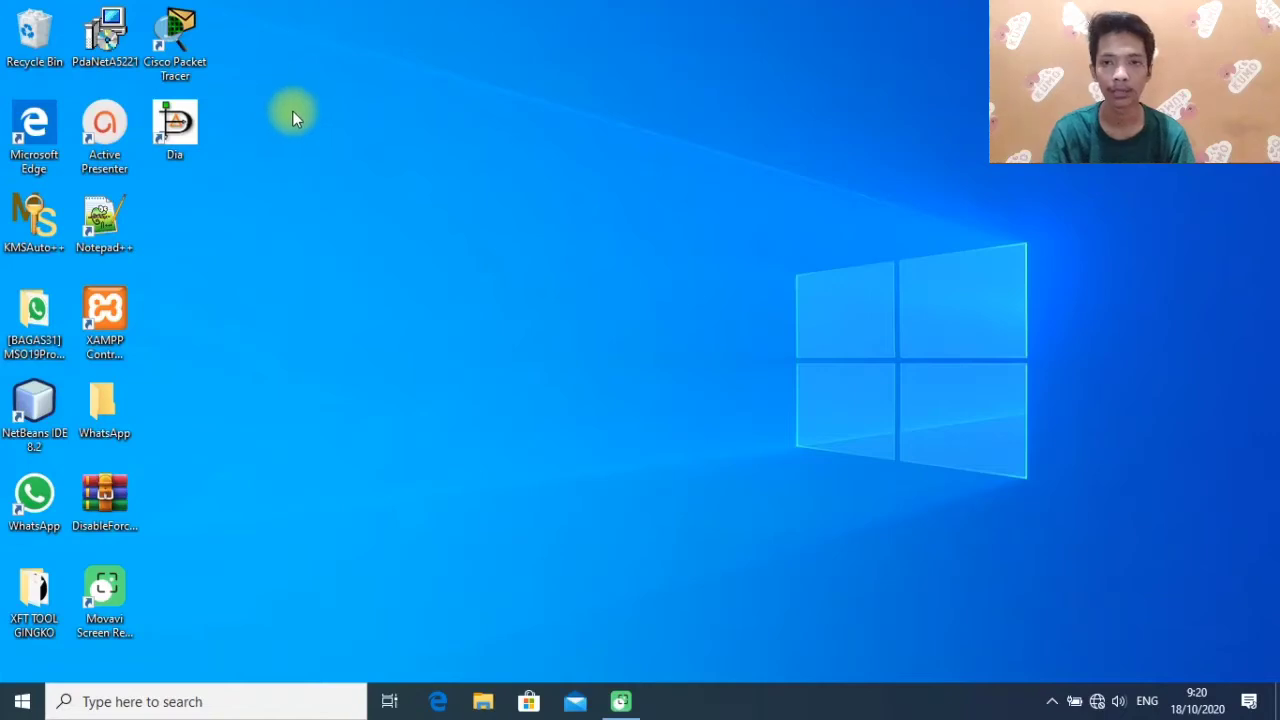
Open Cisco Packet Tracer in a maximized window and place a generic Router-PT in the upper middle of the workspace.
double_click(172, 52)
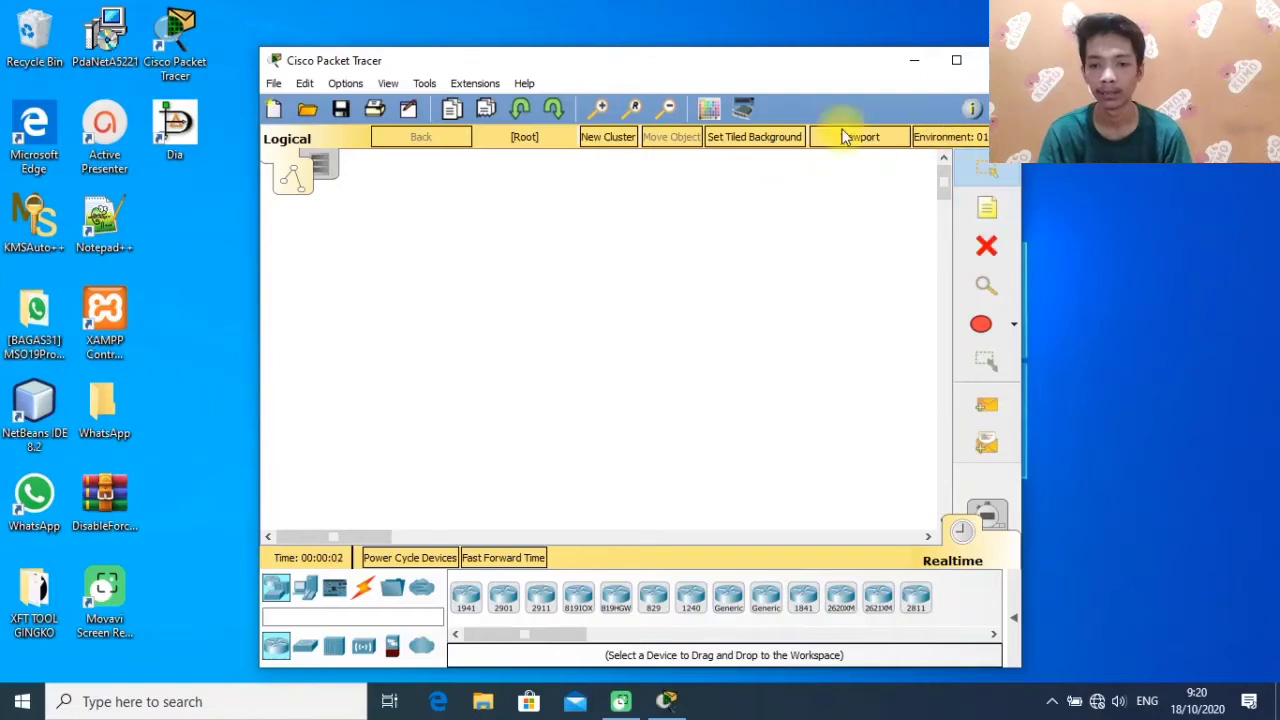
click(956, 64)
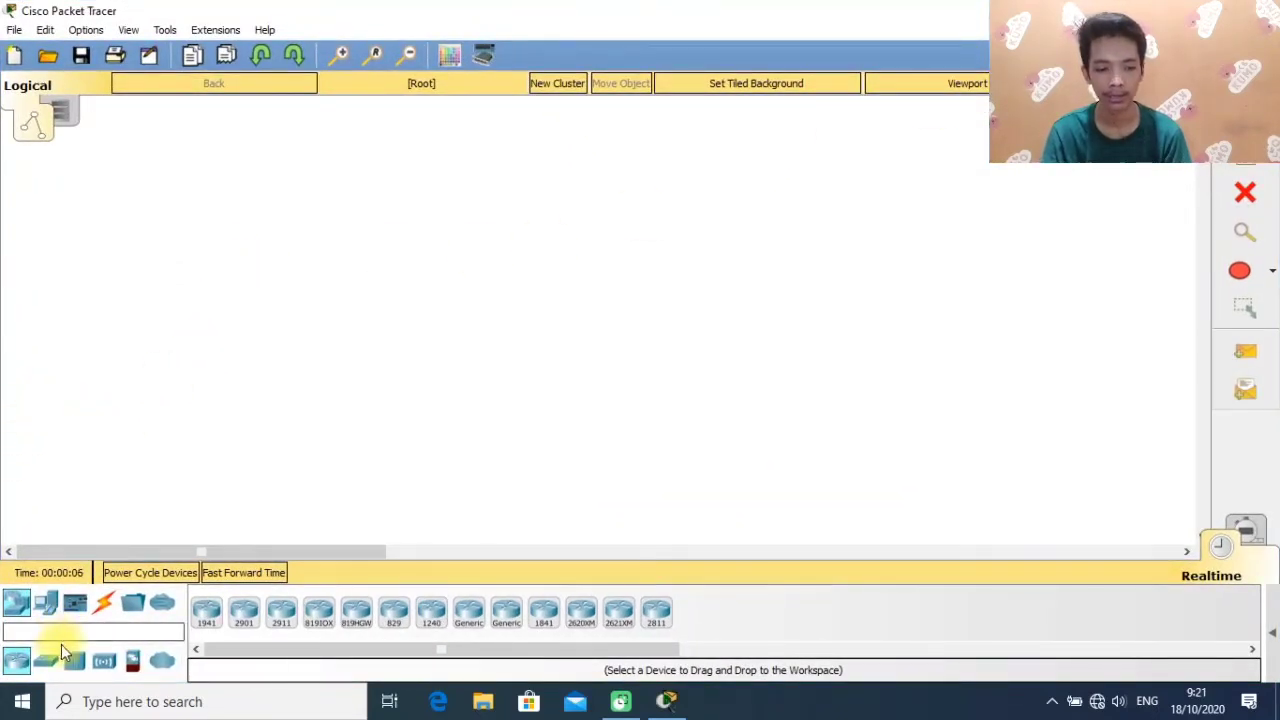
click(469, 615)
click(564, 170)
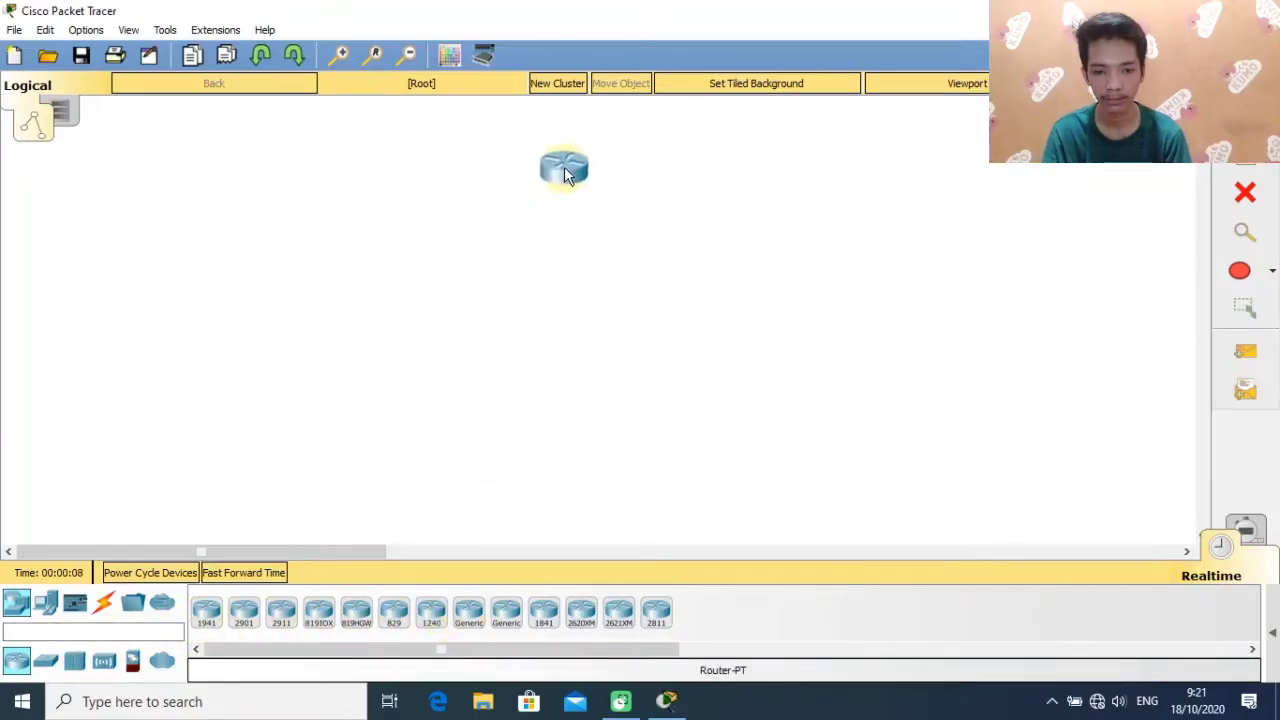
Place a 2950-24 switch directly below the router.
click(45, 660)
click(431, 612)
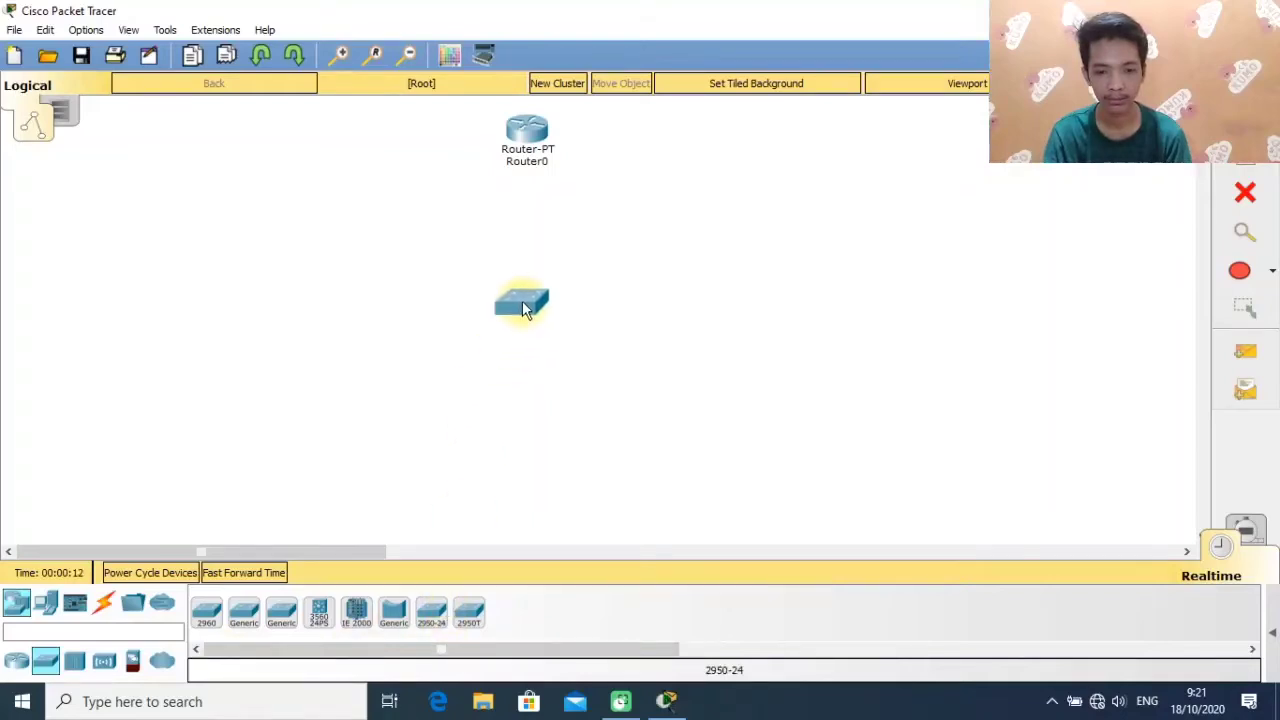
click(525, 258)
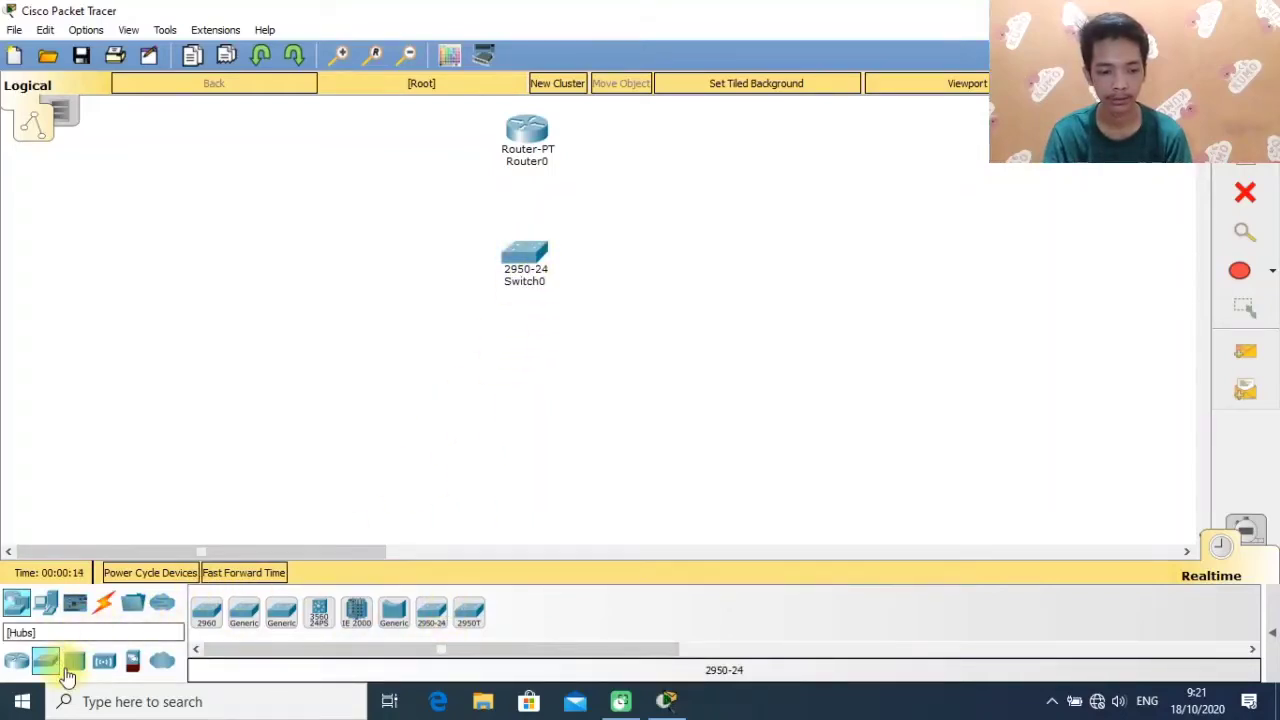
Place two generic AccessPoint-PT devices below the switch, one on its left and one on its right.
click(104, 662)
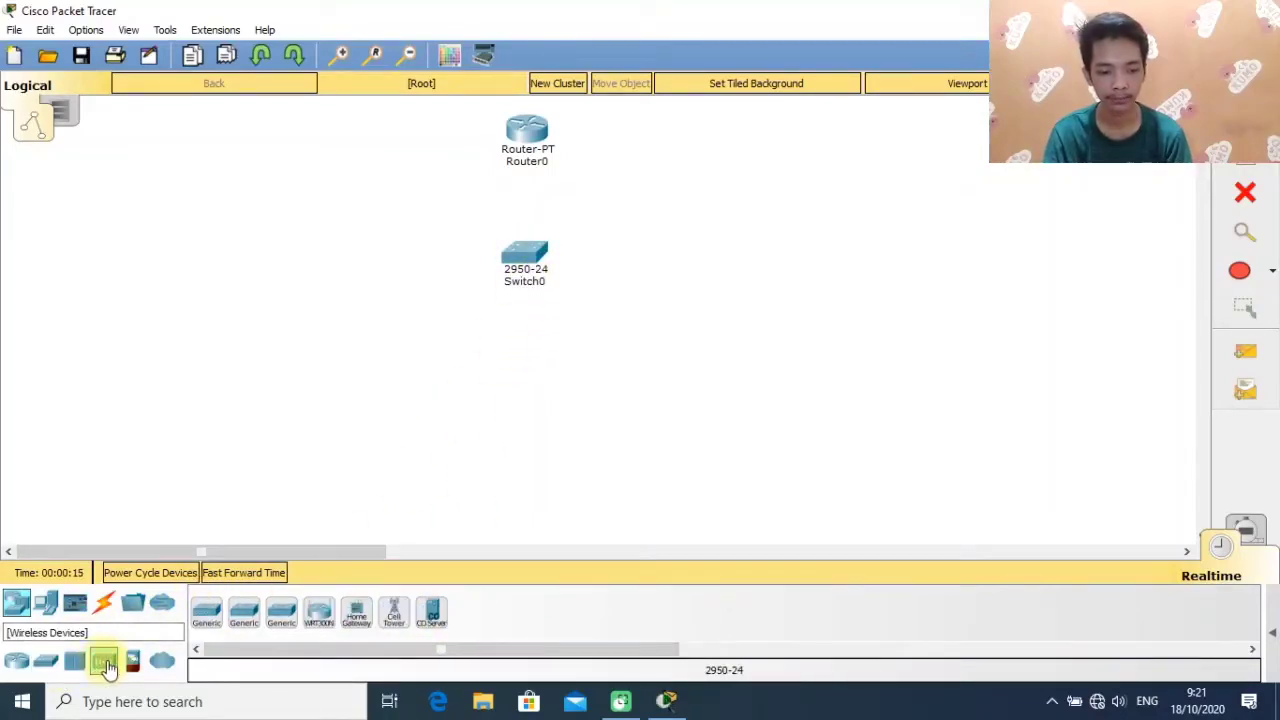
click(210, 626)
click(283, 384)
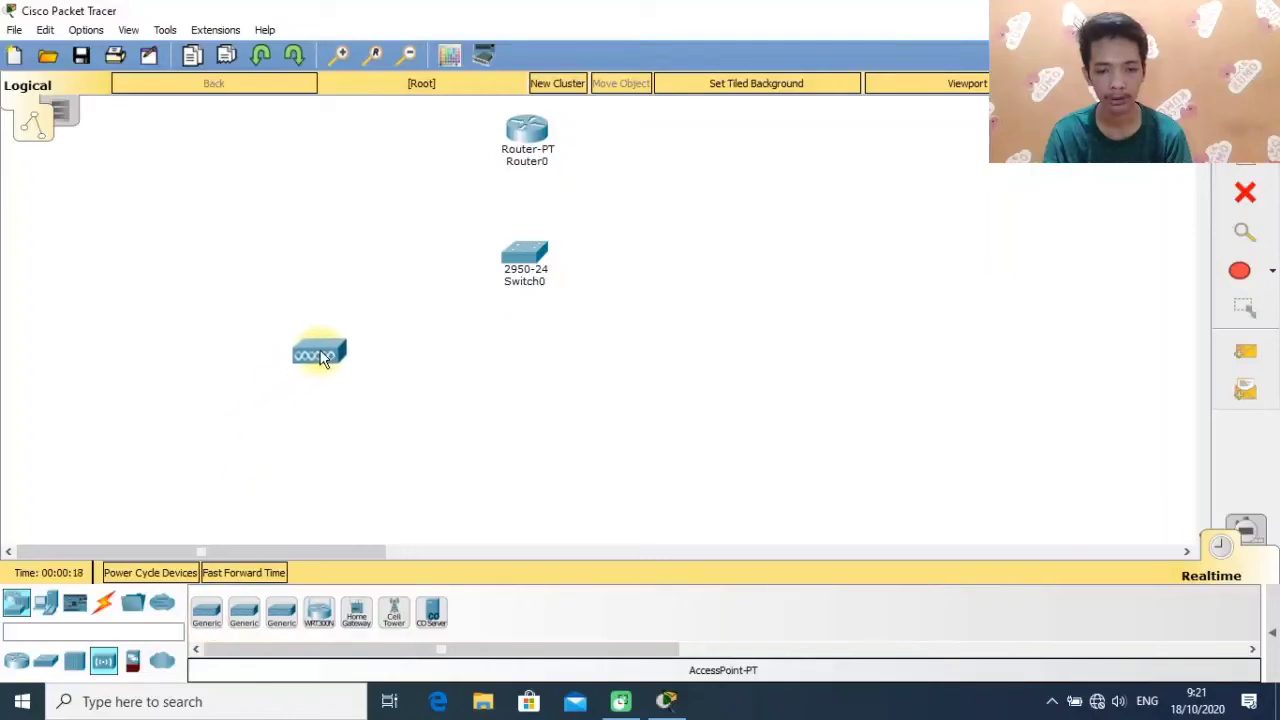
click(207, 614)
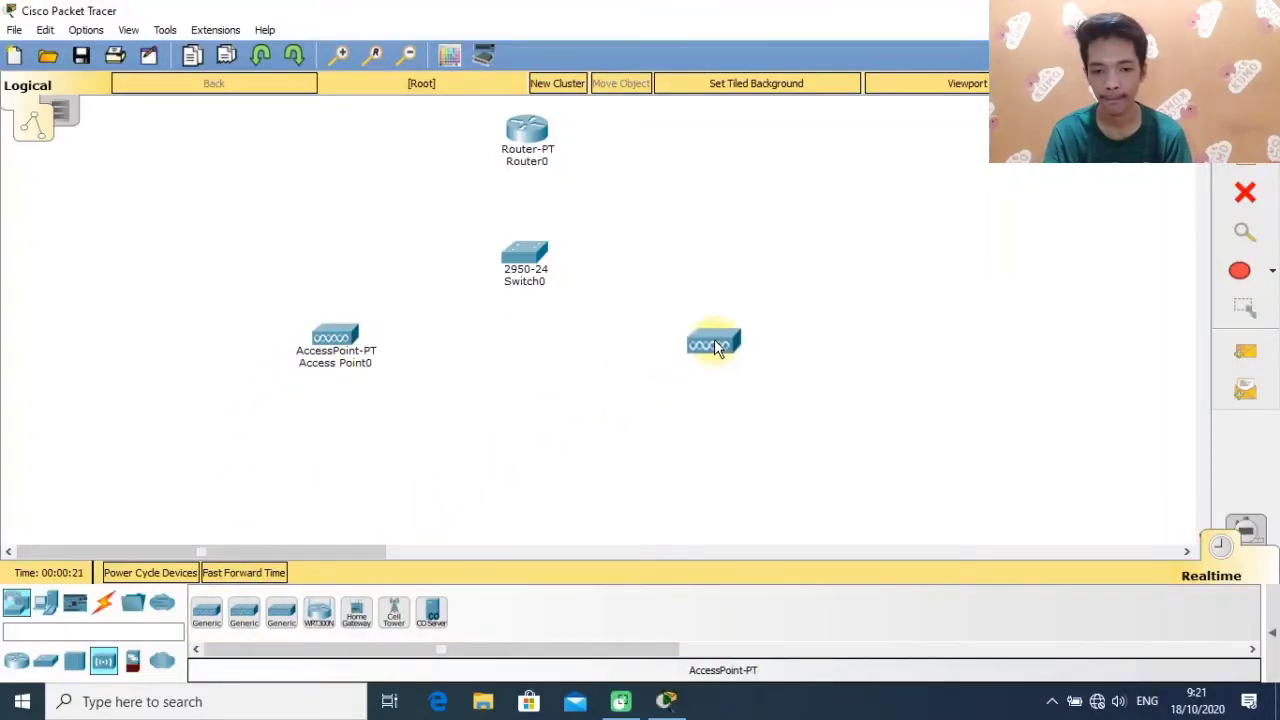
click(715, 343)
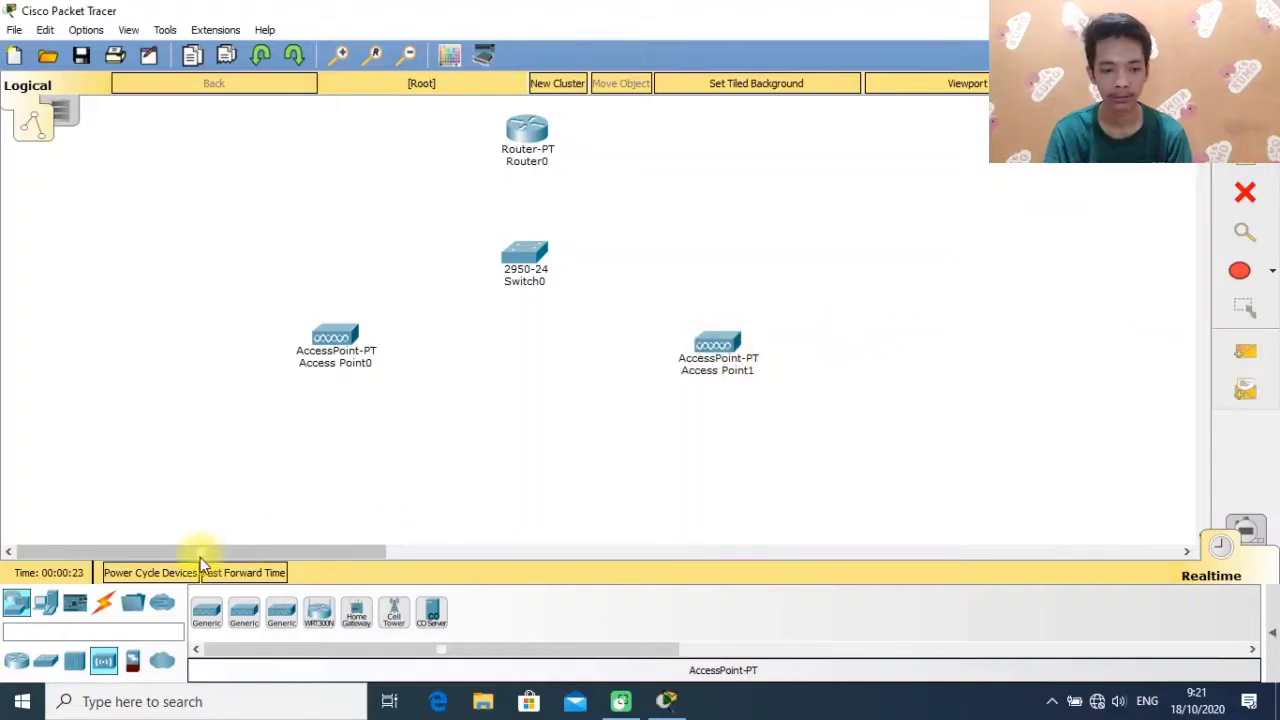
Place two generic PCs side by side below the left access point and align them in a row.
click(45, 602)
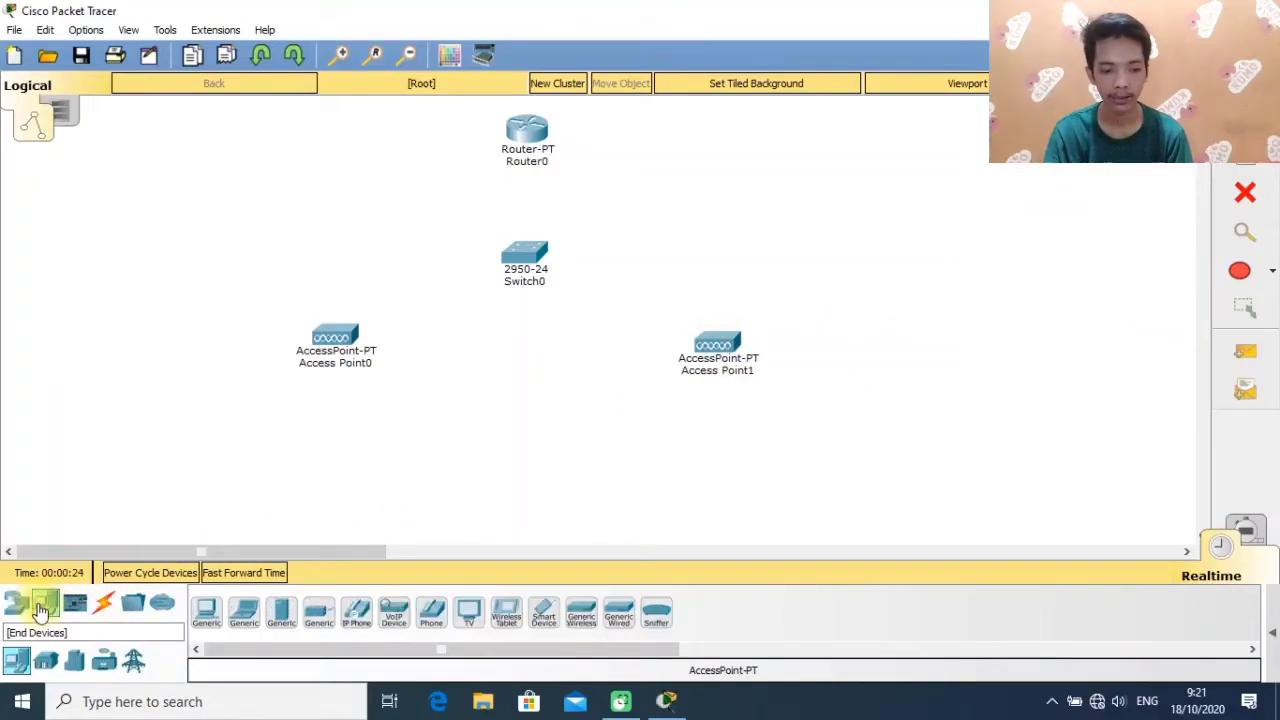
click(207, 614)
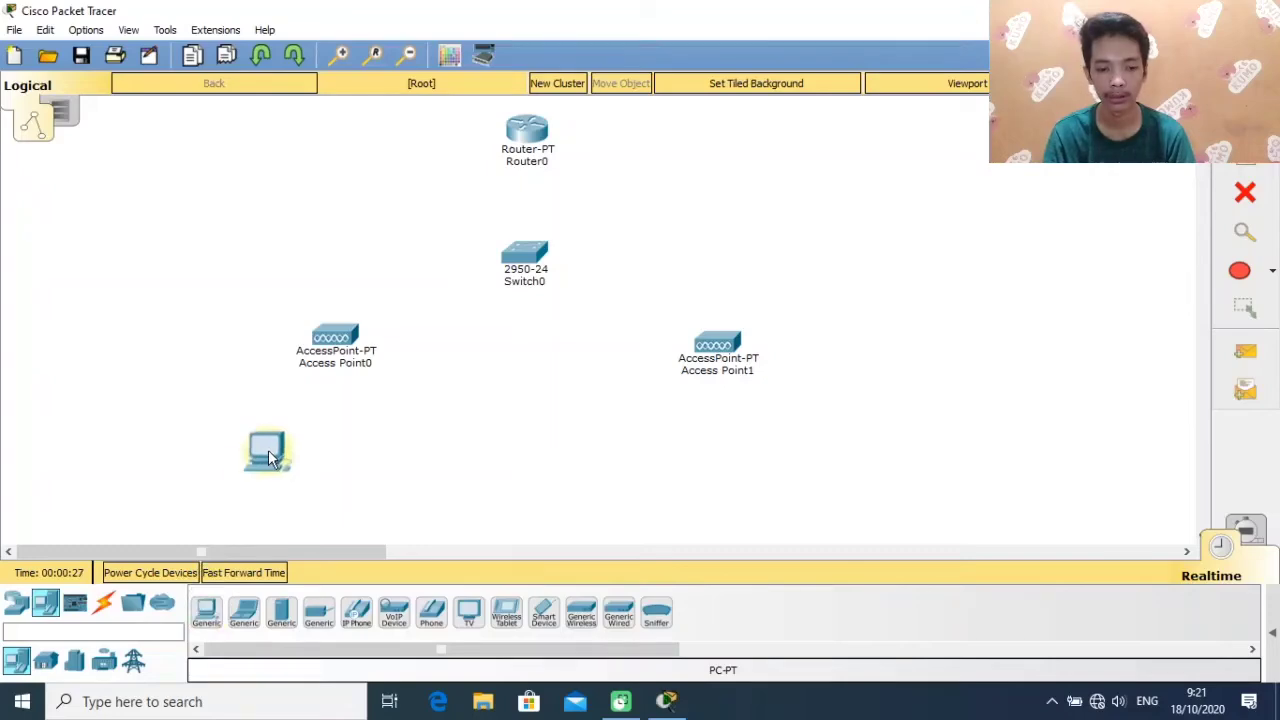
click(268, 455)
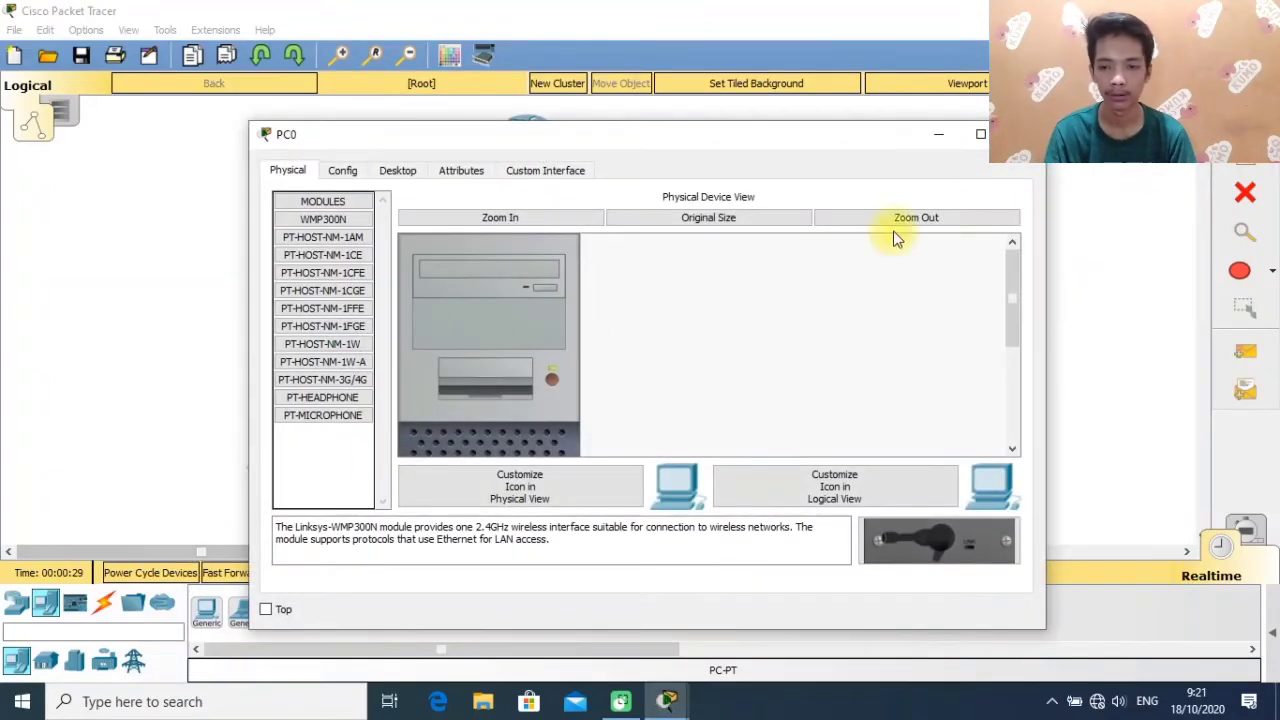
click(986, 131)
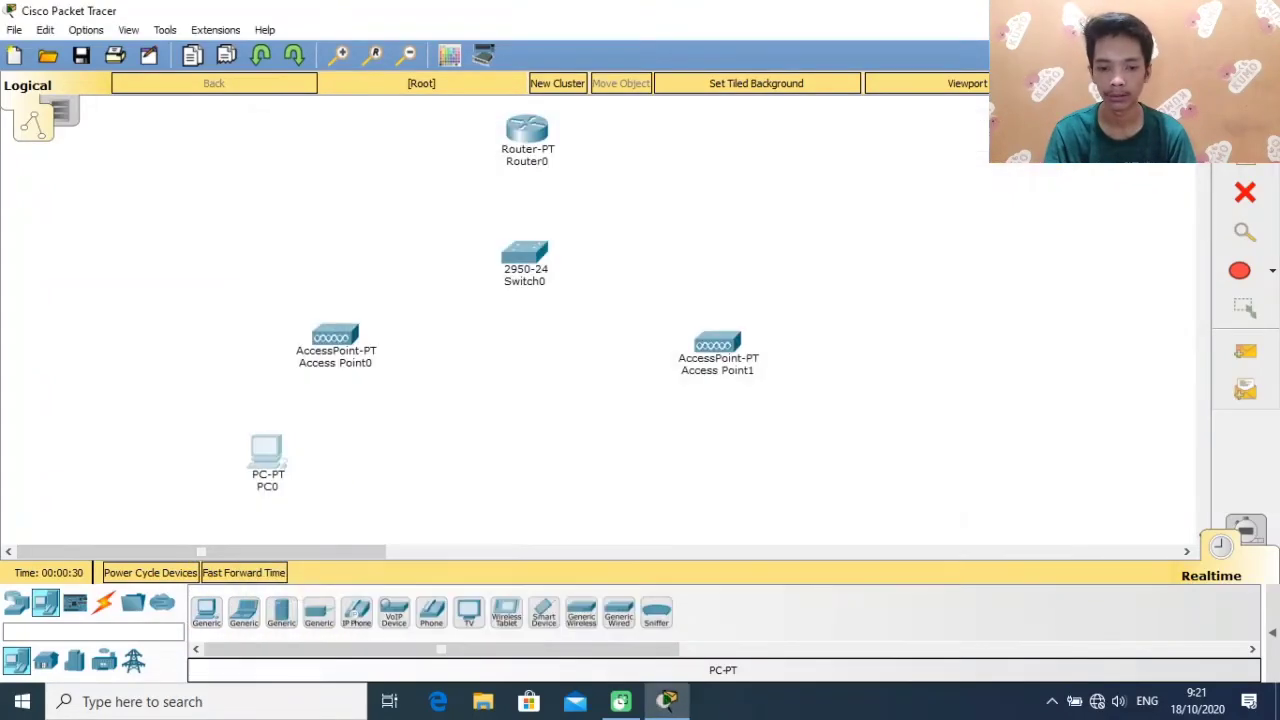
click(207, 612)
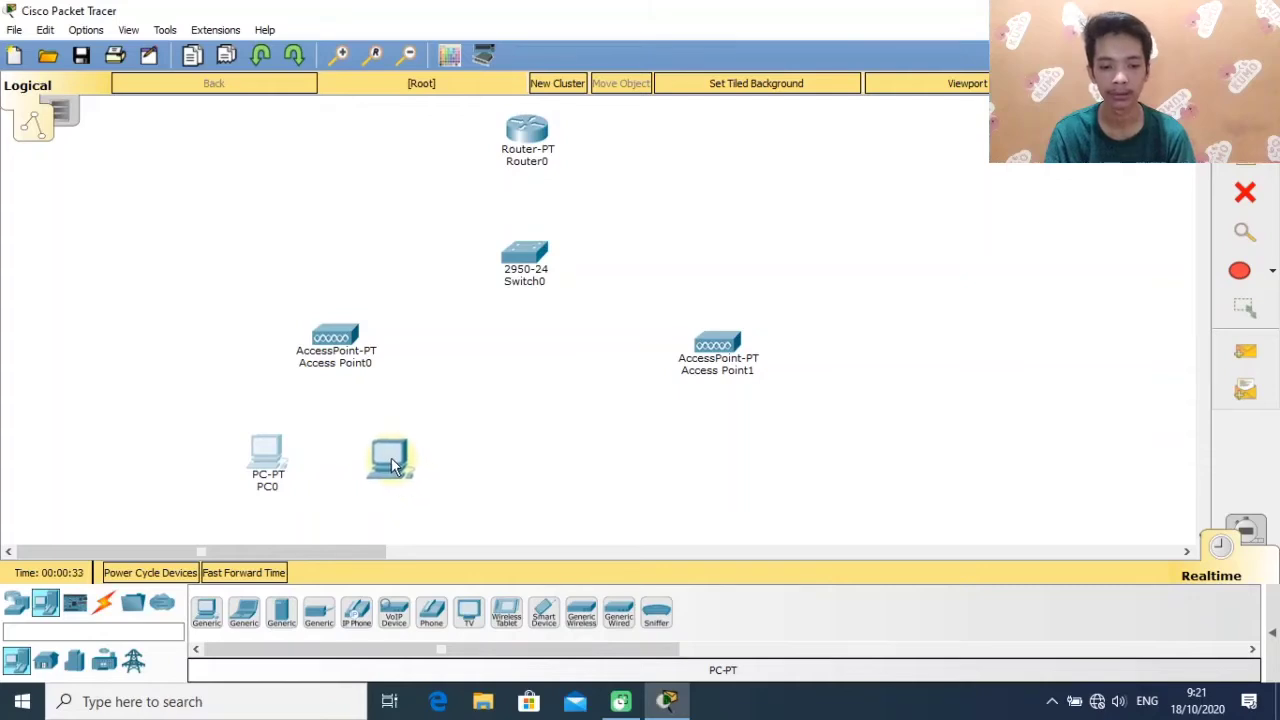
click(389, 463)
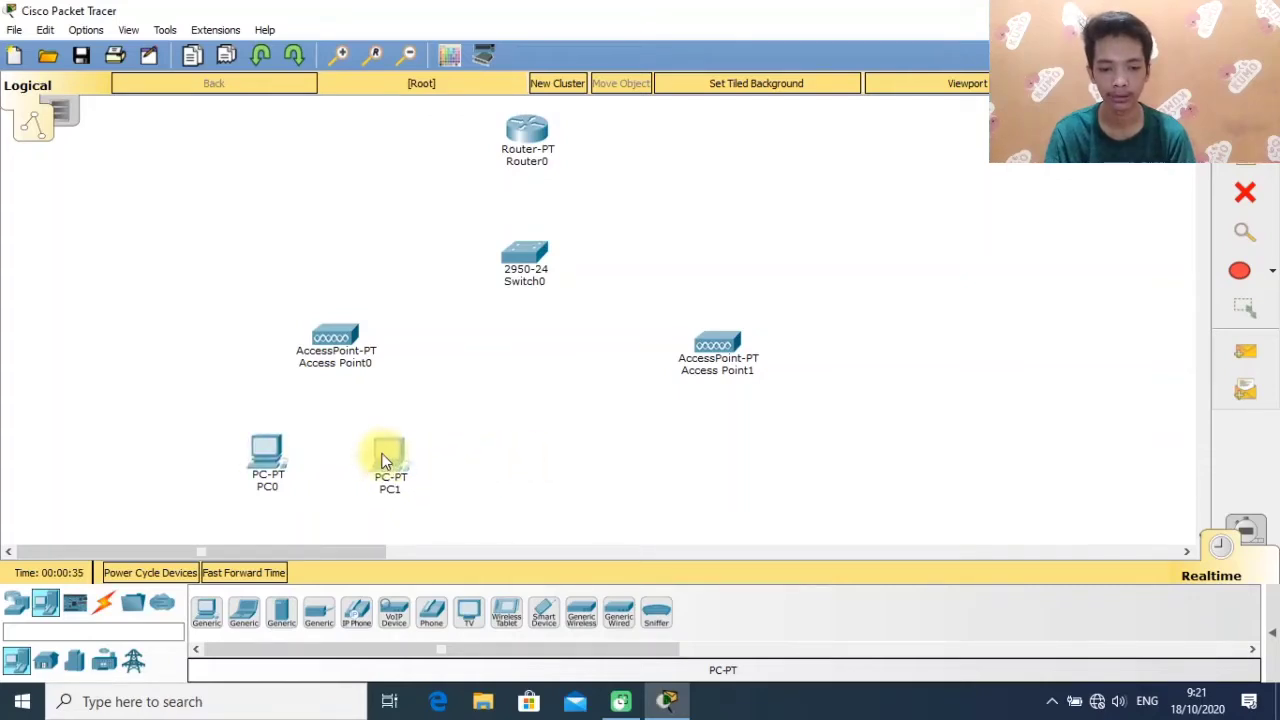
drag(388, 459, 390, 452)
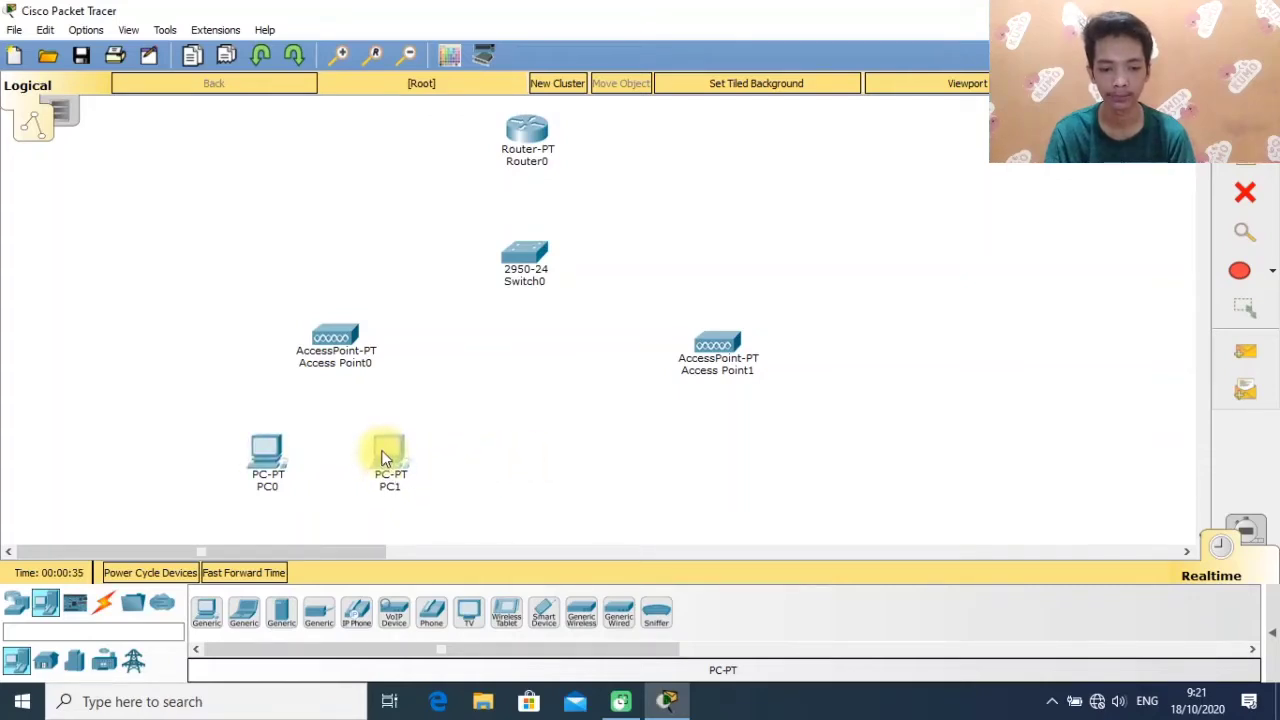
Place two more generic PCs below the right access point and shift them level with the left pair.
click(206, 612)
click(665, 439)
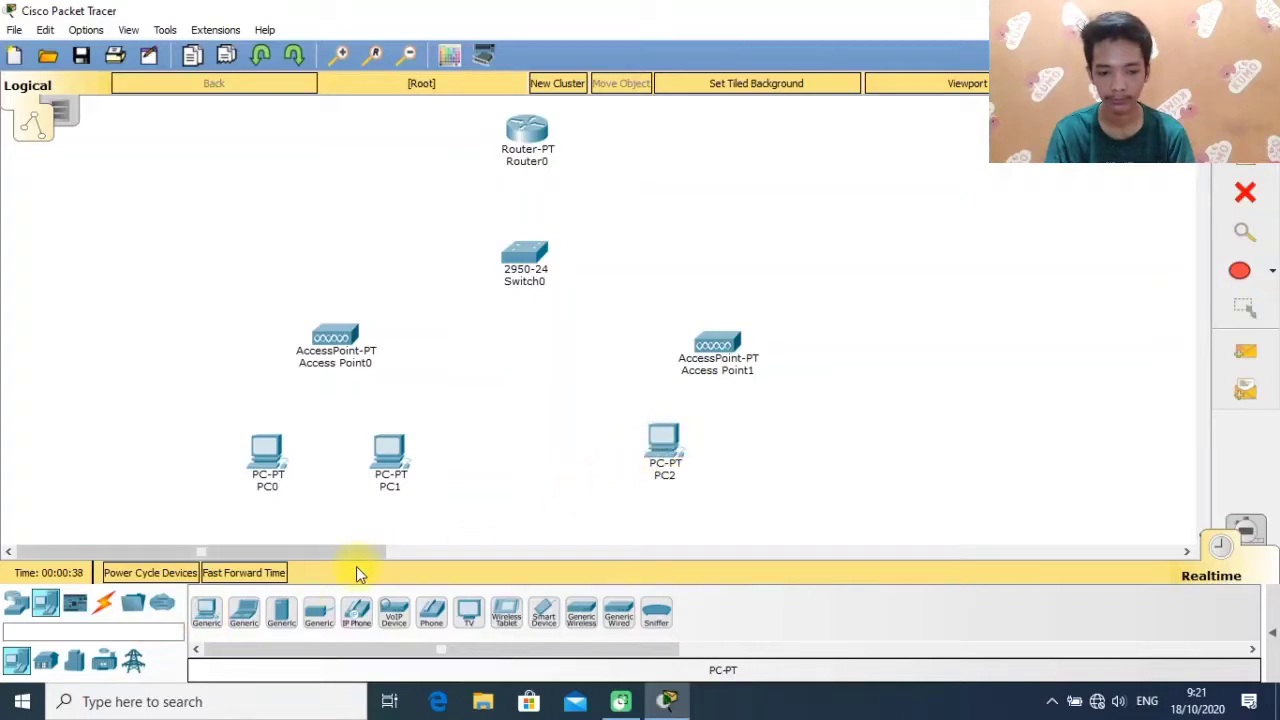
click(207, 613)
click(746, 443)
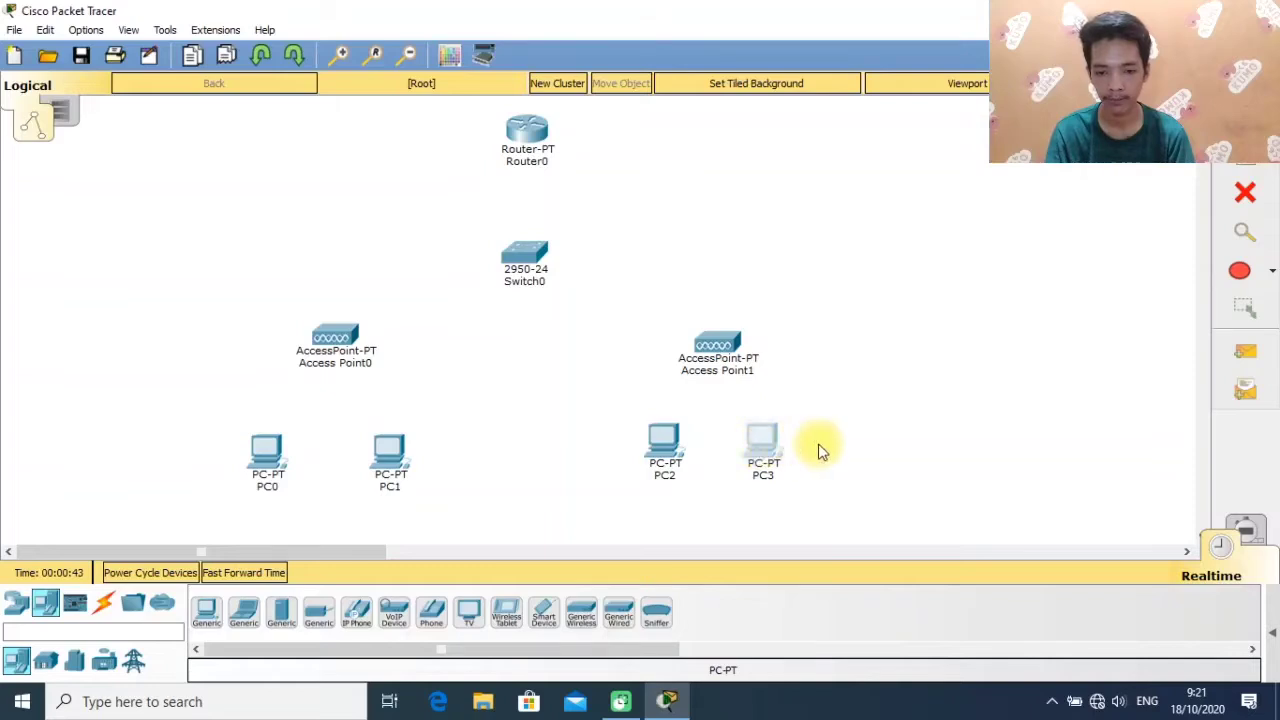
drag(611, 417, 771, 458)
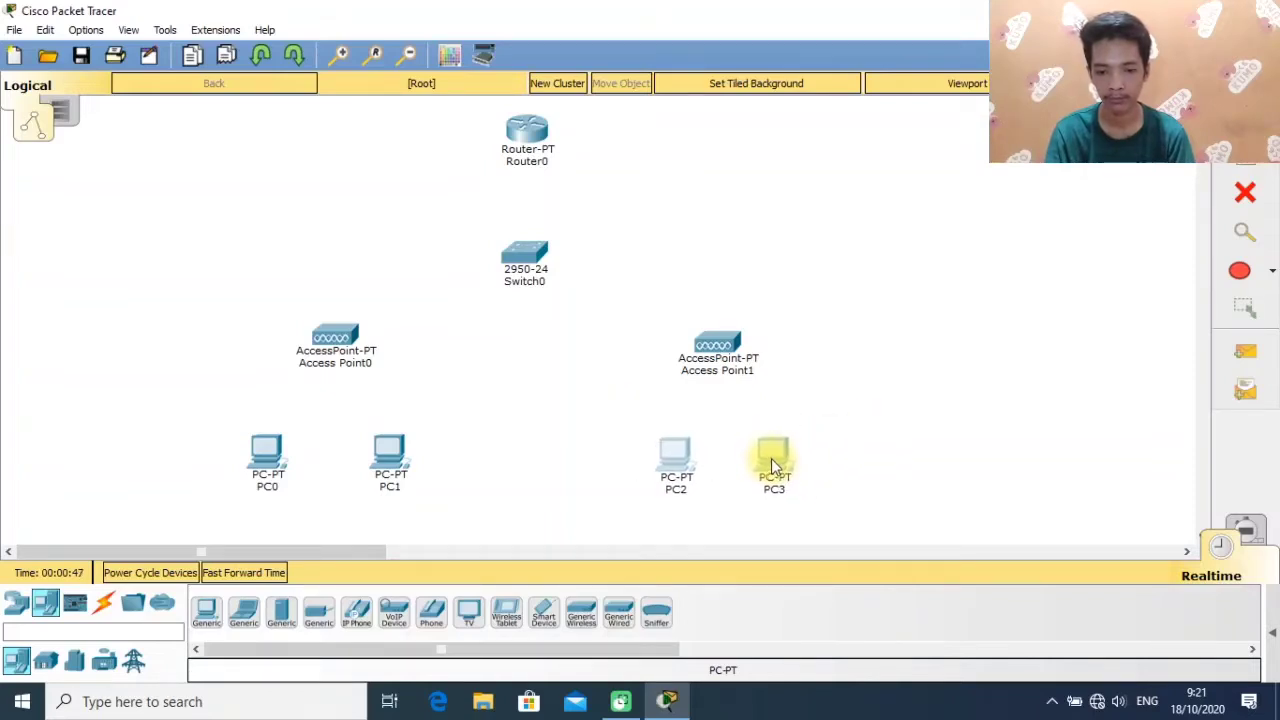
click(868, 440)
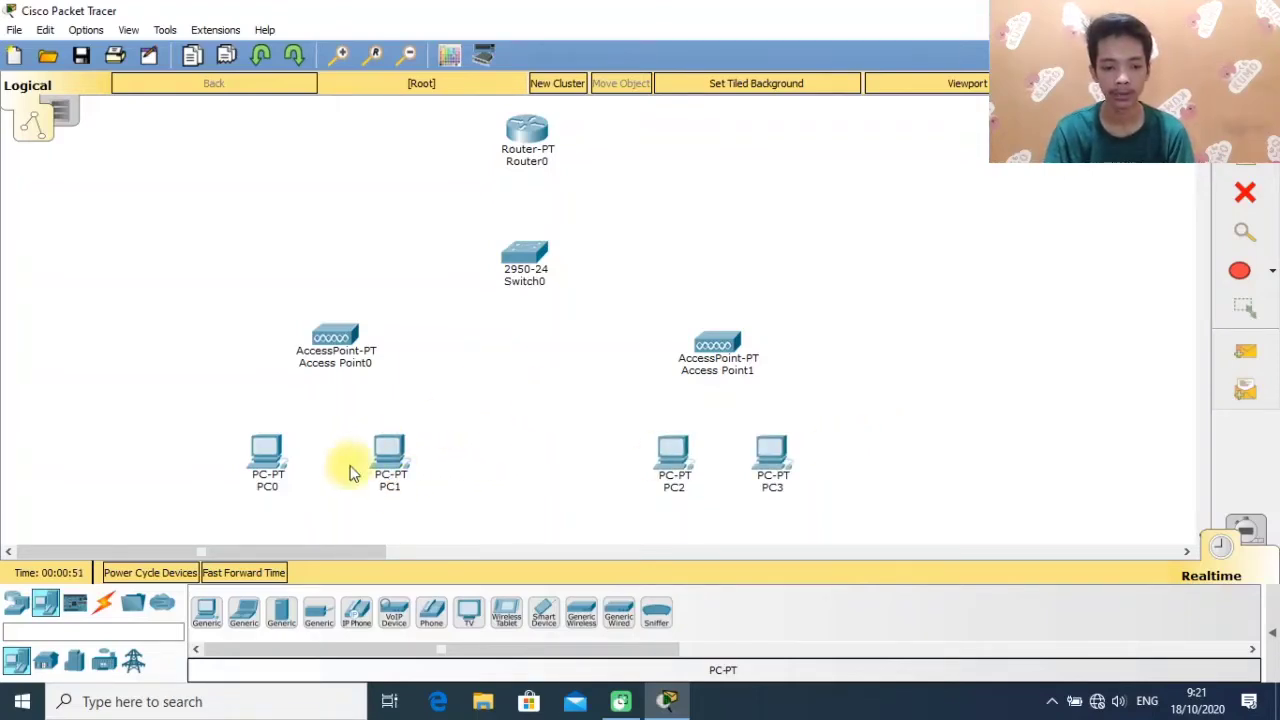
Connect Router0's FastEthernet0/0 to Switch0's FastEthernet0/1 with a copper straight-through cable.
click(106, 608)
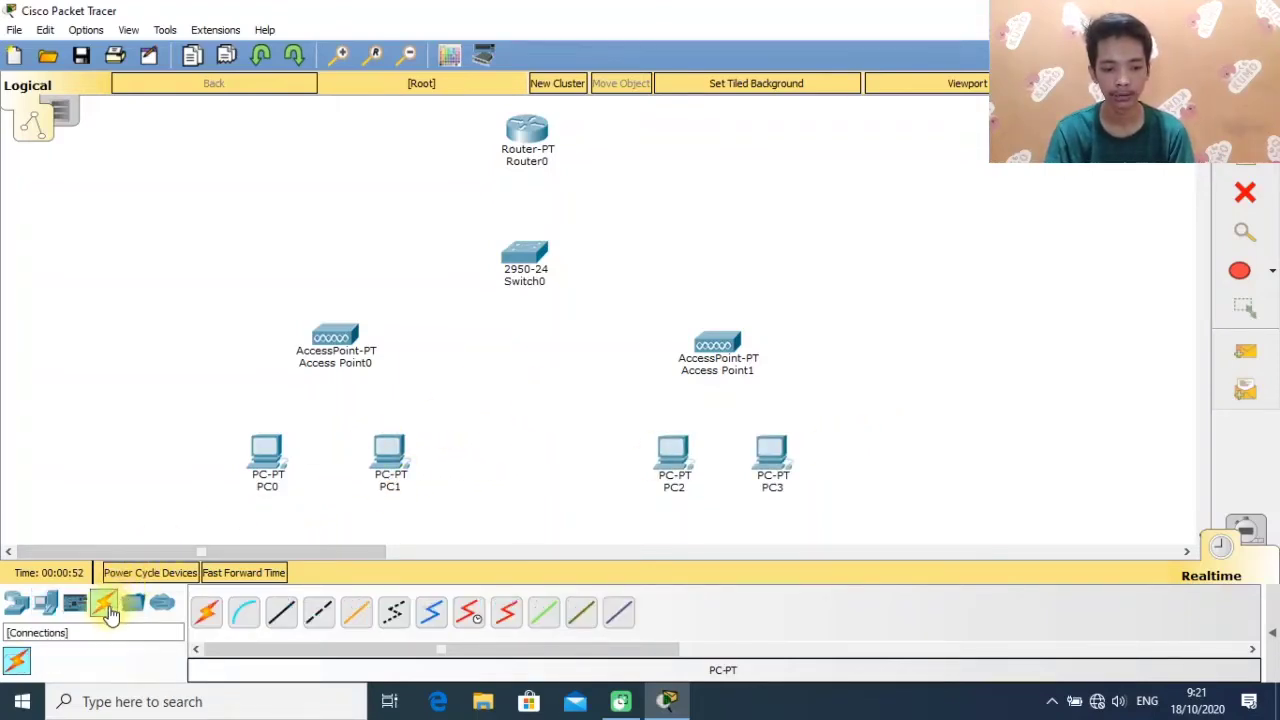
click(281, 612)
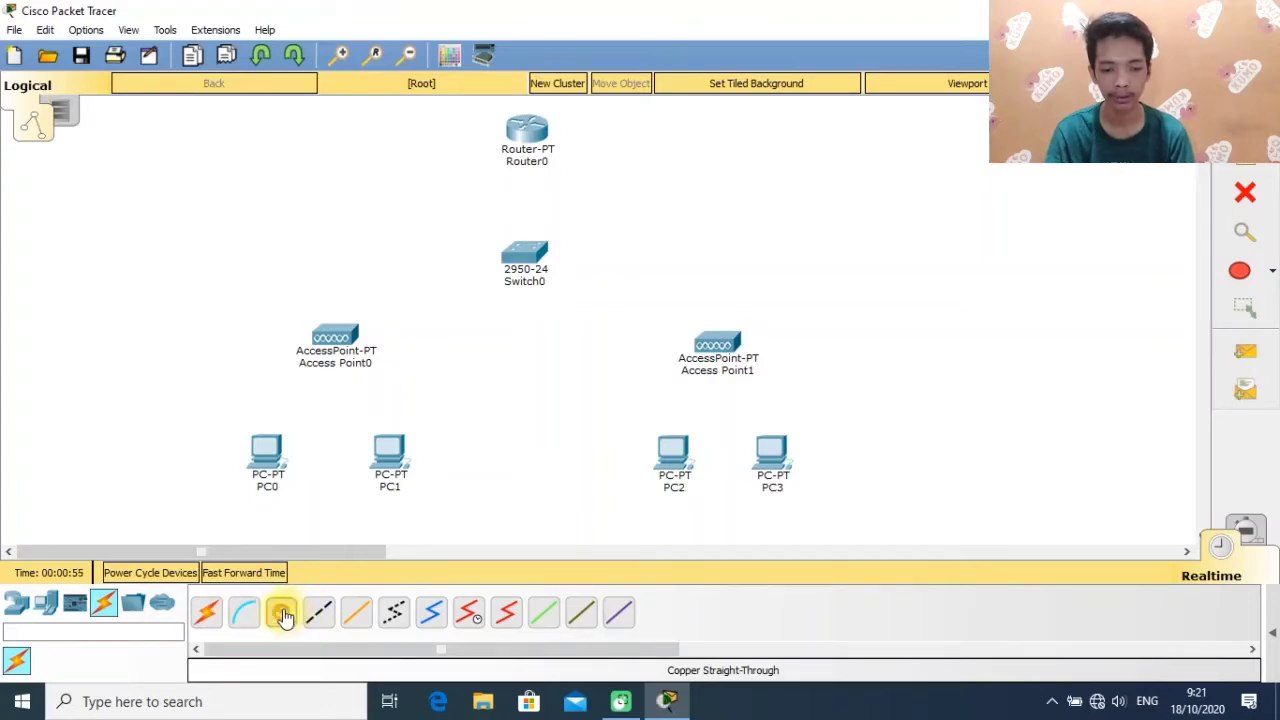
click(519, 135)
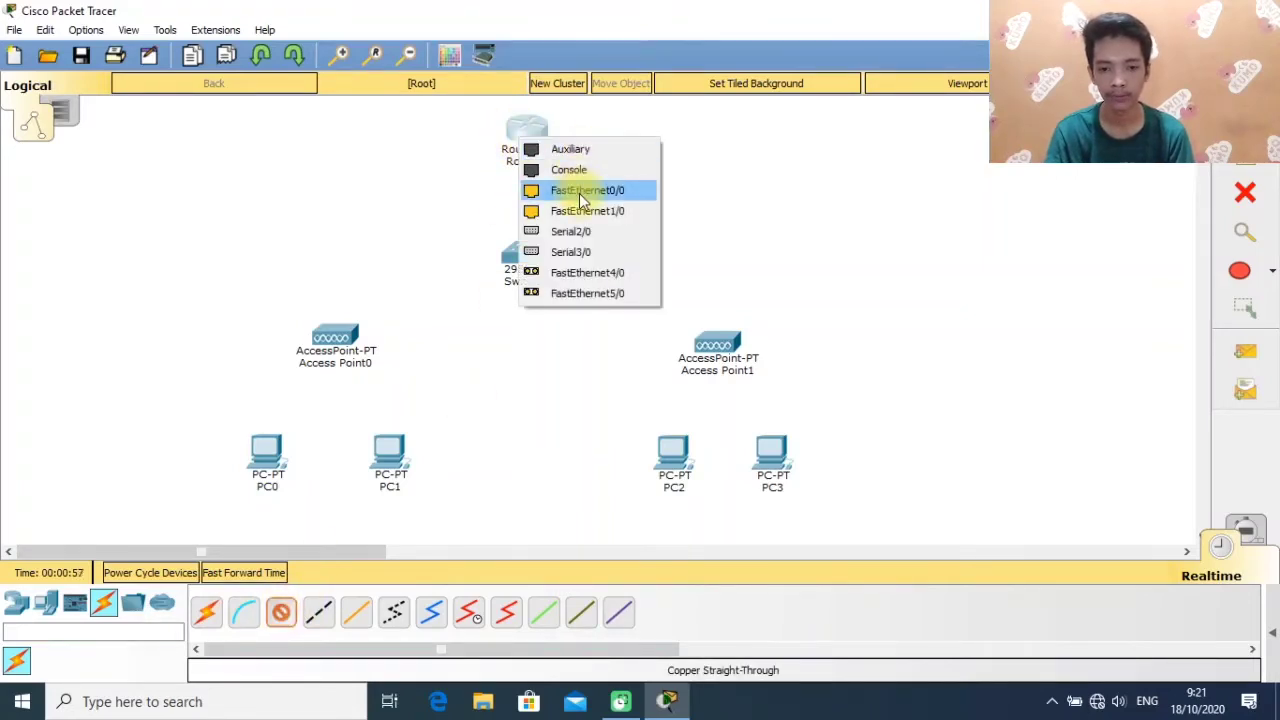
click(580, 195)
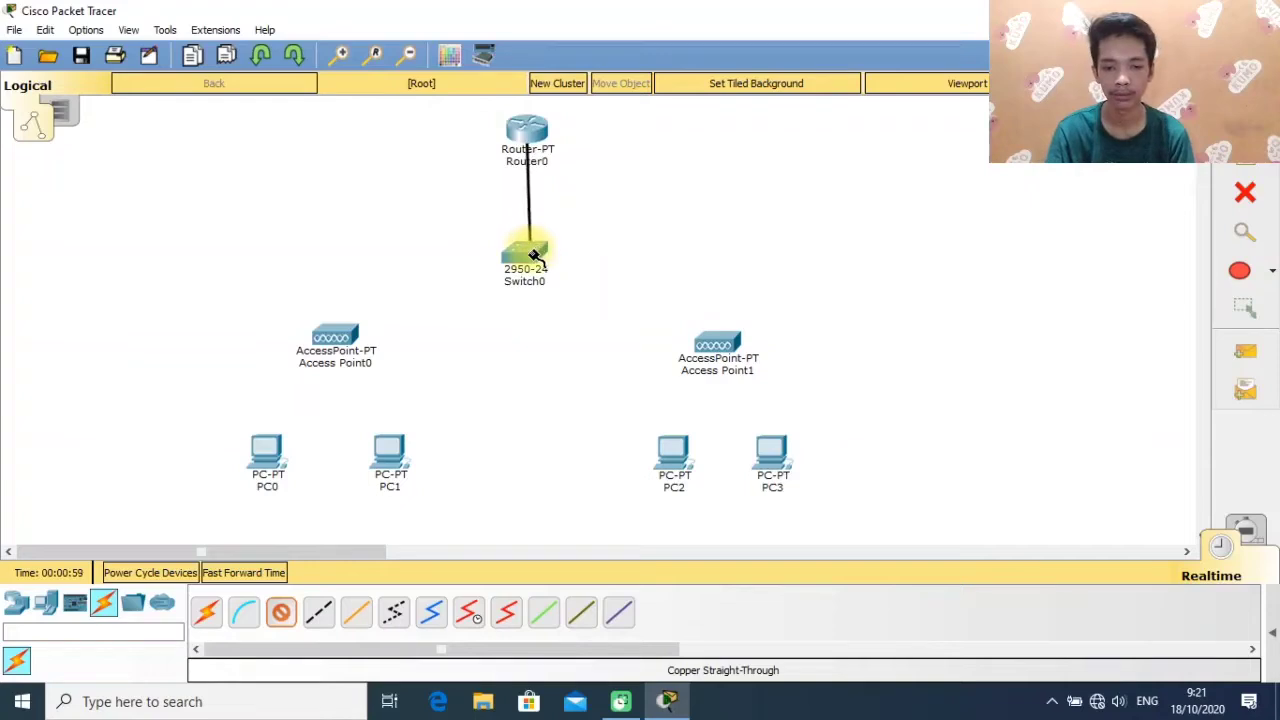
click(527, 256)
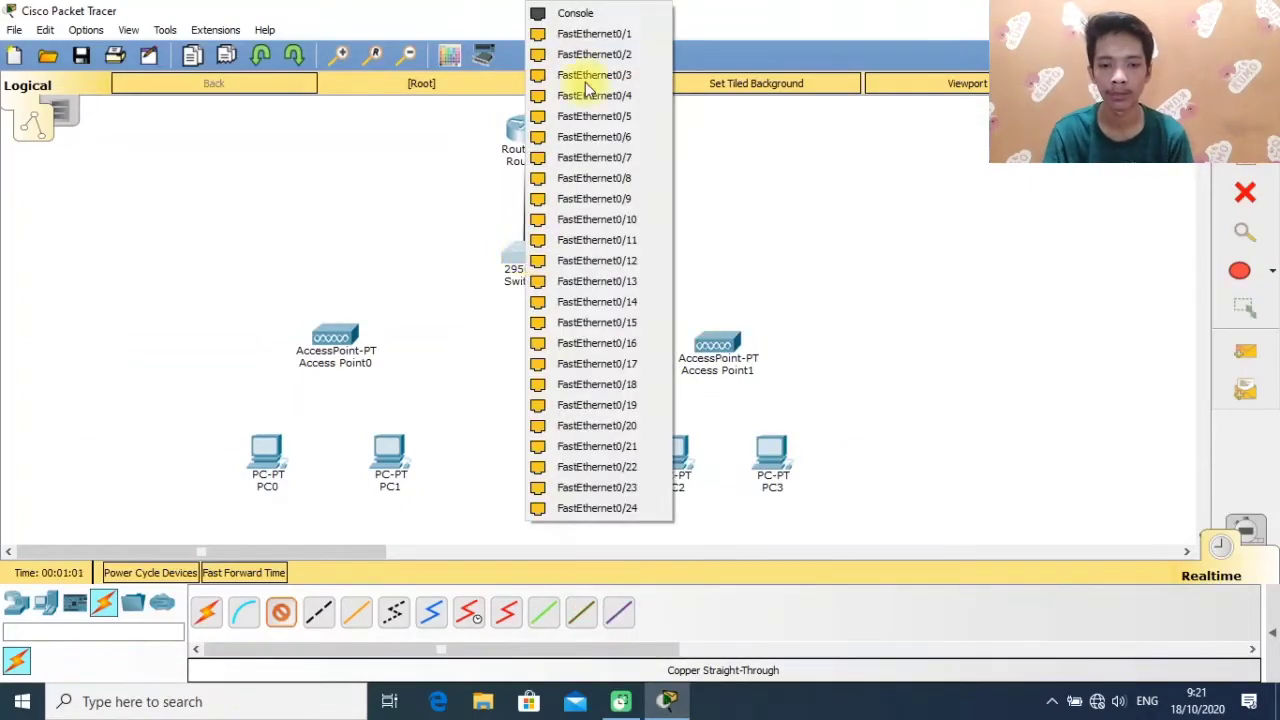
click(603, 36)
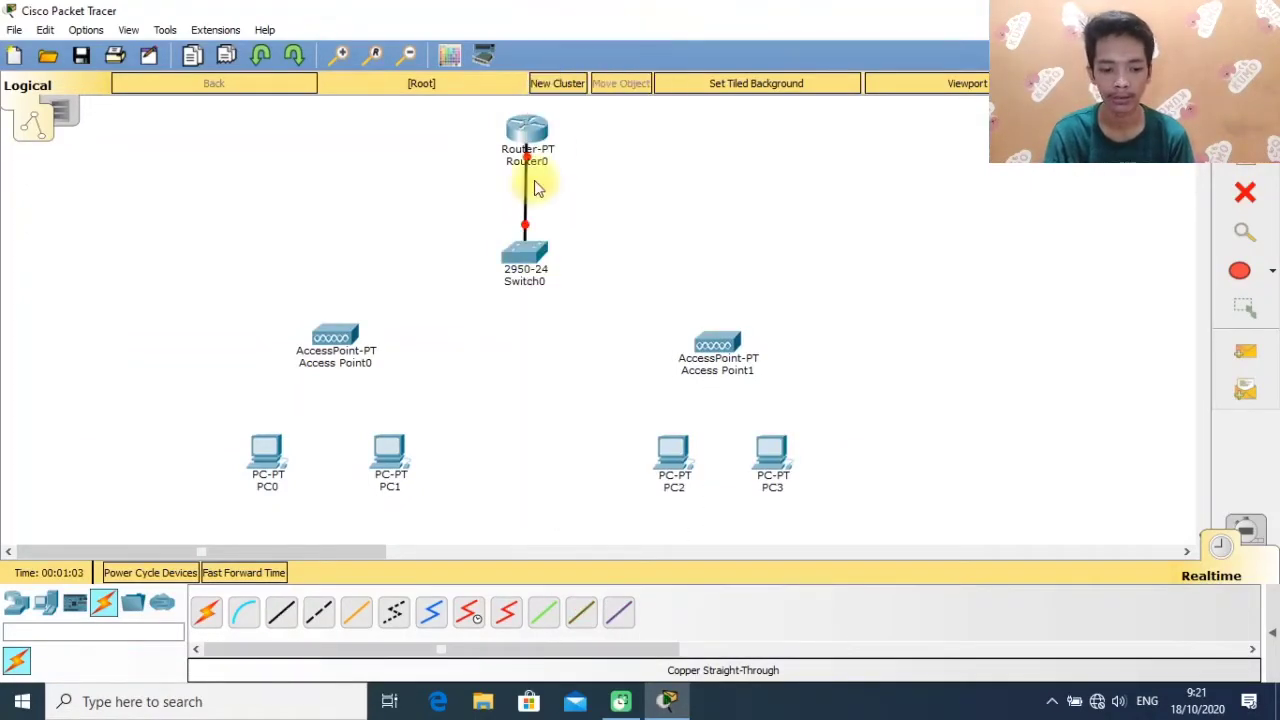
Connect Switch0's FastEthernet0/2 to Port 0 of Access Point0 with a copper straight-through cable.
click(280, 617)
click(533, 256)
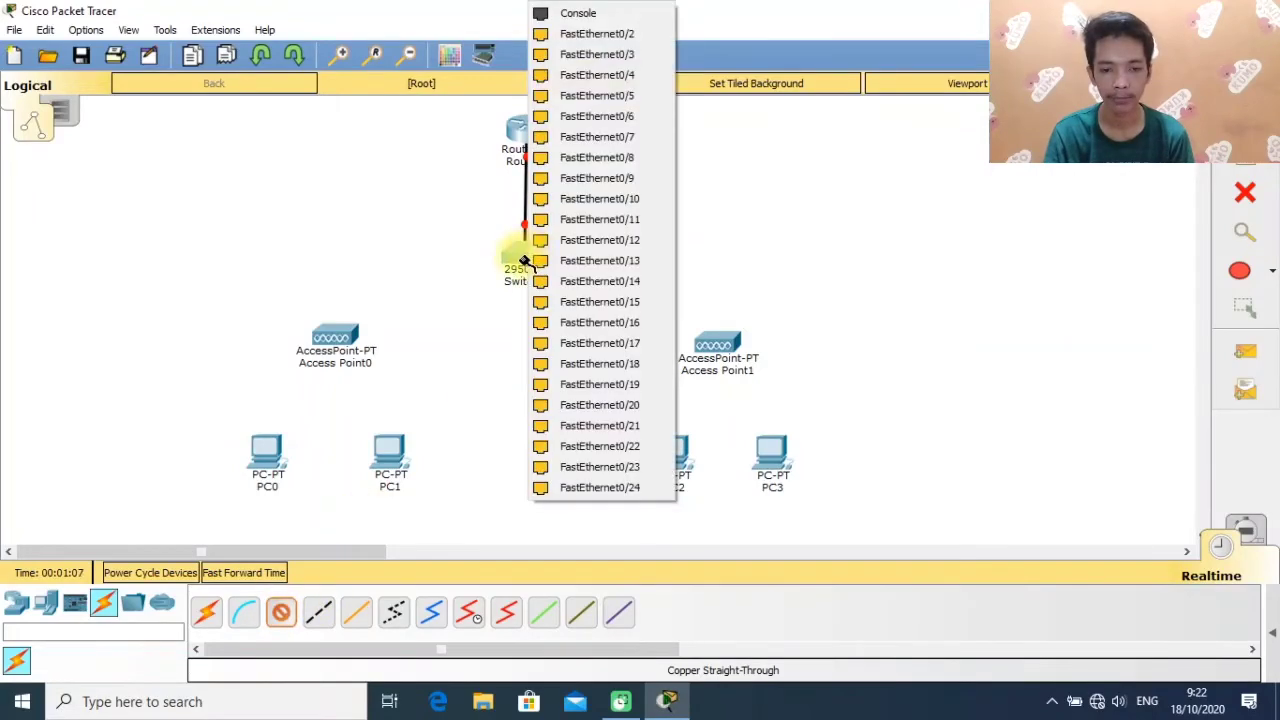
click(592, 37)
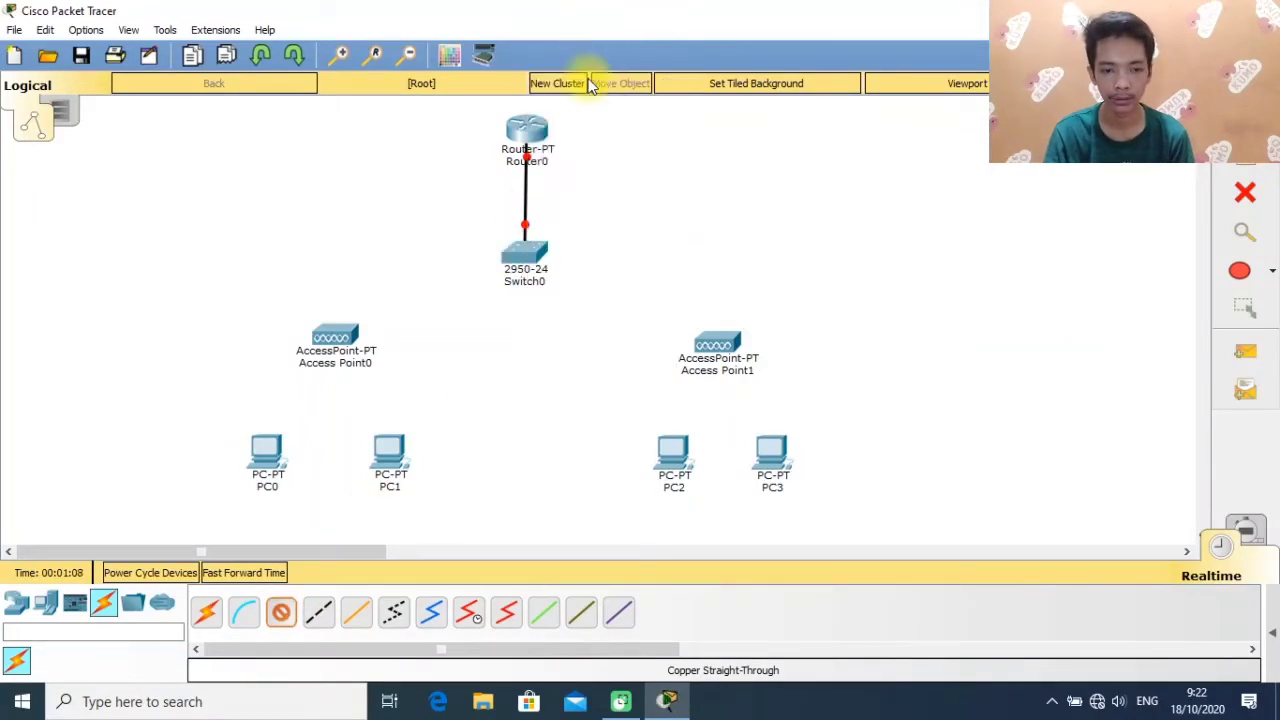
click(333, 340)
click(383, 355)
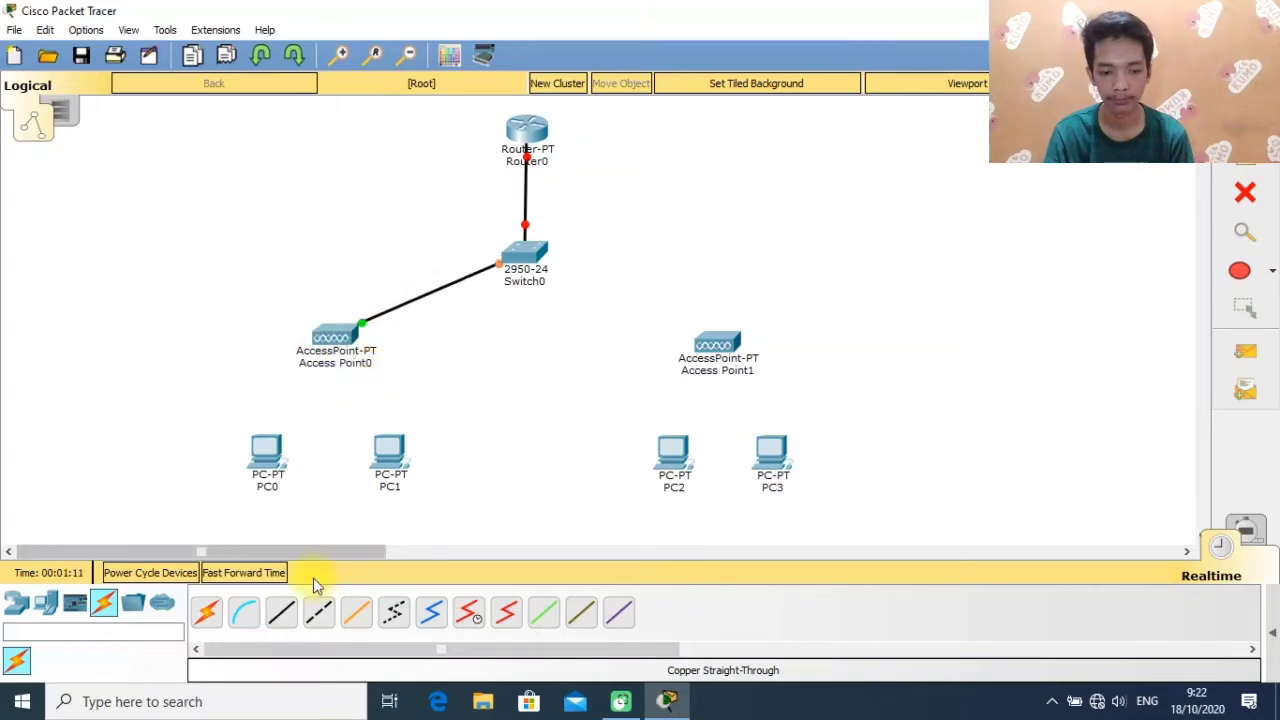
Connect Switch0's FastEthernet0/3 to Port 0 of Access Point1 with a copper straight-through cable.
click(280, 612)
click(532, 232)
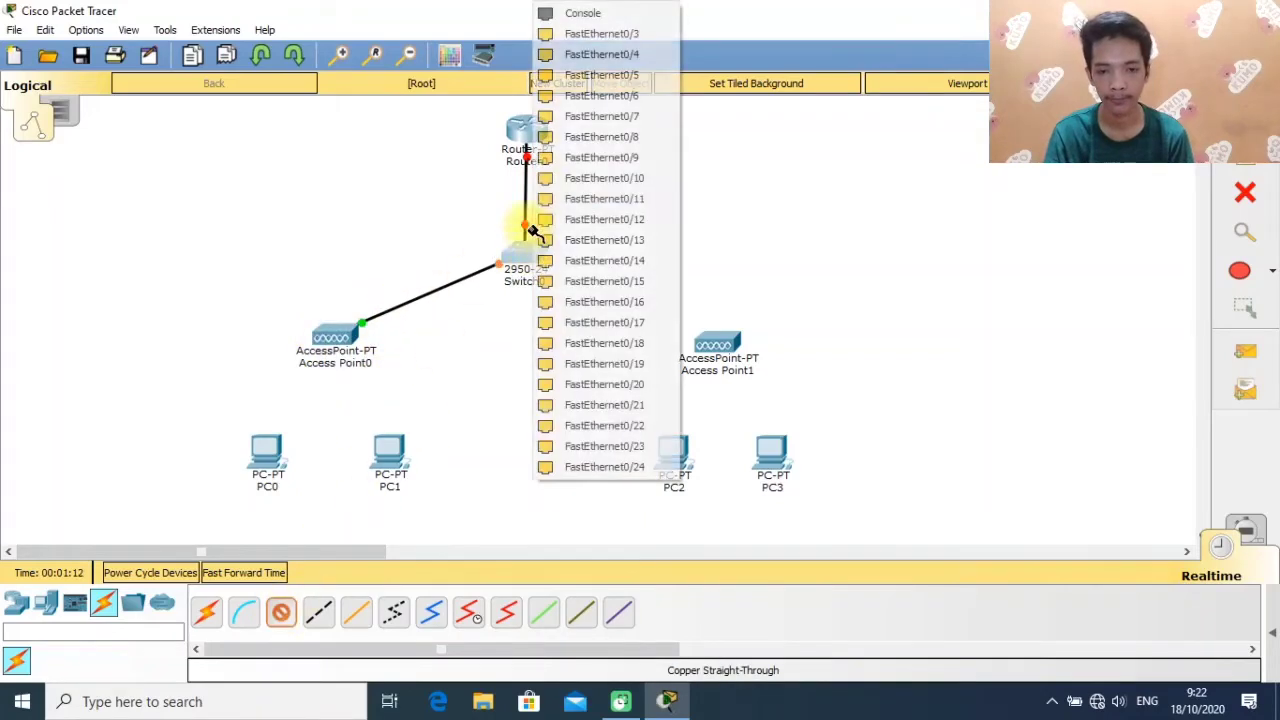
click(600, 35)
click(712, 346)
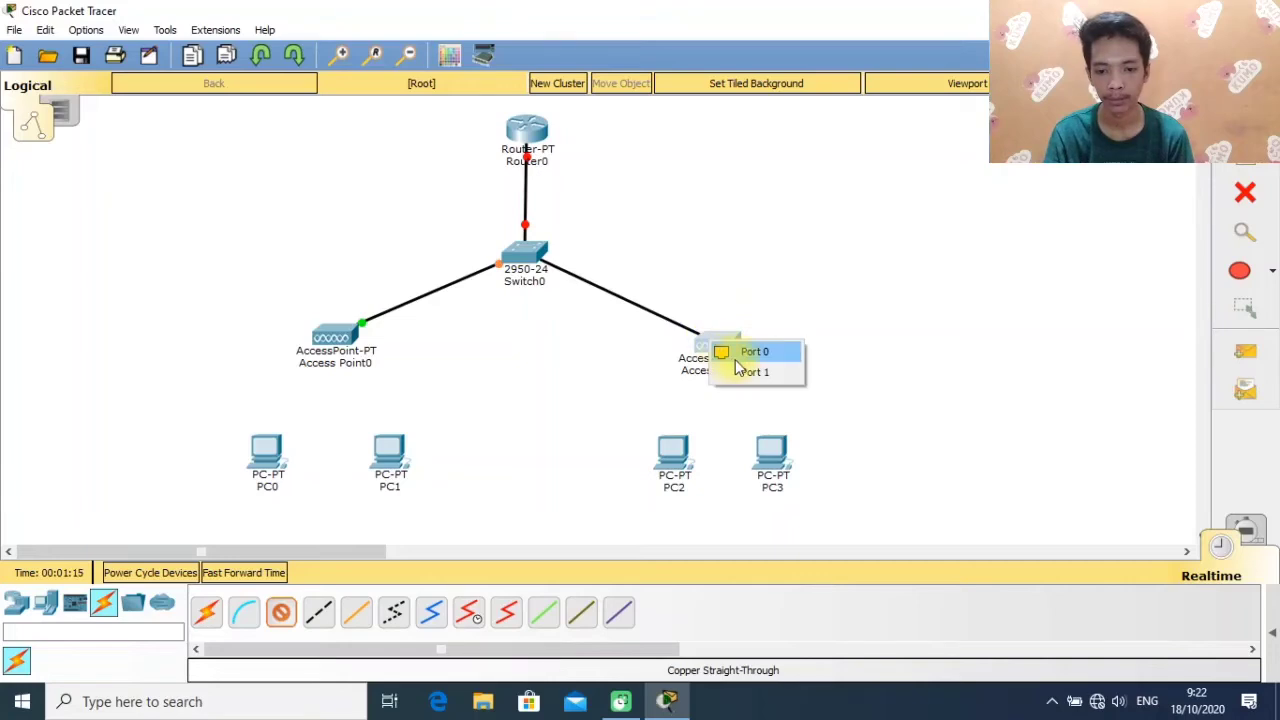
click(752, 351)
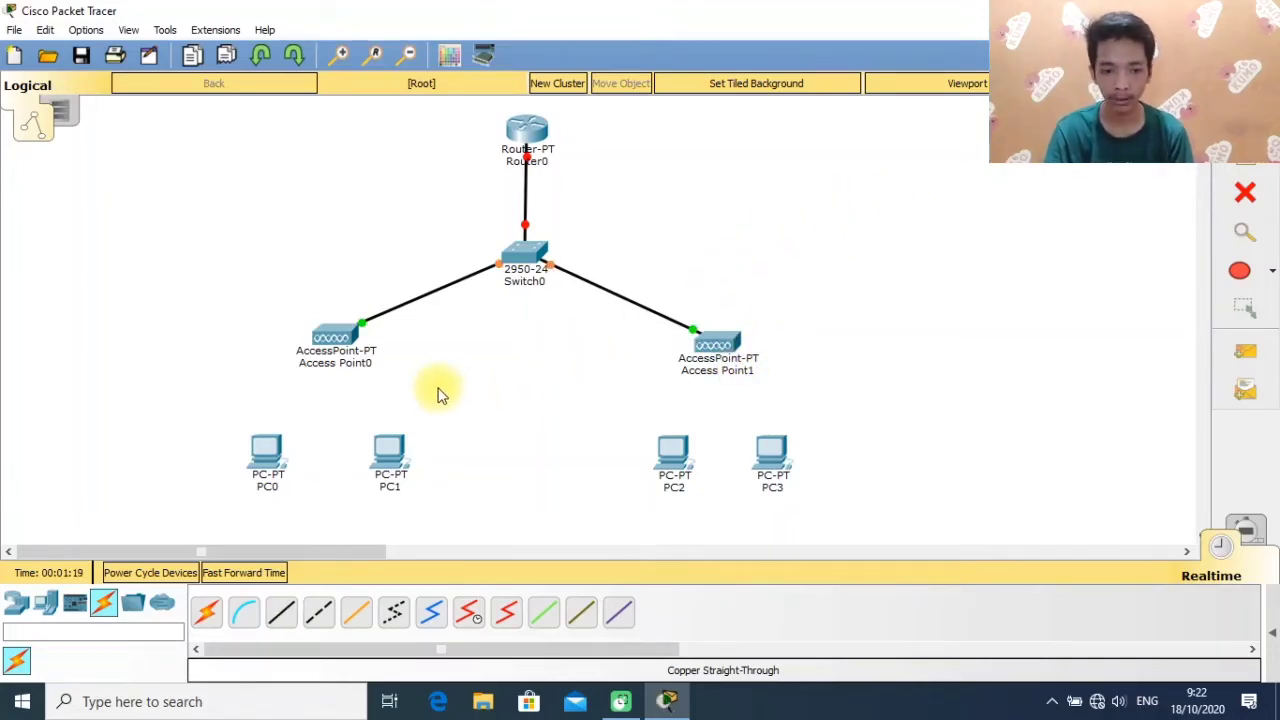
Rename the left access point, Access Point0, as AP1.
click(355, 365)
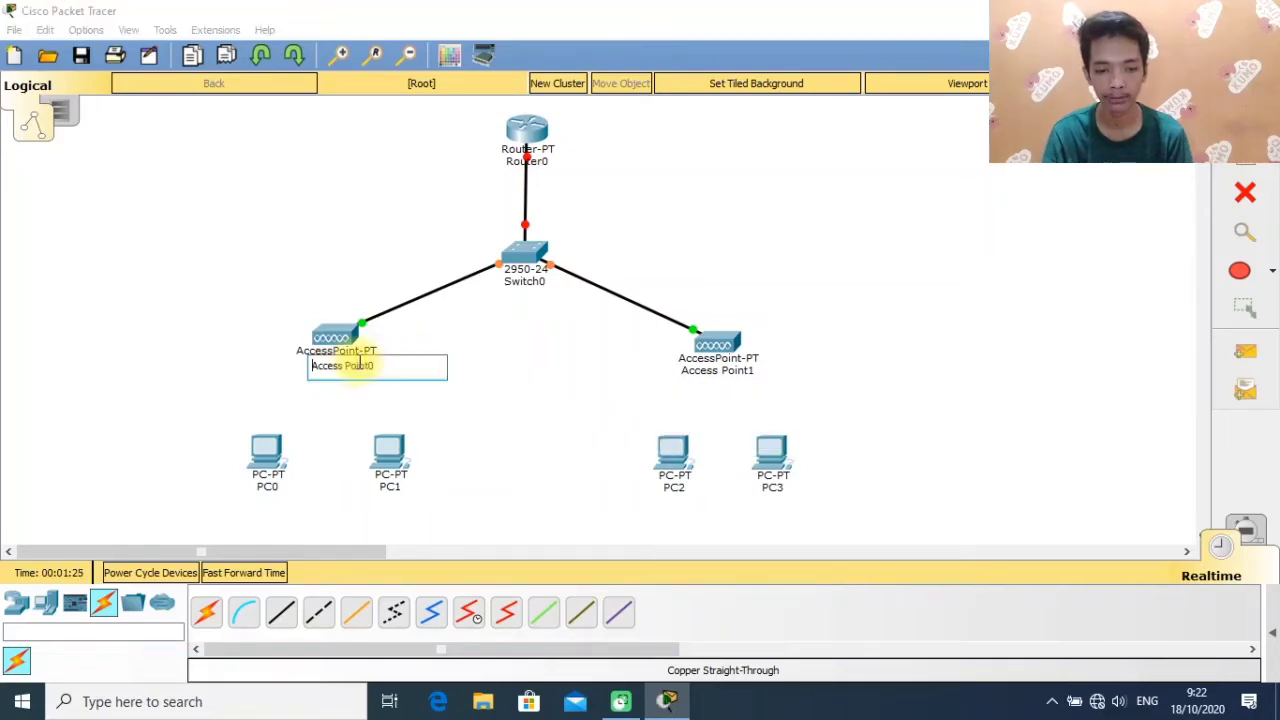
drag(396, 365, 310, 367)
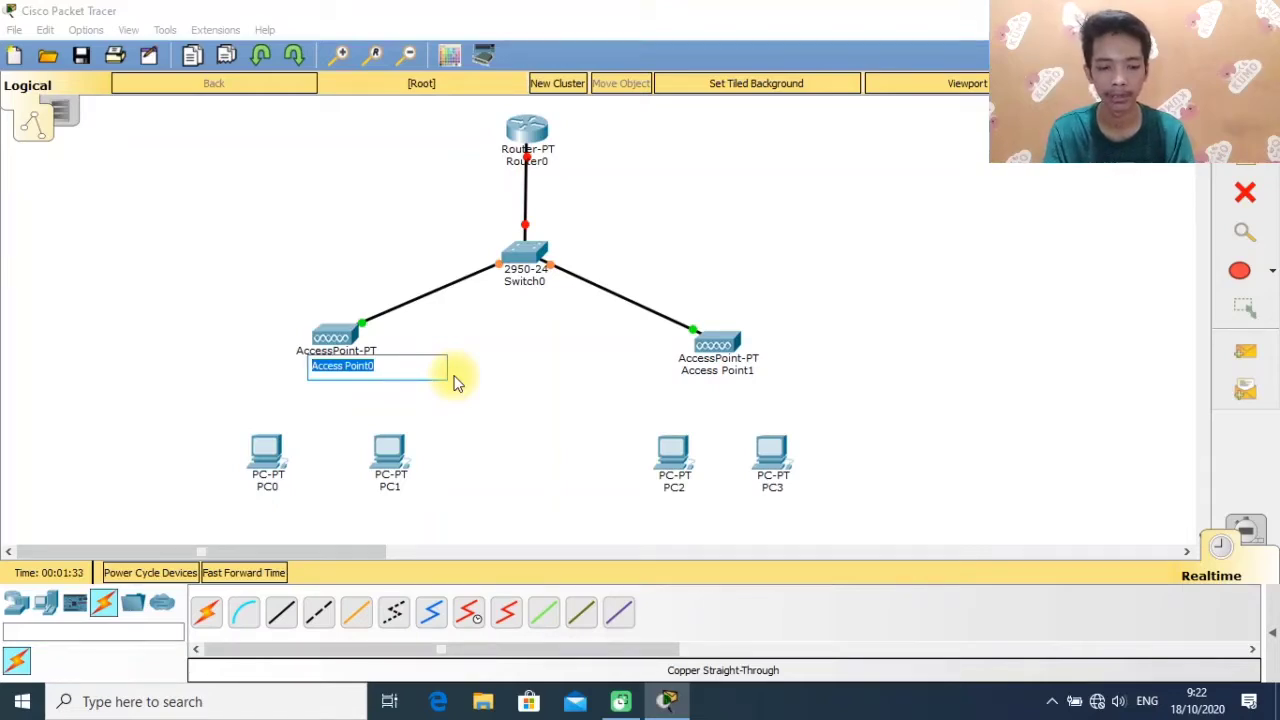
text(AP1)
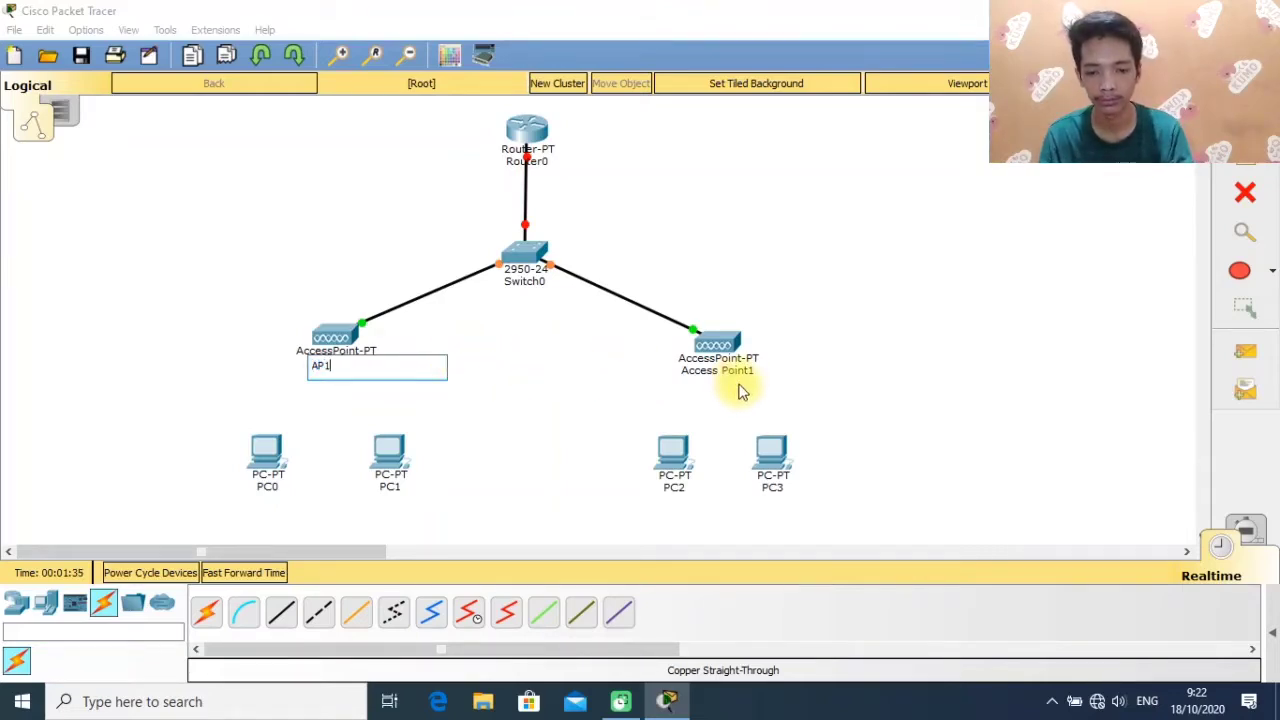
Rename the right access point, Access Point1, as AP2.
click(738, 378)
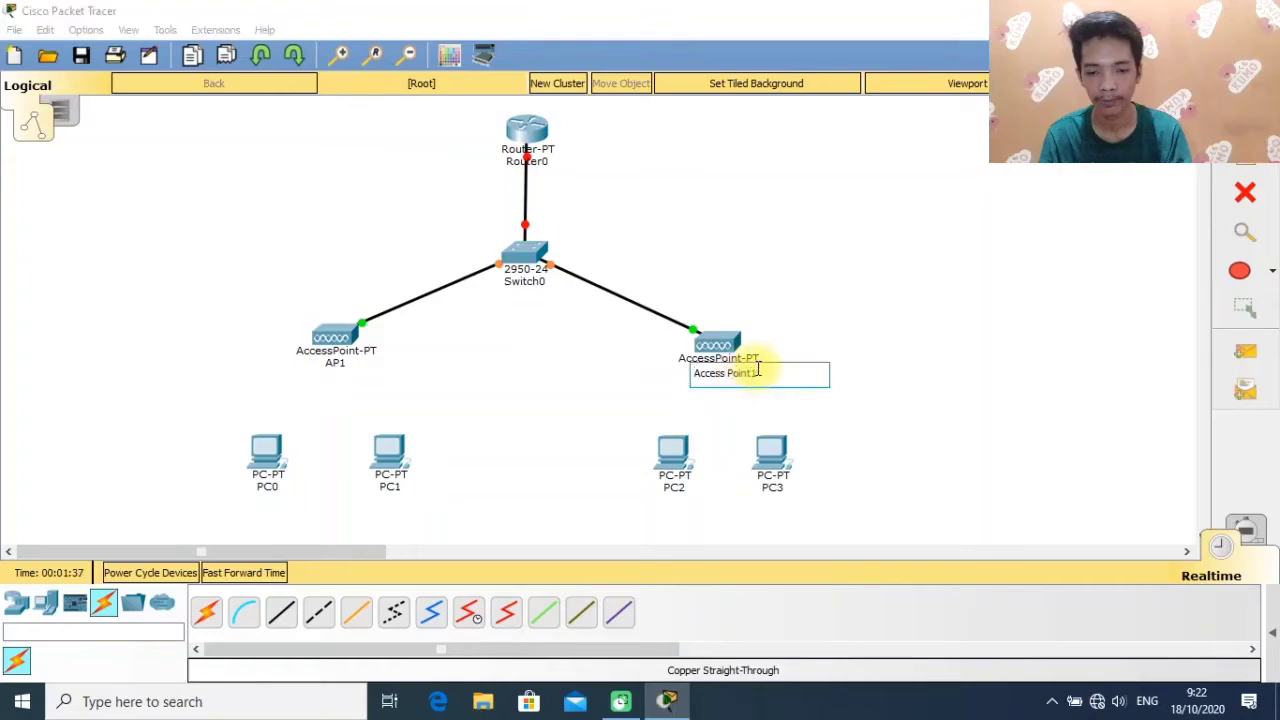
drag(774, 368, 630, 376)
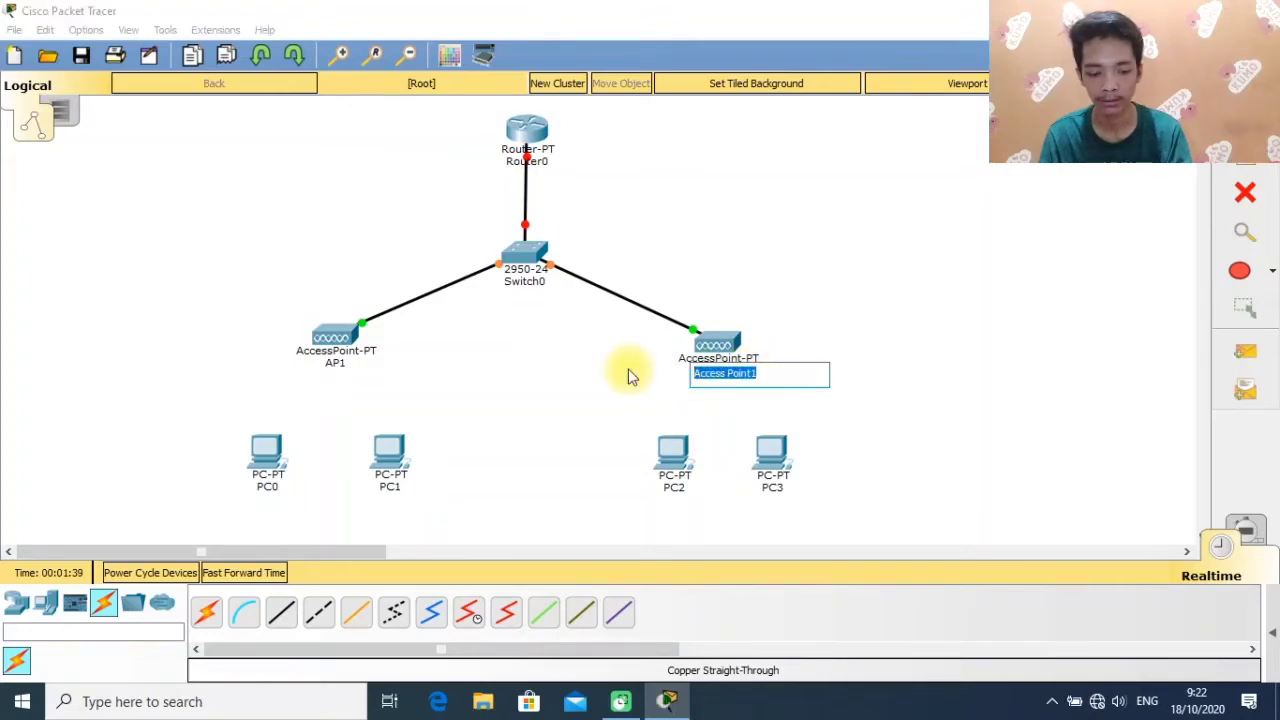
text(AP2)
key(Return)
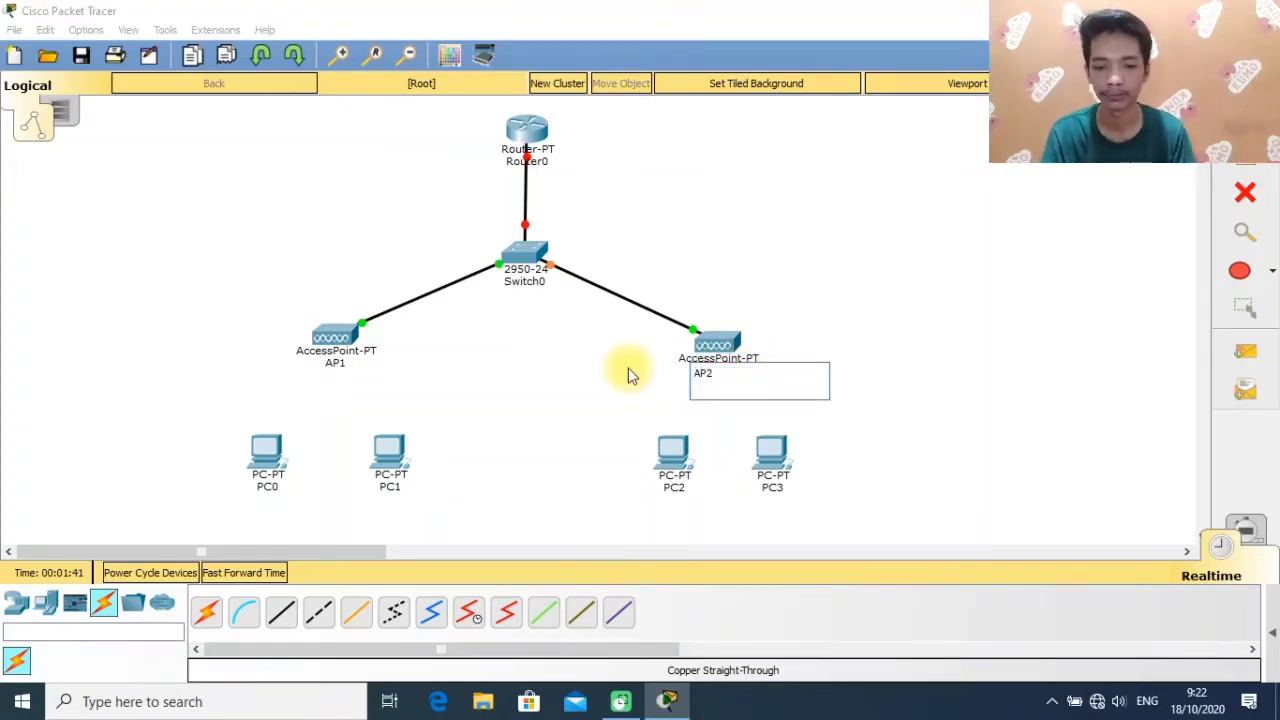
click(628, 374)
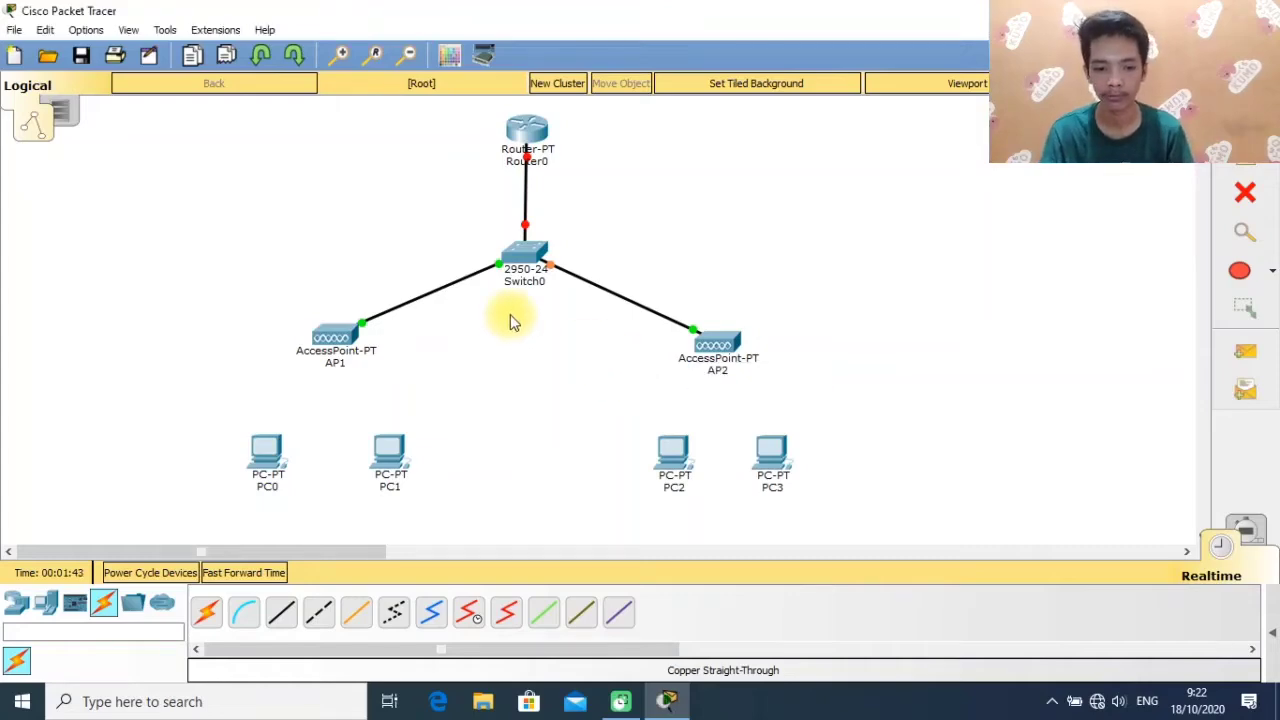
Set the SSID of AP1's wireless Port 1 to AP1.
click(337, 336)
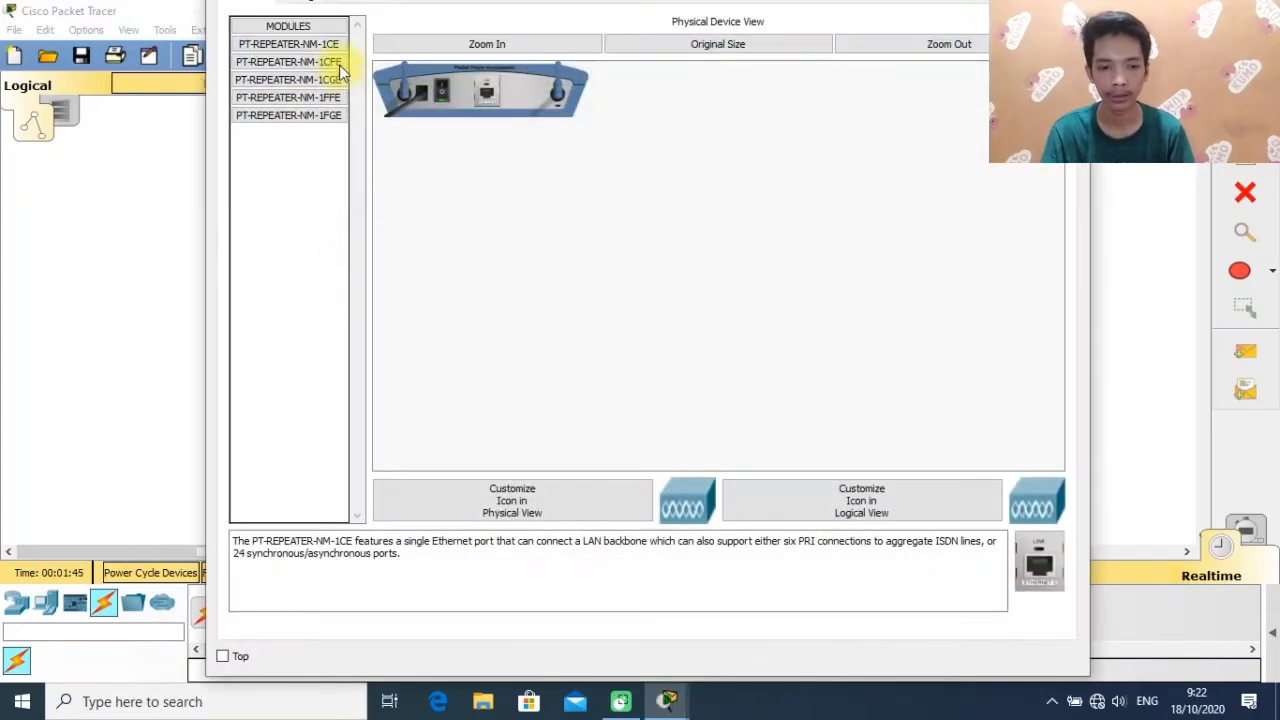
click(1121, 214)
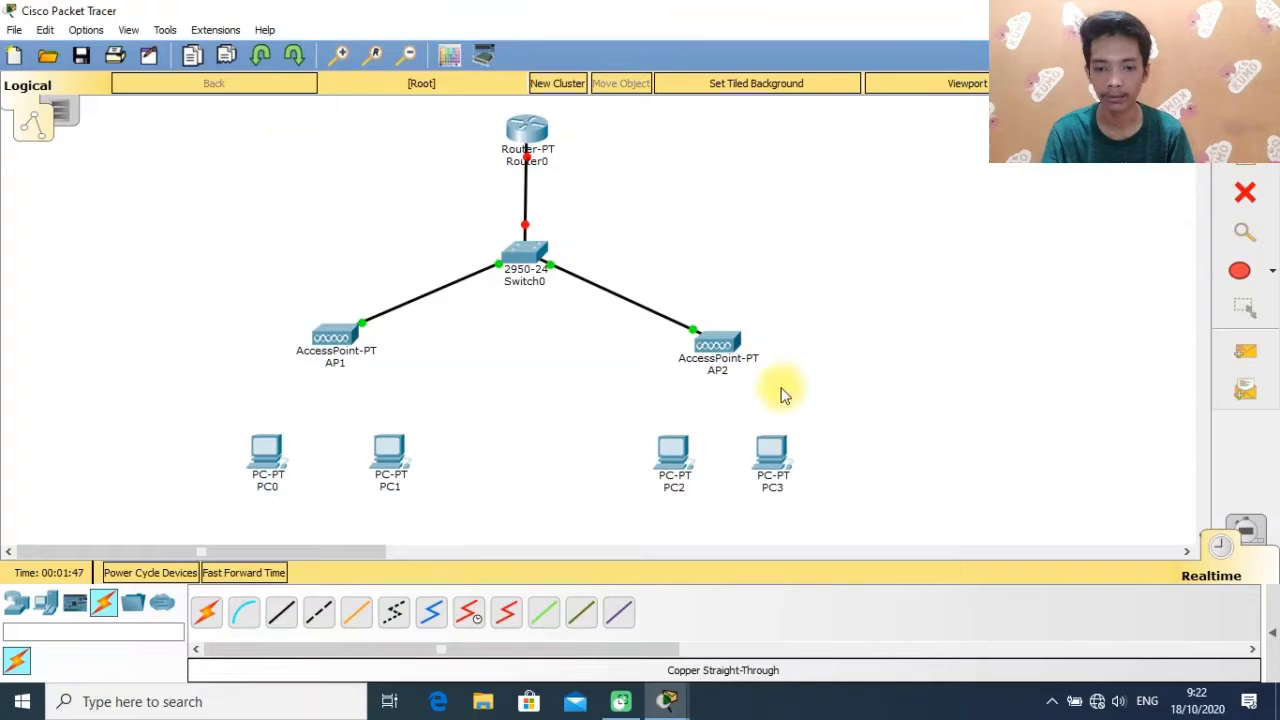
click(340, 335)
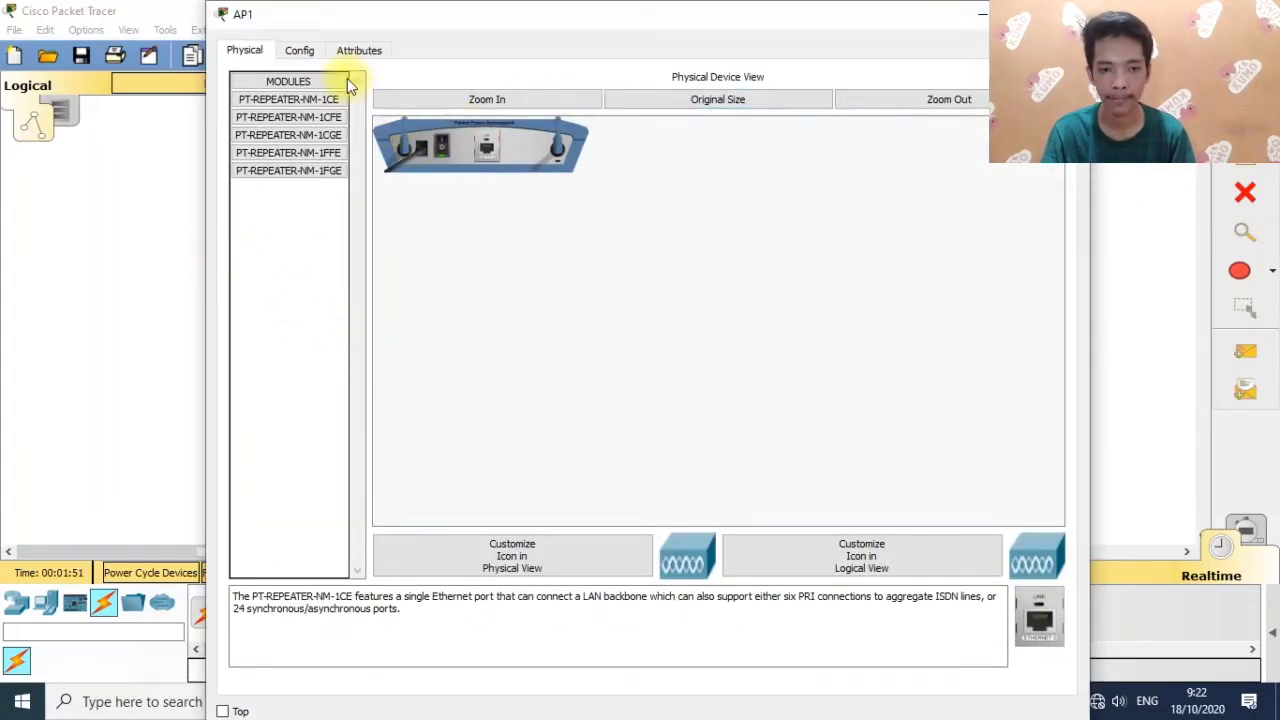
click(305, 50)
click(261, 153)
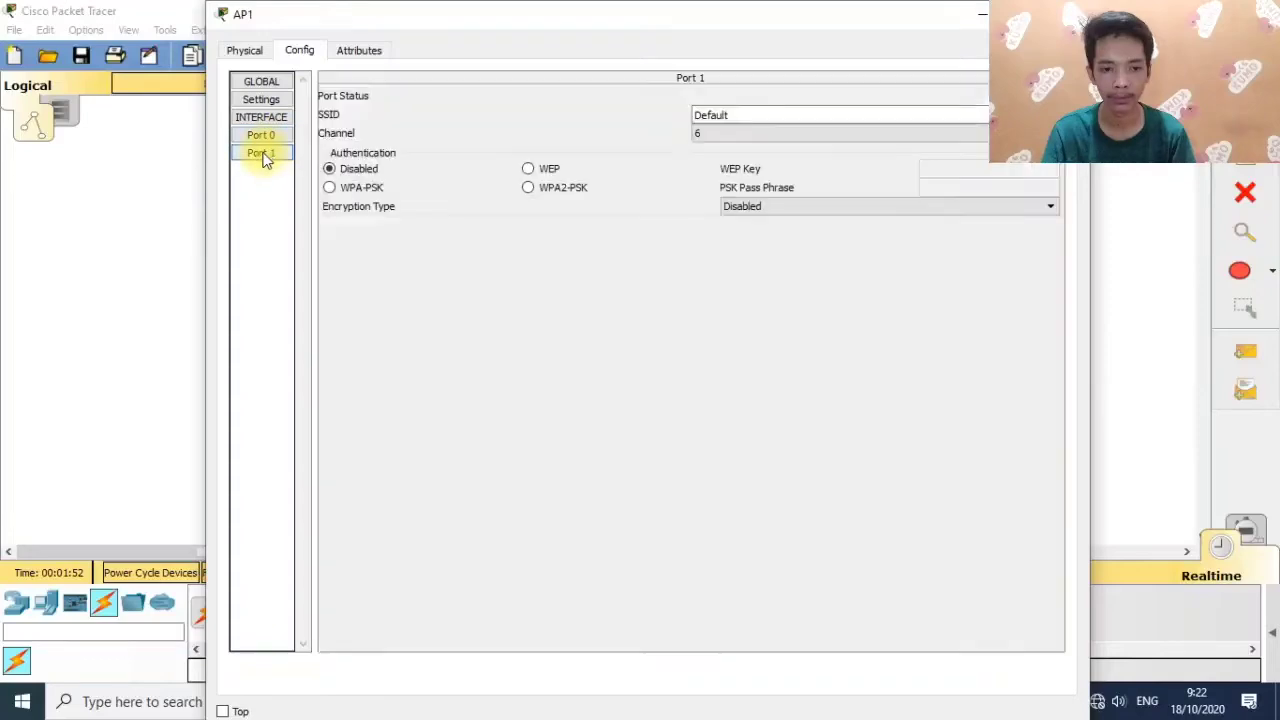
click(757, 112)
double_click(757, 112)
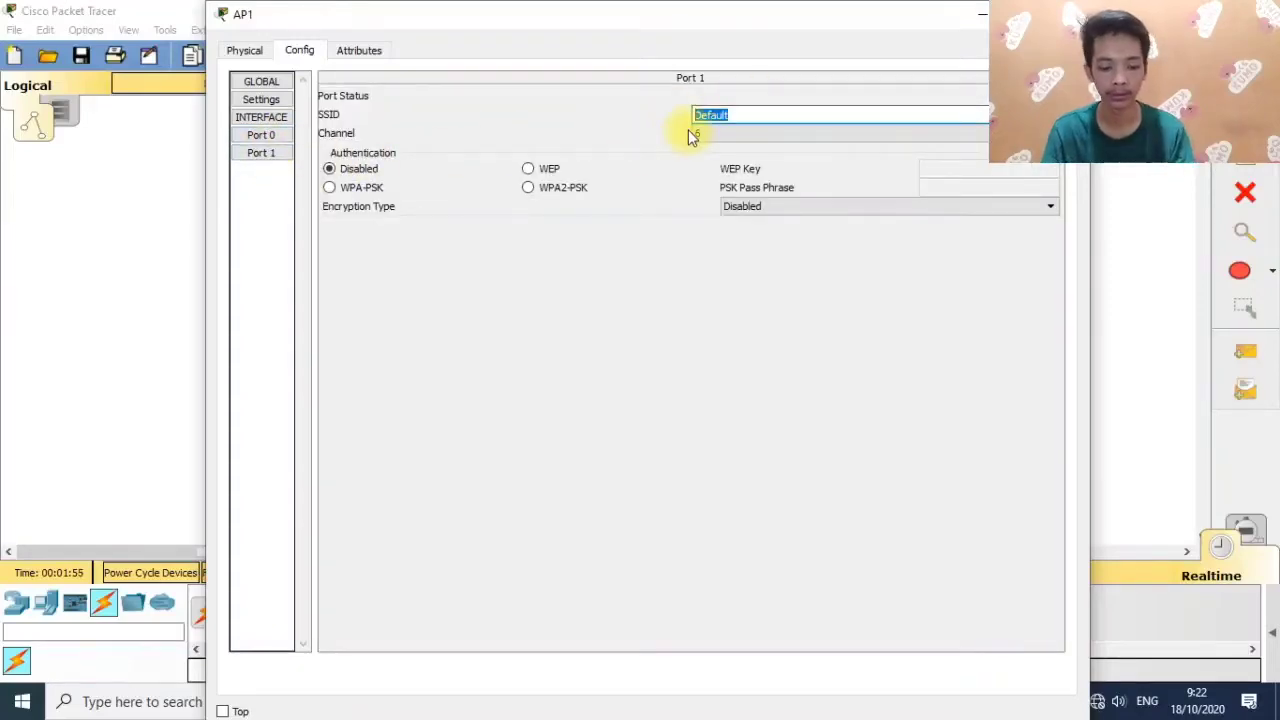
text(AP1)
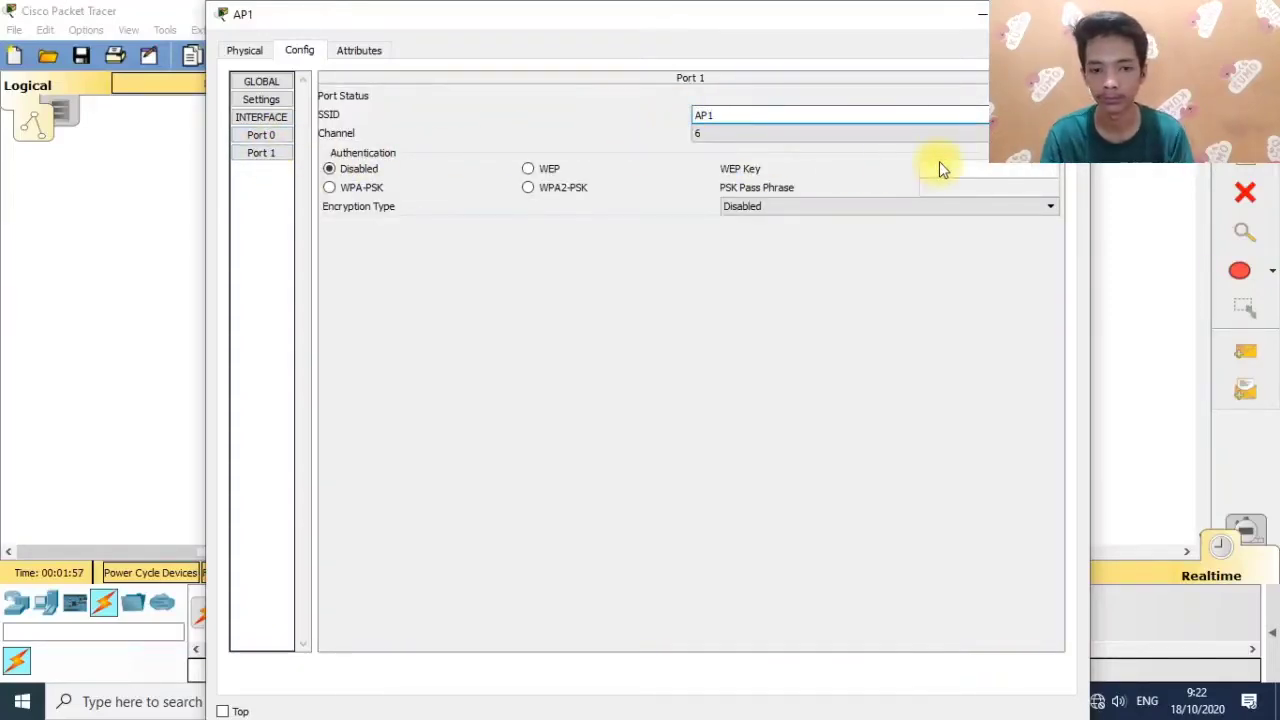
click(1128, 206)
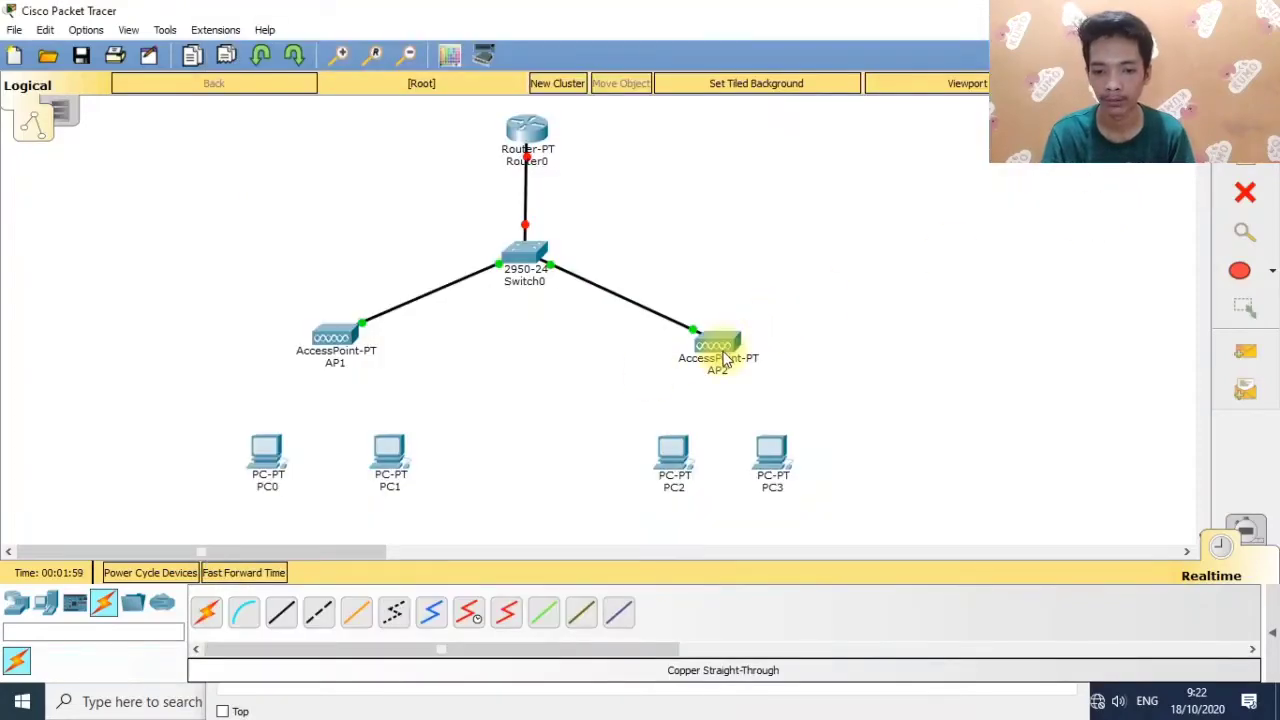
Set the SSID of AP2's wireless Port 1 to AP2.
click(724, 356)
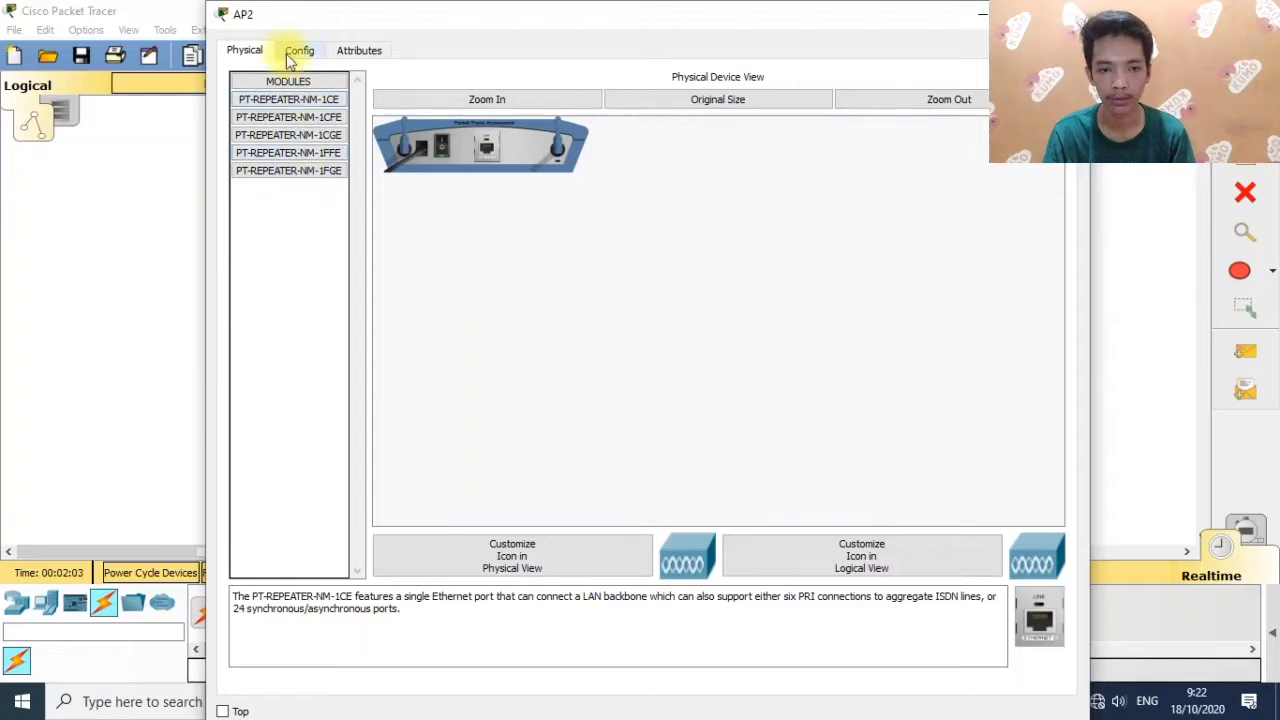
click(287, 54)
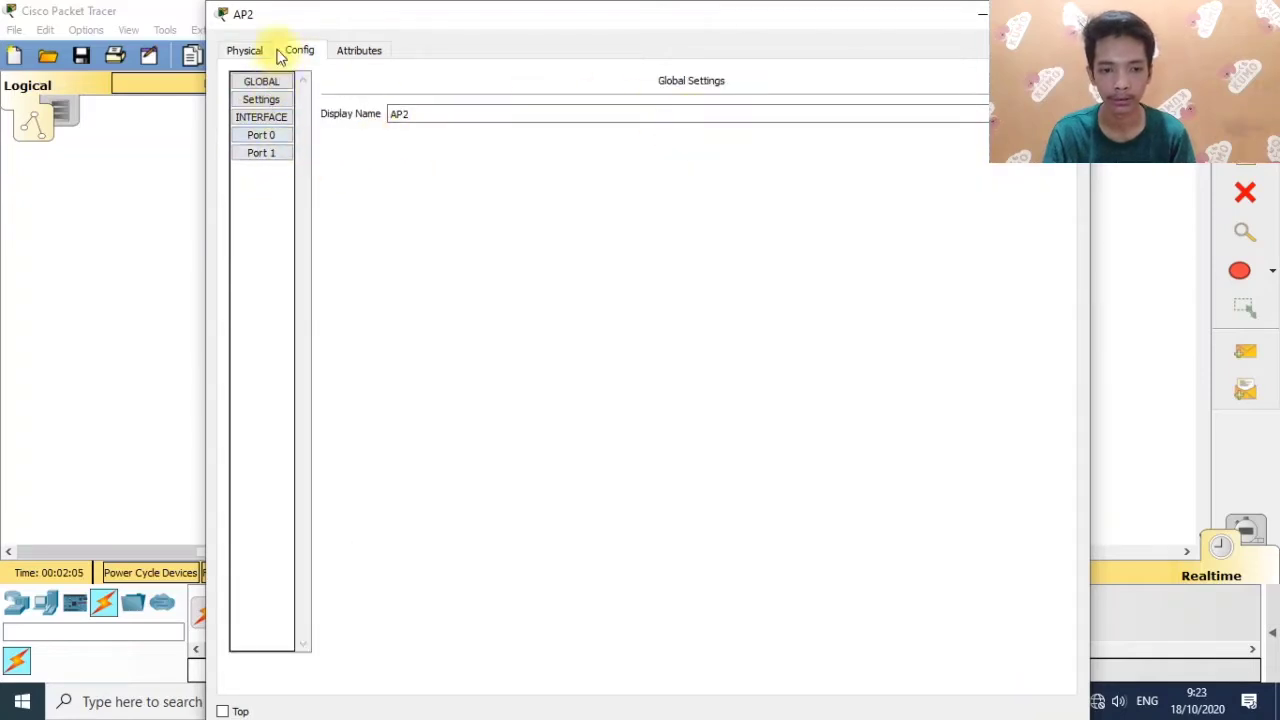
click(267, 153)
double_click(817, 114)
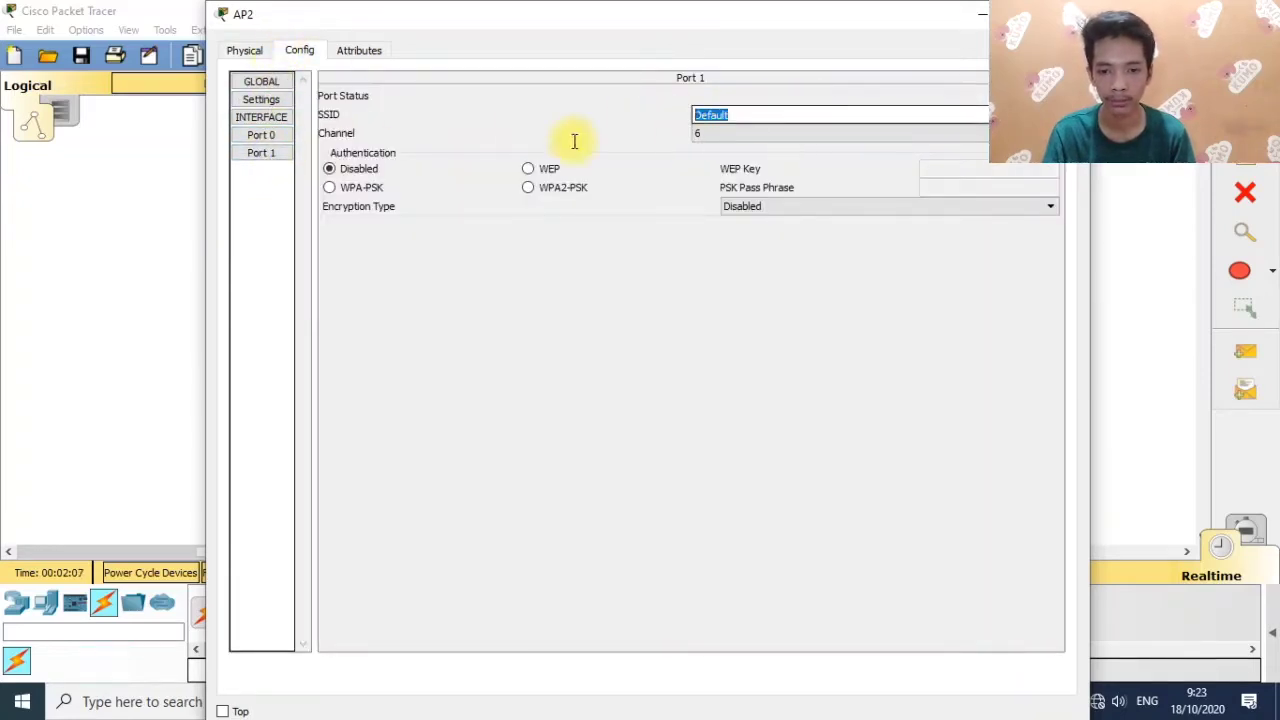
text(AP2)
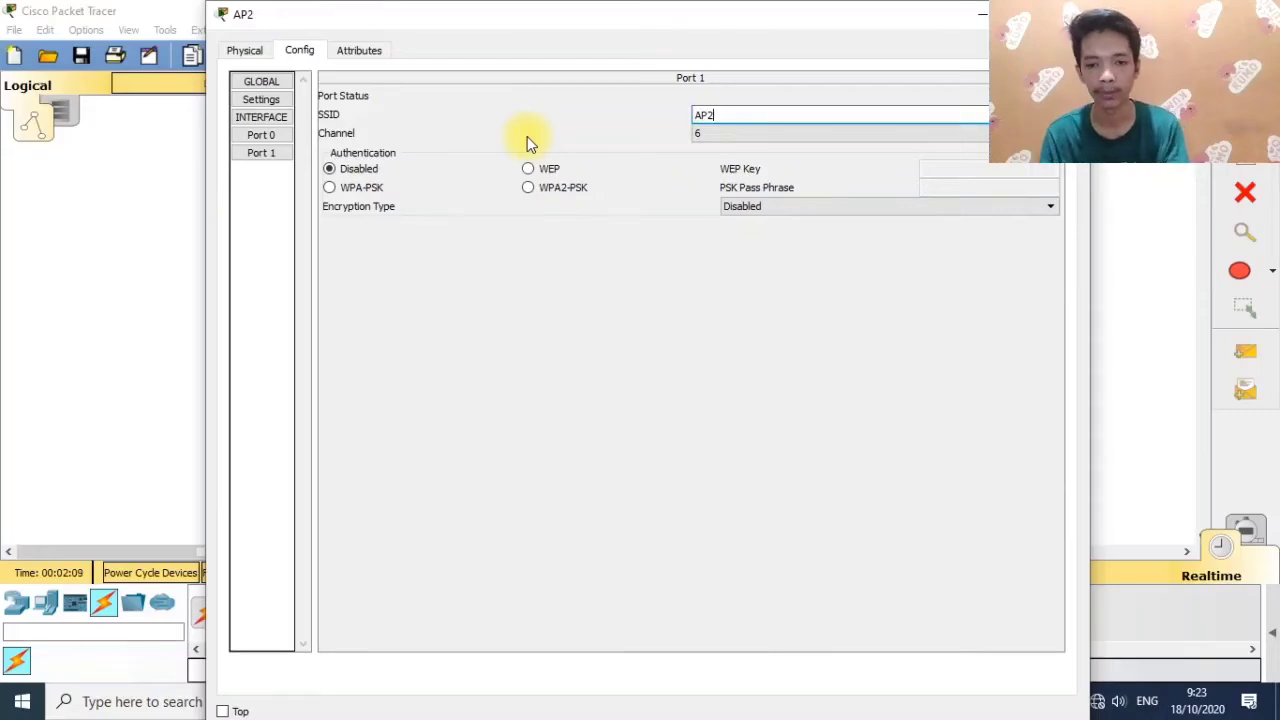
click(33, 272)
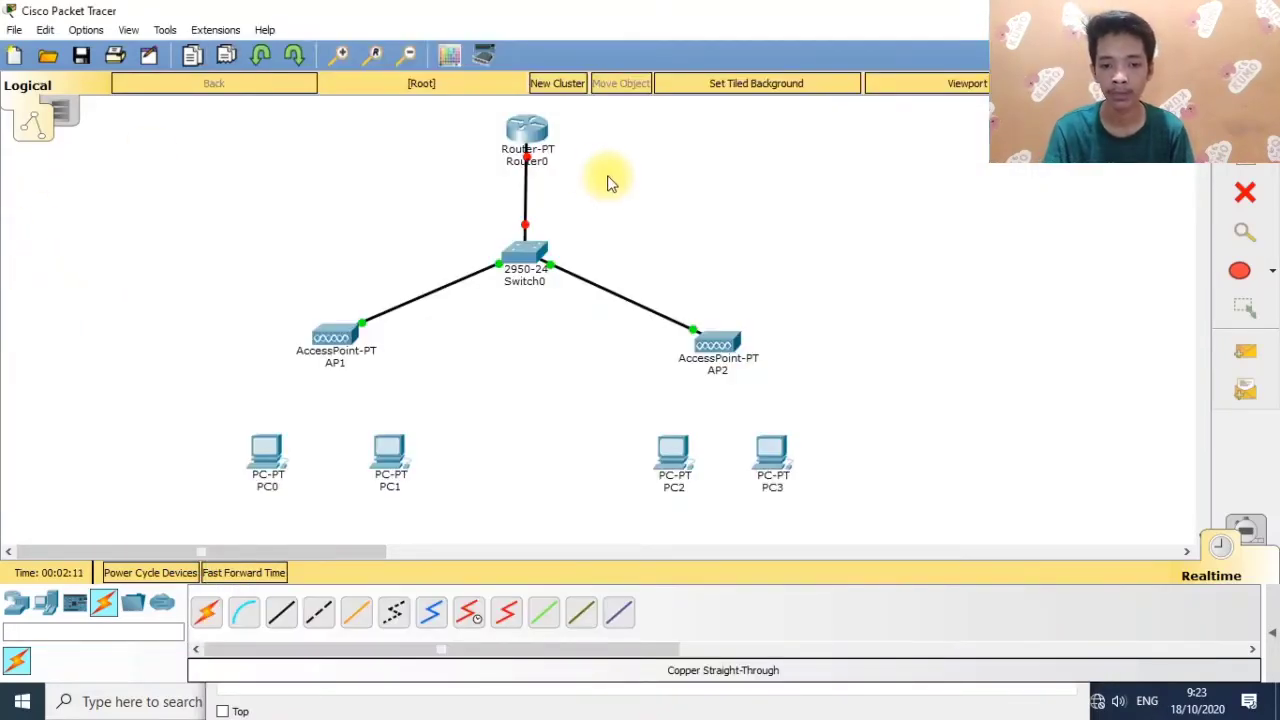
Open Router0's command line, decline the initial configuration dialog, and enter global configuration mode with enable and configure terminal.
click(530, 131)
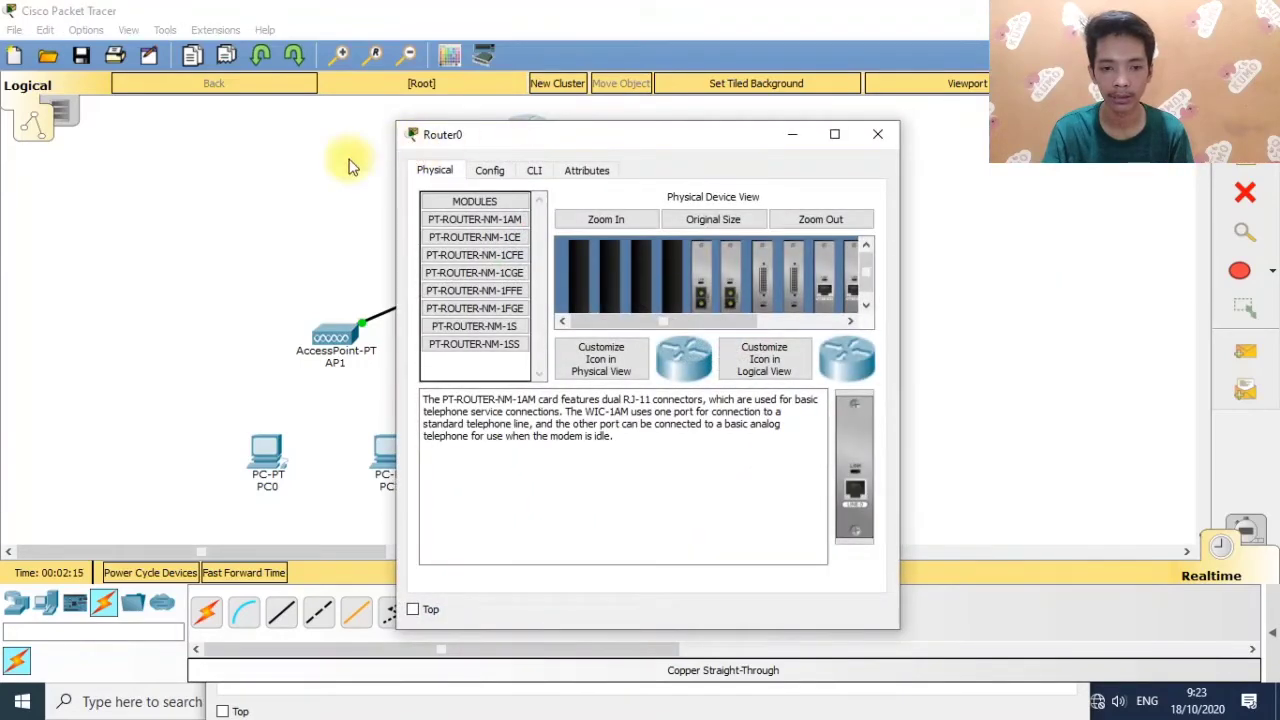
click(535, 172)
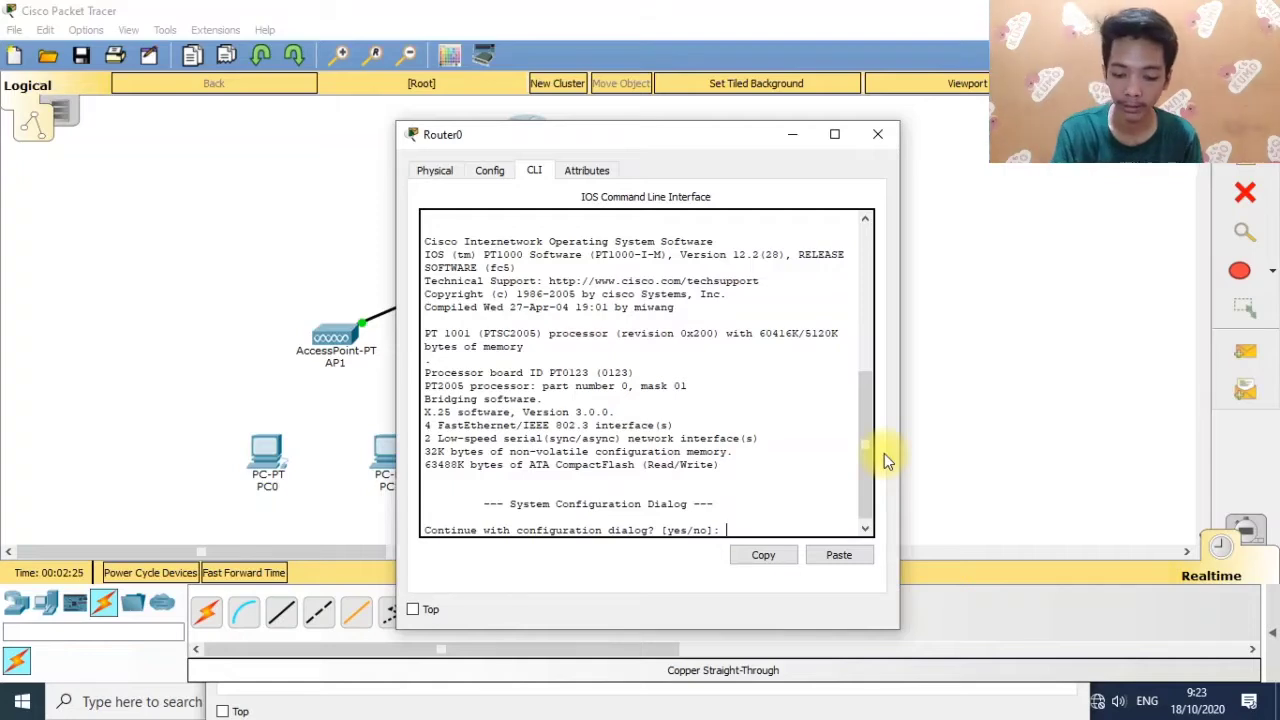
text(no)
key(Return)
key(Return)
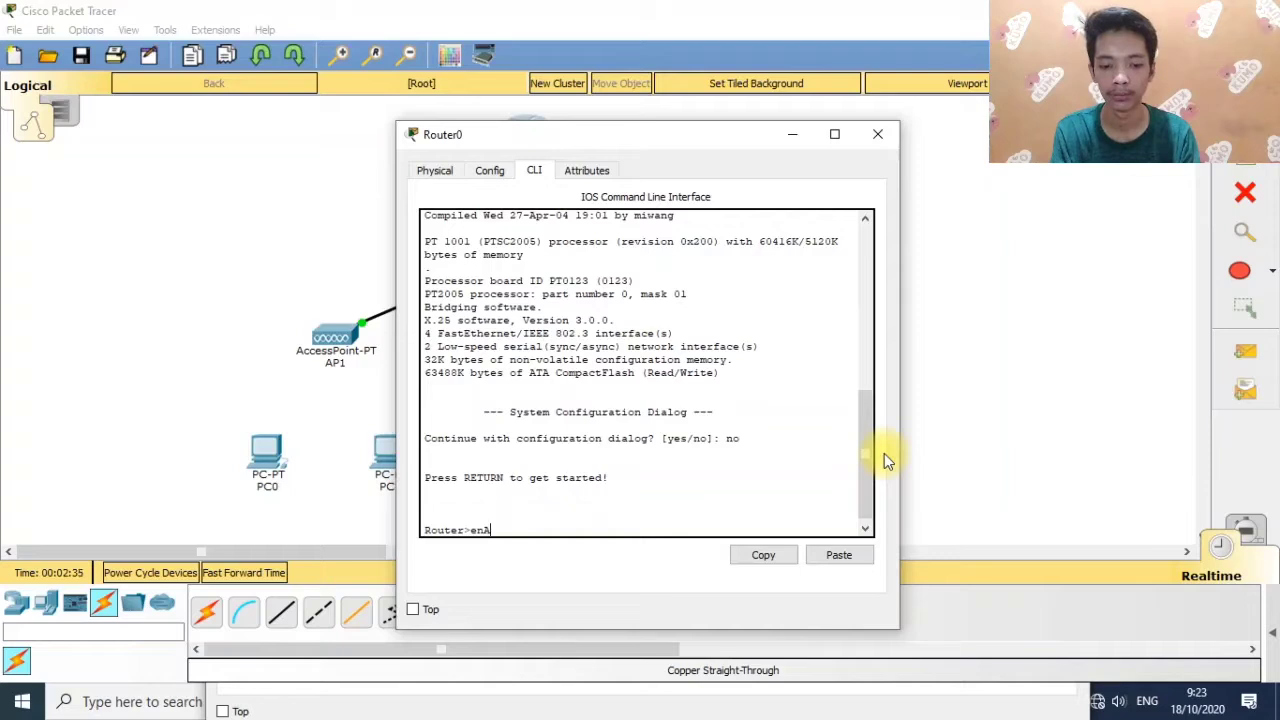
text(LE)
key(Return)
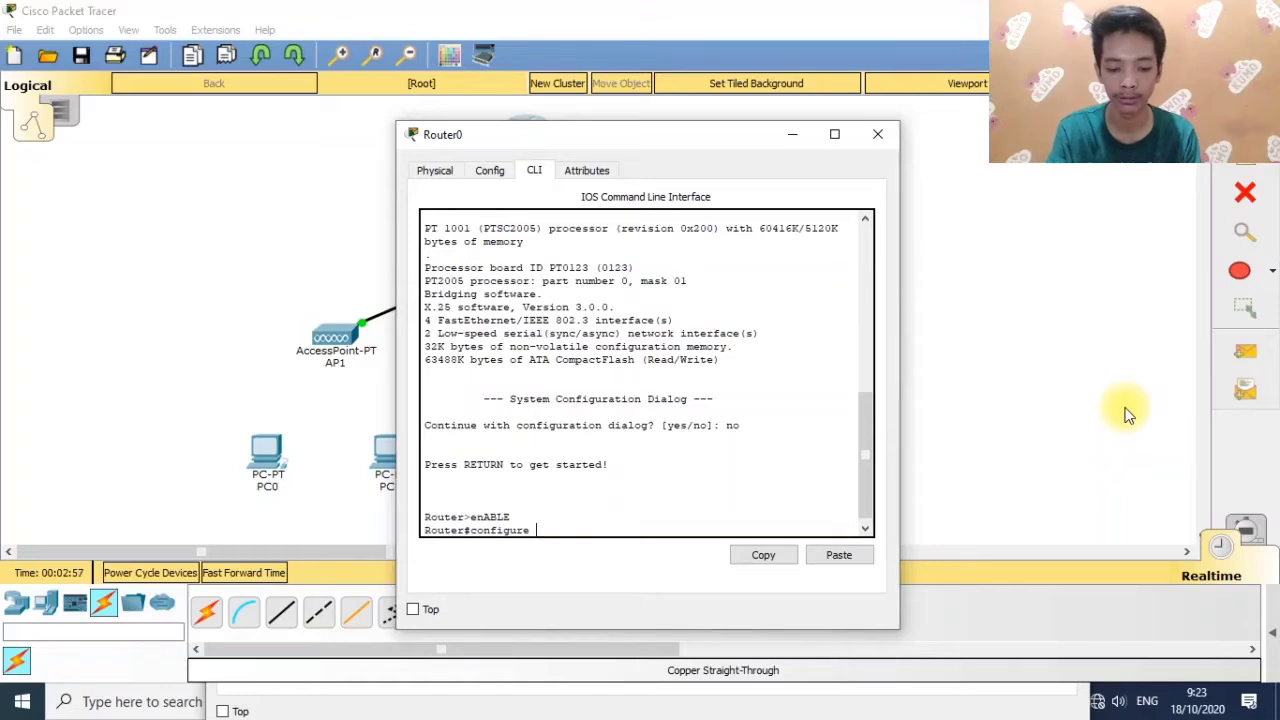
key(Return)
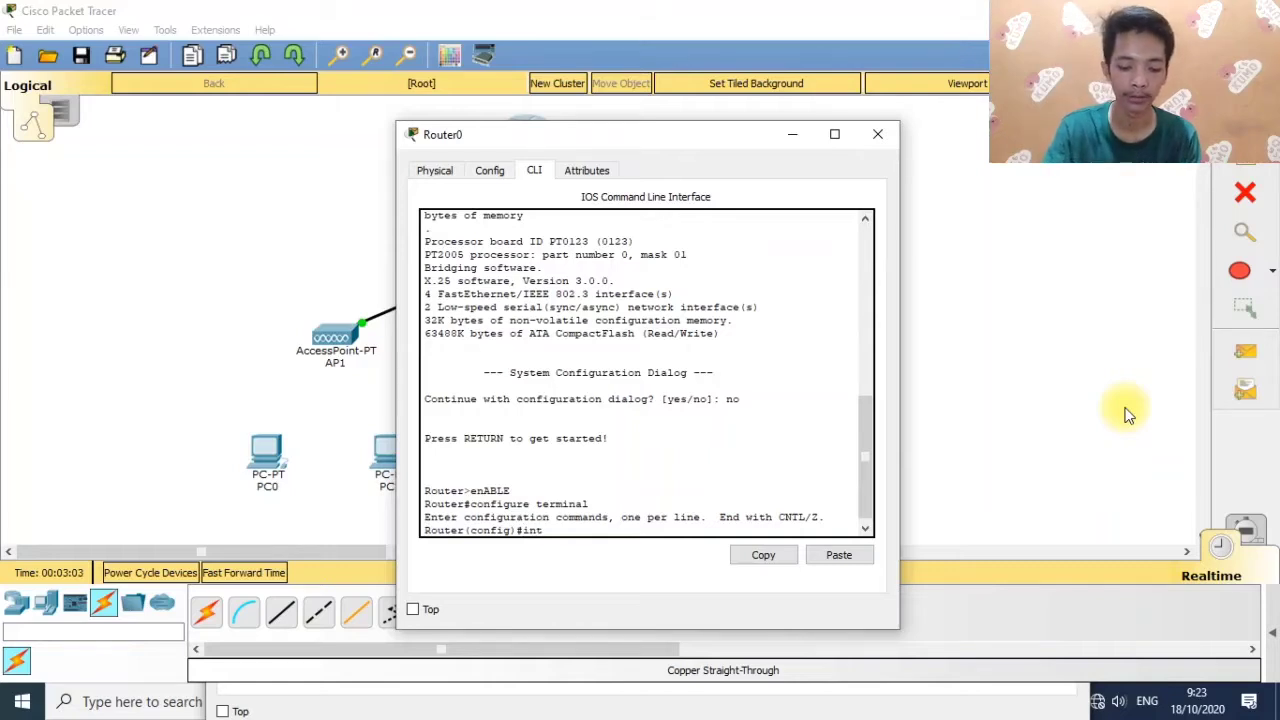
Assign Router0's interface fa0/0 the IP address 192.168.1.1 with subnet mask 255.255.255.0.
text(int fa0/0)
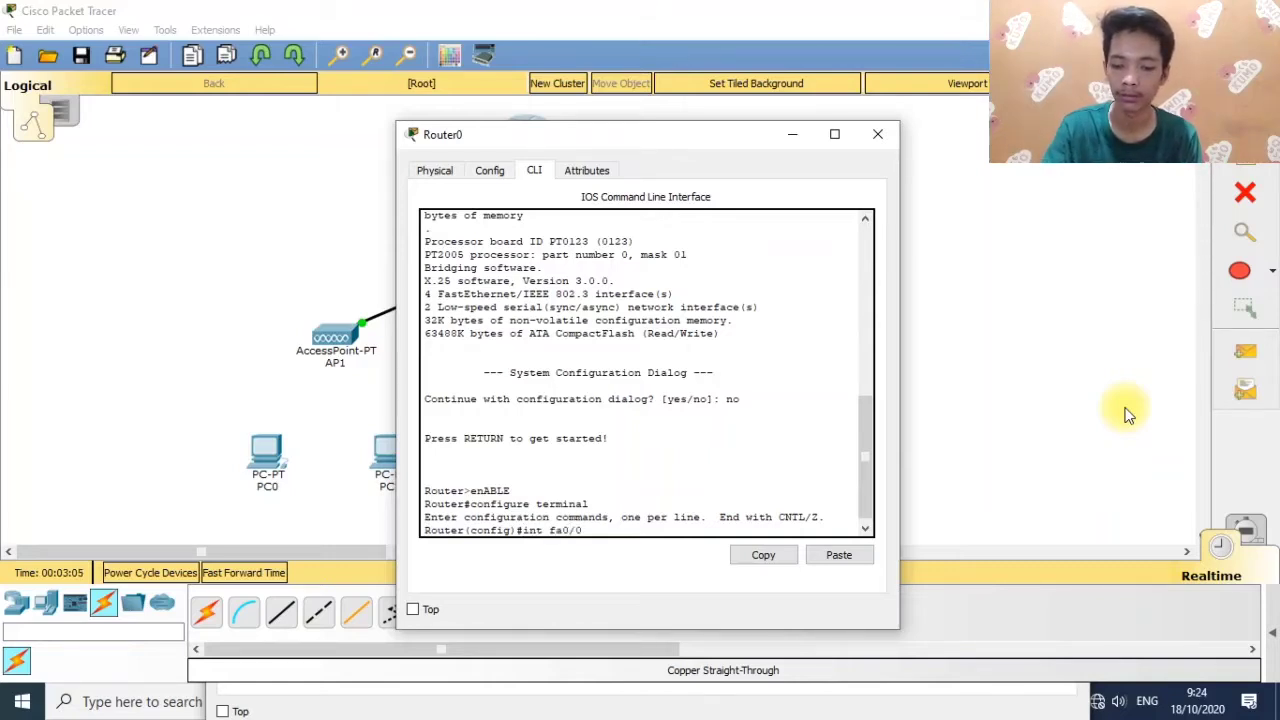
key(Return)
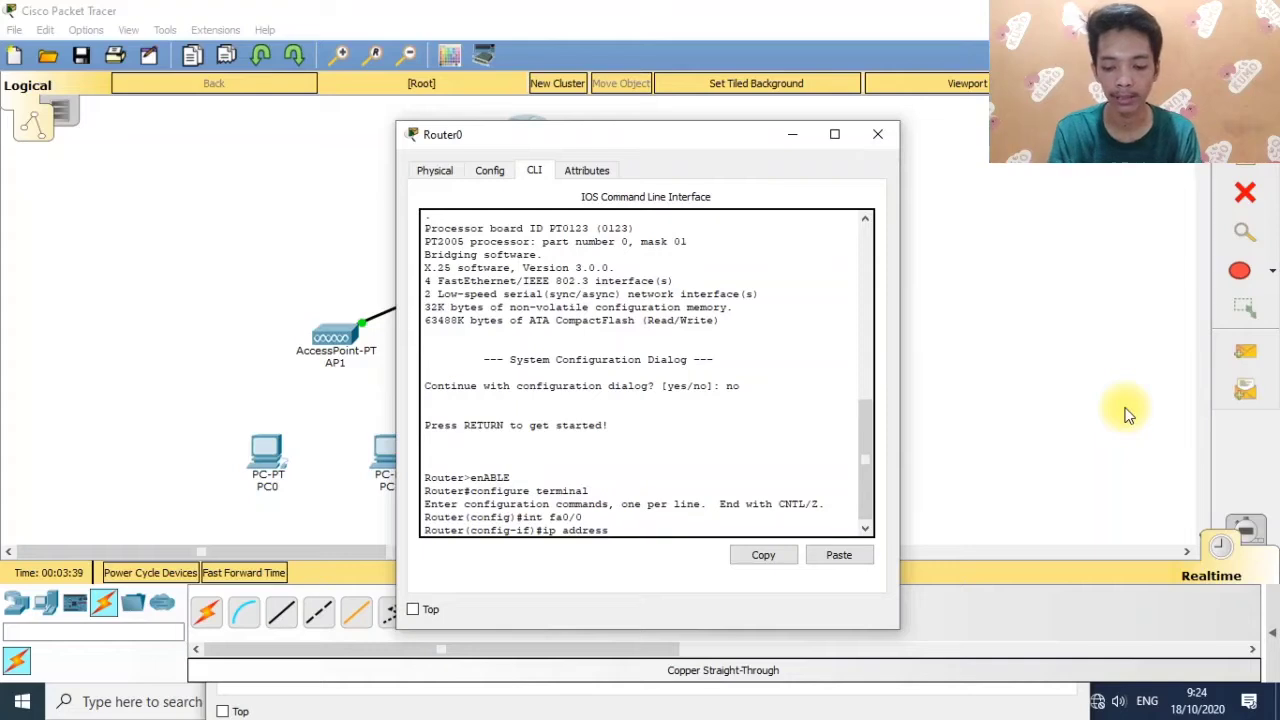
text(192.168.1.1 255.255.255.0)
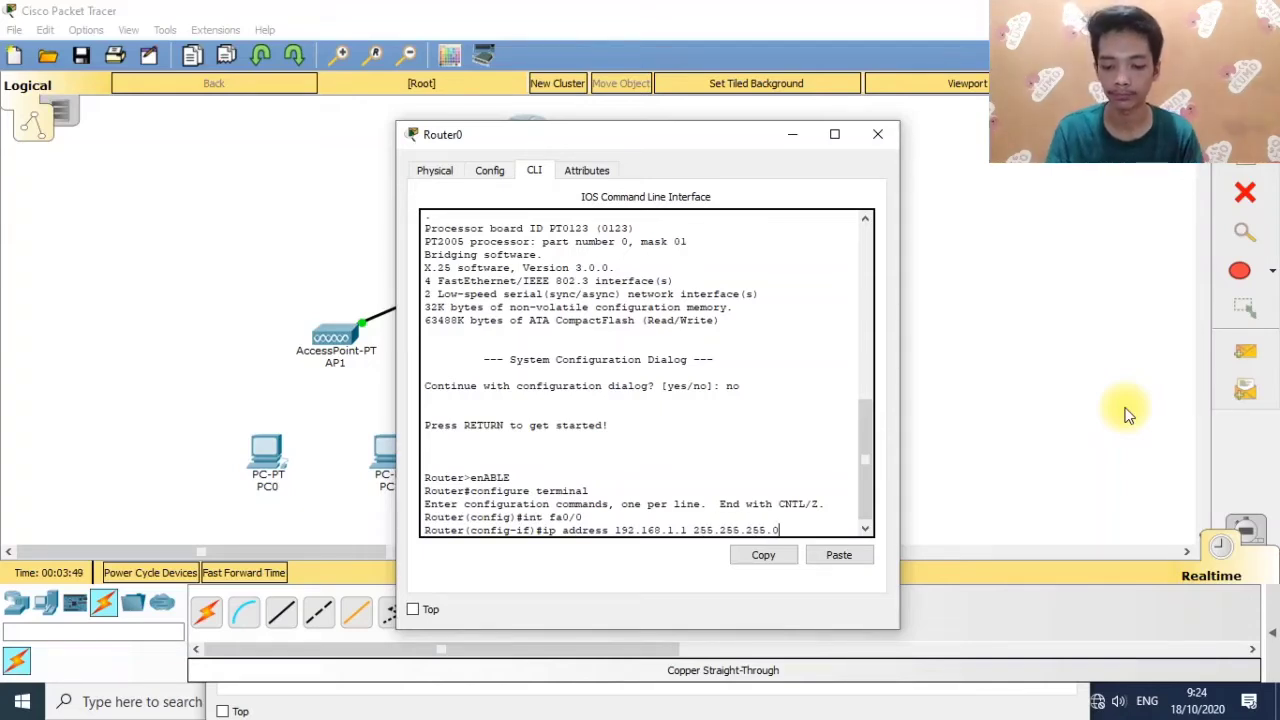
key(Return)
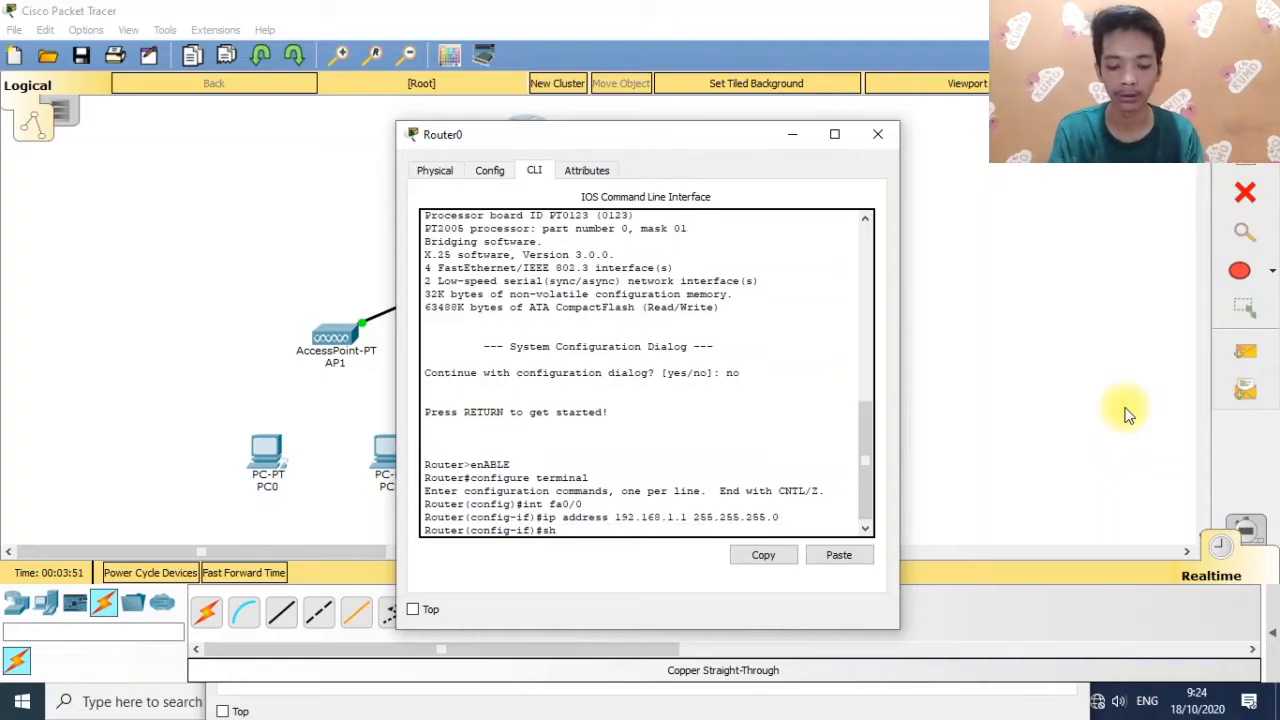
Enable Router0's fa0/0 interface with no shutdown, then exit interface configuration and close the router's window.
text(shutdown)
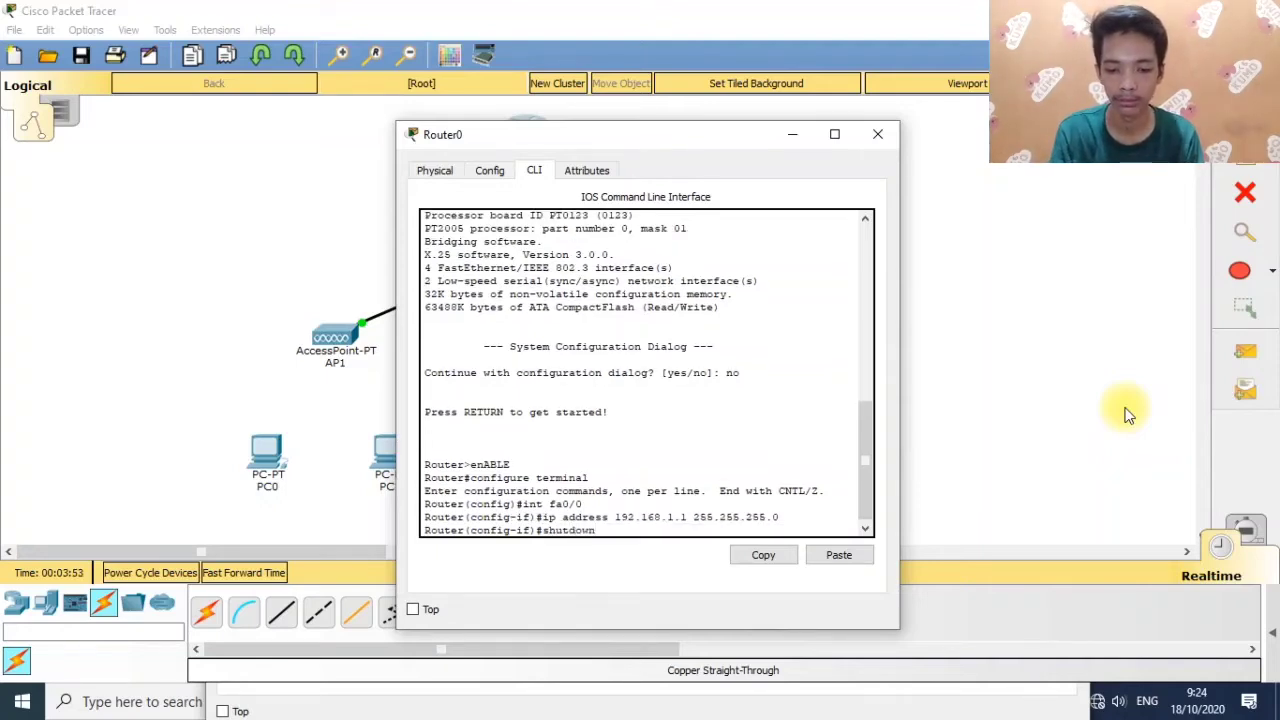
key(BackSpace)
key(BackSpace)
key(BackSpace)
key(BackSpace)
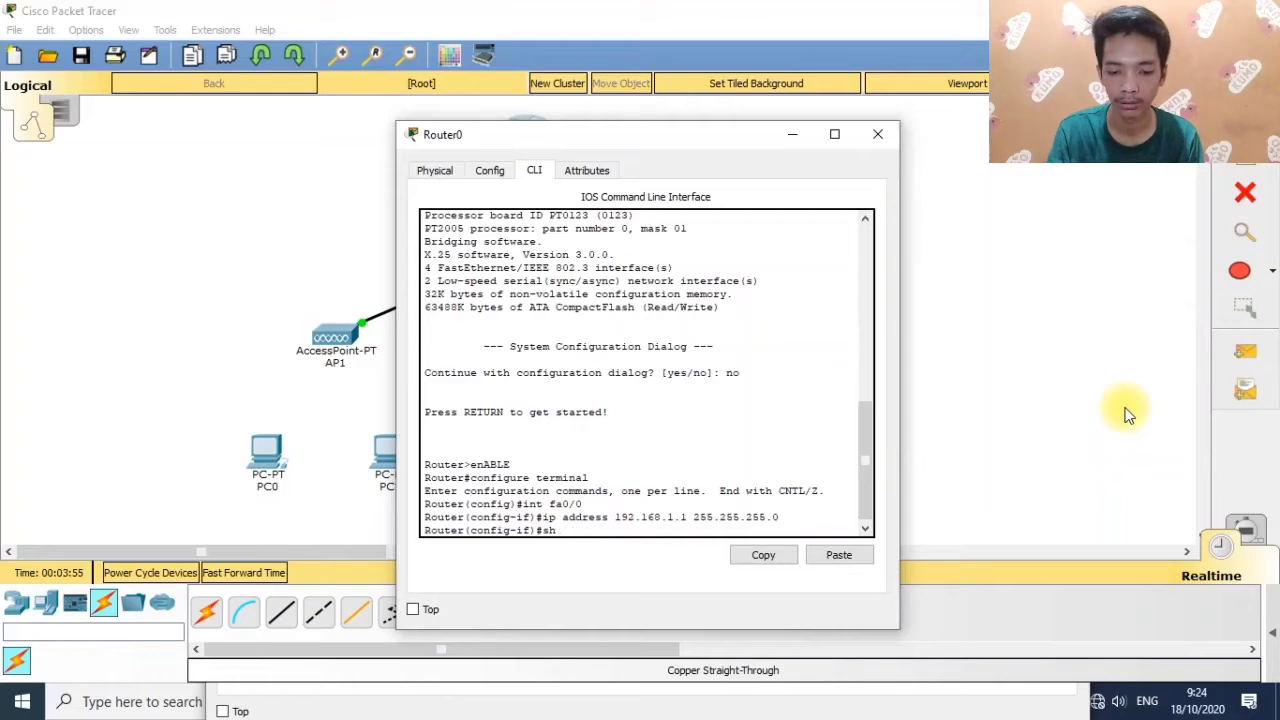
text(no shutdown)
key(Return)
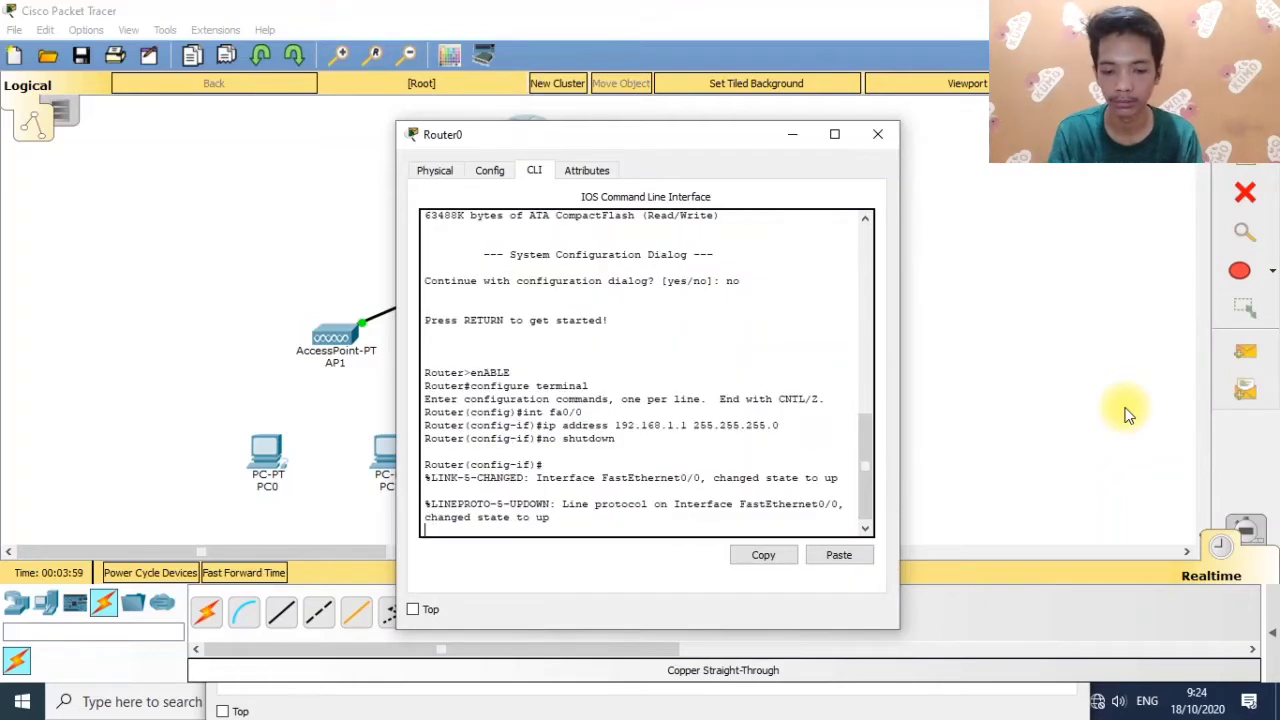
text(exit)
key(Return)
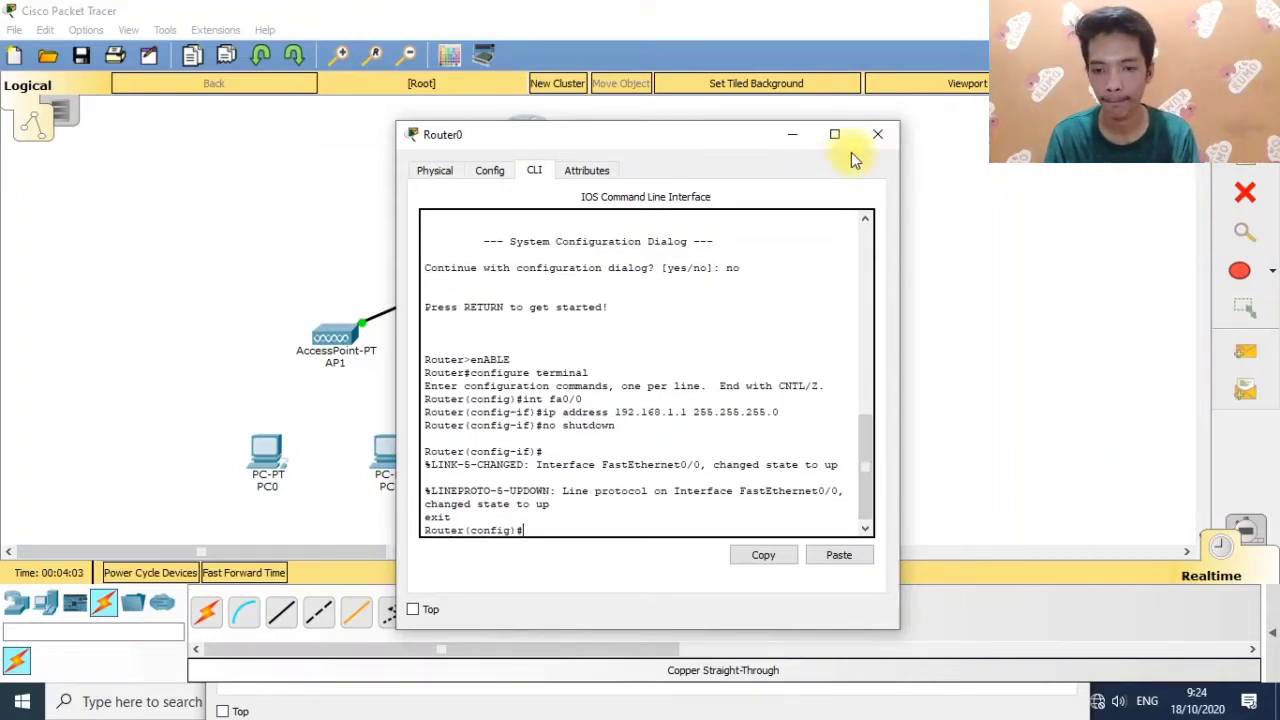
click(879, 134)
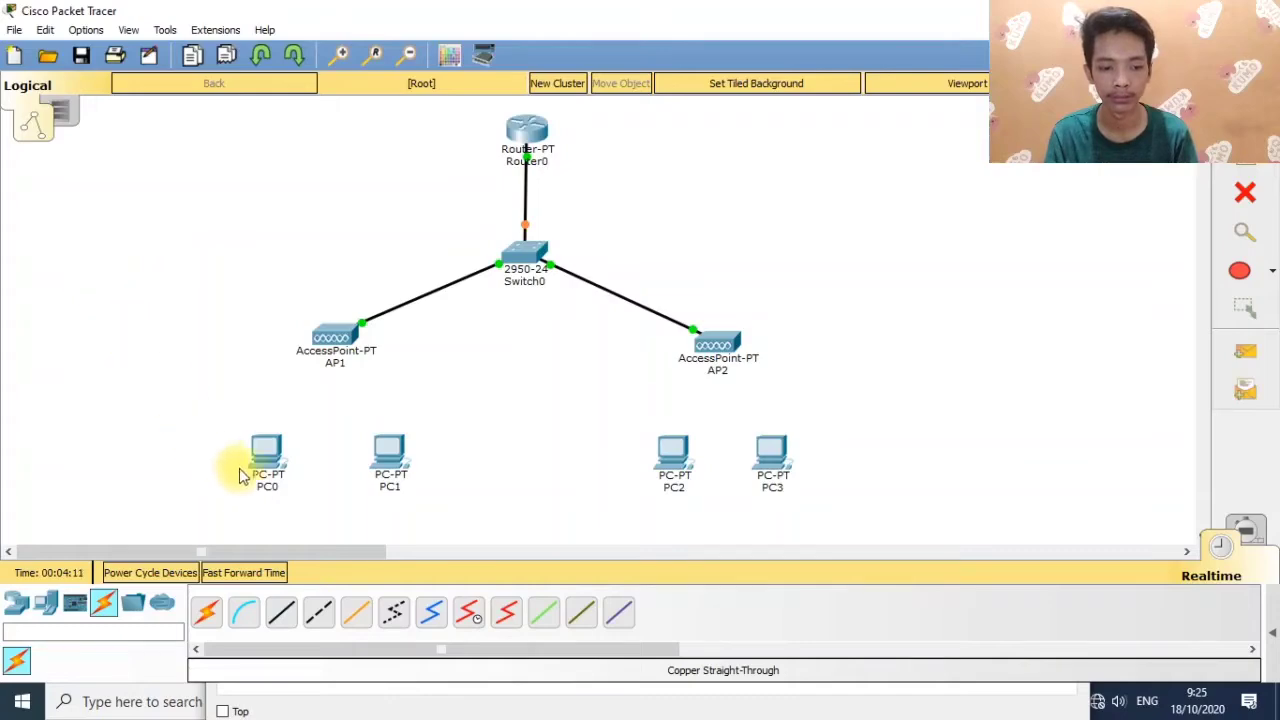
With PC0 powered off, replace its fitted network module with the WMP300N wireless module and power it back on.
click(273, 462)
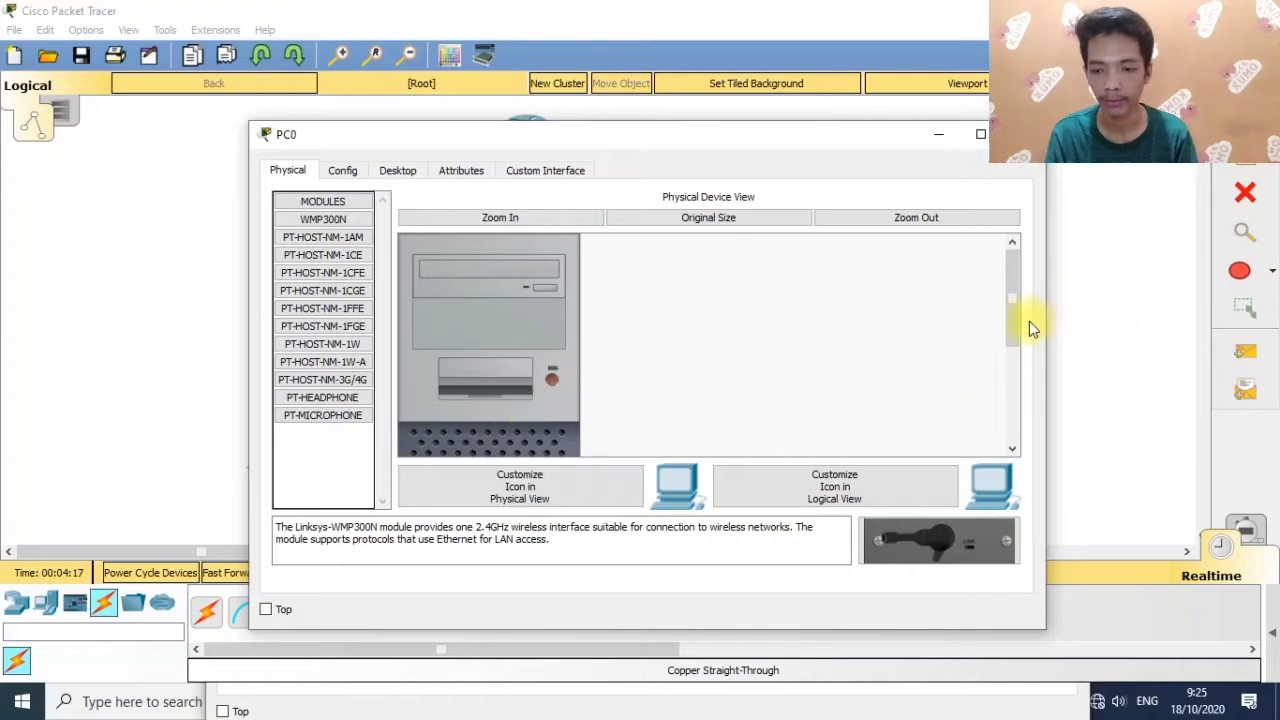
drag(1015, 322, 1014, 432)
drag(521, 413, 320, 460)
drag(953, 541, 471, 410)
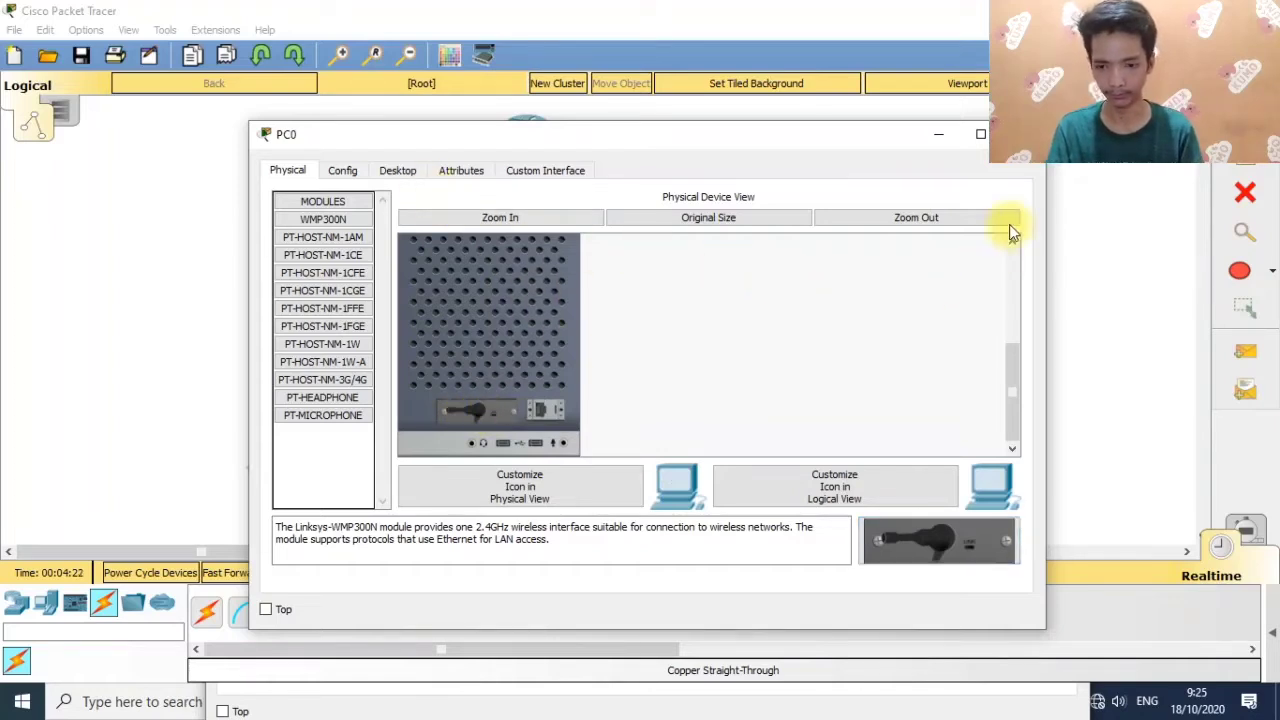
drag(1014, 400, 1013, 305)
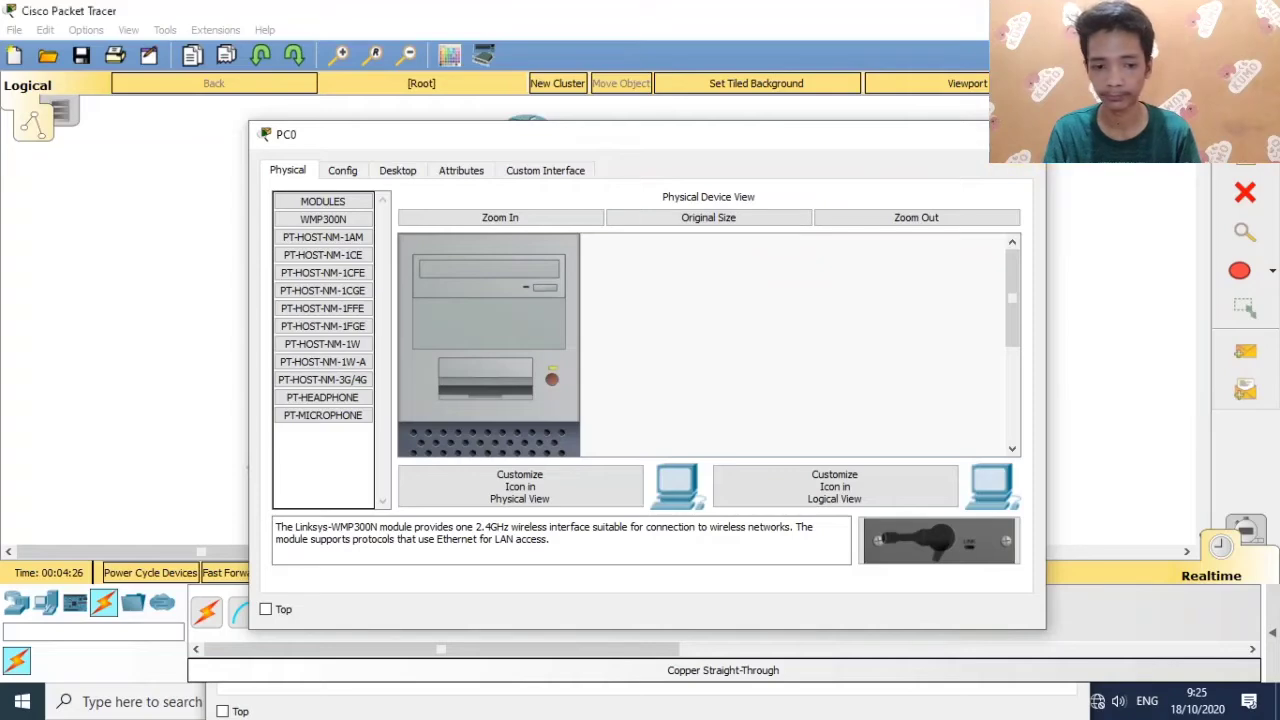
click(1022, 133)
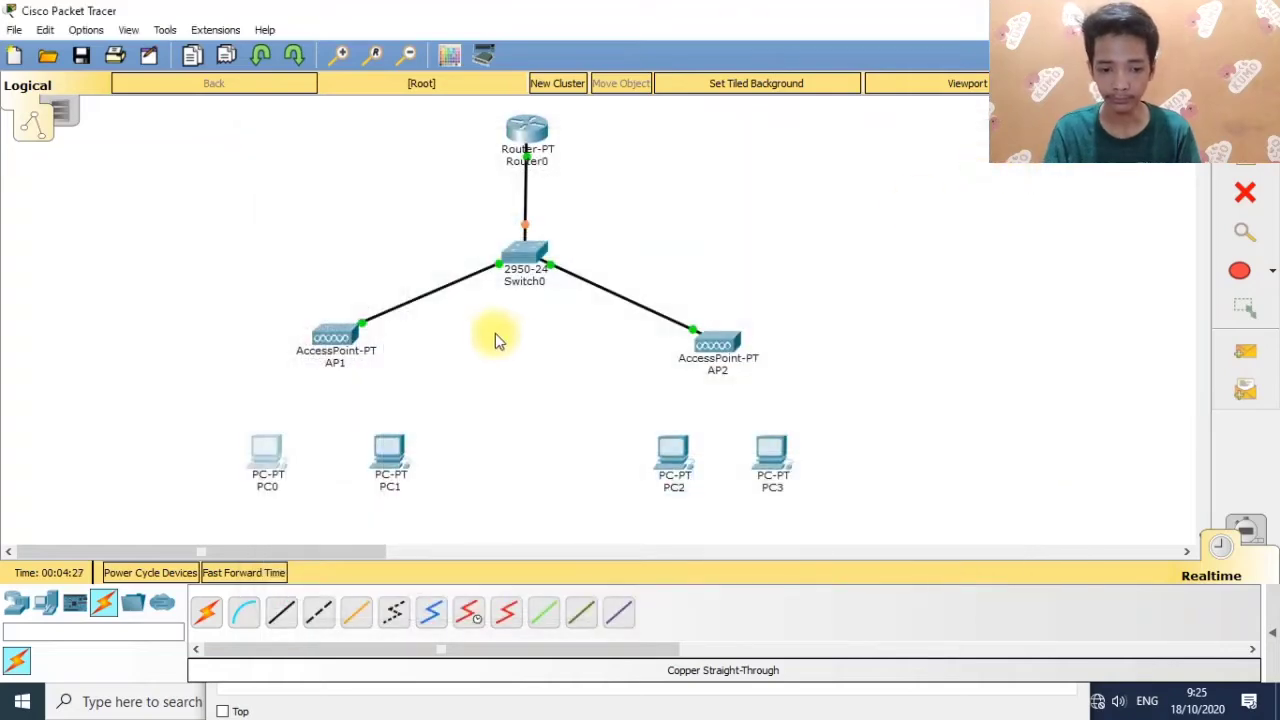
Power off PC1, replace its fitted network module with the WMP300N wireless module, and power it back on.
click(392, 460)
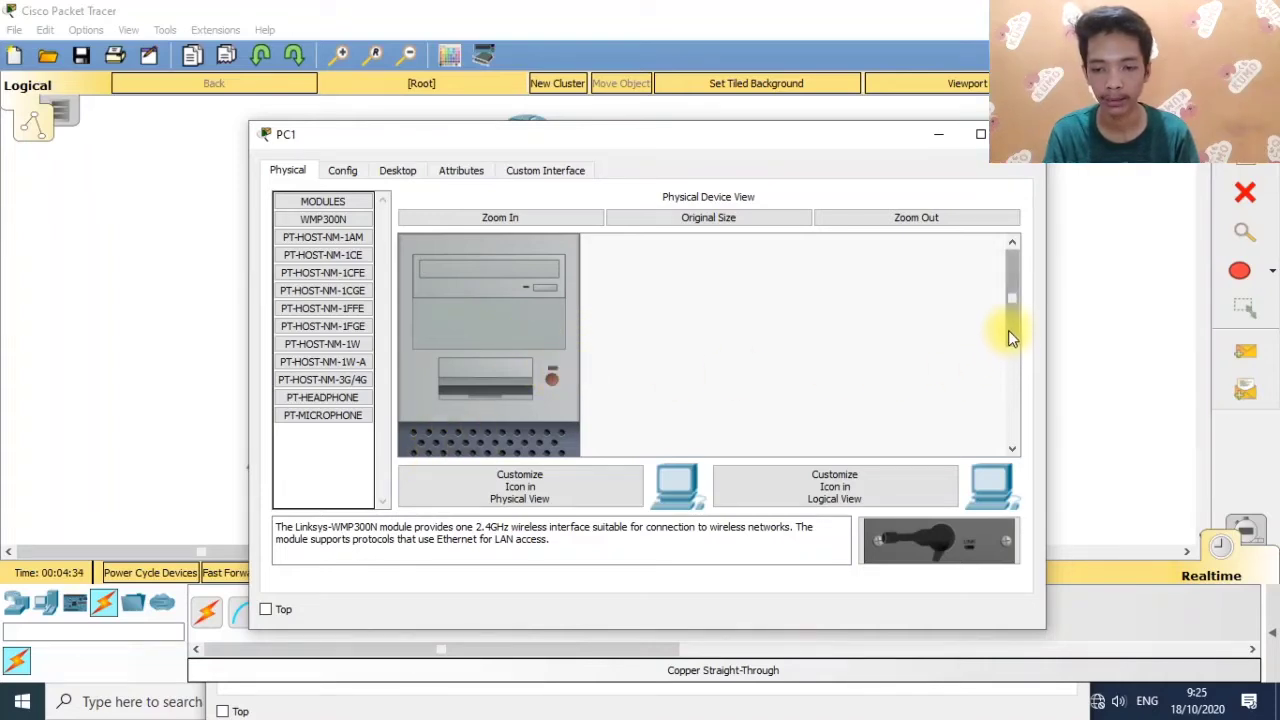
drag(1008, 330, 1006, 423)
drag(473, 403, 277, 457)
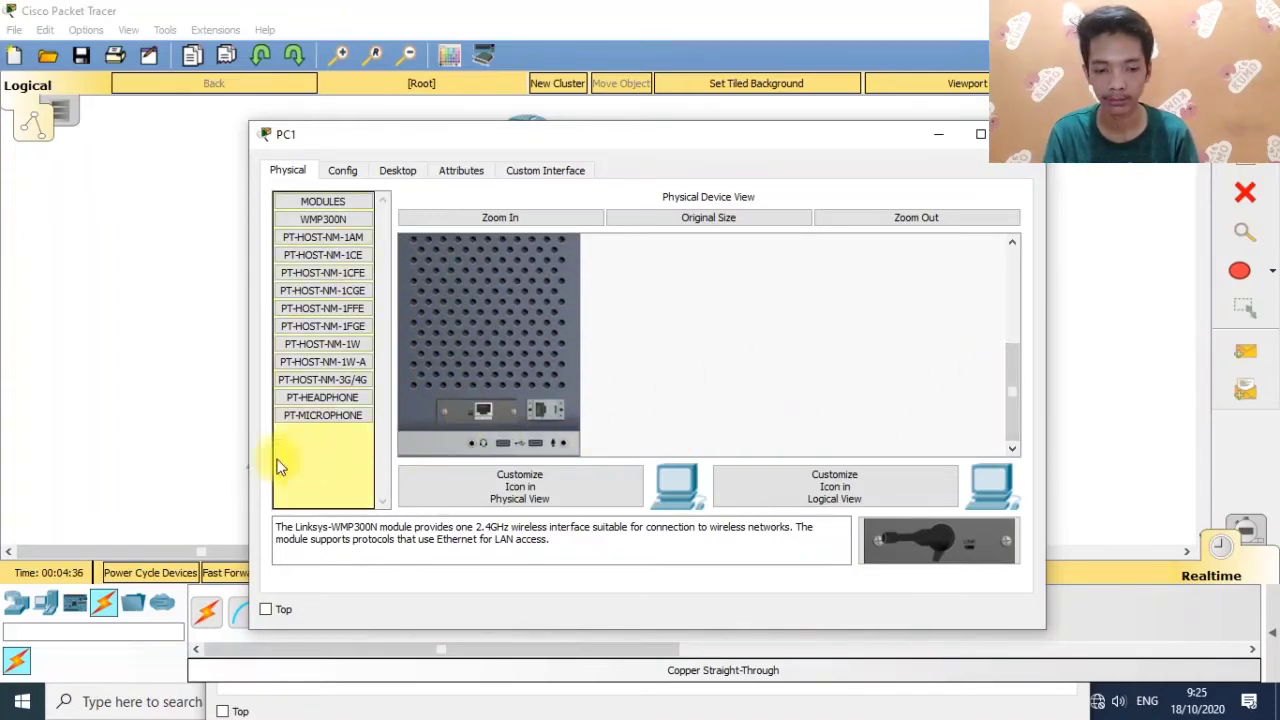
drag(935, 540, 483, 428)
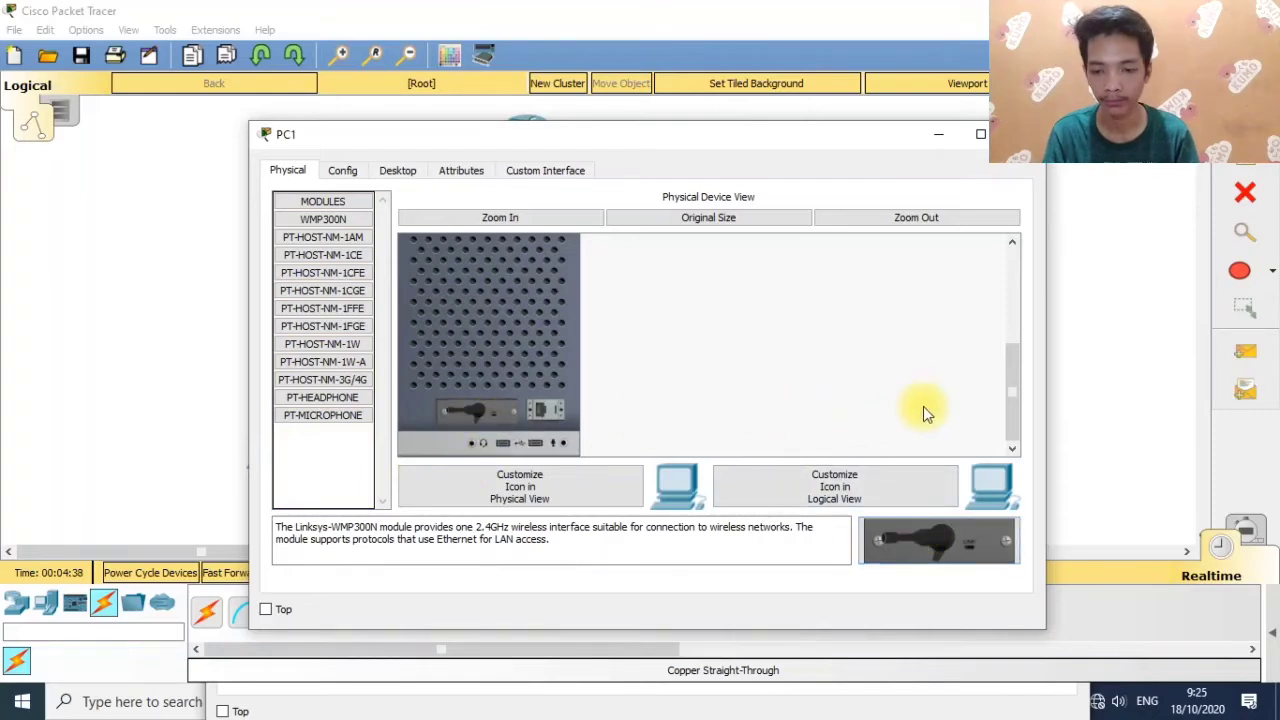
drag(1011, 388, 1006, 280)
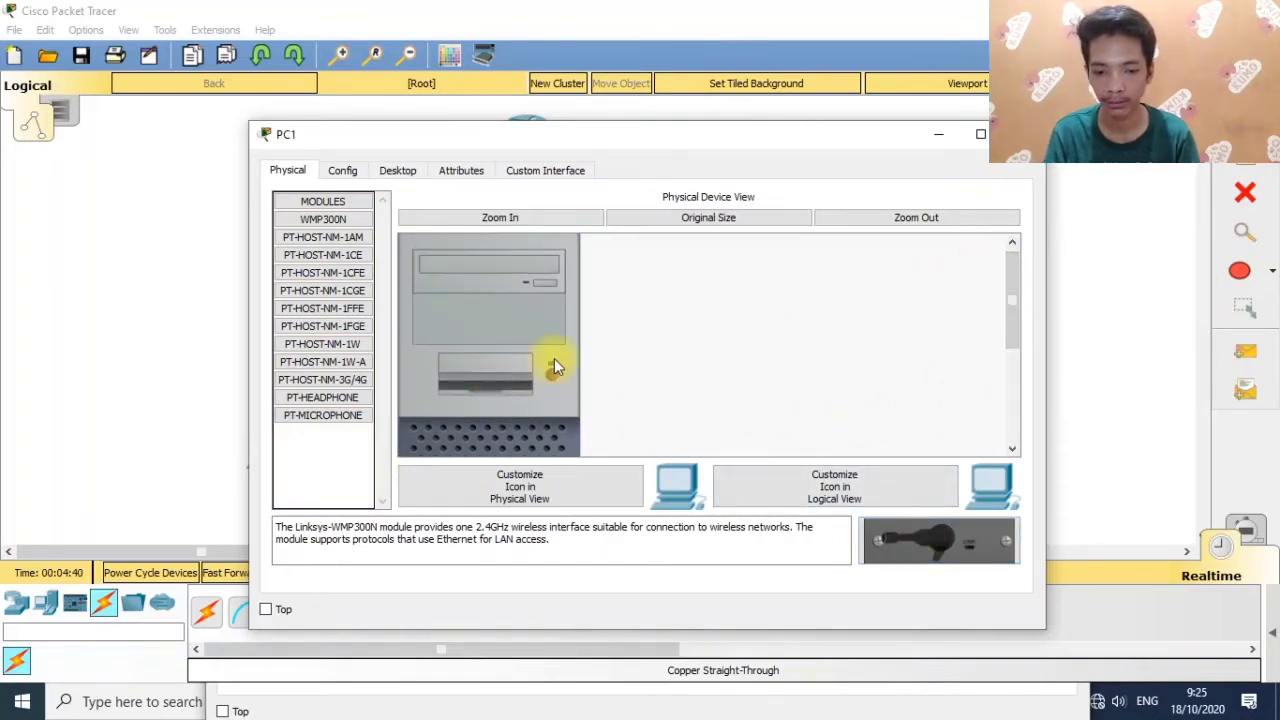
click(1022, 133)
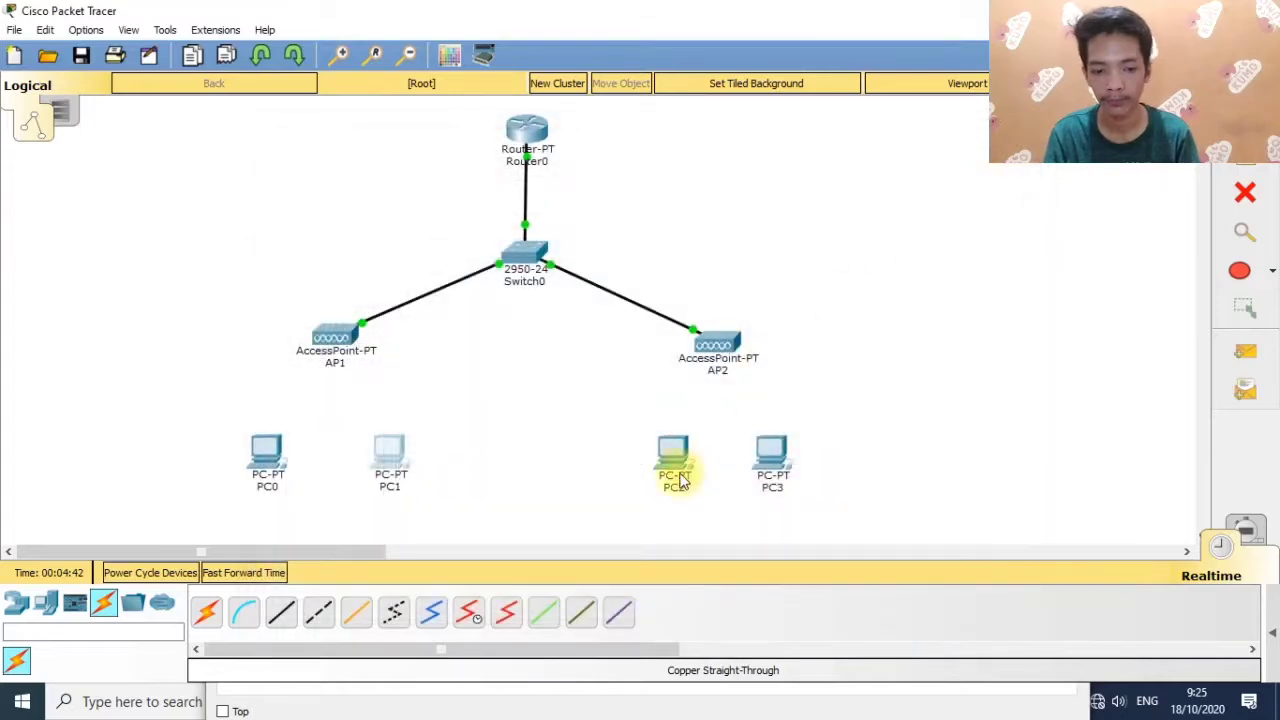
Power off PC2, swap its wired network module for the WMP300N wireless module, and switch it back on.
click(673, 455)
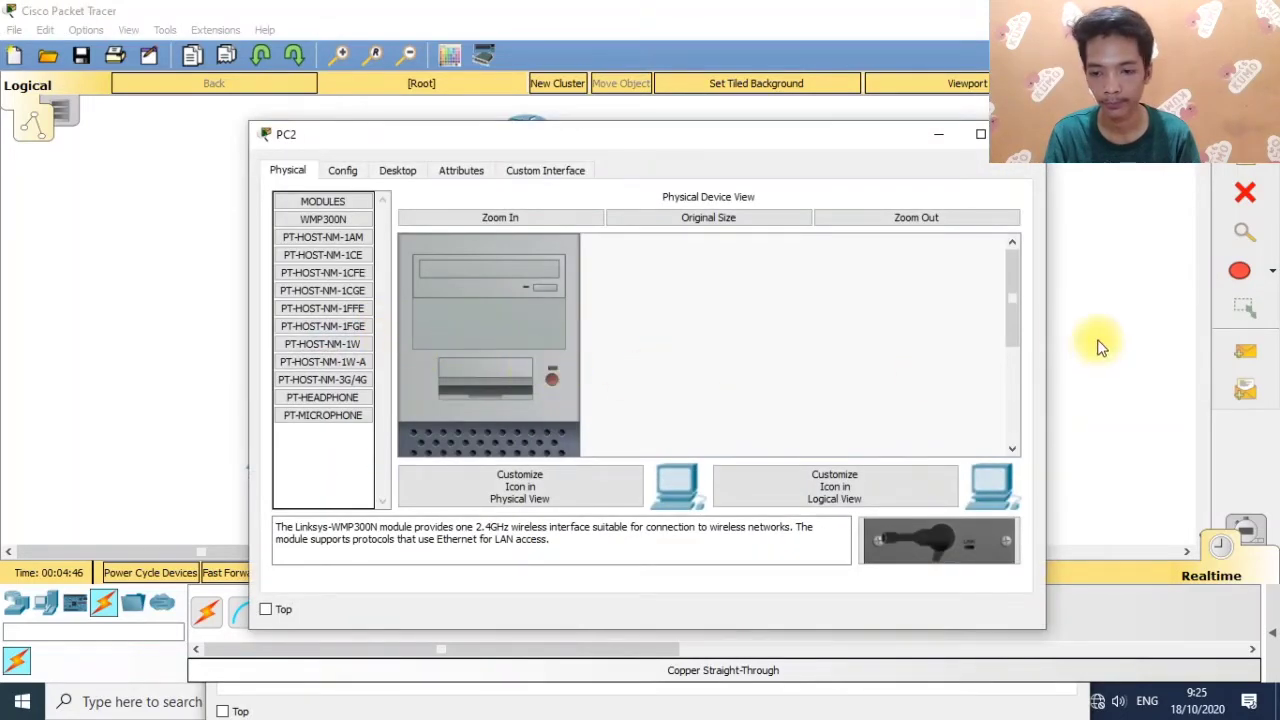
drag(1014, 328, 1006, 434)
drag(520, 410, 343, 434)
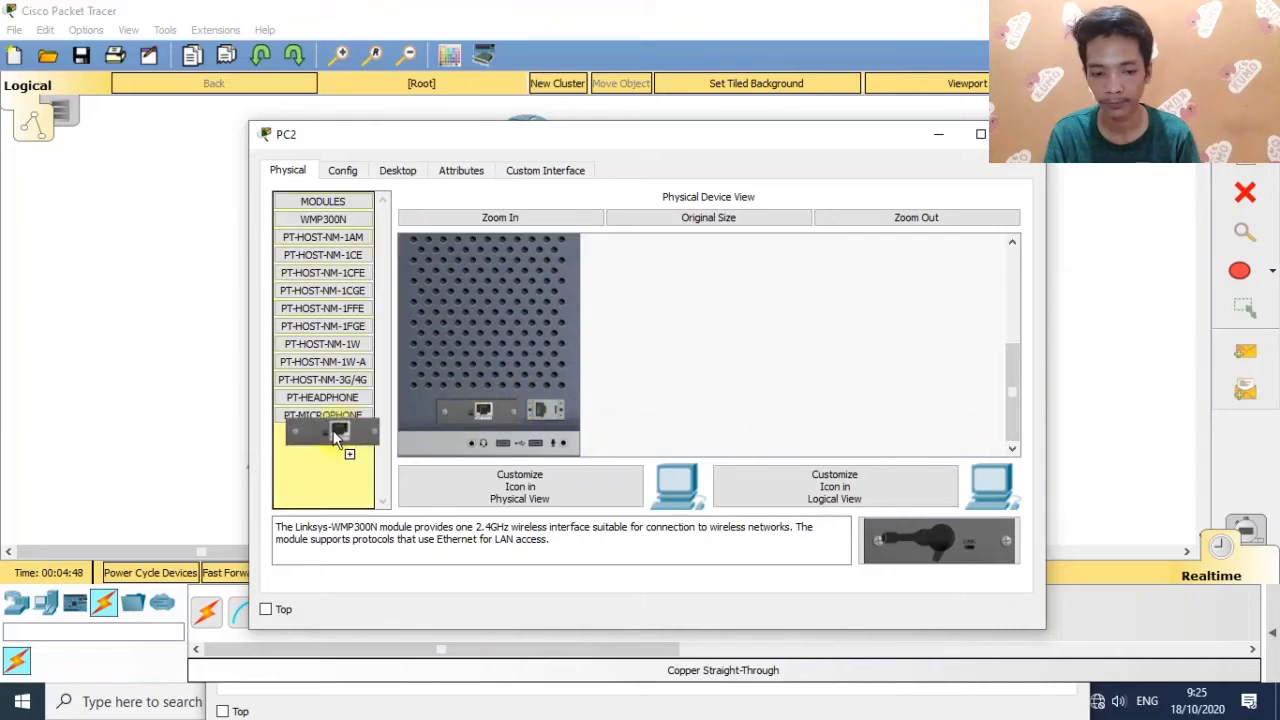
drag(918, 539, 505, 416)
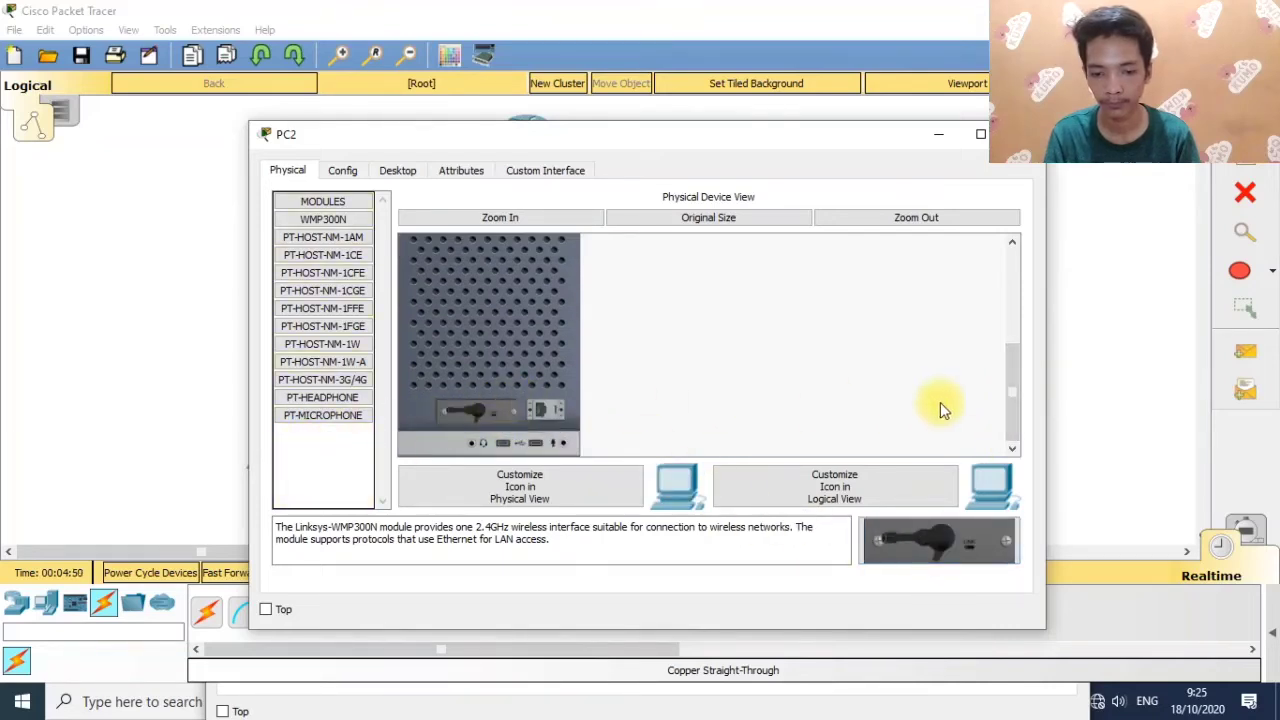
drag(1007, 399, 1013, 206)
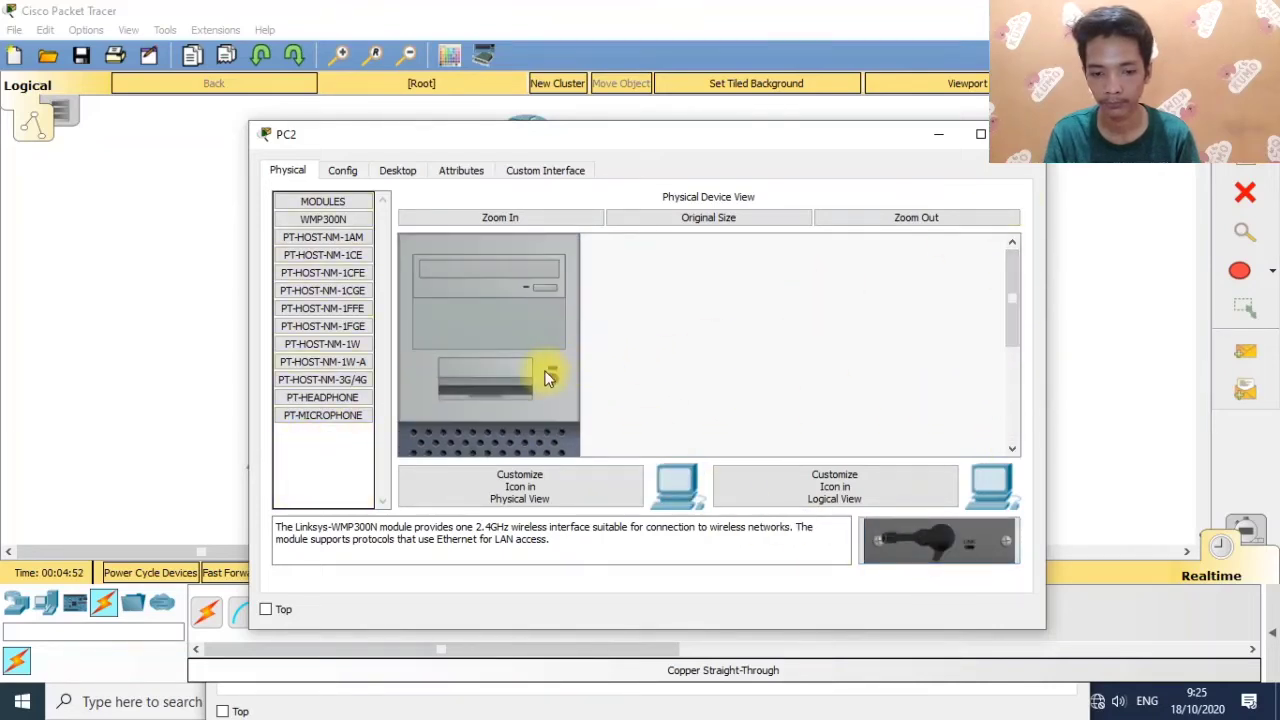
click(1022, 134)
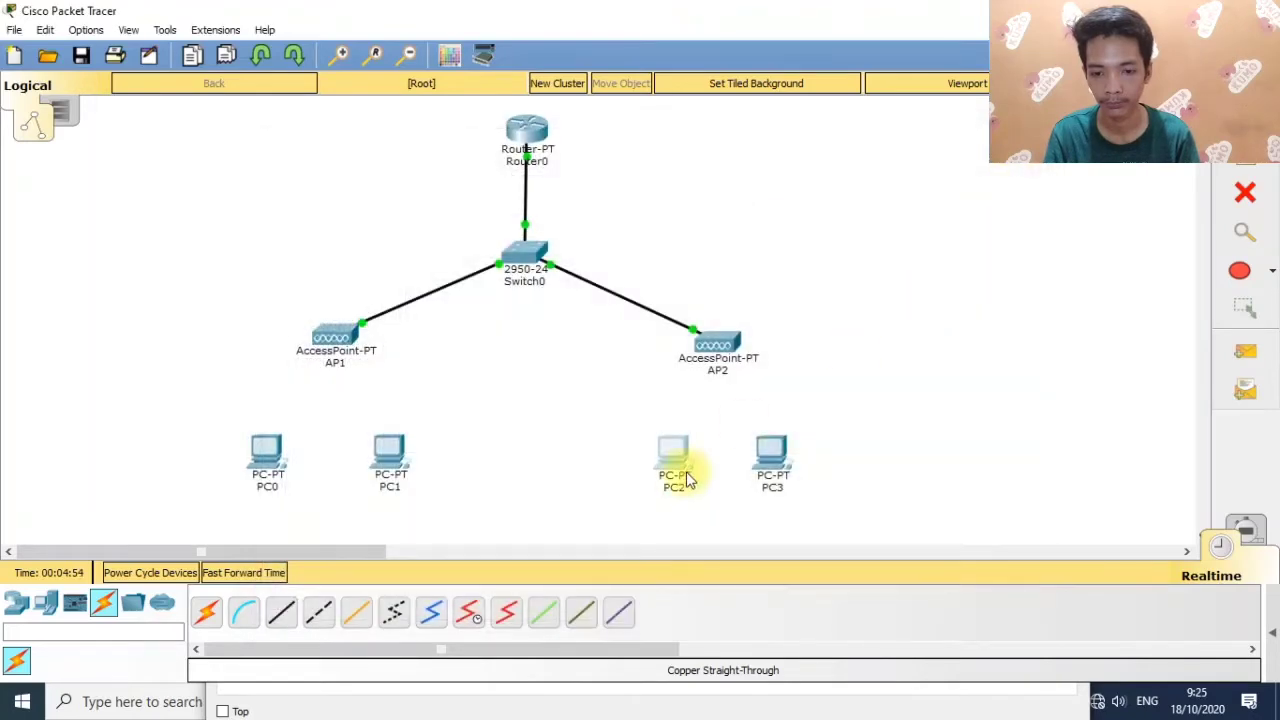
With PC3 powered off, replace its network module with the WMP300N wireless module, power it on, and close its window.
click(755, 447)
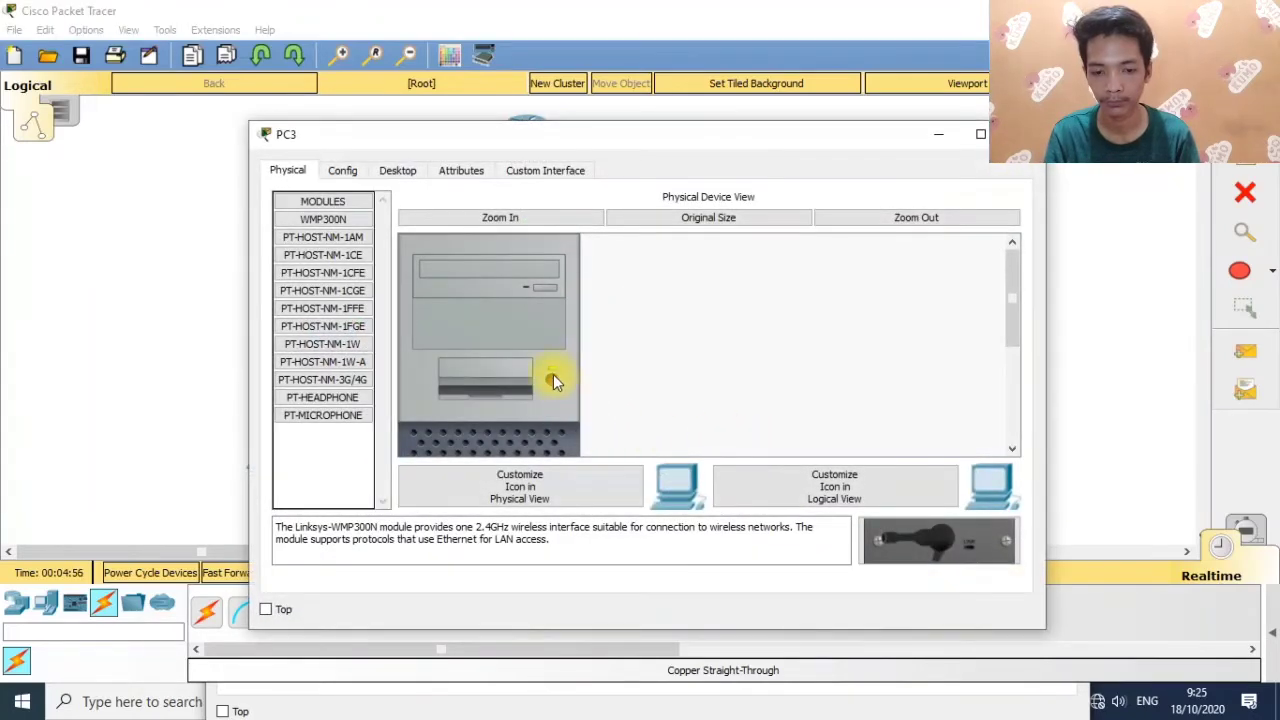
drag(1007, 310, 1008, 404)
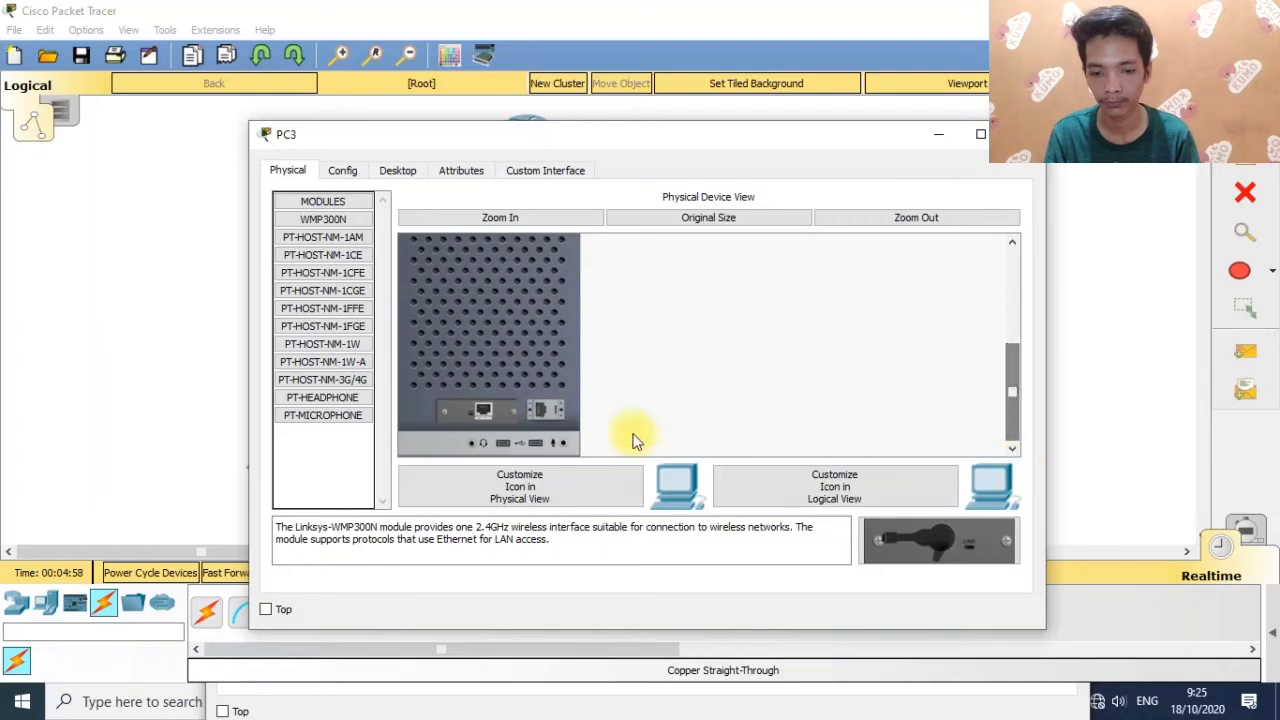
drag(499, 411, 330, 450)
drag(1000, 543, 480, 410)
drag(1011, 411, 986, 276)
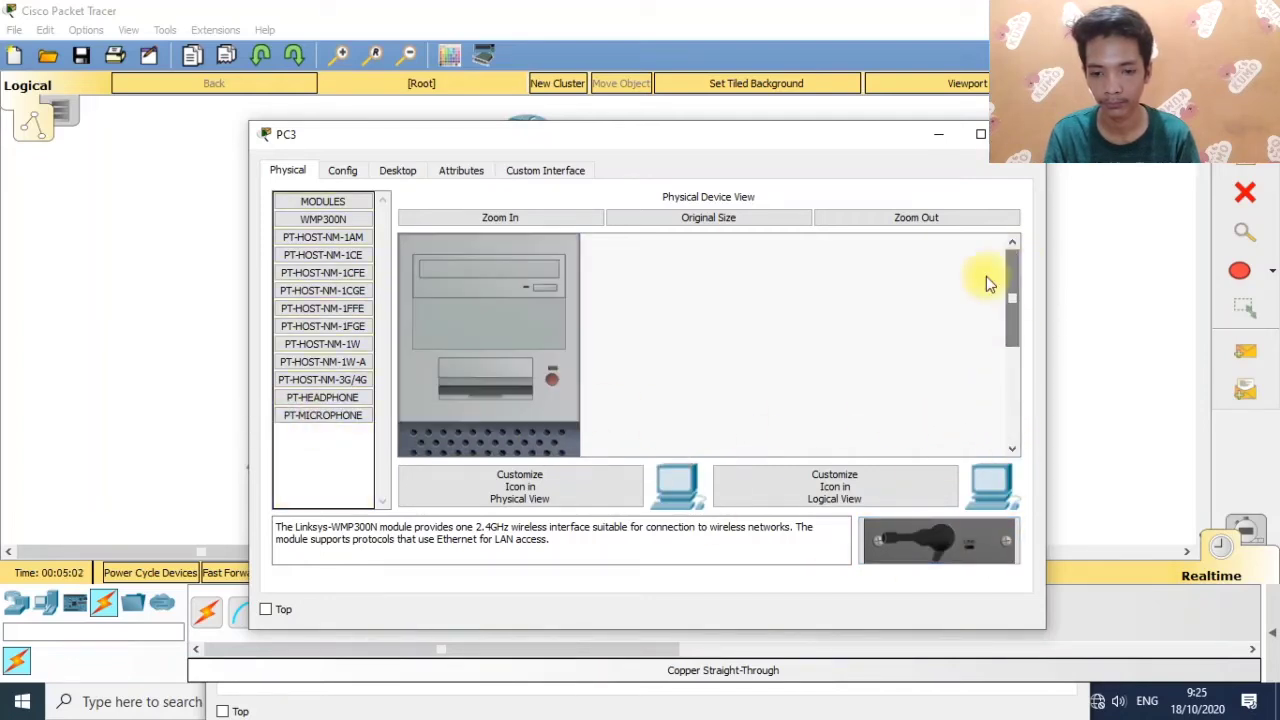
click(552, 378)
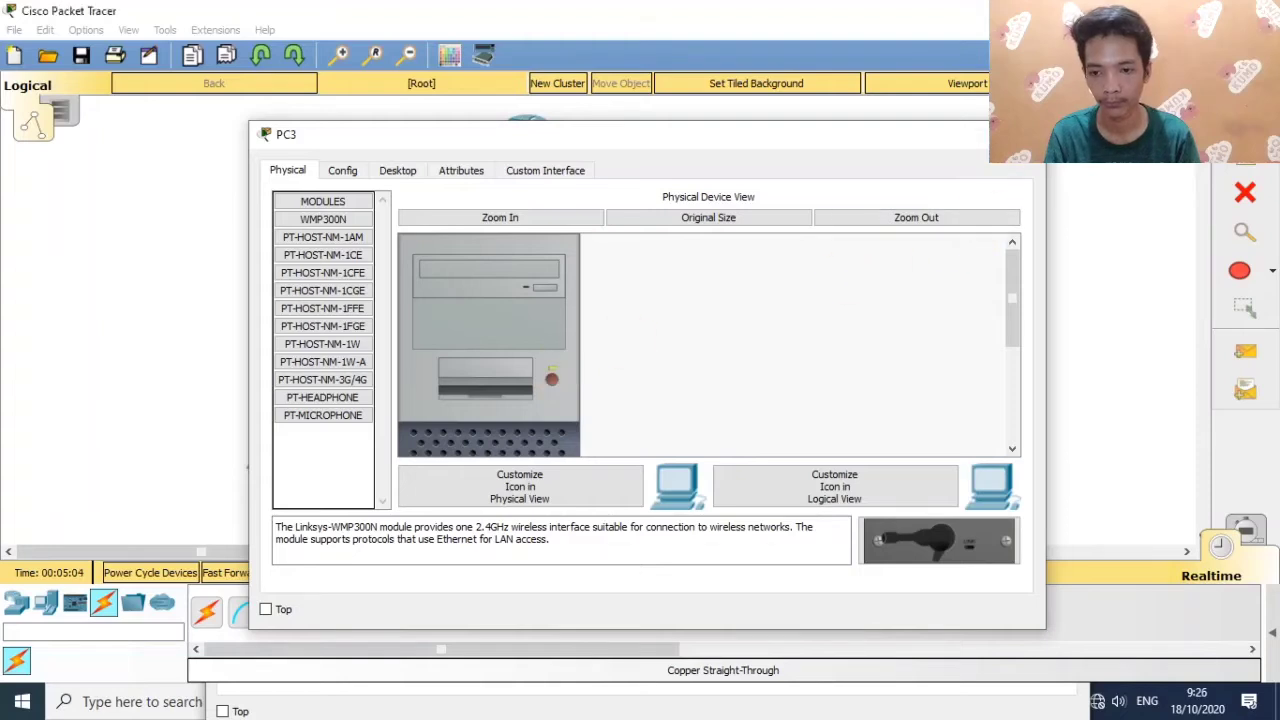
click(1022, 134)
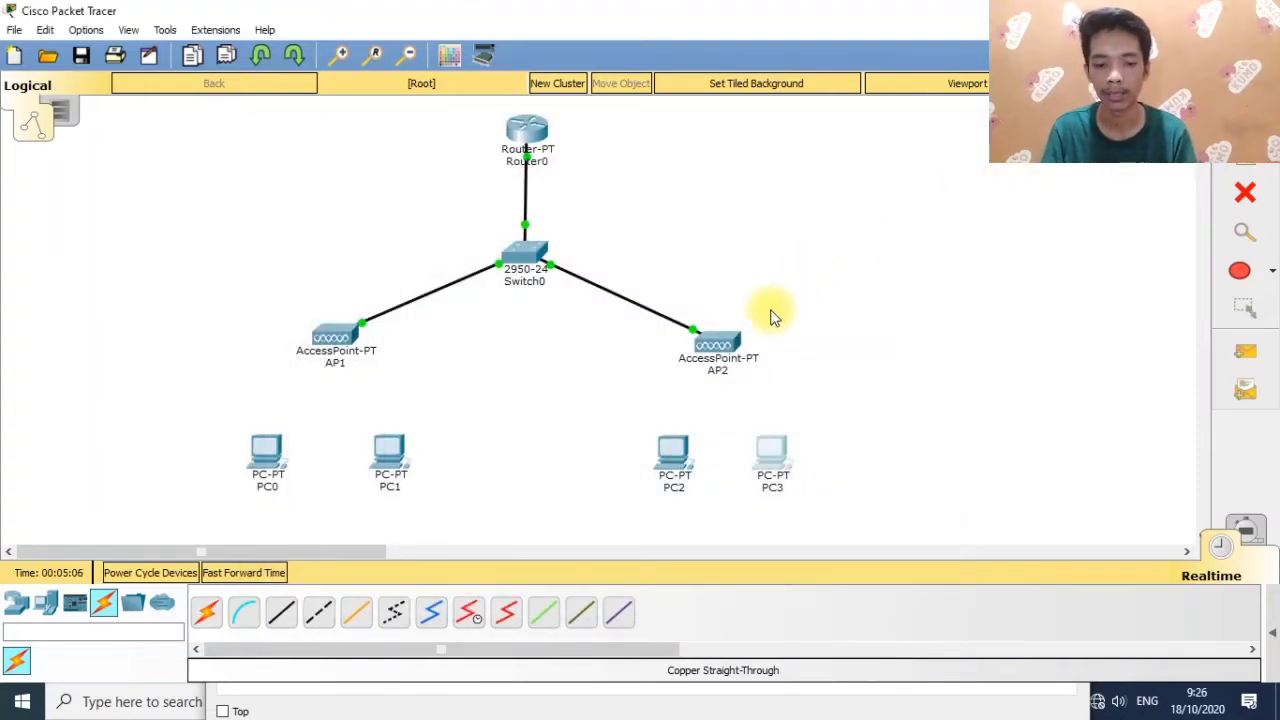
Rename PC0 as 1 and PC1 as 2 in the workspace.
click(268, 487)
key(BackSpace)
key(BackSpace)
key(BackSpace)
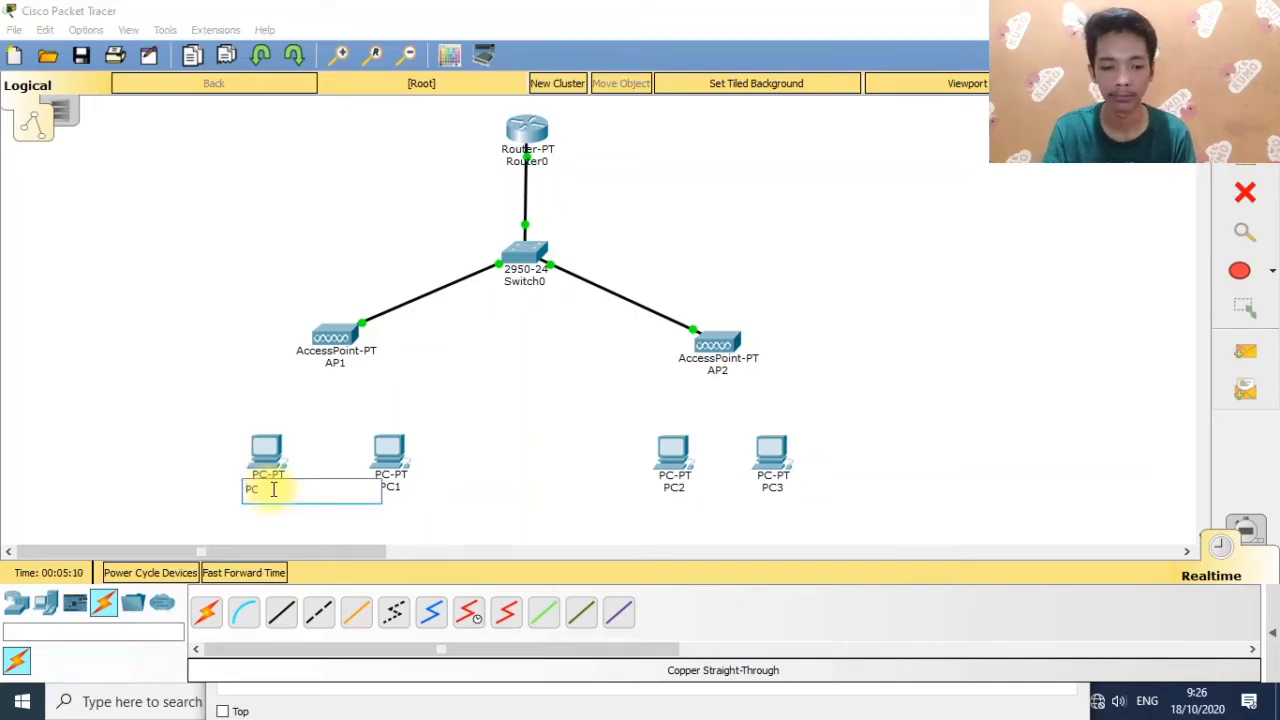
text(1)
click(403, 505)
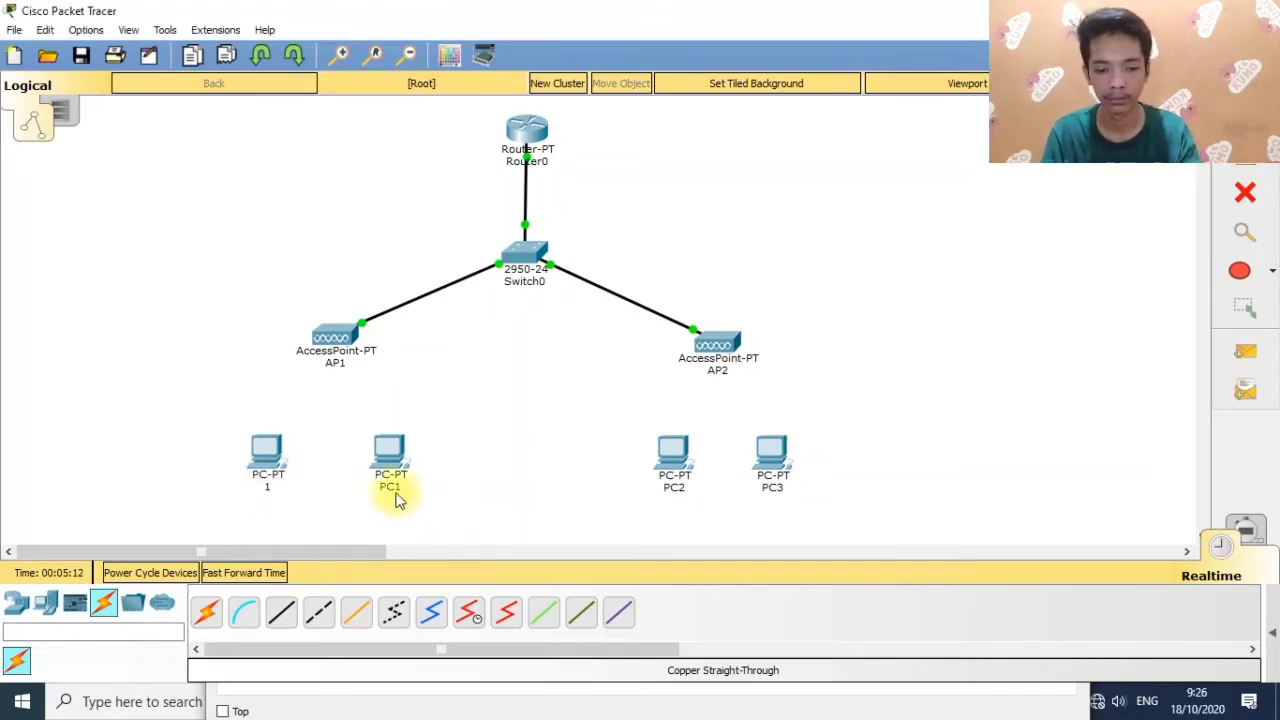
click(392, 487)
double_click(397, 489)
text(2)
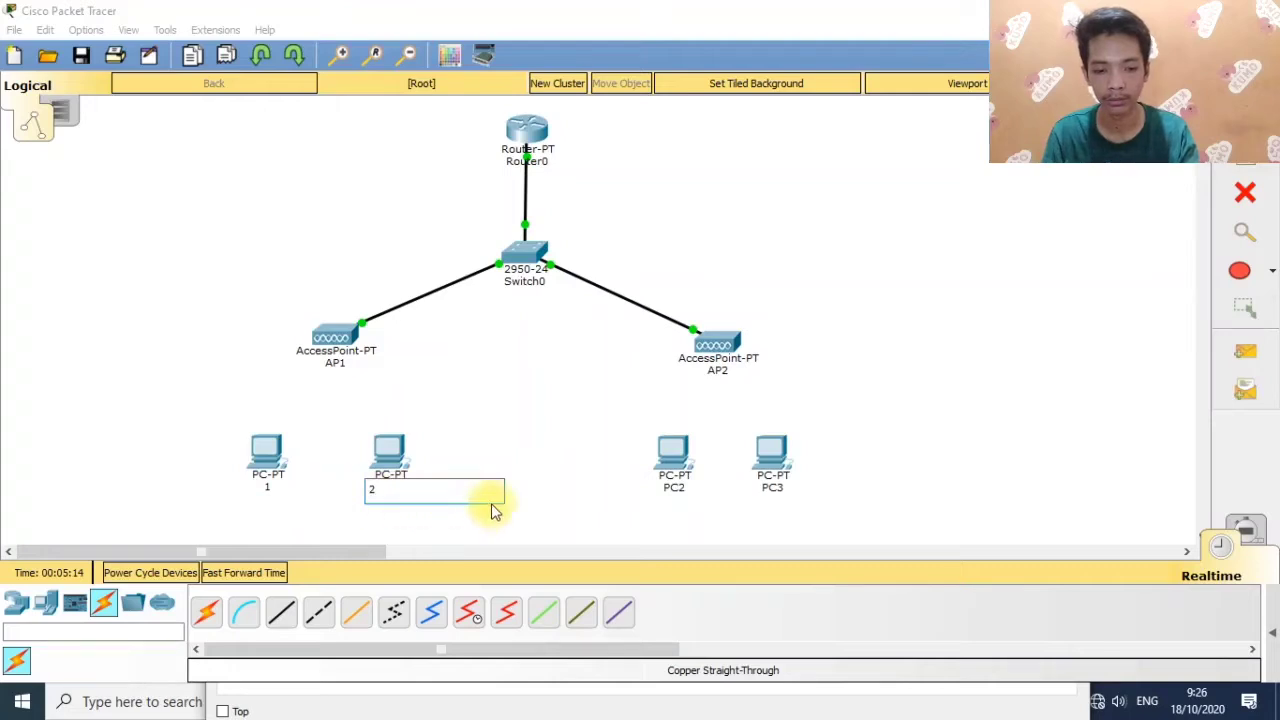
click(593, 493)
Rename PC2 as 3 and PC3 as 4 in the workspace.
click(678, 488)
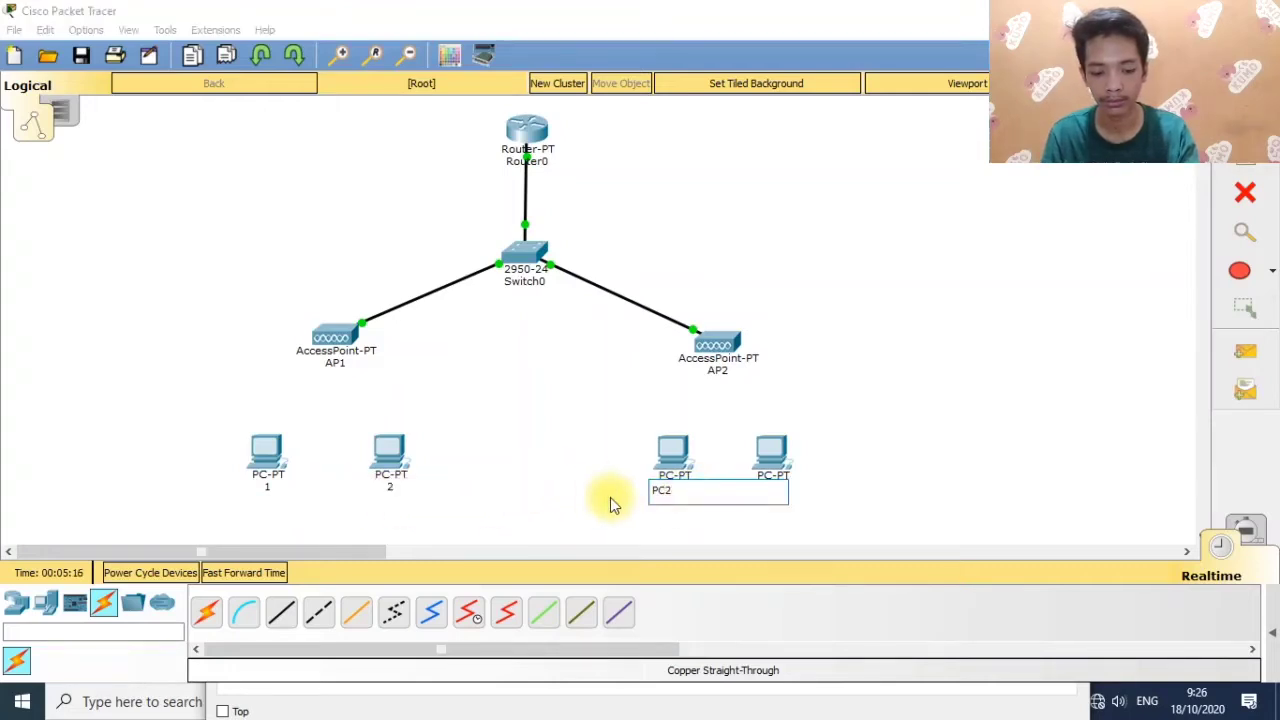
double_click(690, 494)
text(3)
click(837, 508)
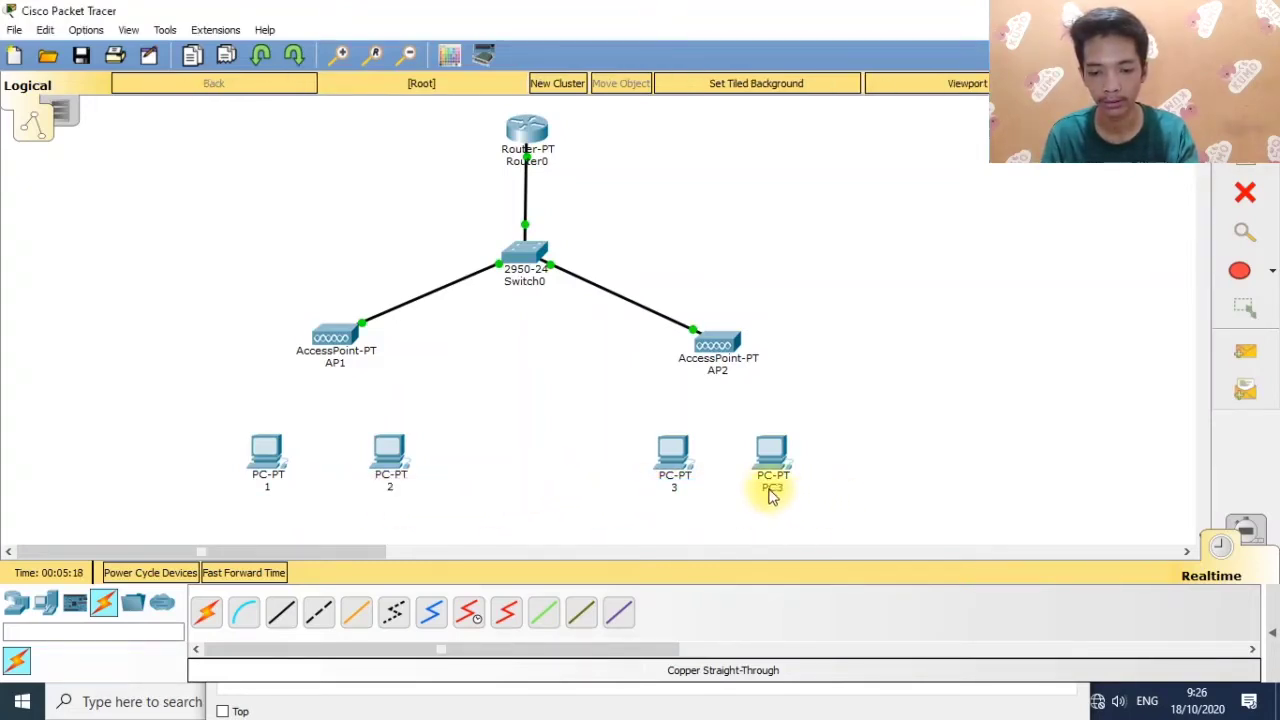
click(767, 489)
double_click(762, 490)
text(4)
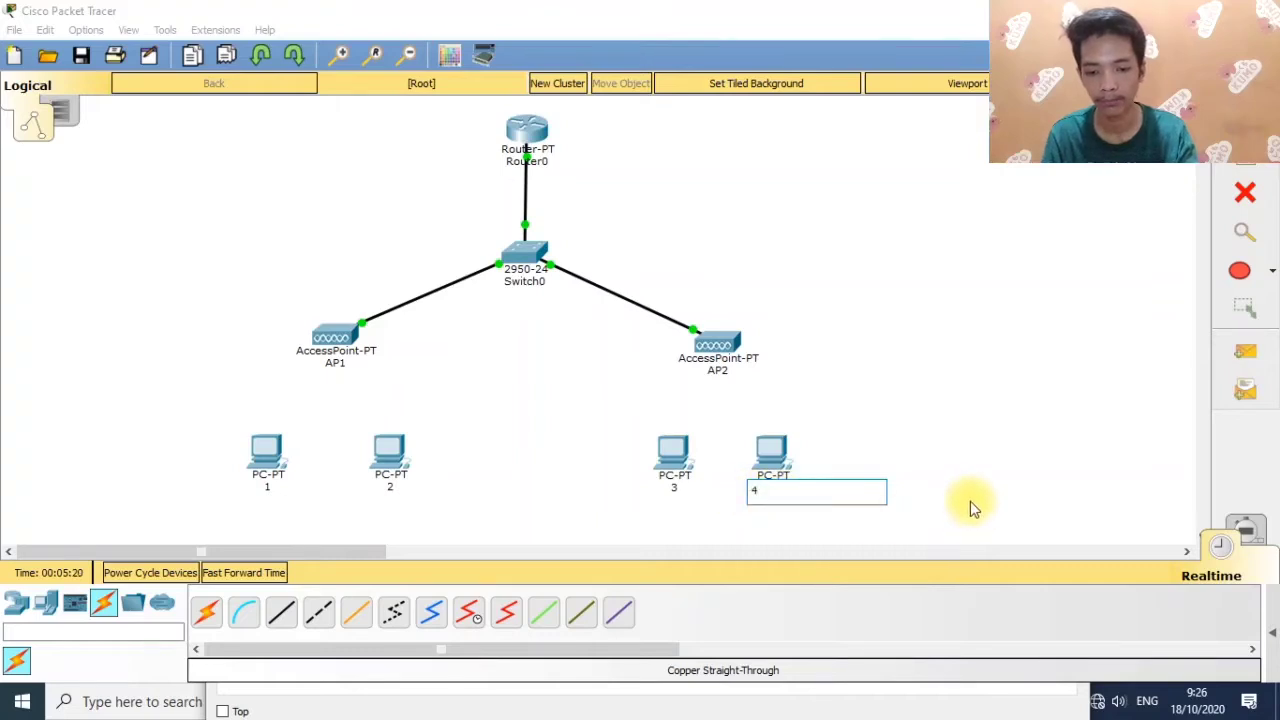
click(962, 502)
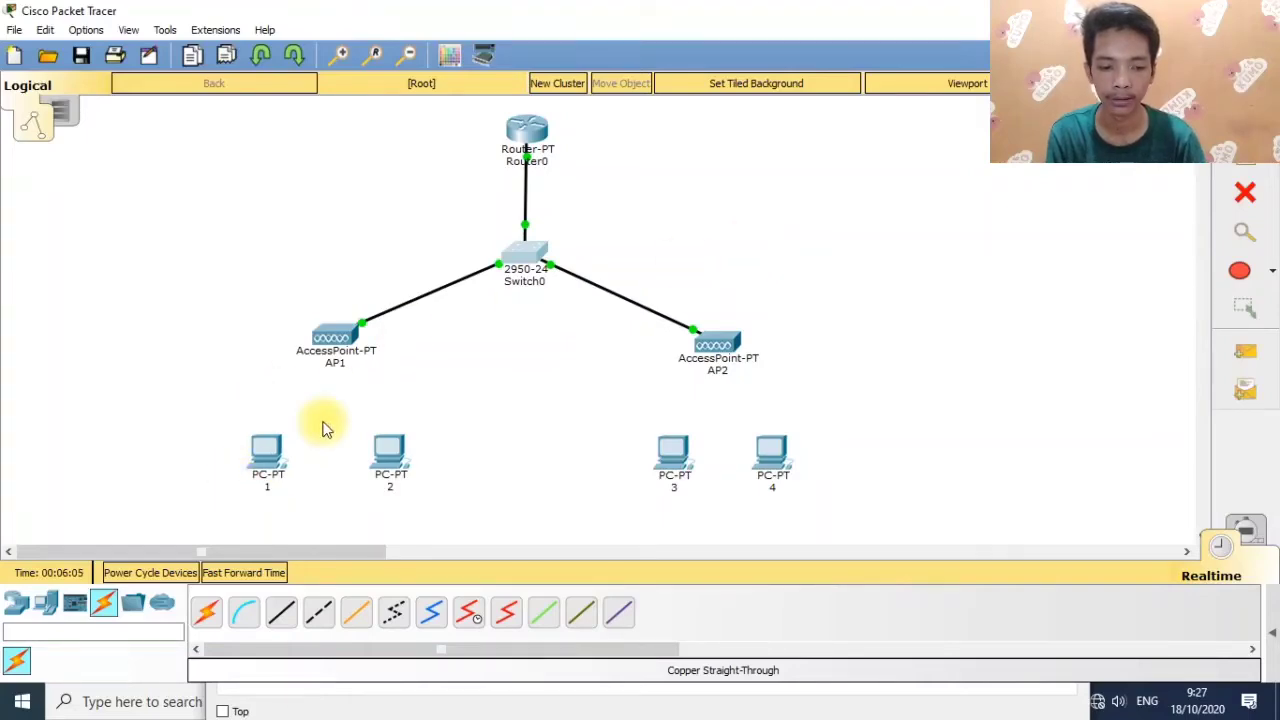
Connect PC 1 to the AP1 wireless network with its PC Wireless application, then close the PC's window.
click(269, 450)
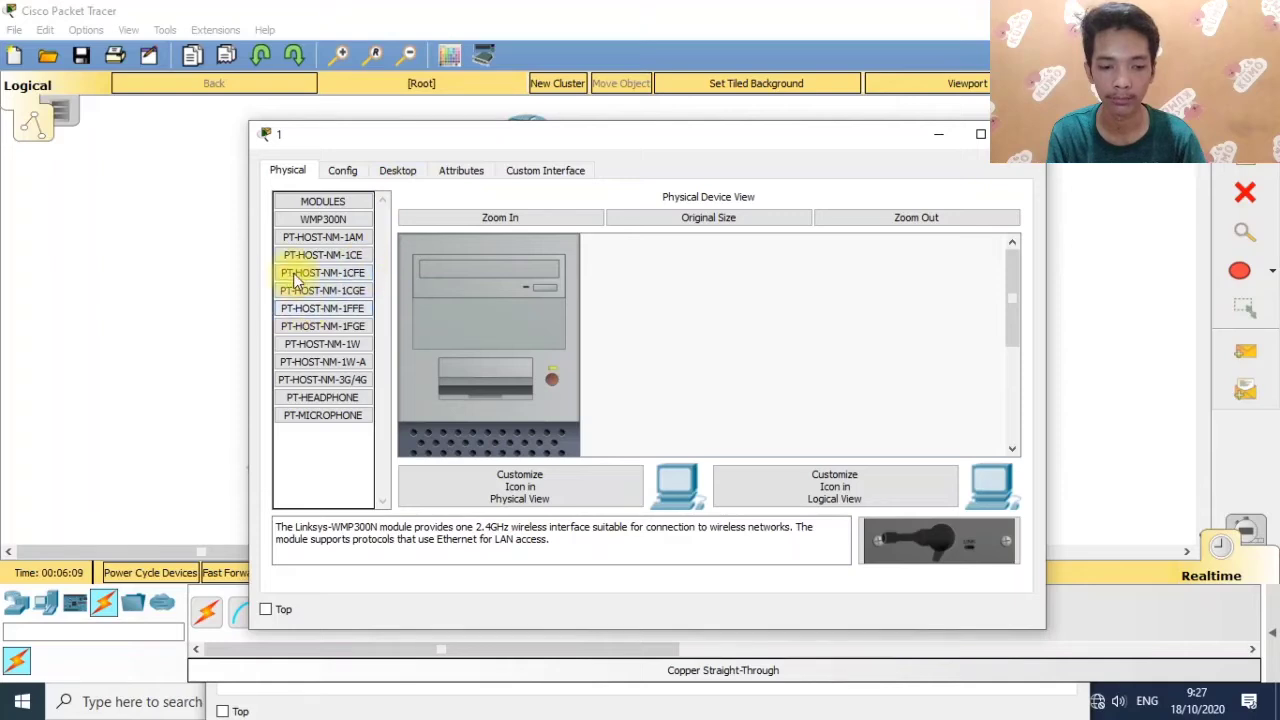
click(401, 173)
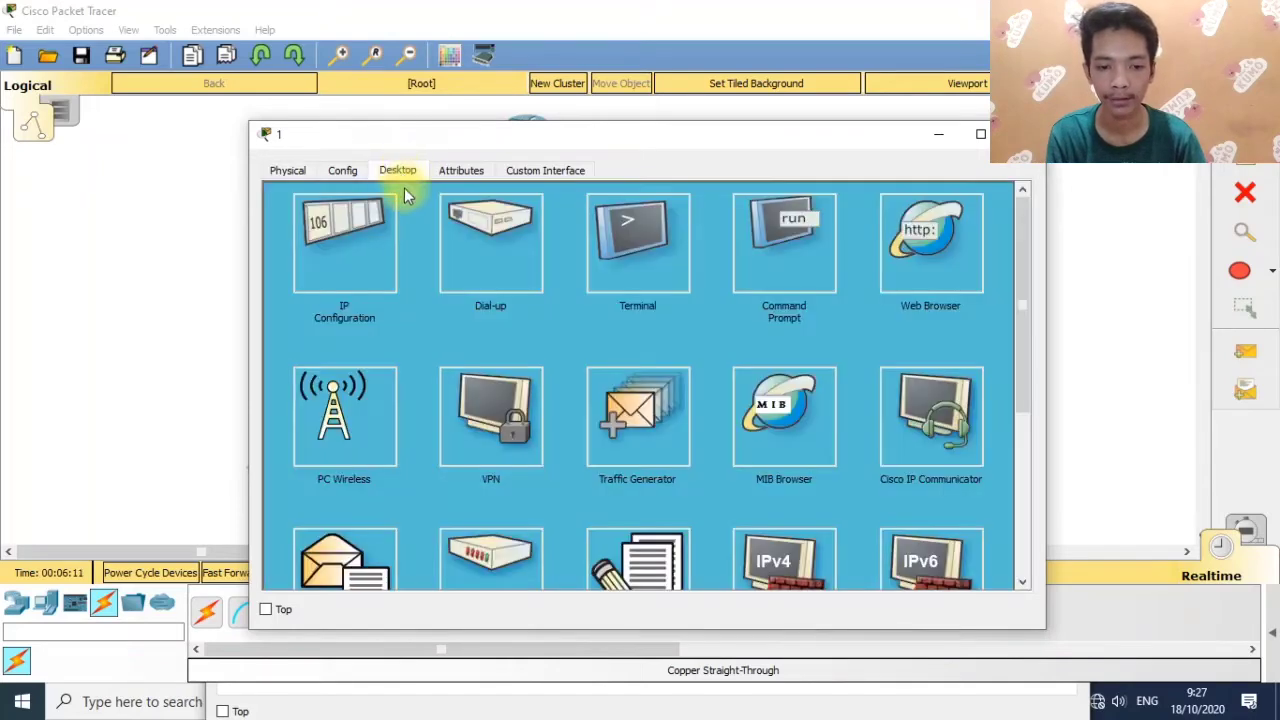
click(343, 428)
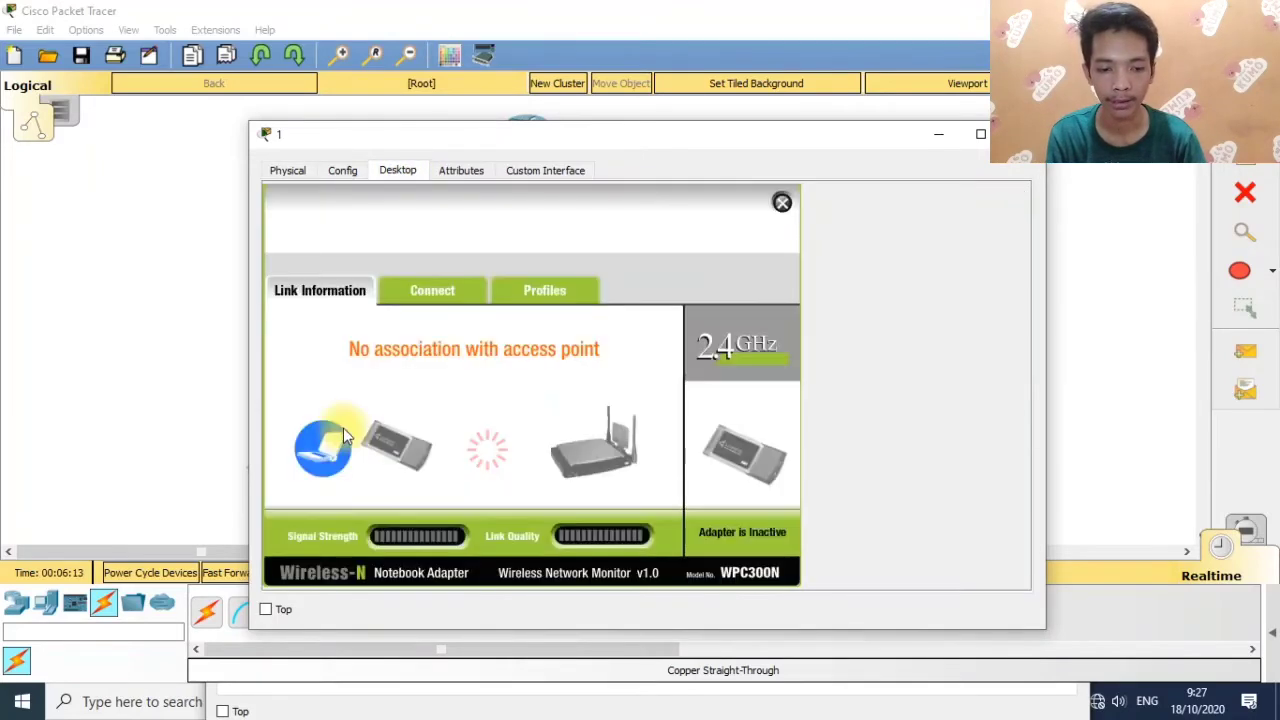
click(436, 292)
drag(457, 131, 674, 141)
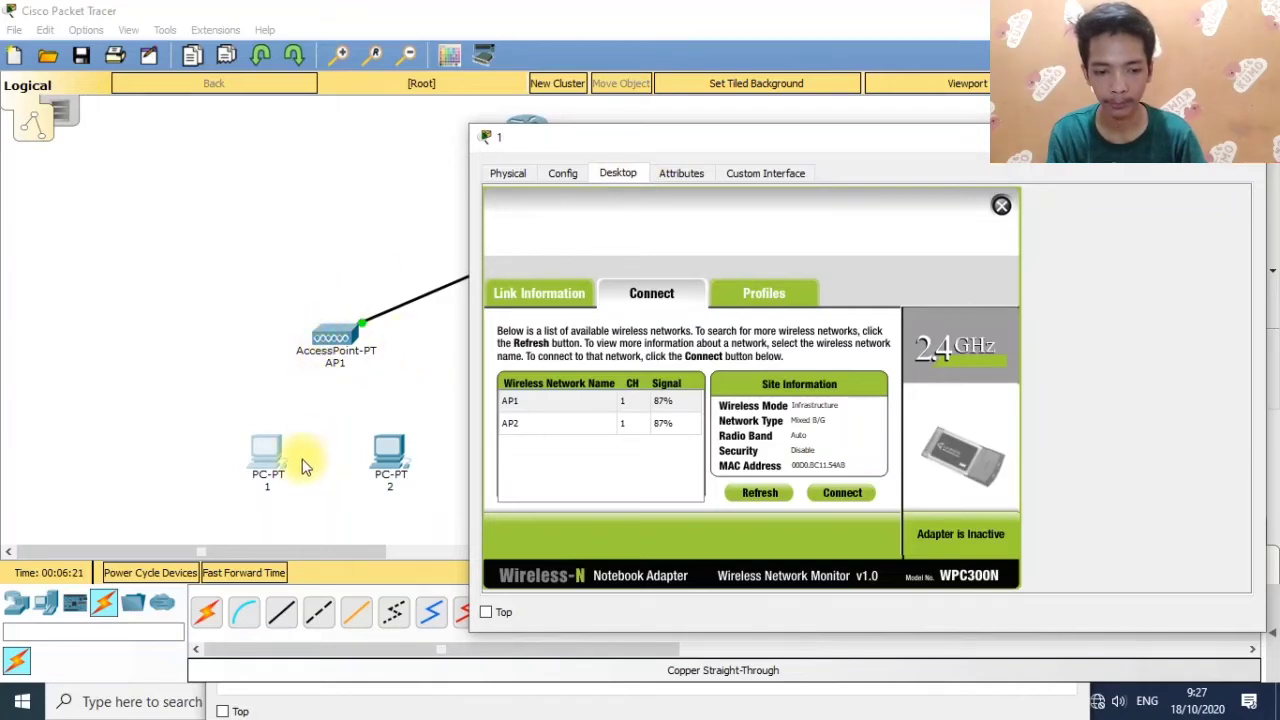
click(356, 380)
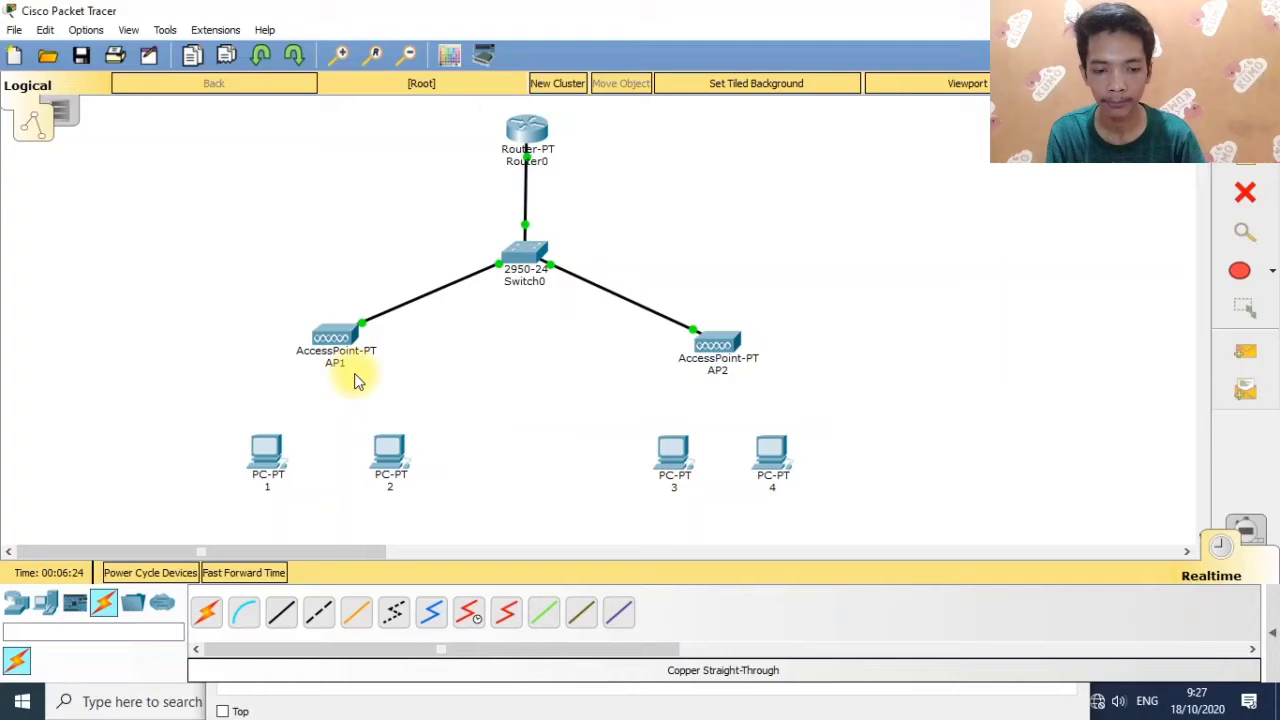
click(266, 452)
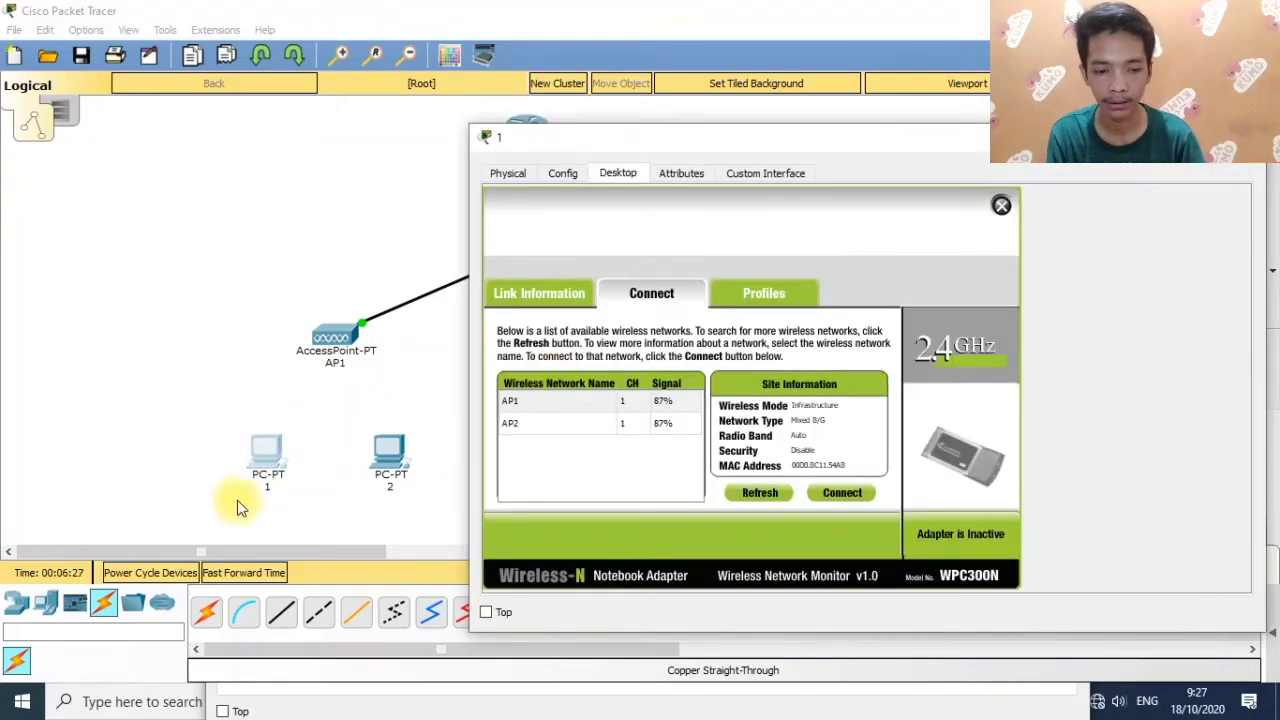
click(518, 404)
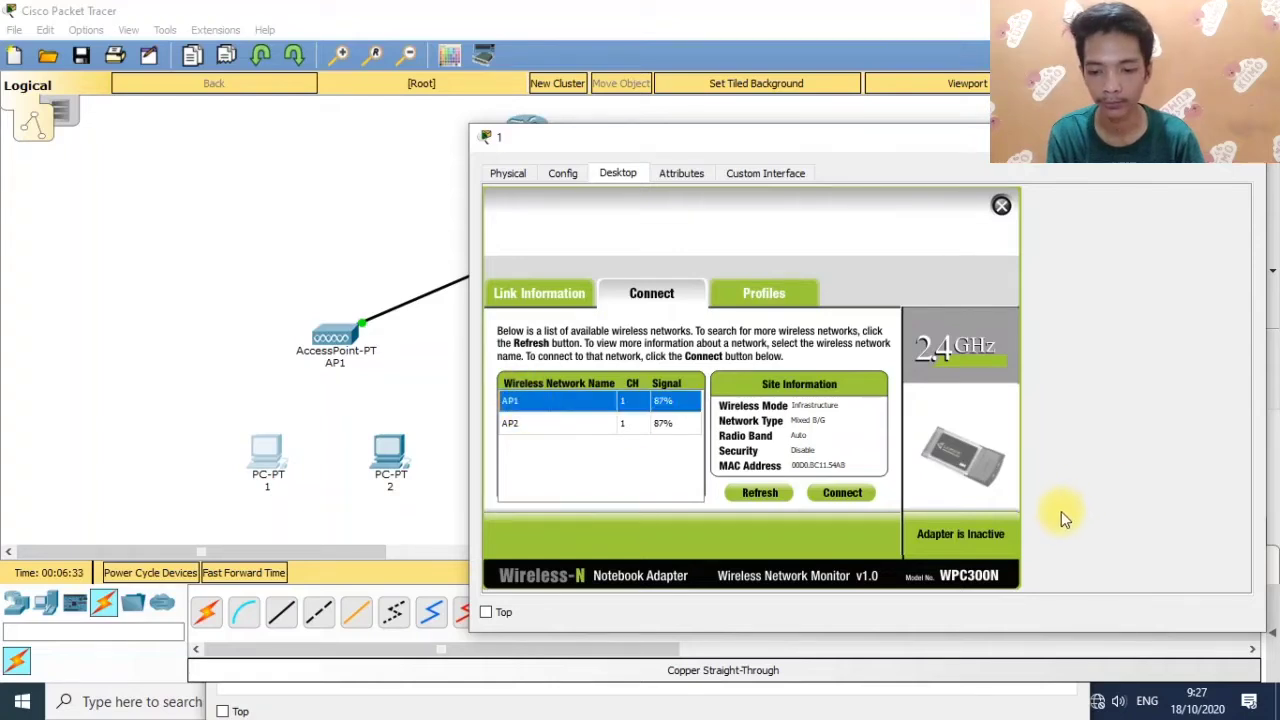
click(842, 494)
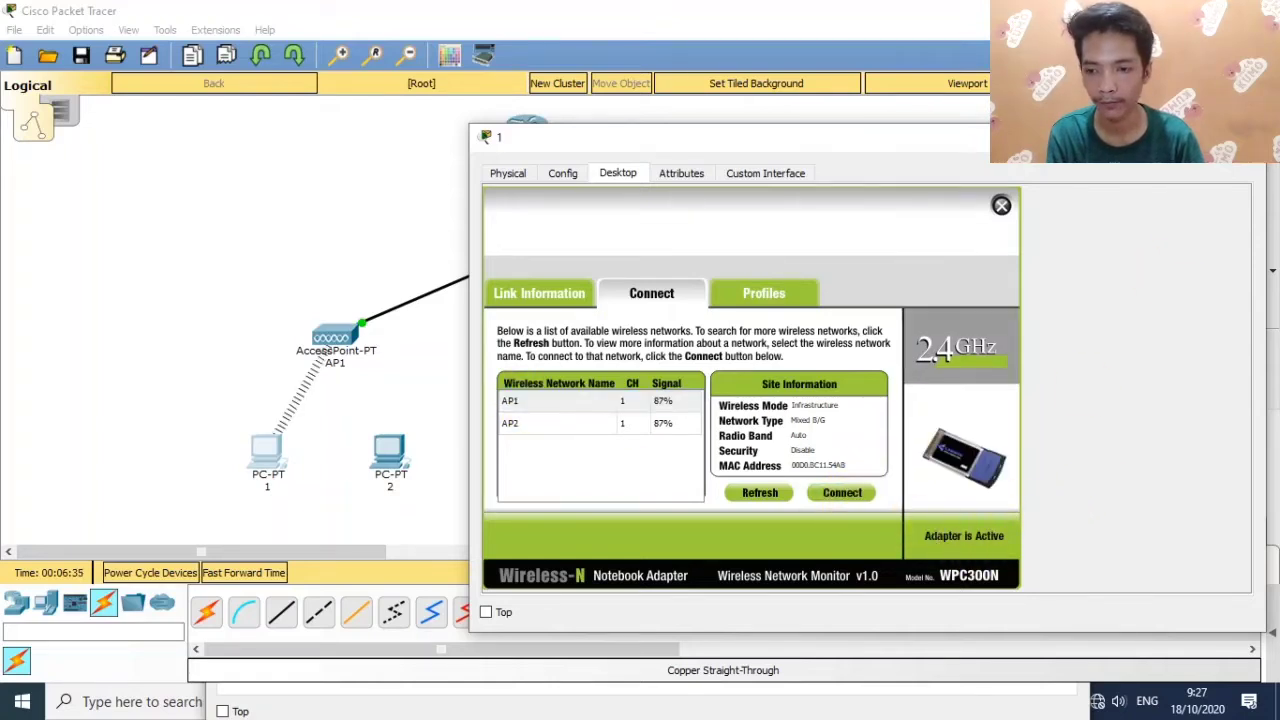
click(1243, 137)
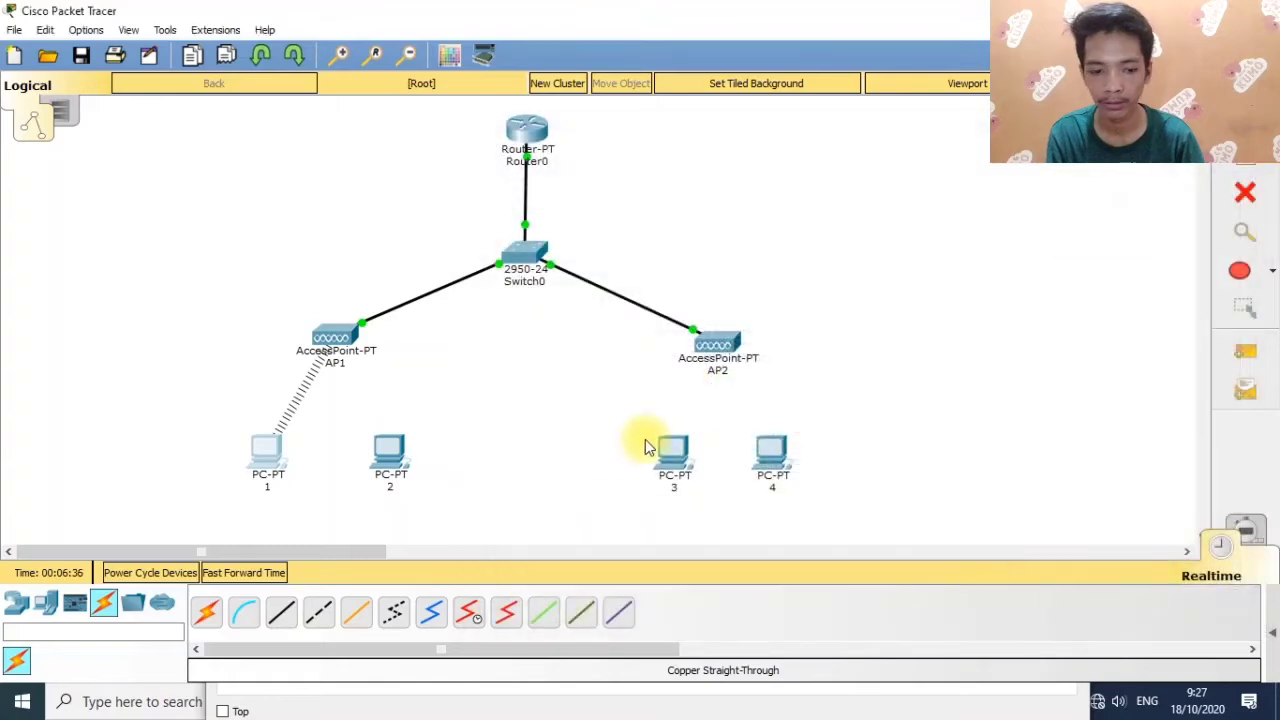
Connect PC 2 to the AP1 wireless network with its PC Wireless application, then close the PC's window.
click(392, 458)
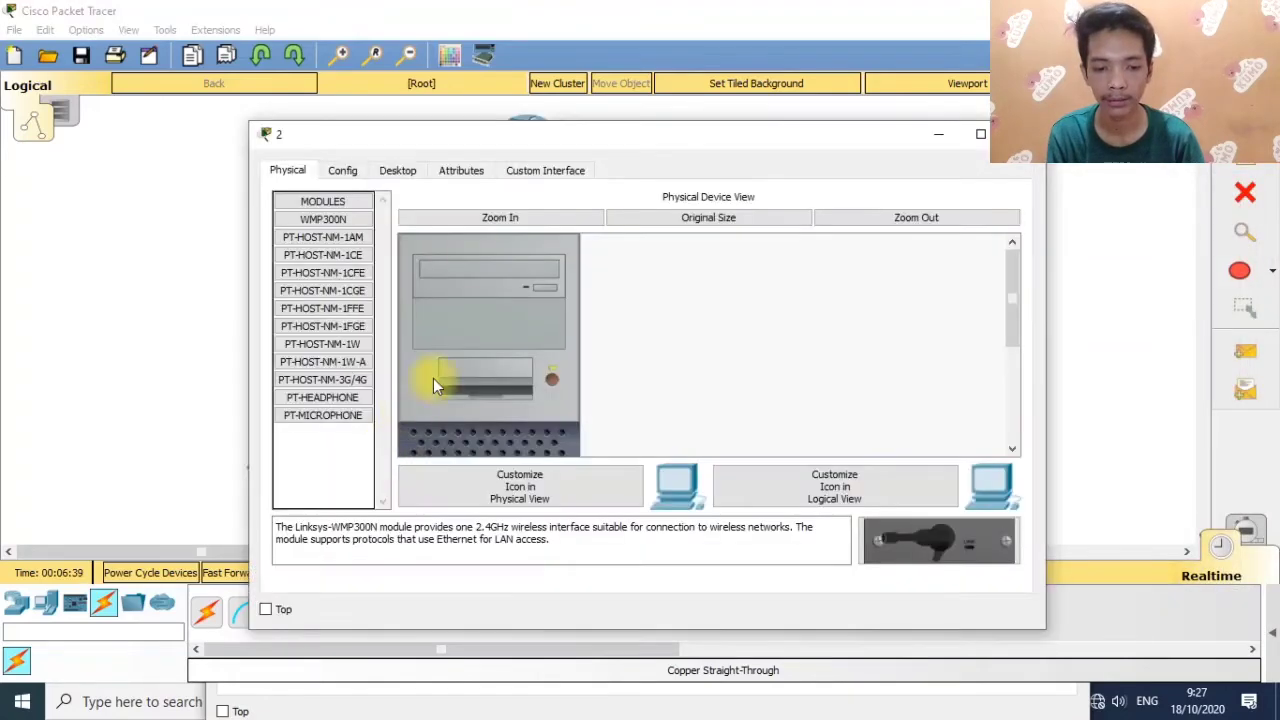
click(402, 170)
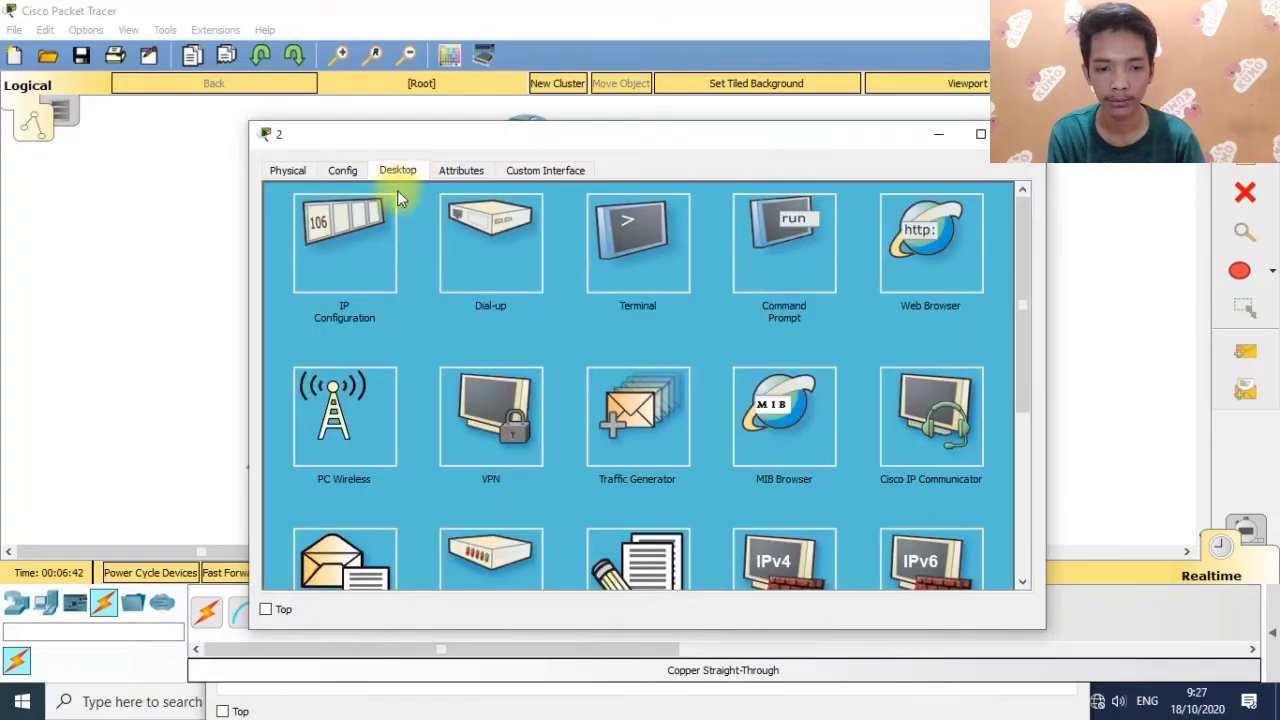
click(364, 412)
click(453, 285)
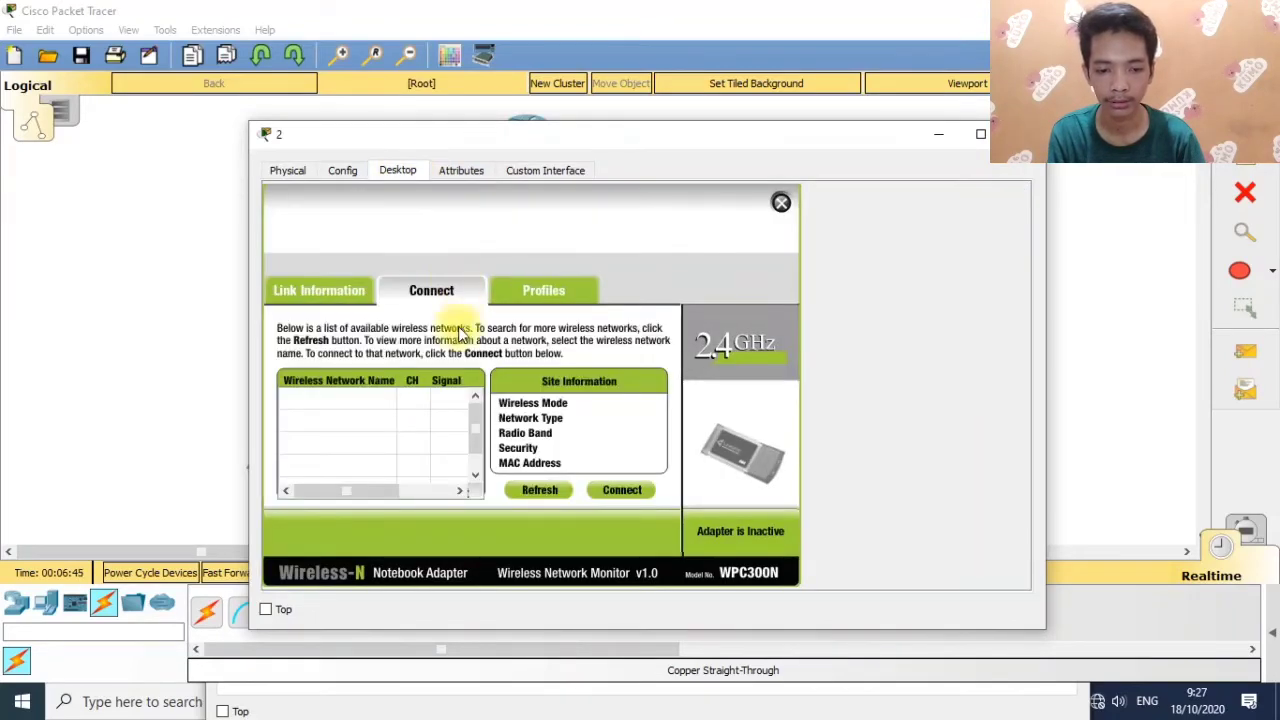
drag(541, 138, 741, 144)
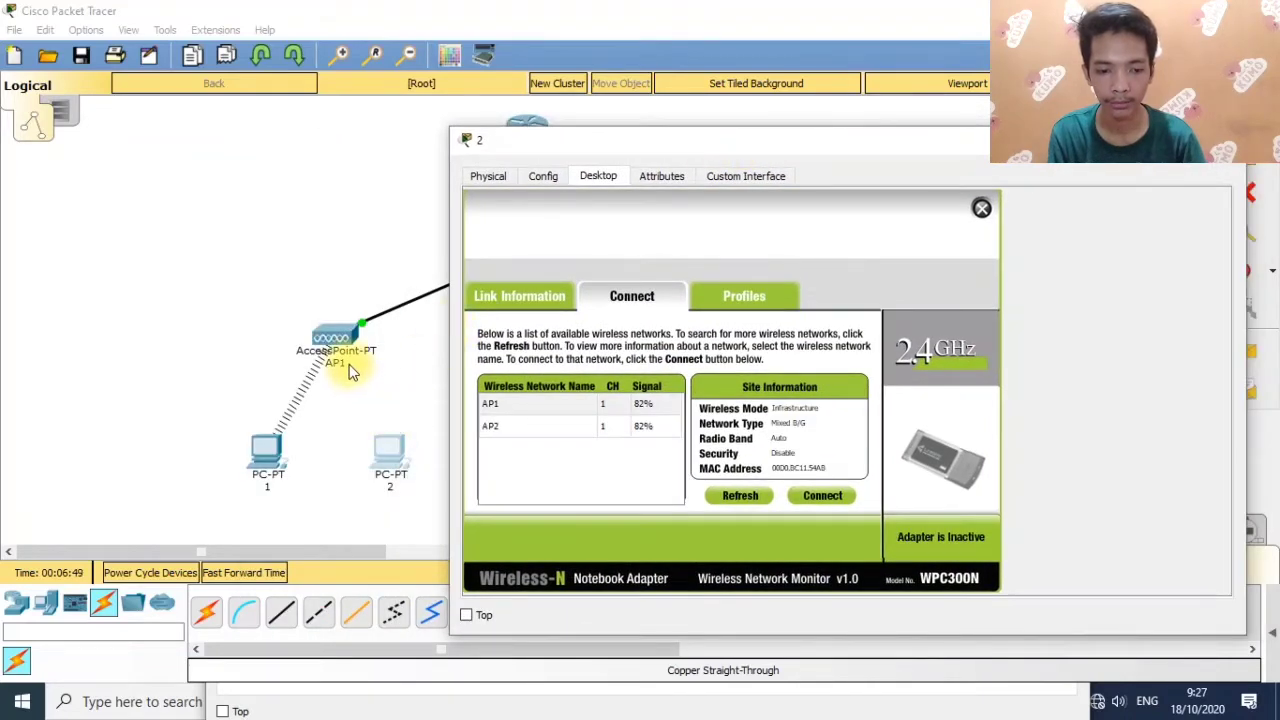
click(551, 402)
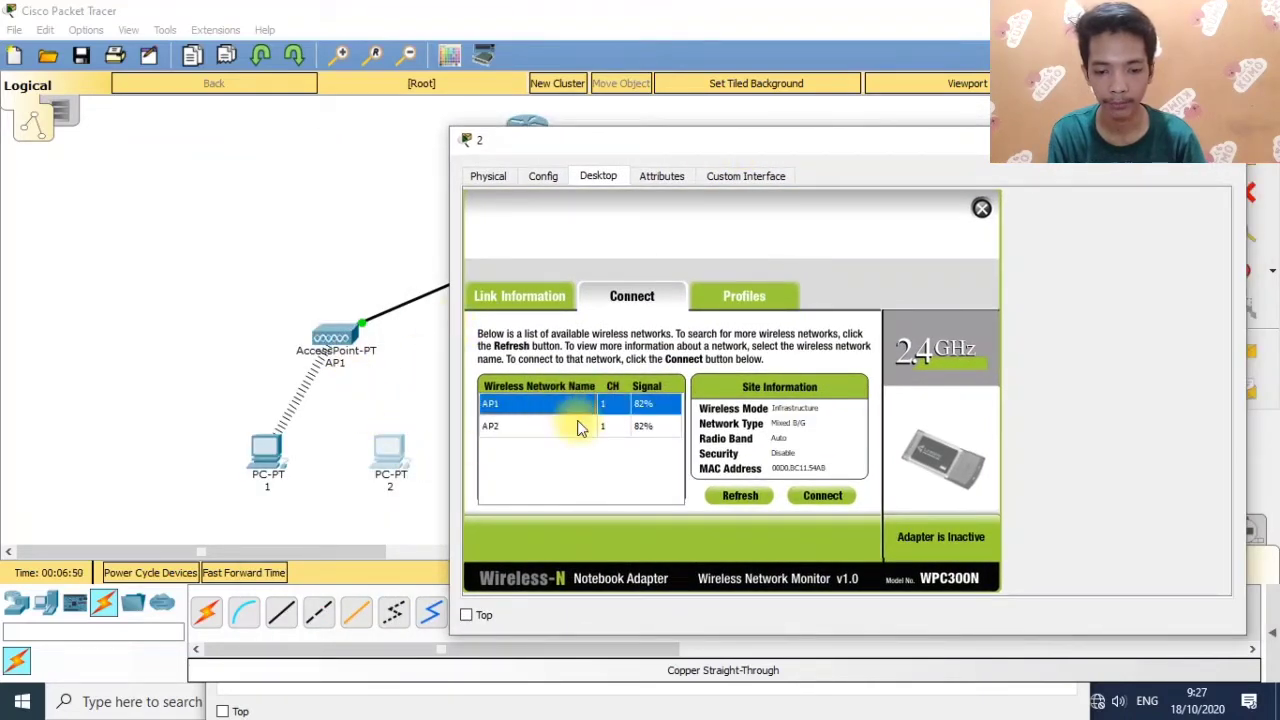
click(849, 498)
click(1233, 140)
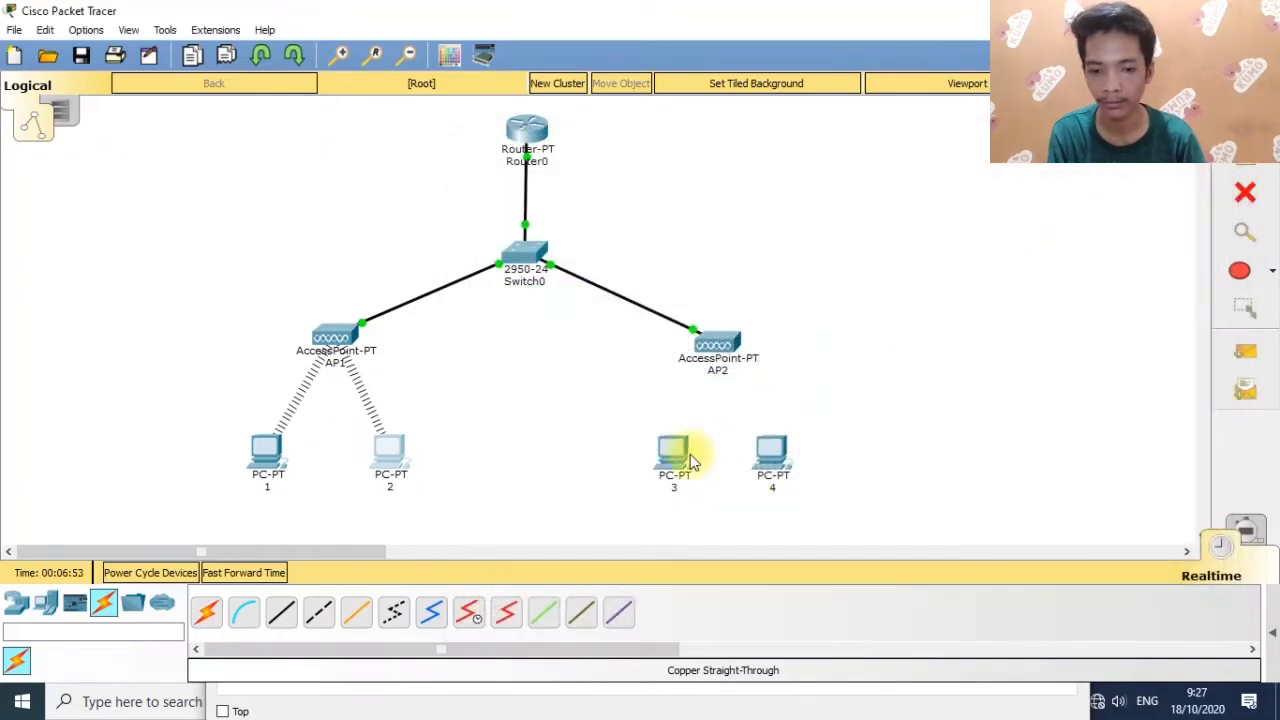
Connect PC 3 to the AP2 wireless network with its PC Wireless application, then close the PC's window.
drag(671, 279, 780, 526)
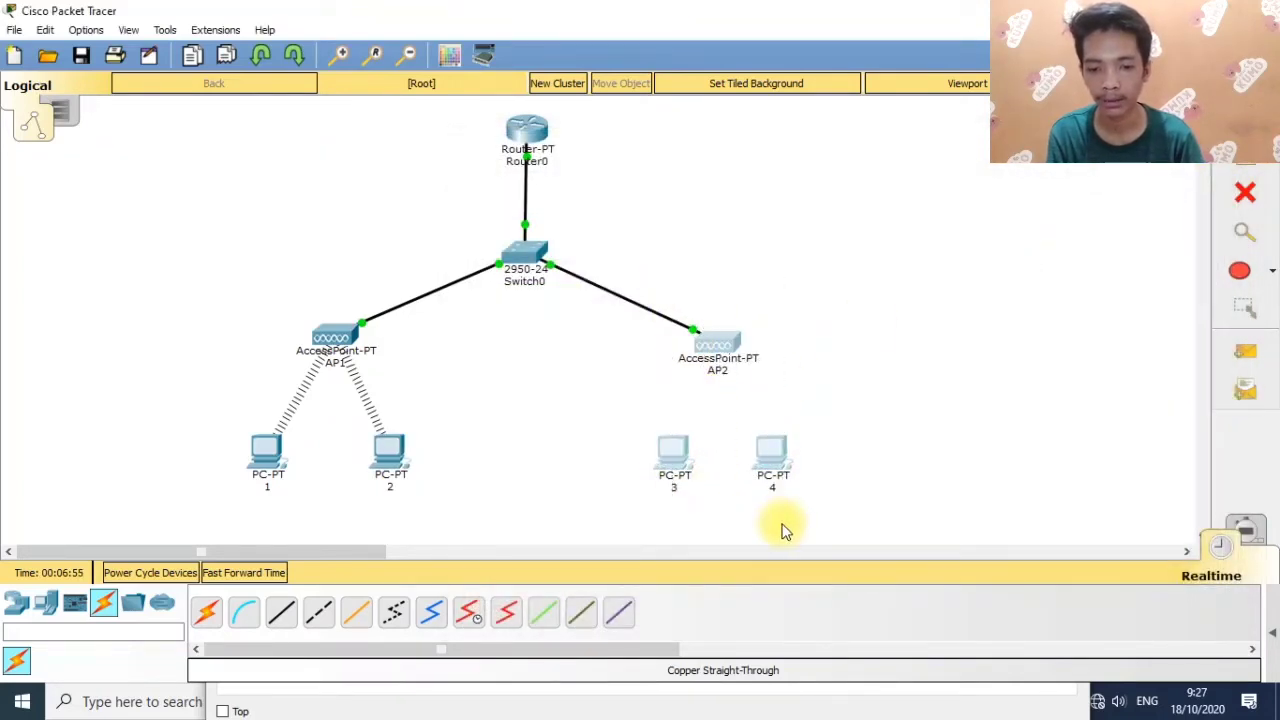
click(669, 459)
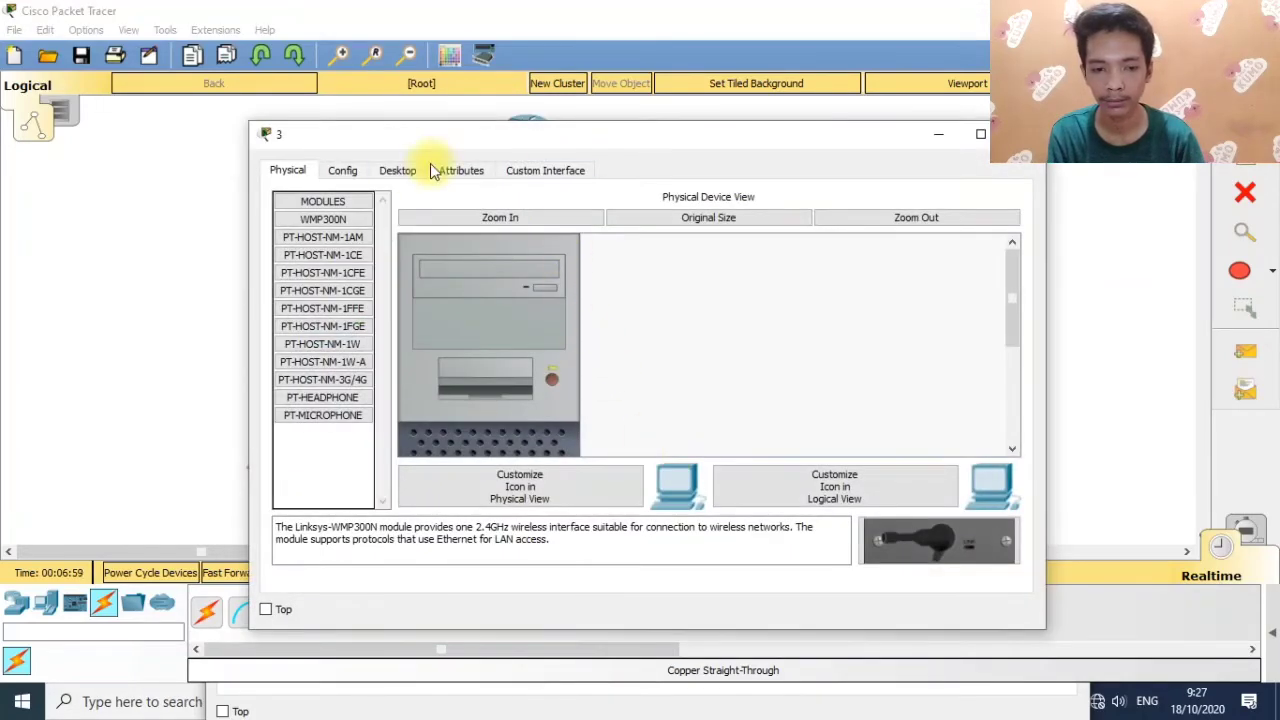
click(400, 172)
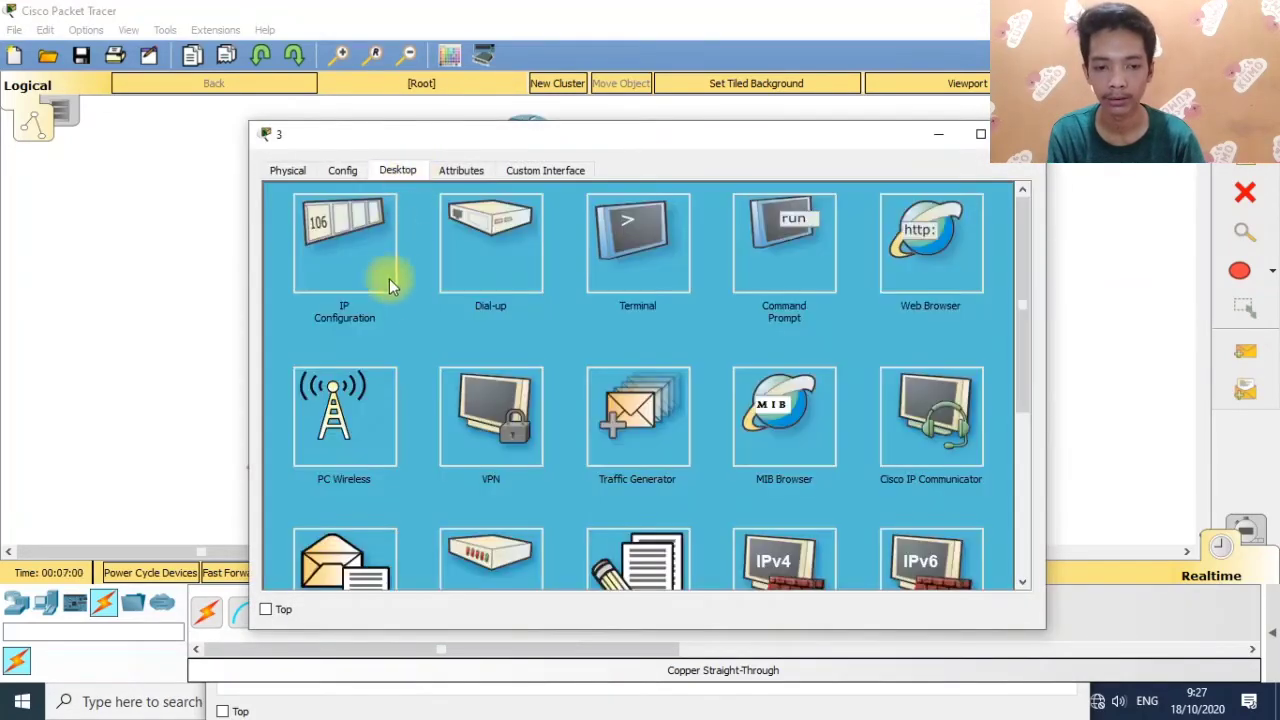
click(368, 402)
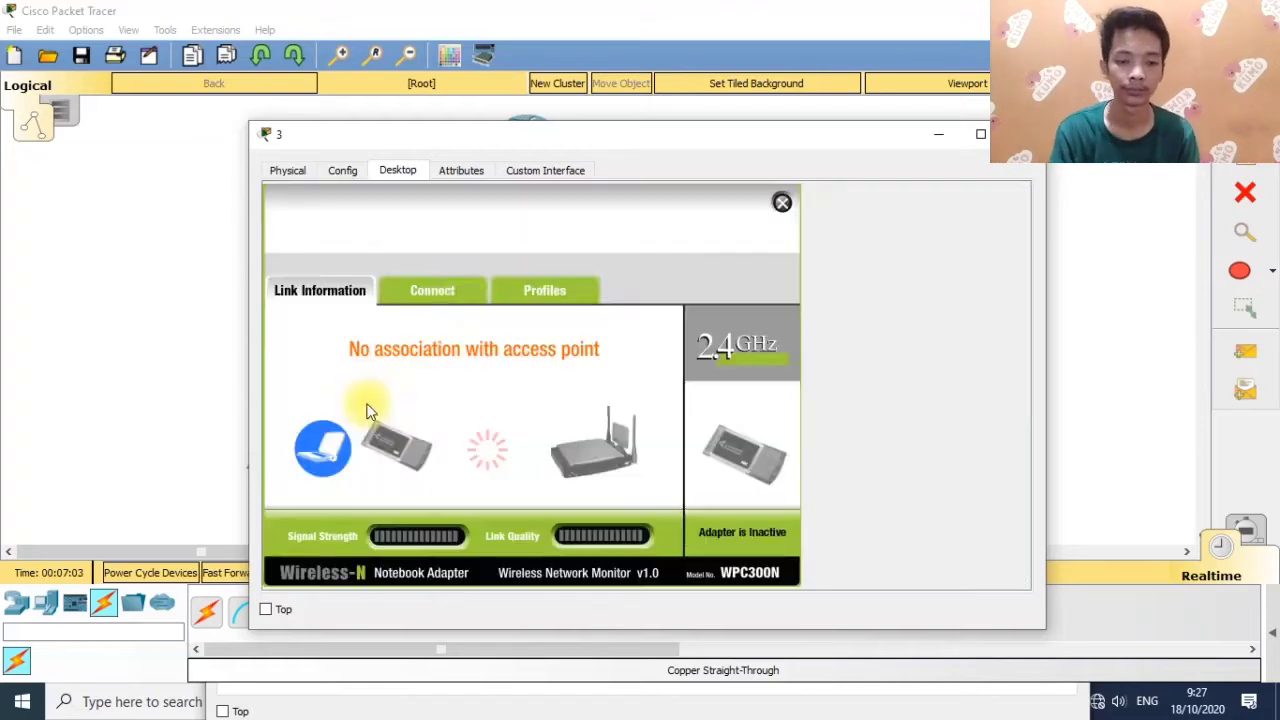
click(464, 293)
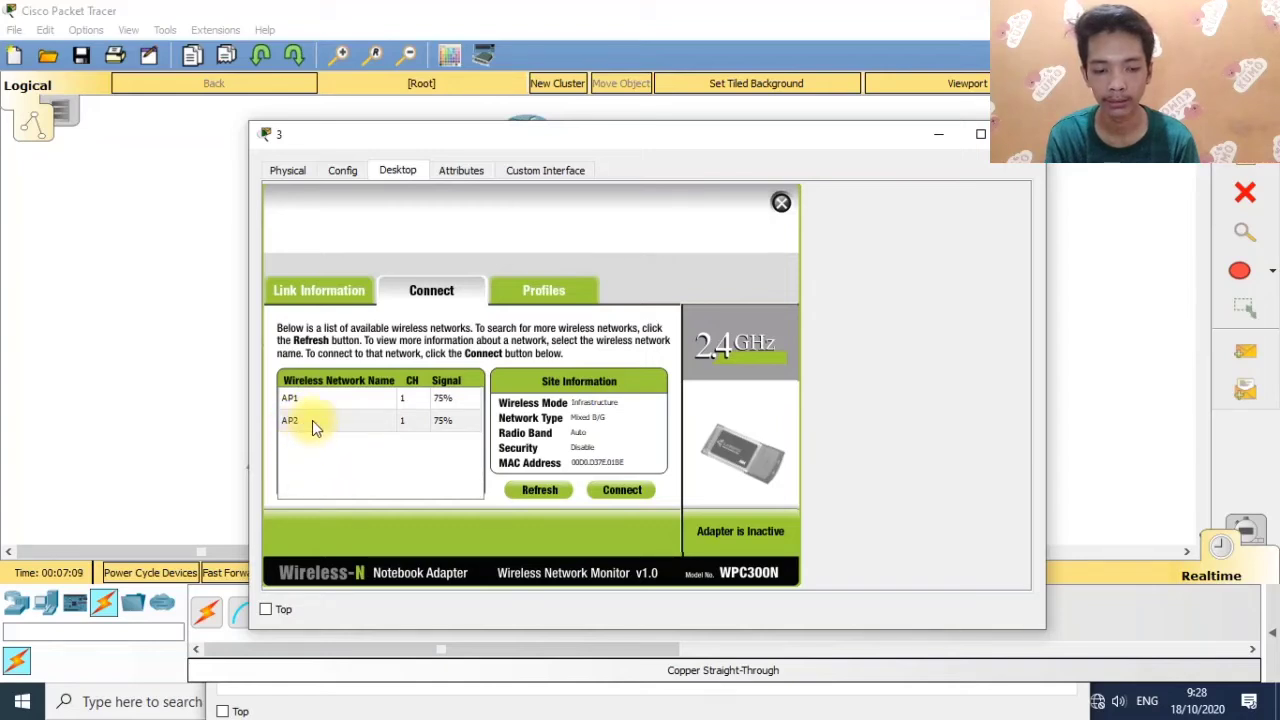
click(303, 421)
click(622, 490)
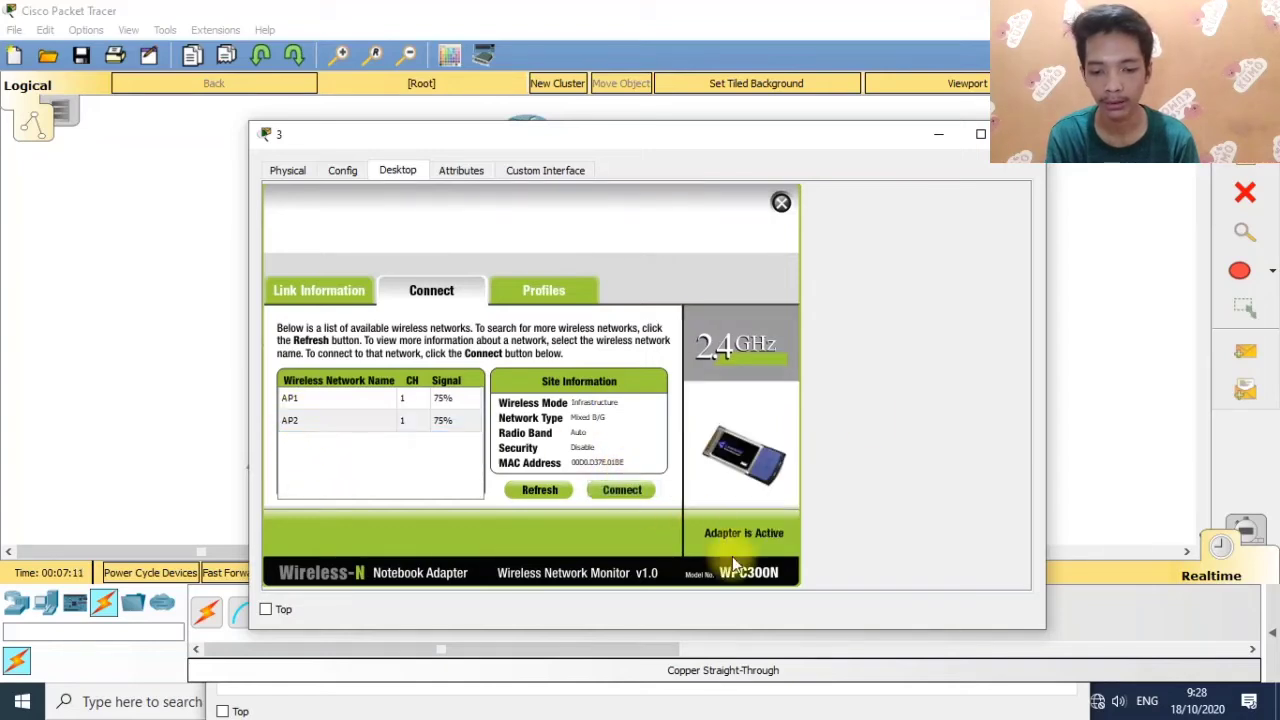
click(1022, 134)
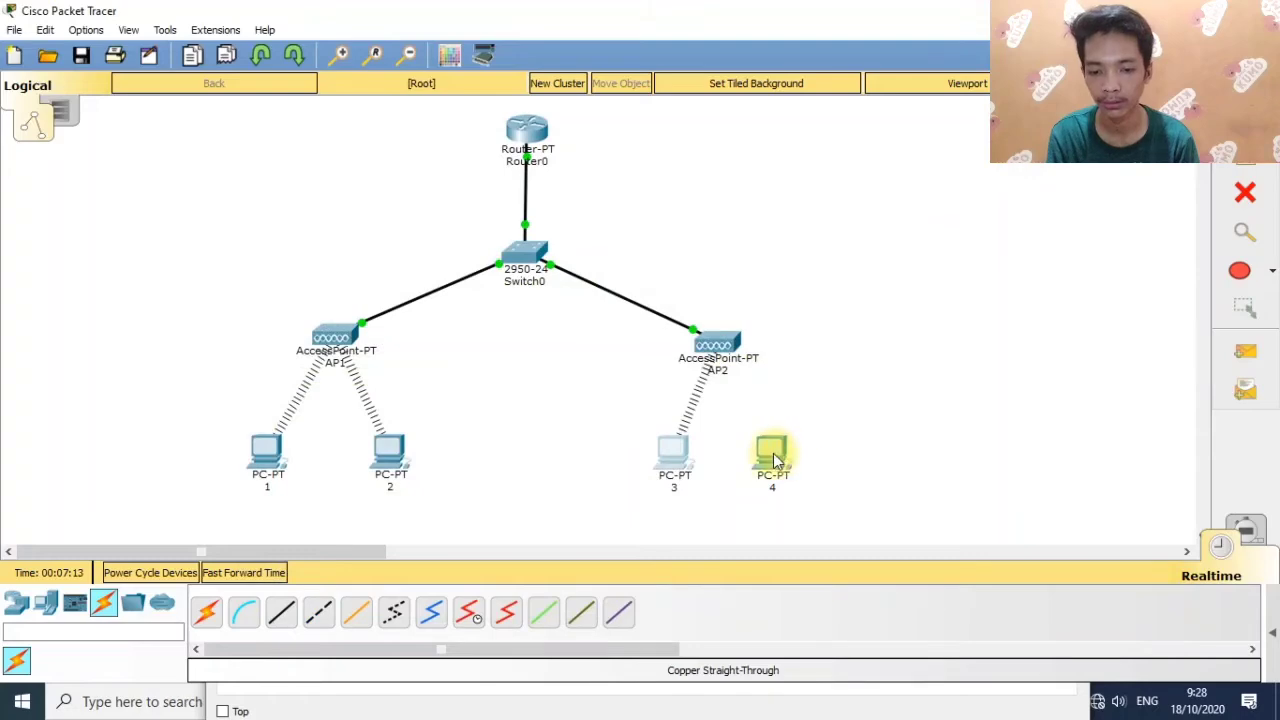
Connect PC 4 to the AP2 wireless network with its PC Wireless application.
click(771, 453)
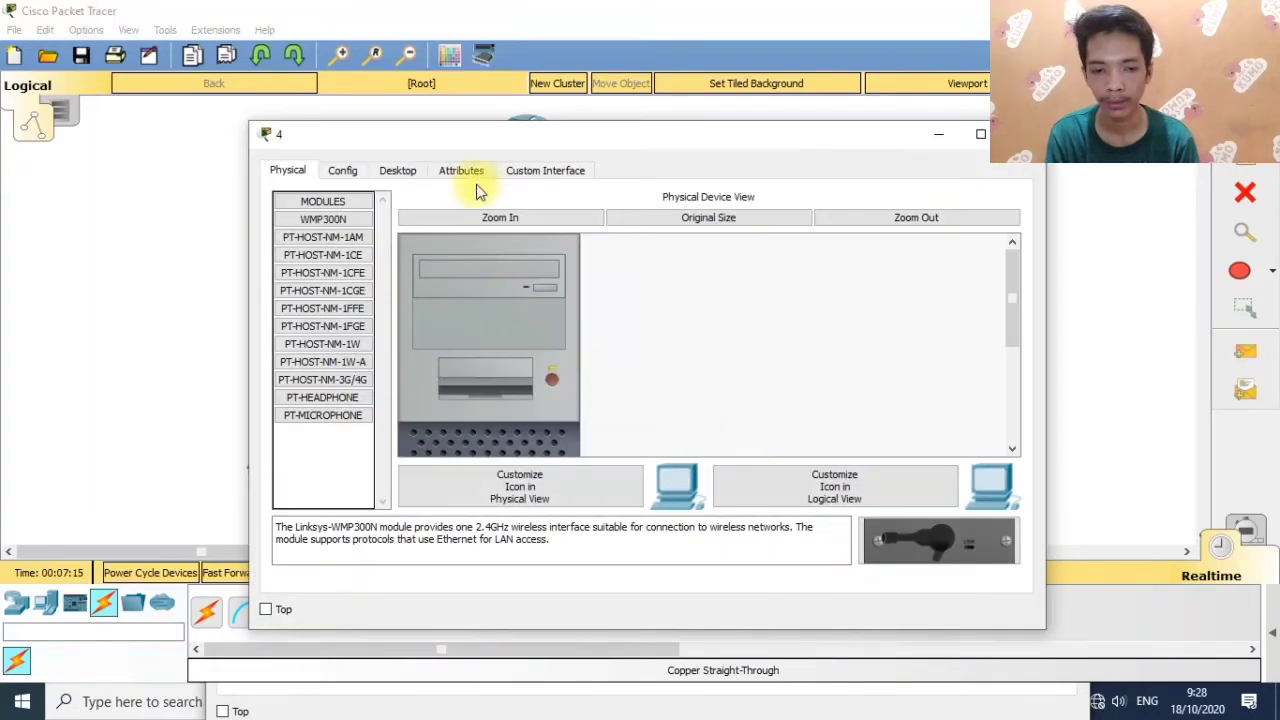
click(392, 168)
click(335, 415)
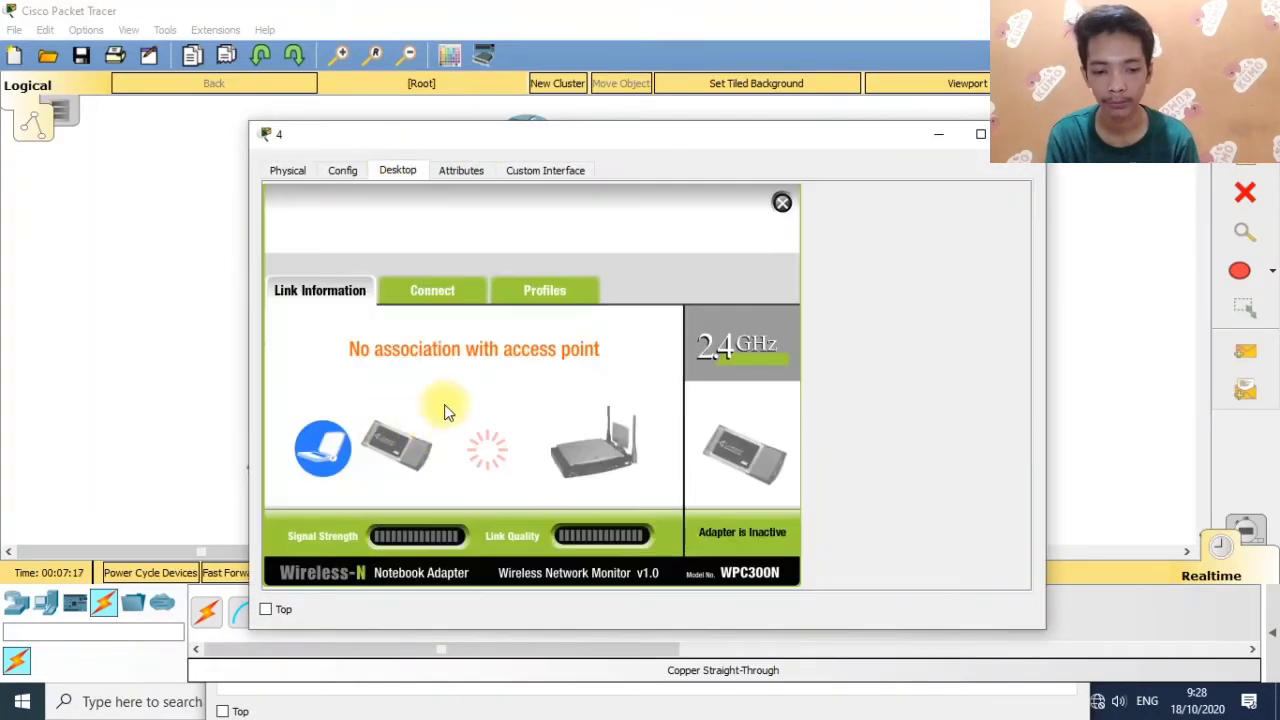
click(458, 284)
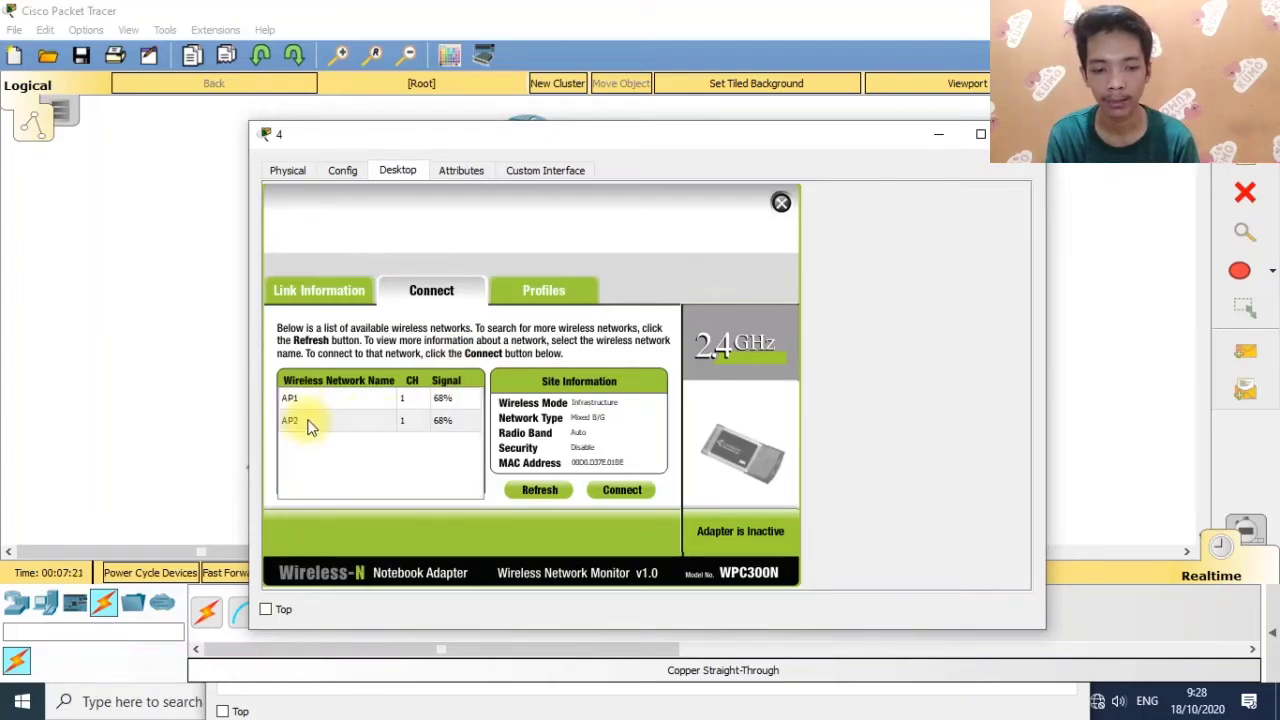
click(309, 420)
click(614, 490)
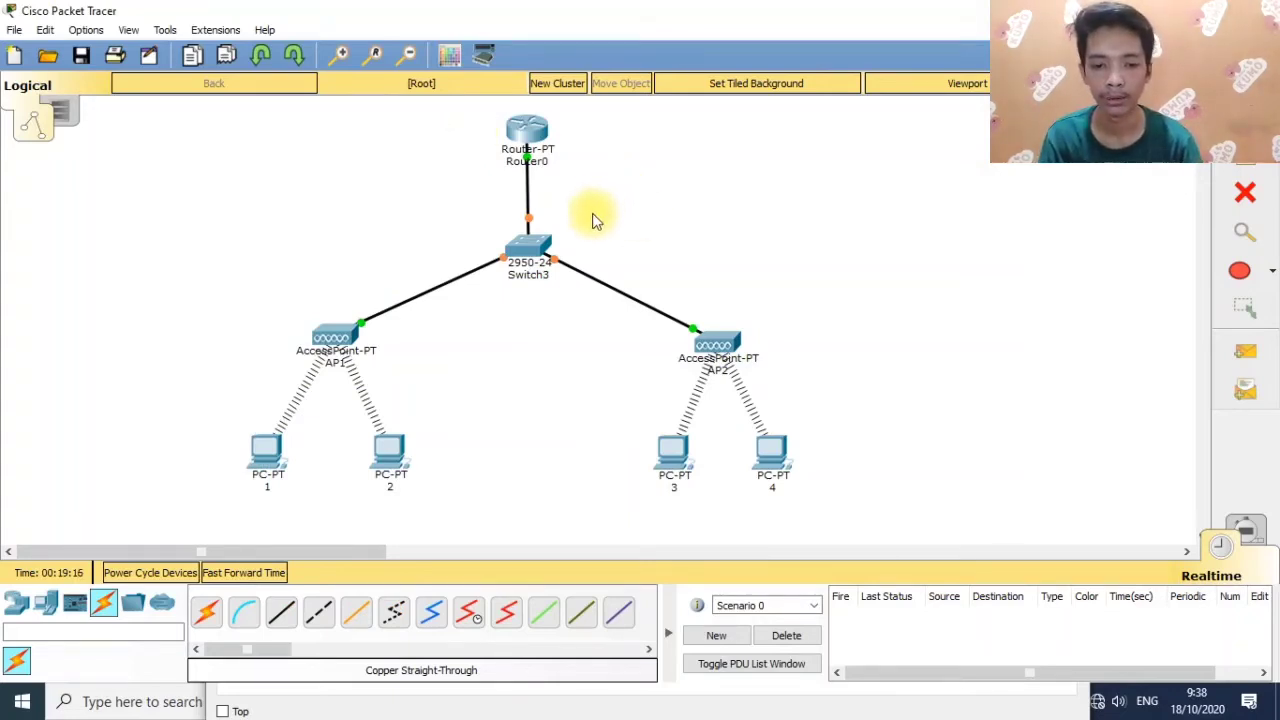
In Switch3's command line, enter privileged mode with enable and open VLAN database mode with vlan database.
click(527, 248)
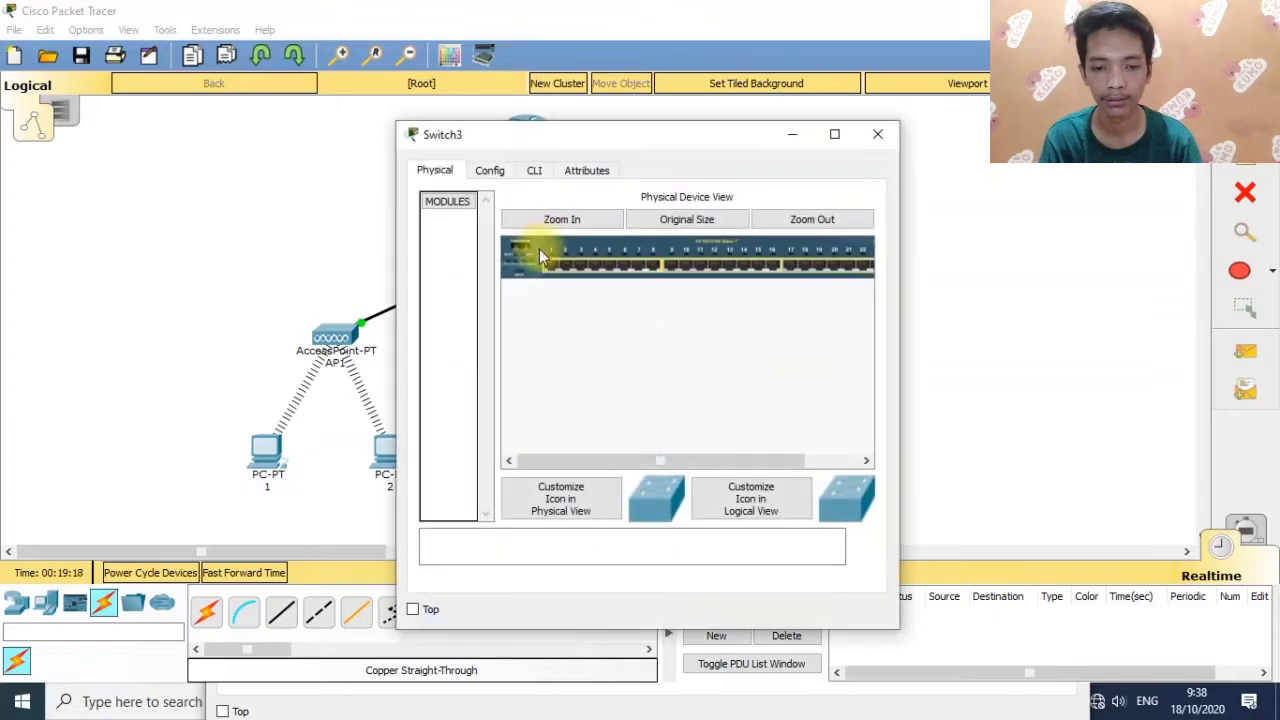
click(534, 170)
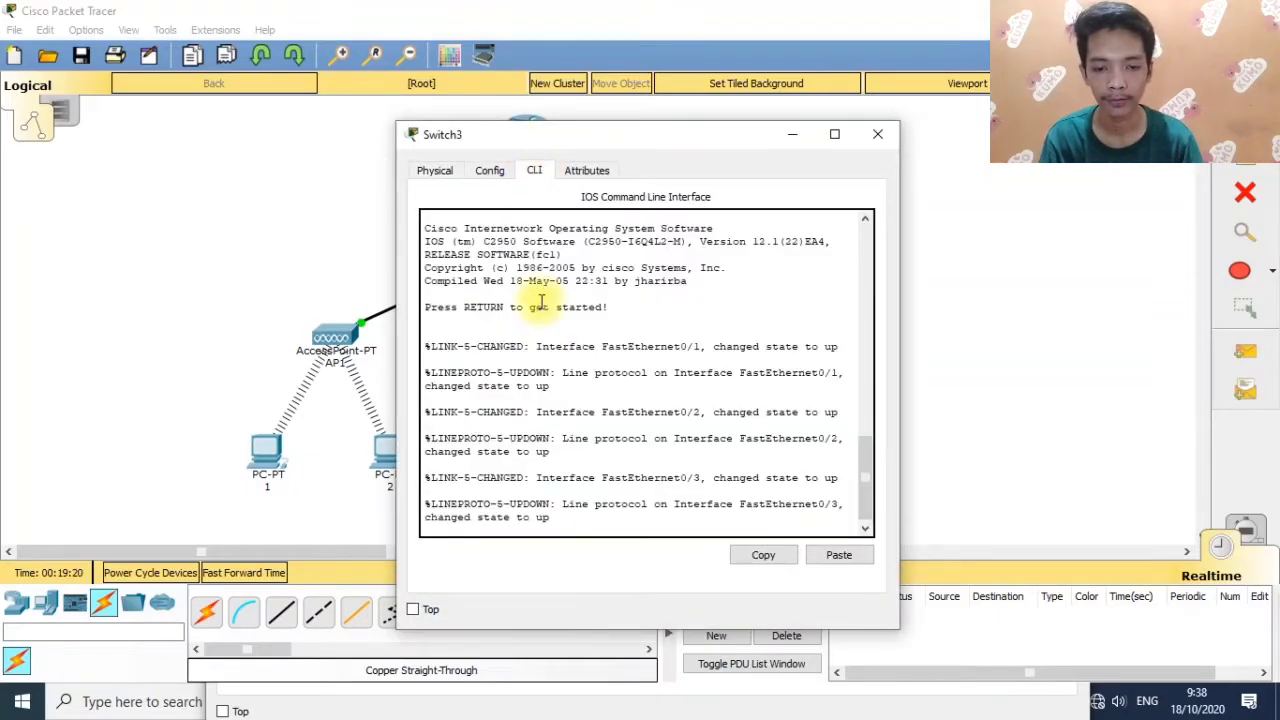
key(Return)
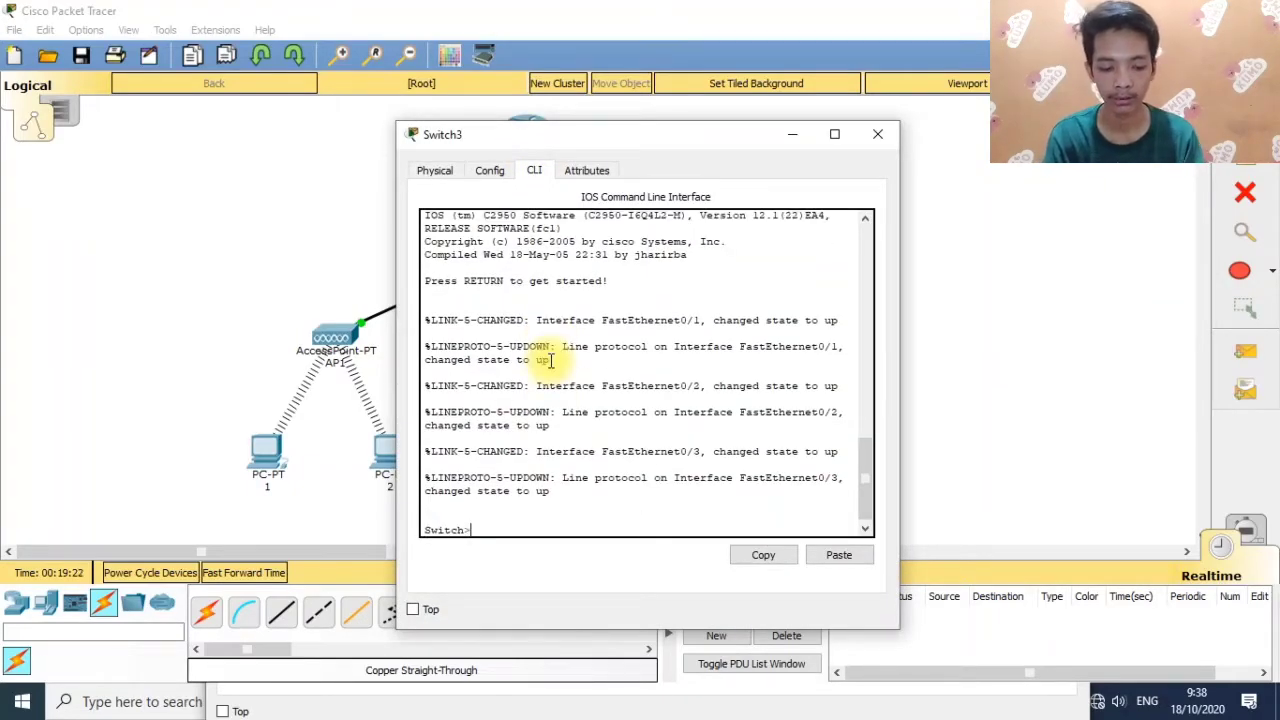
text(enable)
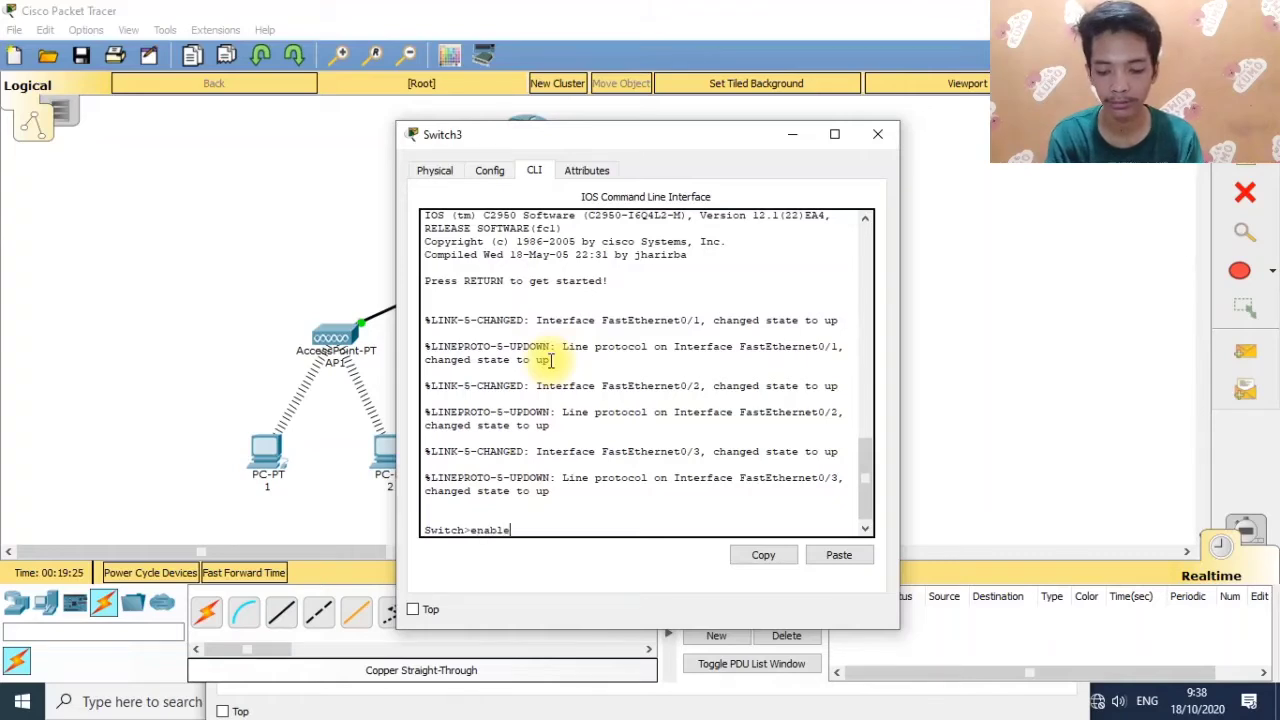
key(Return)
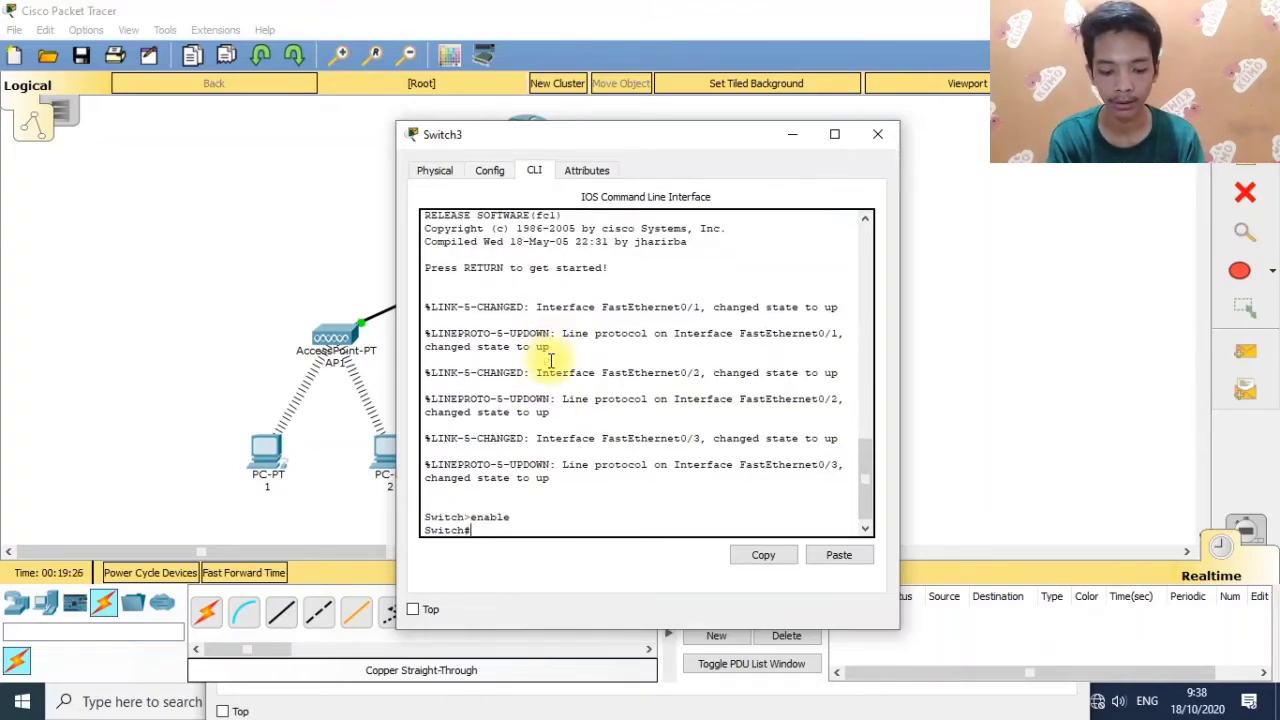
text(vlan daat)
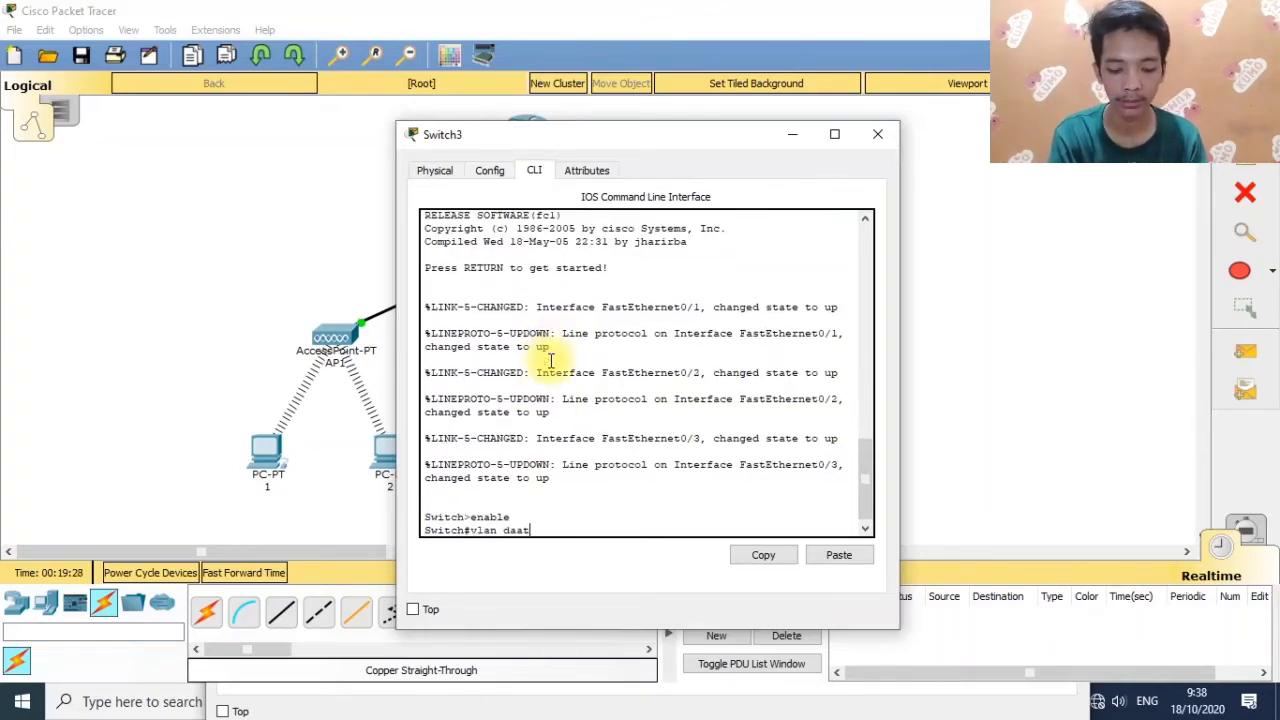
key(BackSpace)
key(BackSpace)
text(tabase)
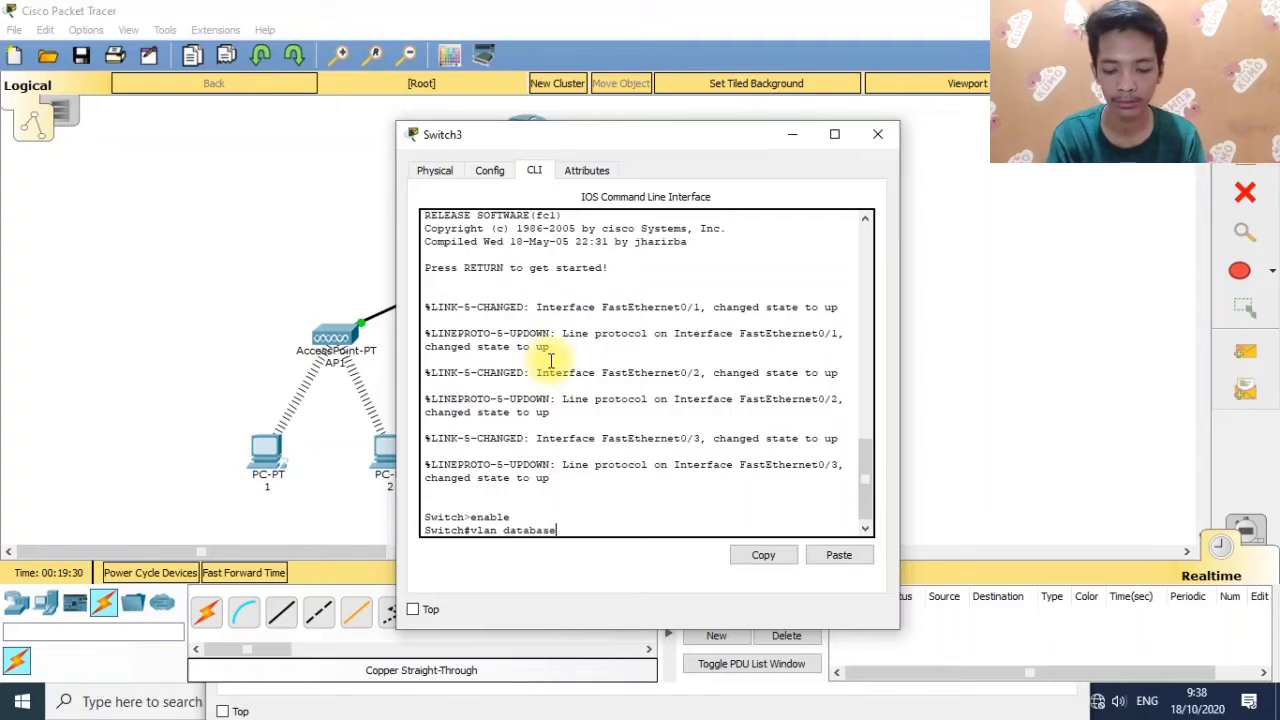
key(Return)
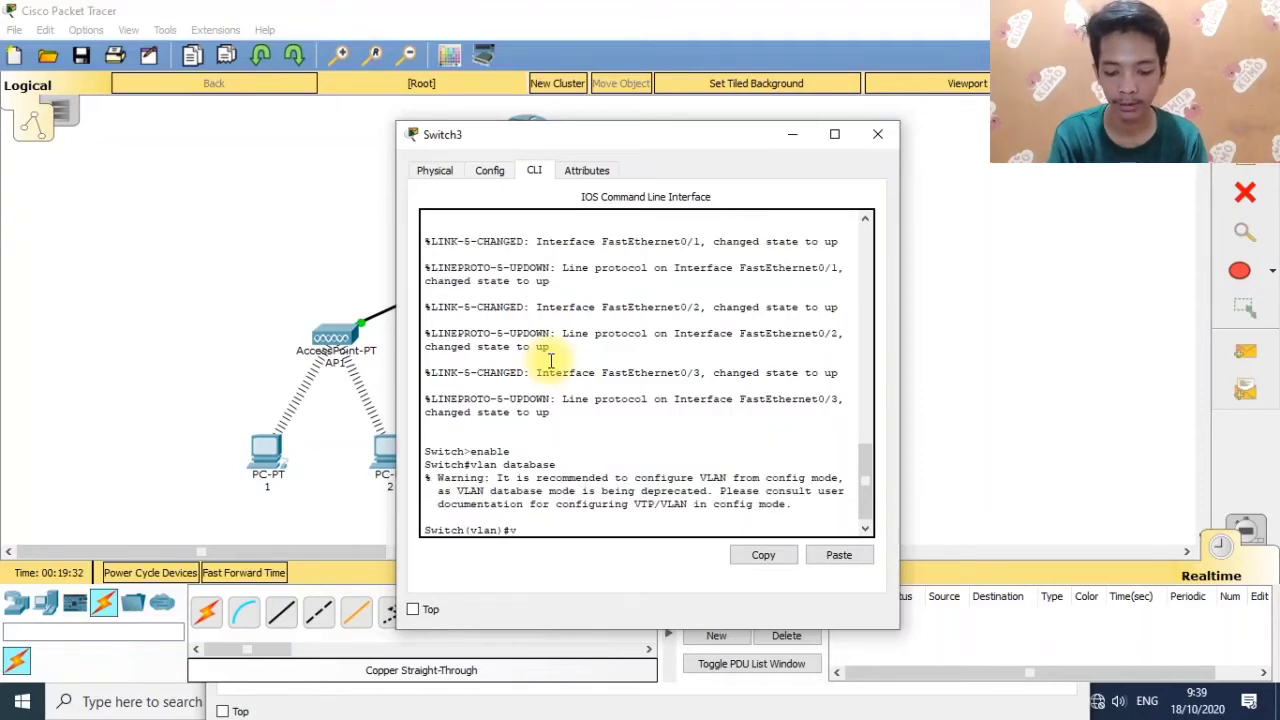
Add VLAN 10 named AP1 to Switch3's VLAN database.
text(vlan)
text( 10)
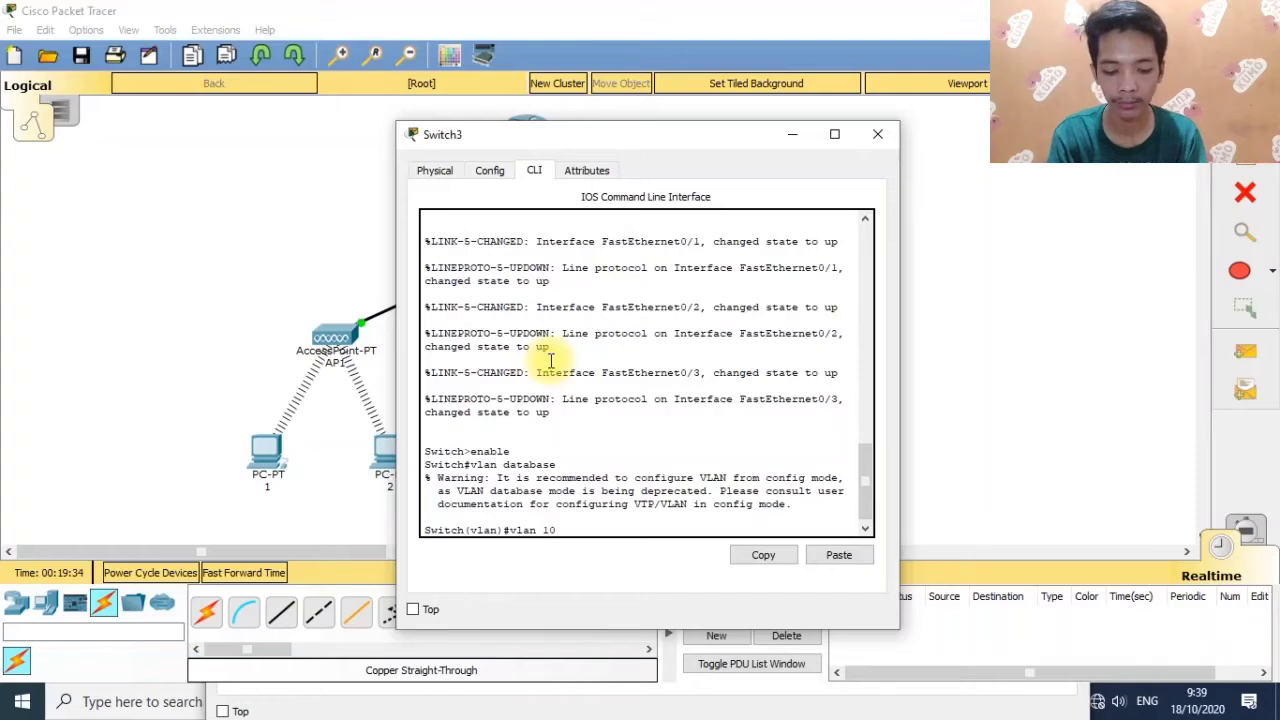
text( name AP1)
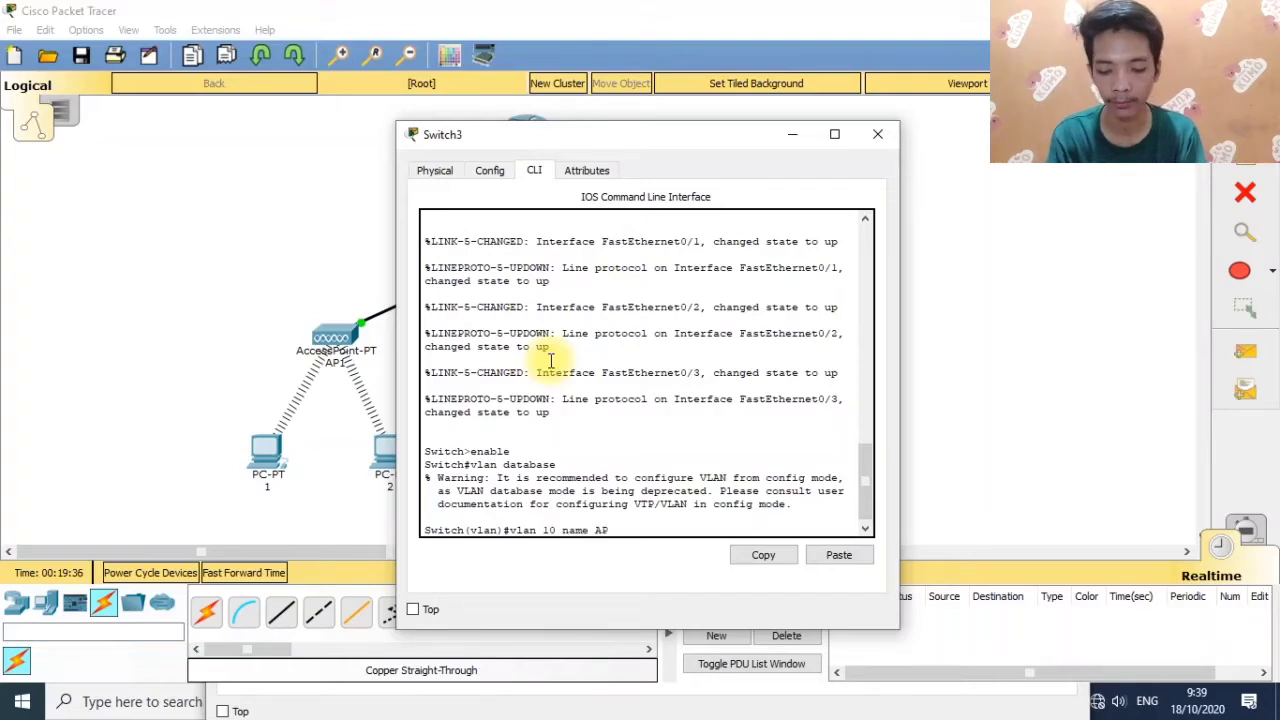
key(Return)
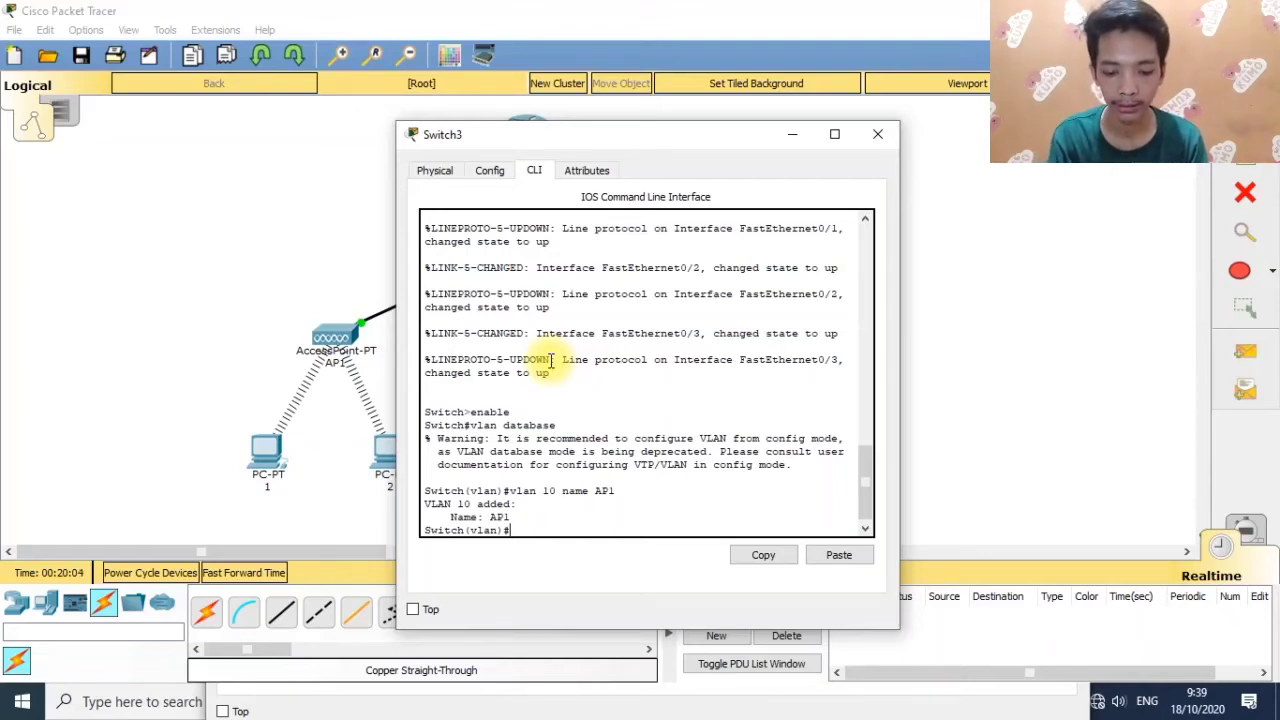
Add VLAN 20 named AP2 to Switch3's VLAN database and exit VLAN database mode.
text(v)
key(BackSpace)
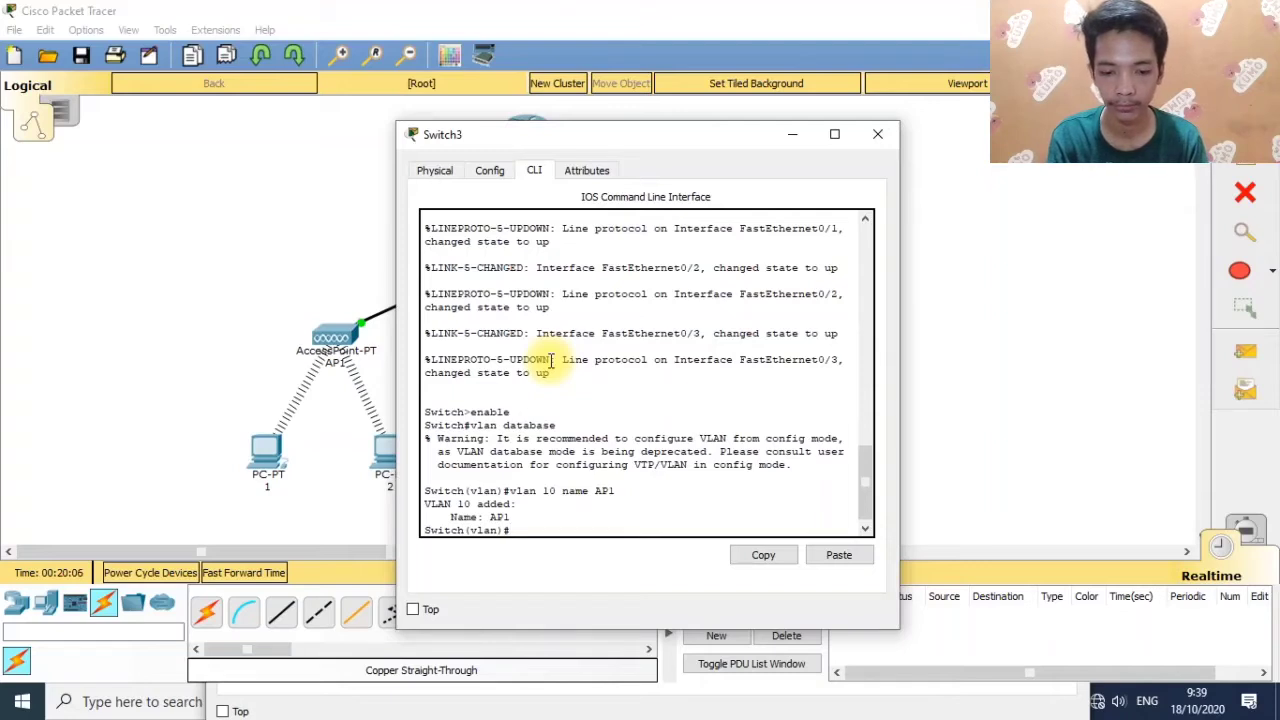
text(vlan)
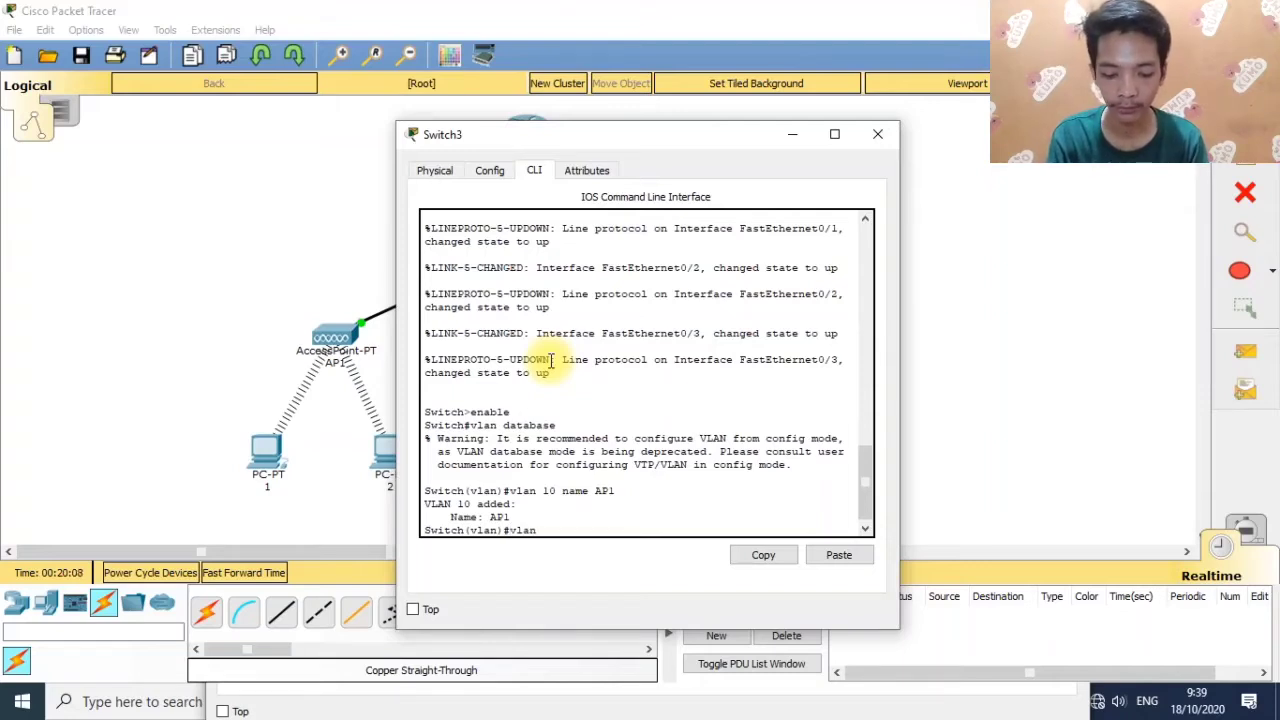
text( 20)
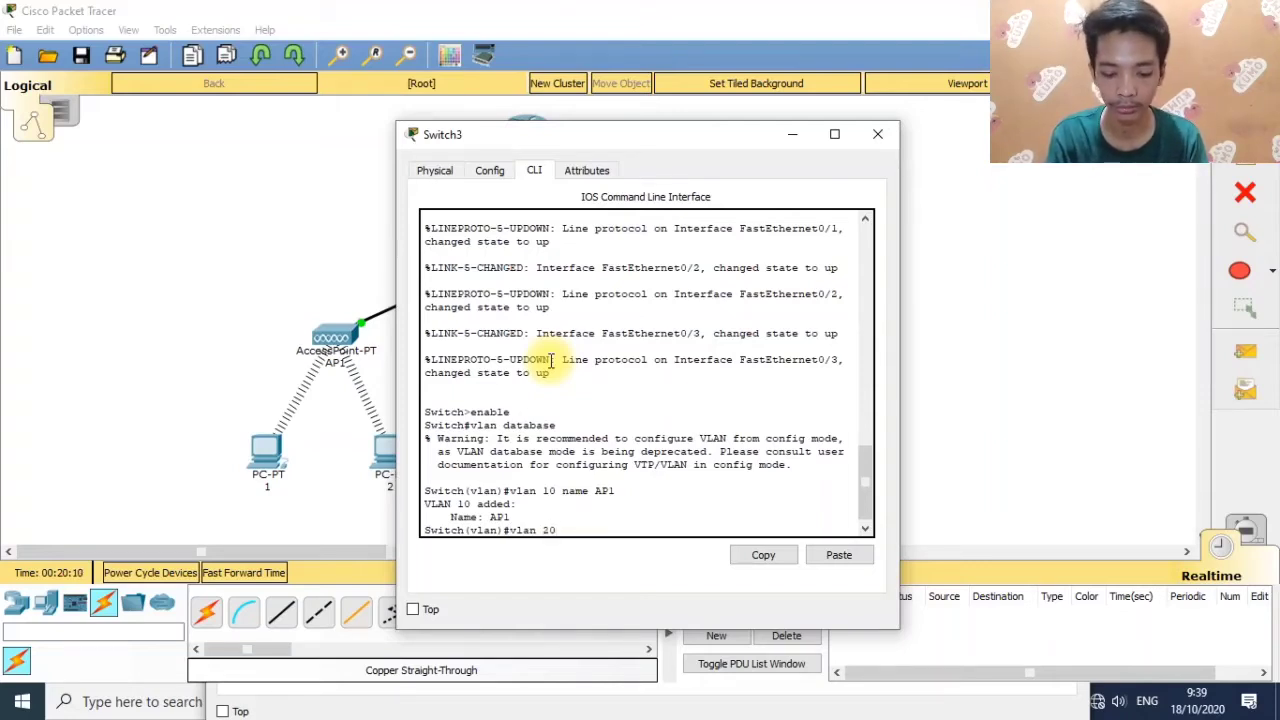
text( name AP2)
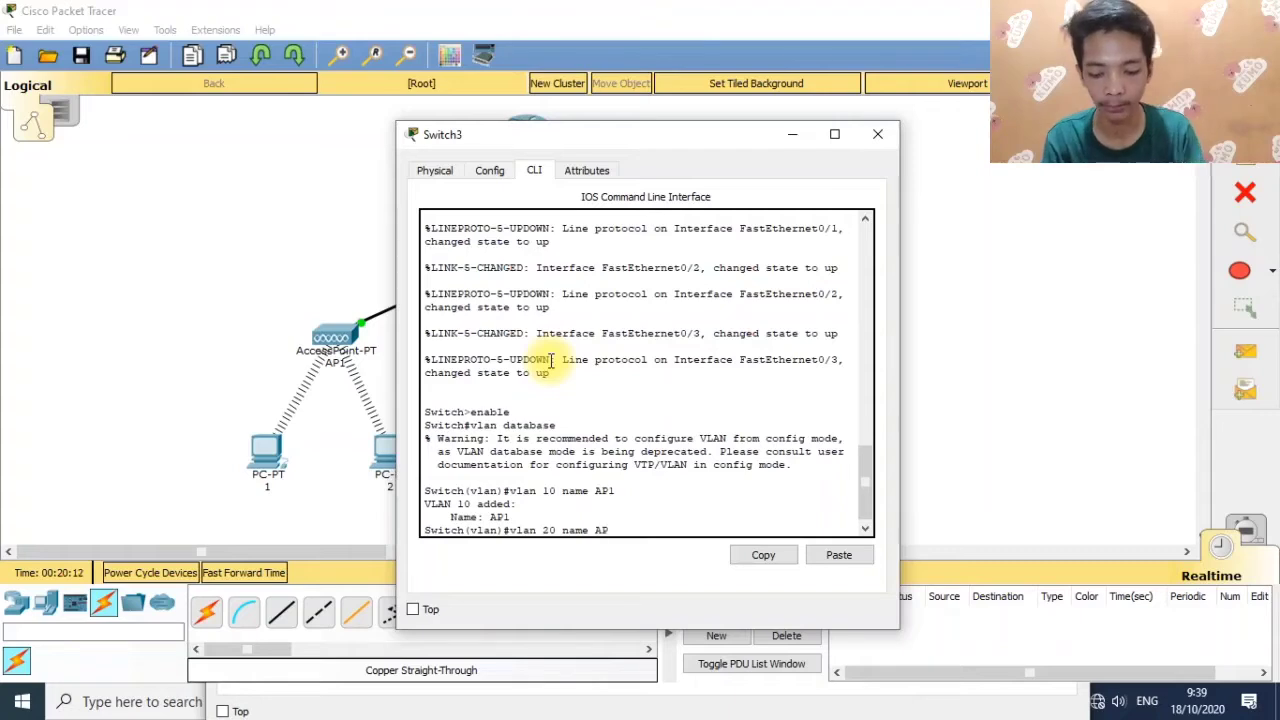
key(Return)
text(exit)
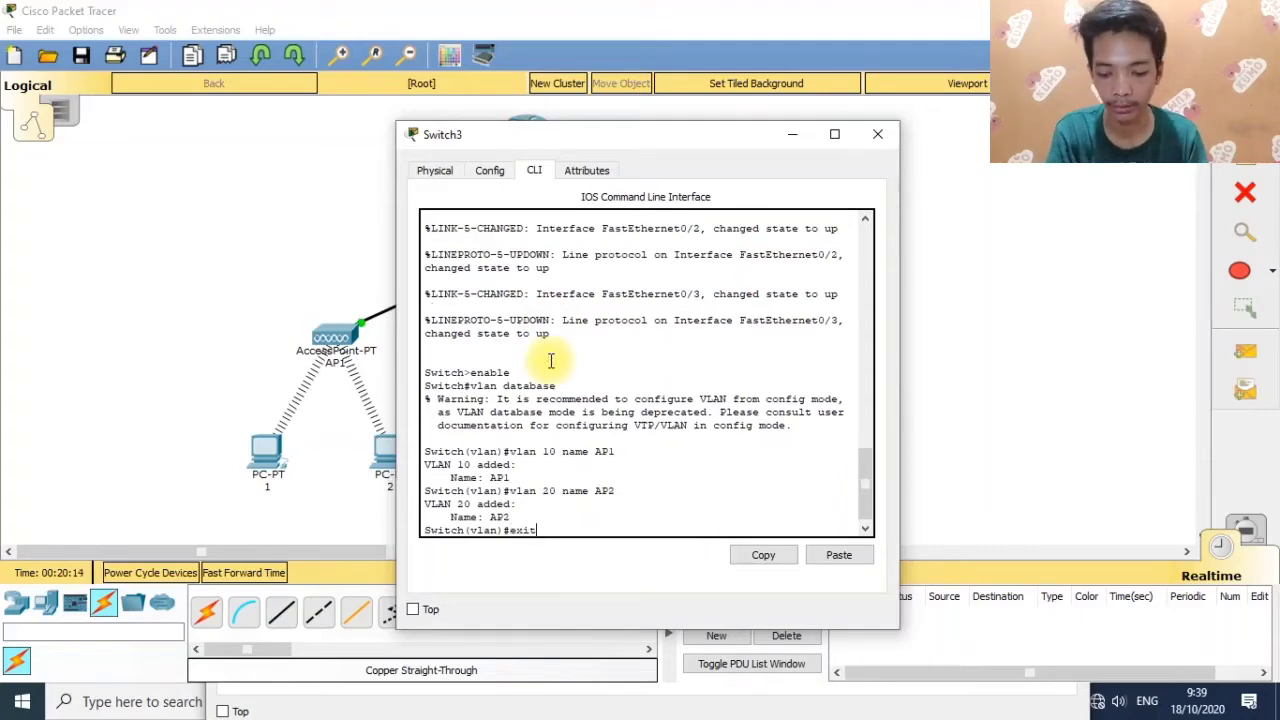
key(Return)
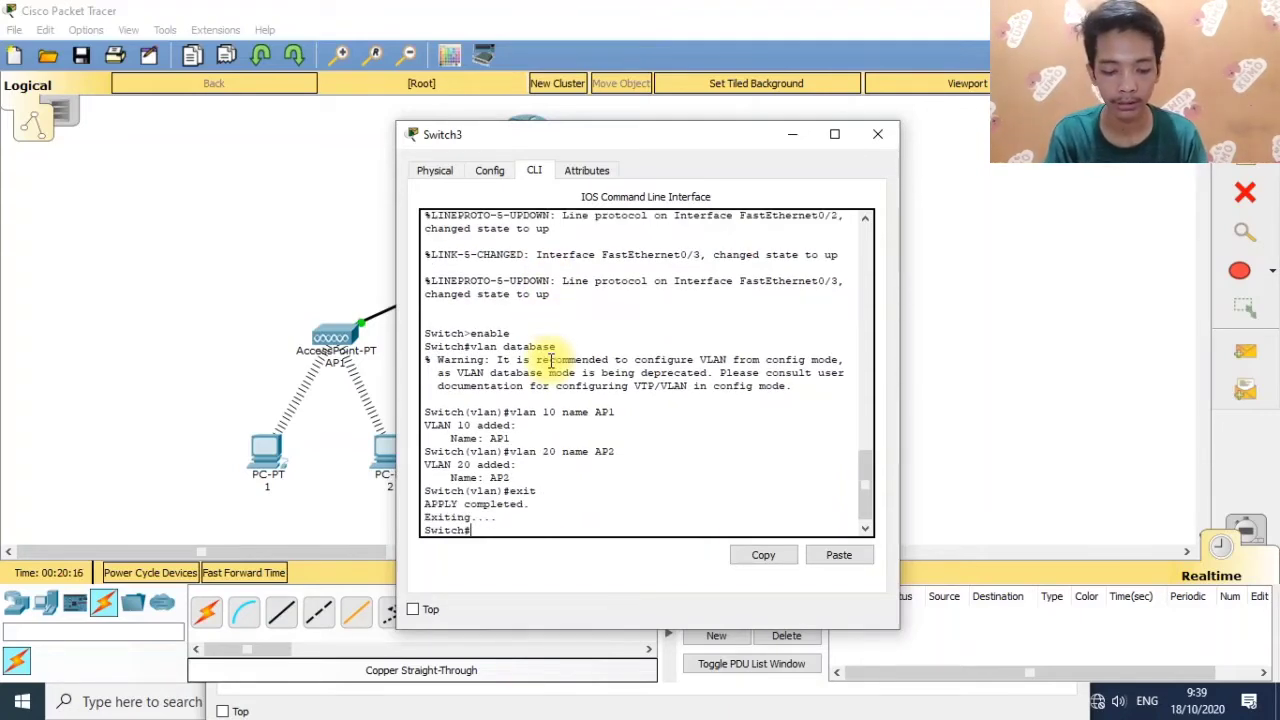
Enter global configuration mode on Switch3 with the configure terminal command.
text(c)
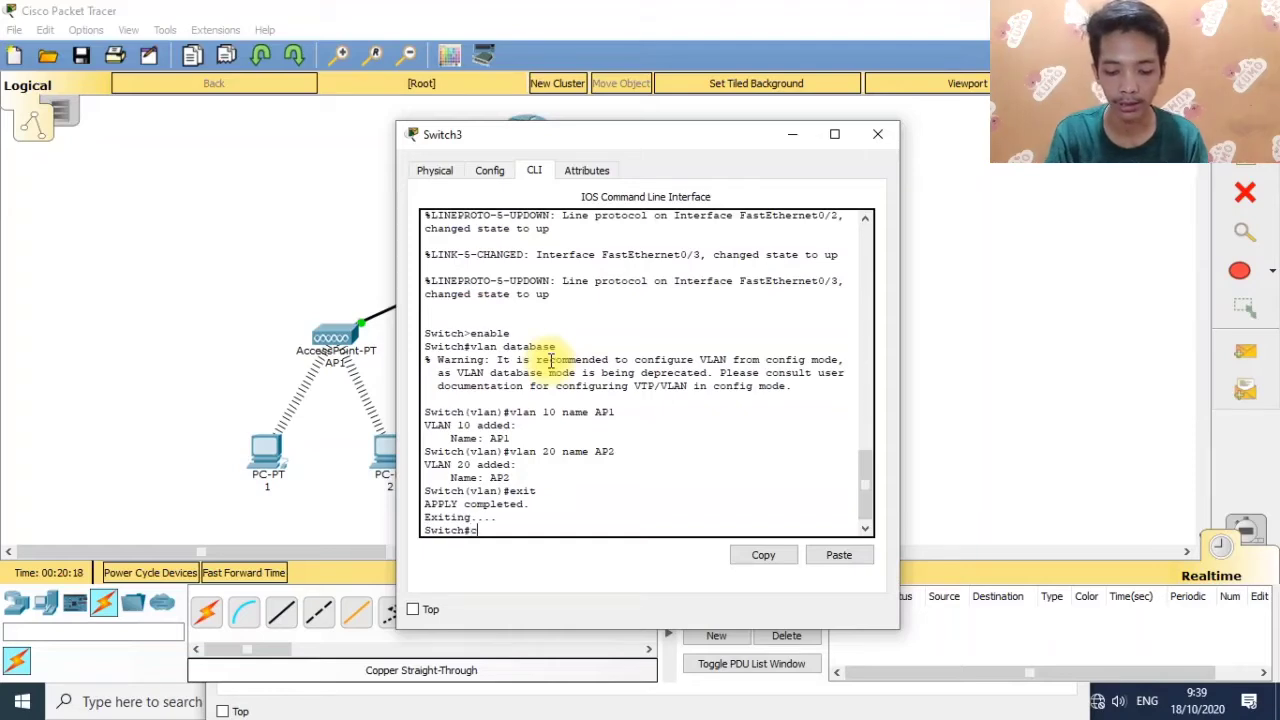
text(onfiguras)
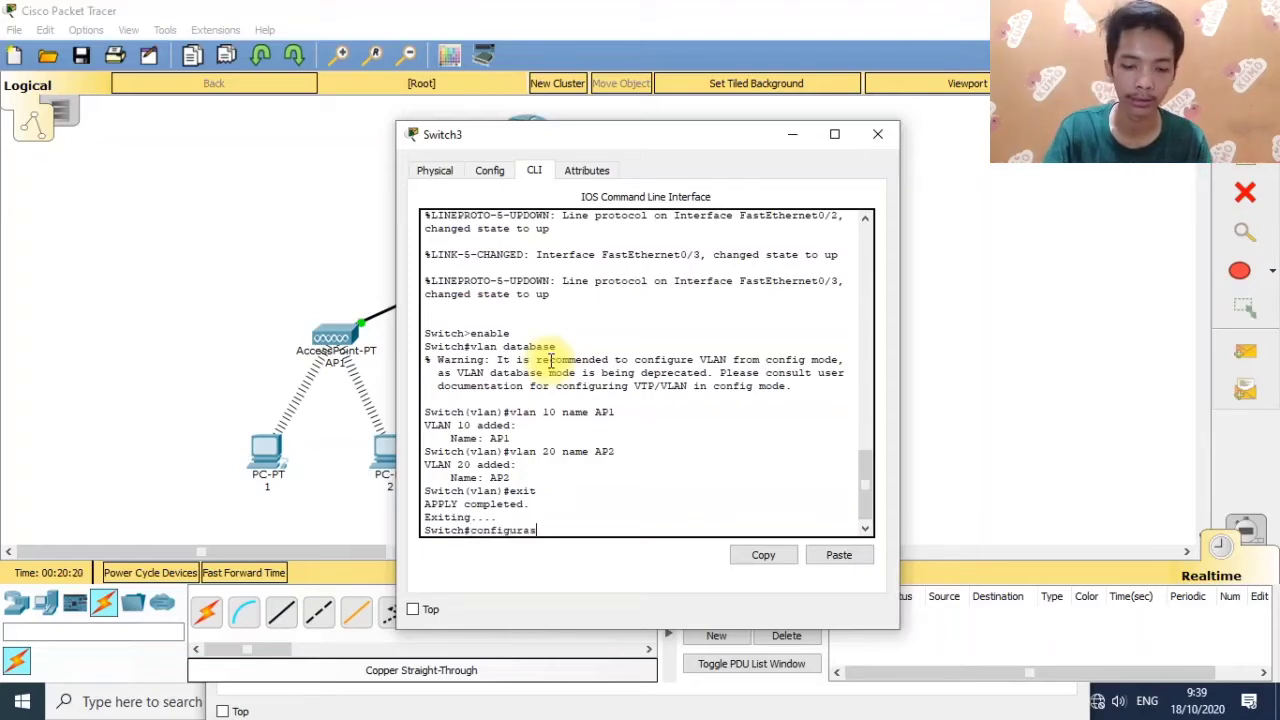
key(BackSpace)
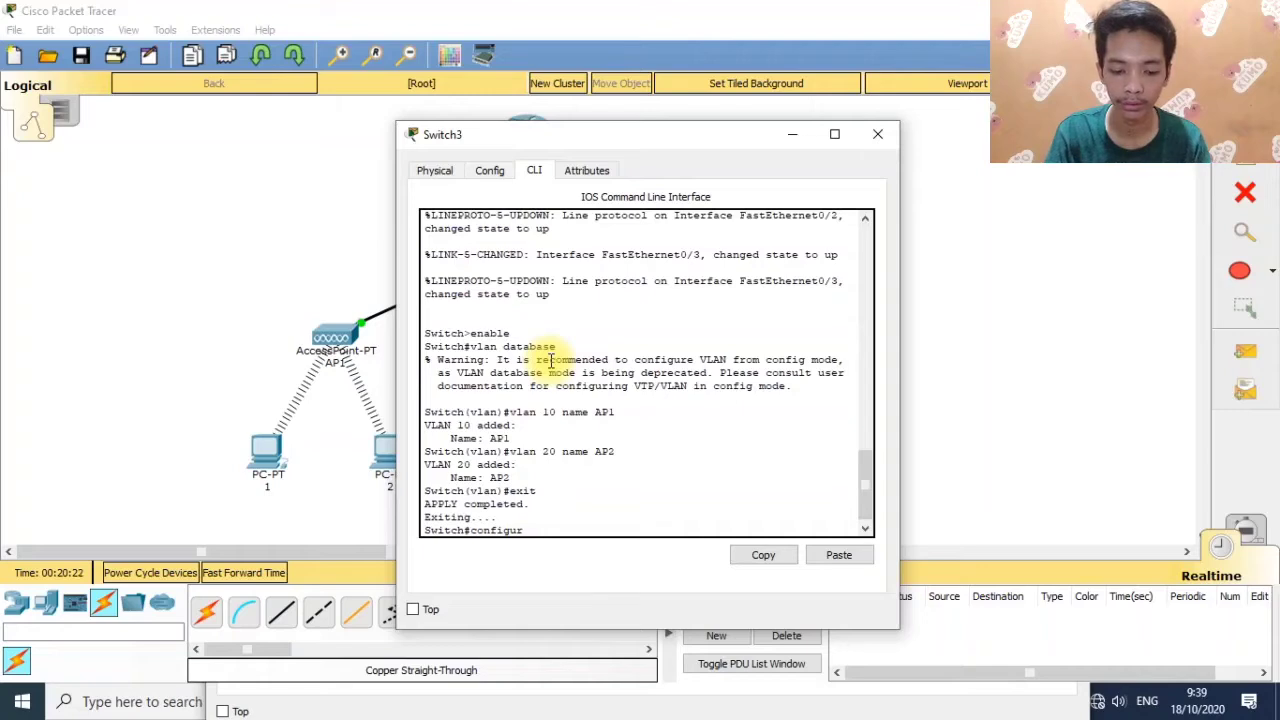
text(e)
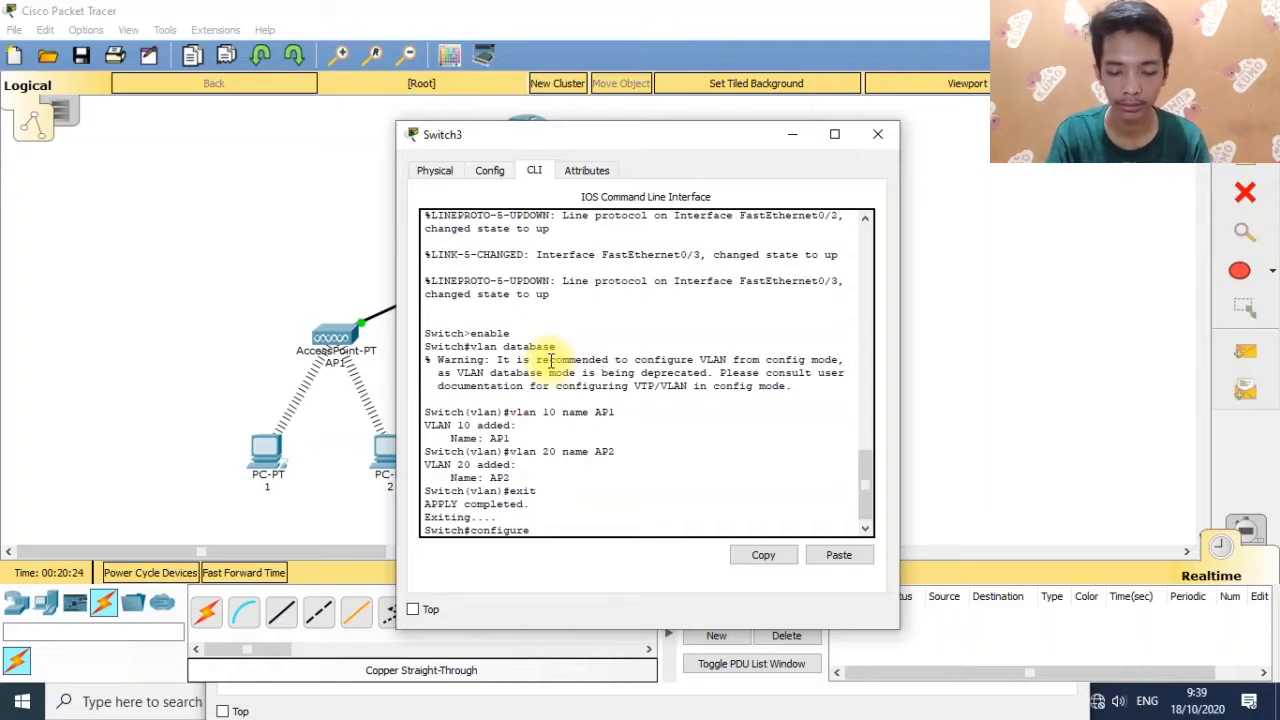
text( terminal)
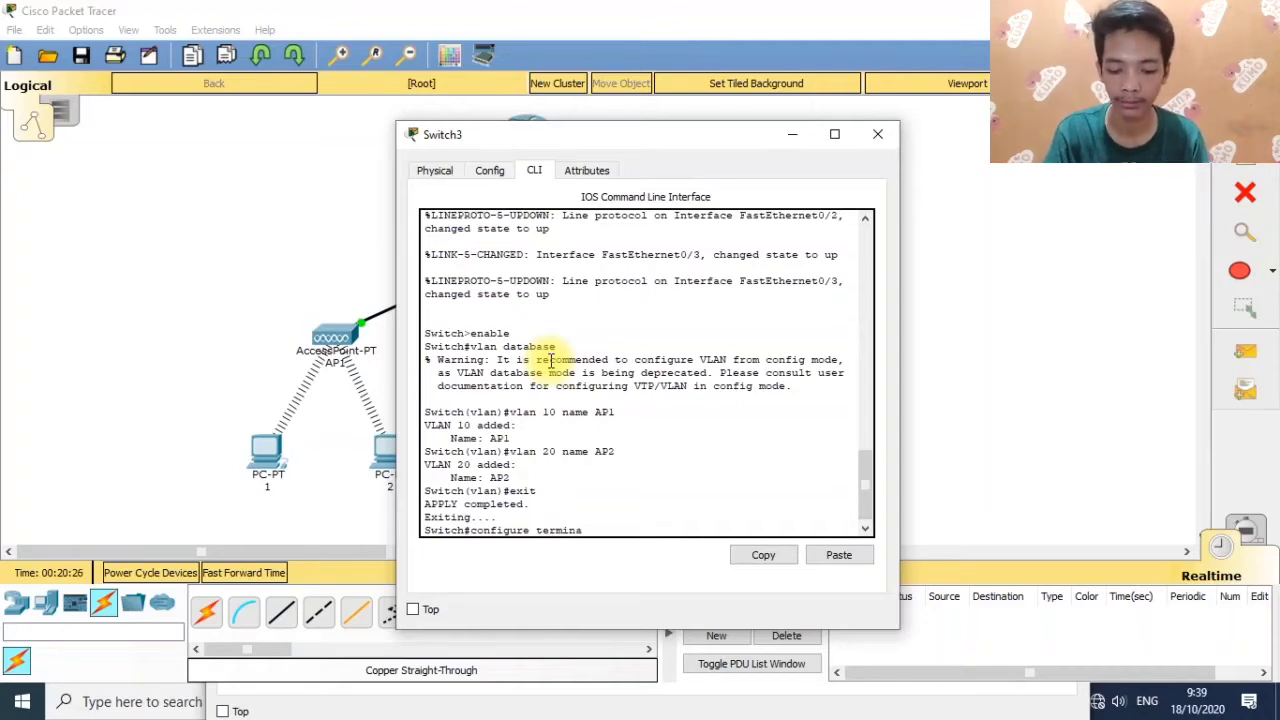
key(Return)
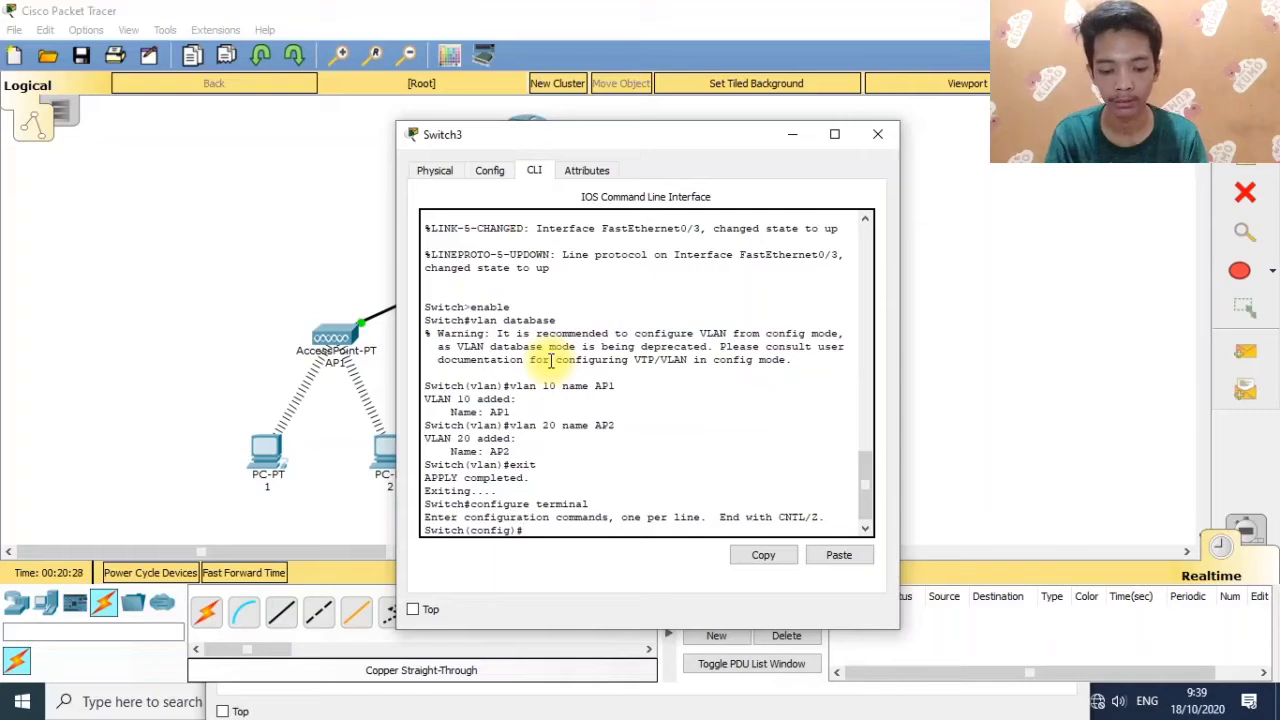
Select Switch3's interface fa0/3 with int fa0/3 and set it to access mode with switchport mode access.
text(int fa)
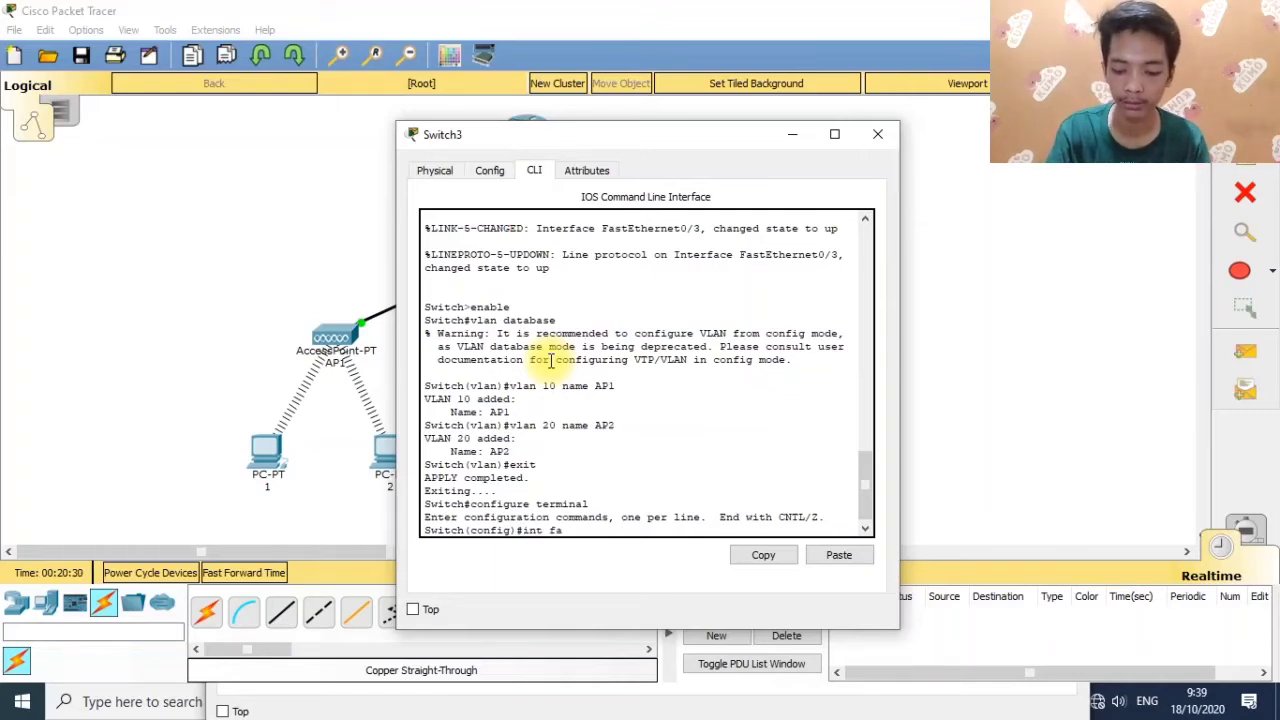
text(0/3)
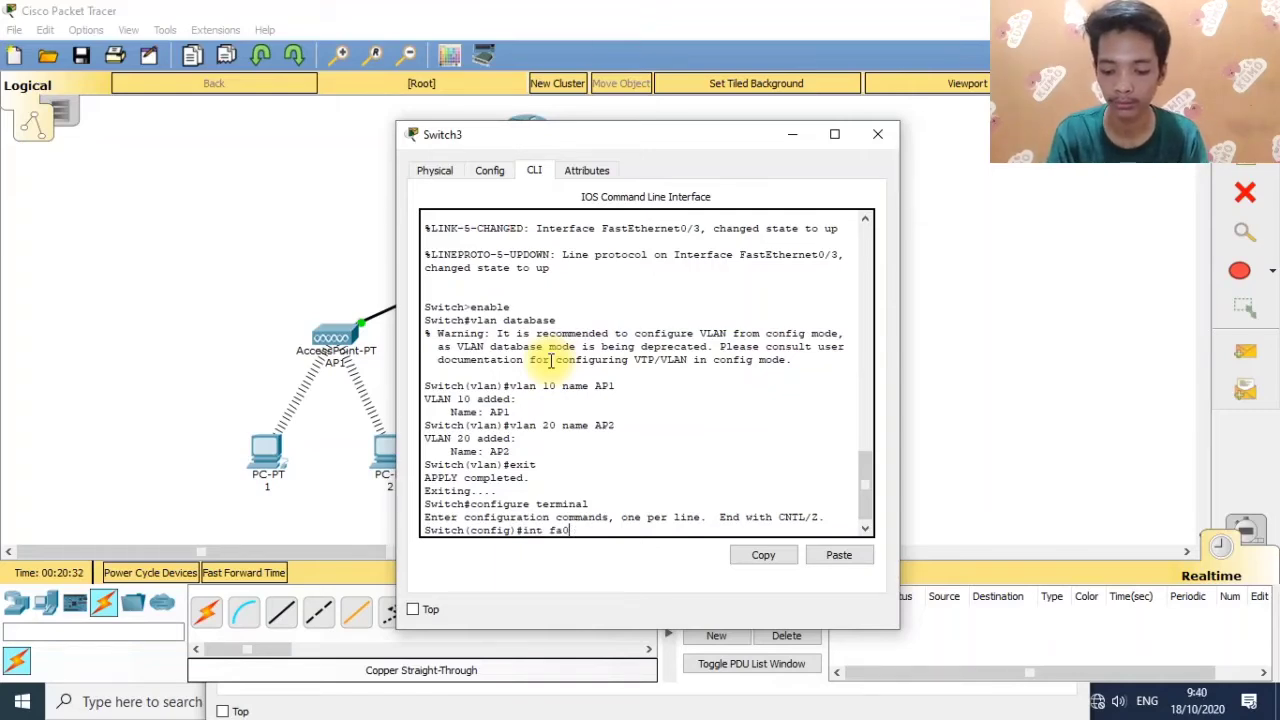
key(Return)
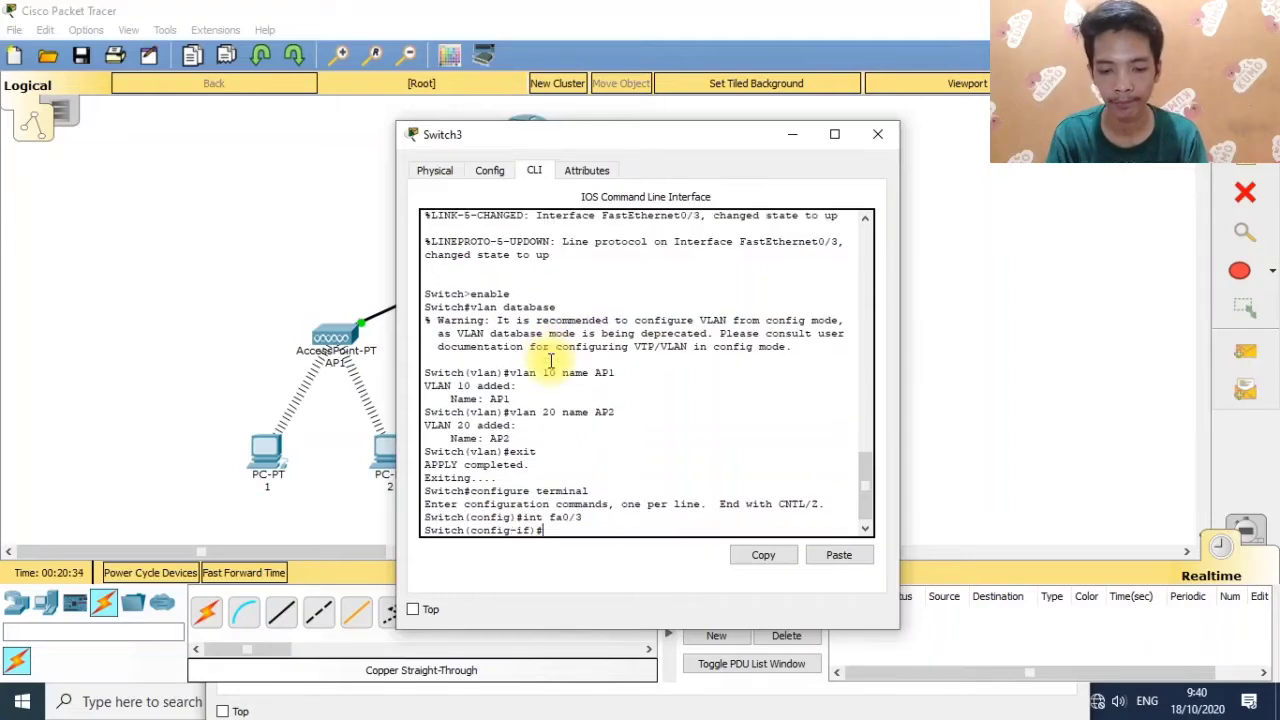
text(switch)
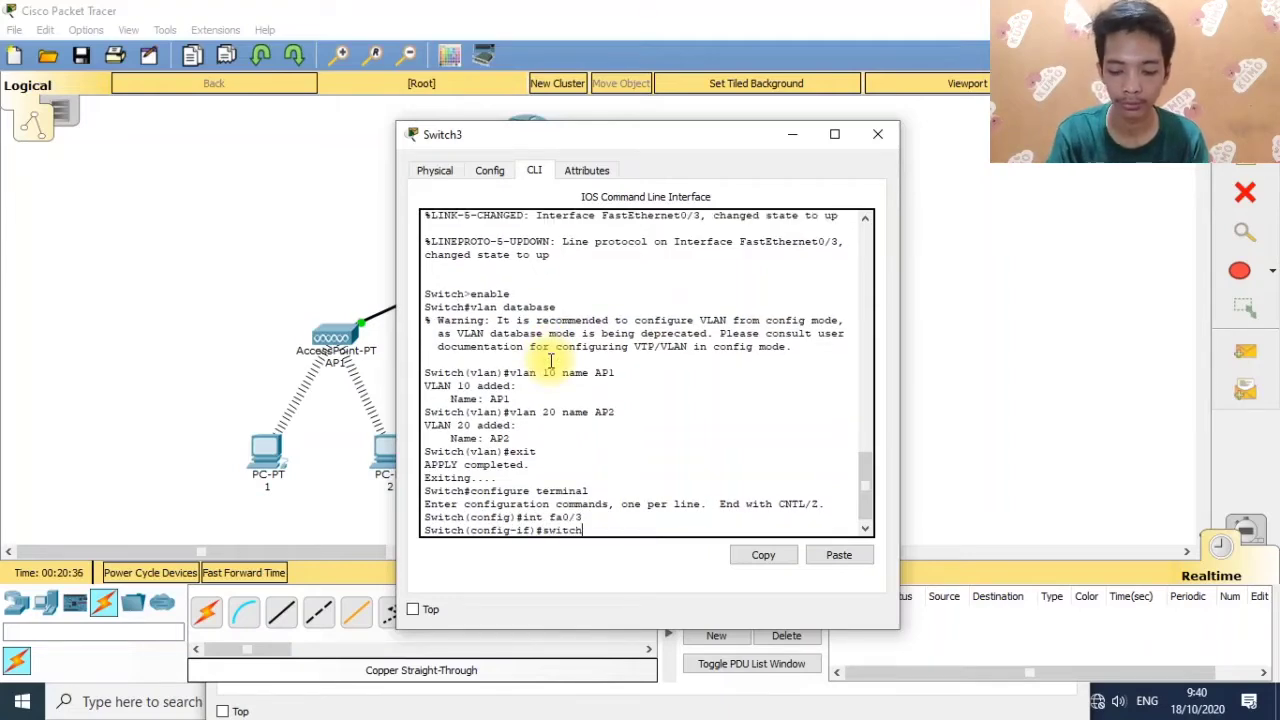
text(port mode access)
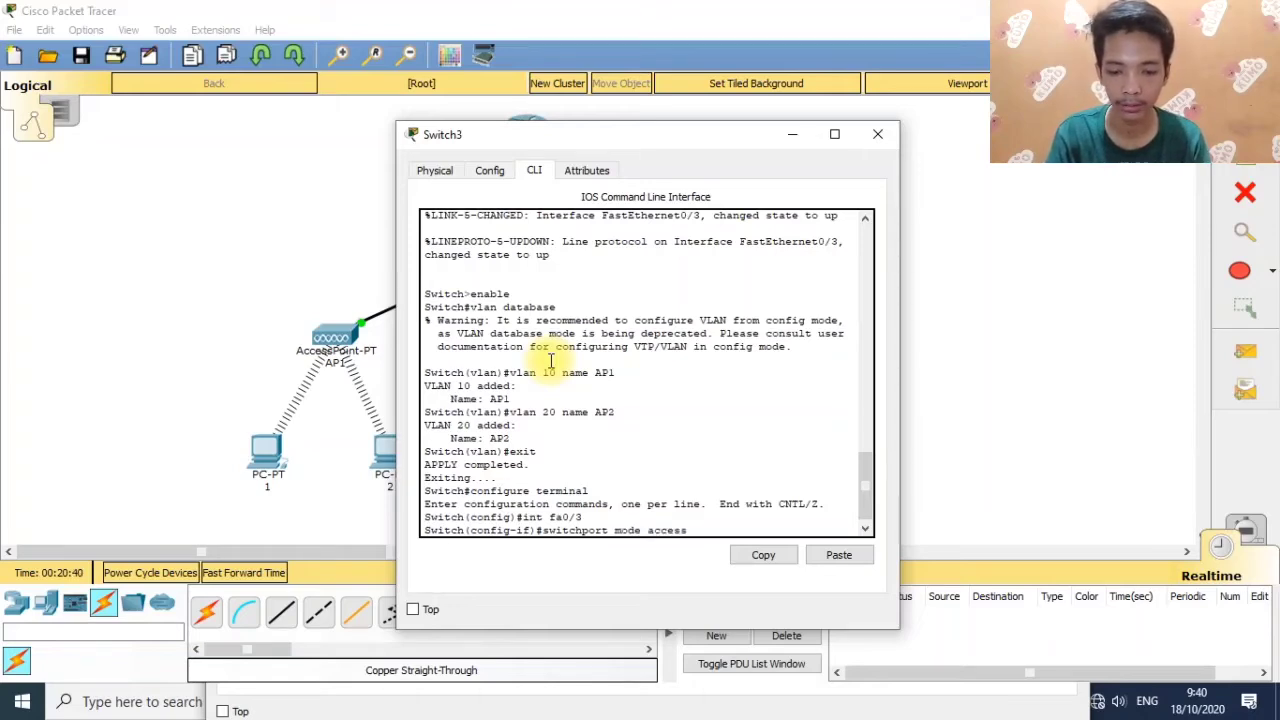
key(Return)
Assign interface fa0/3 to VLAN 10 with switchport access vlan 10 and exit interface configuration.
text(sw)
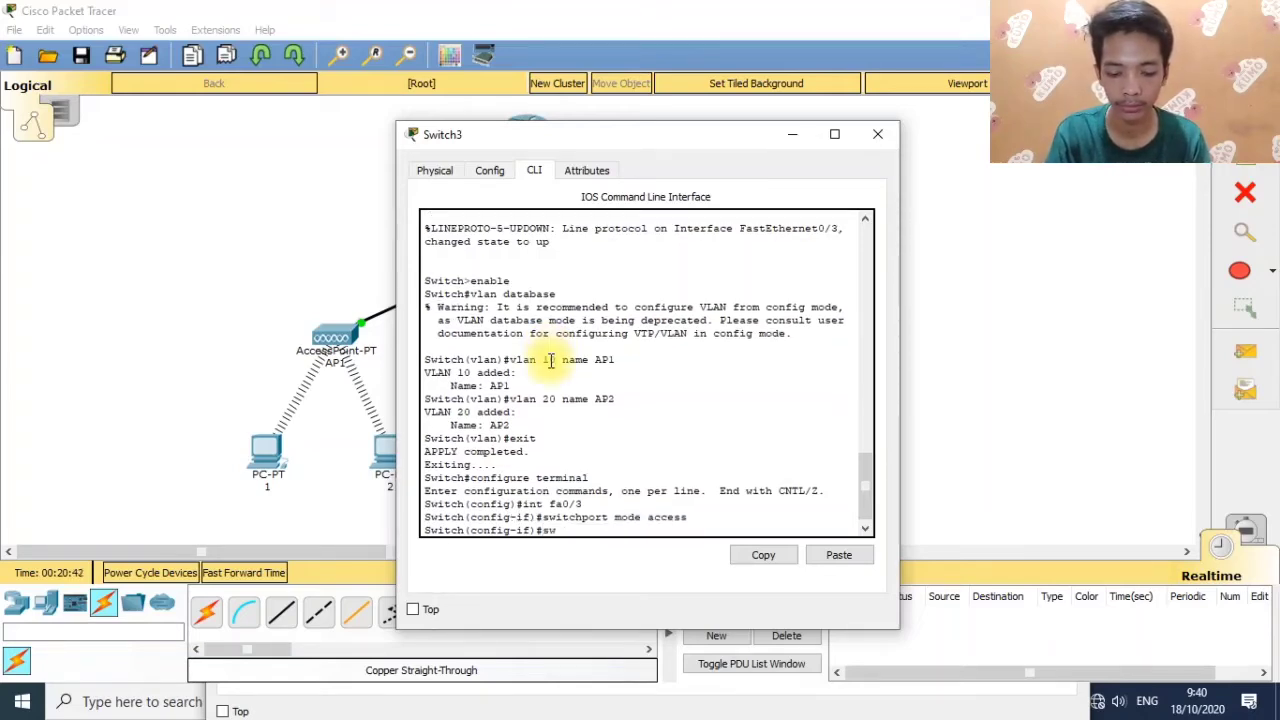
text(itchport a)
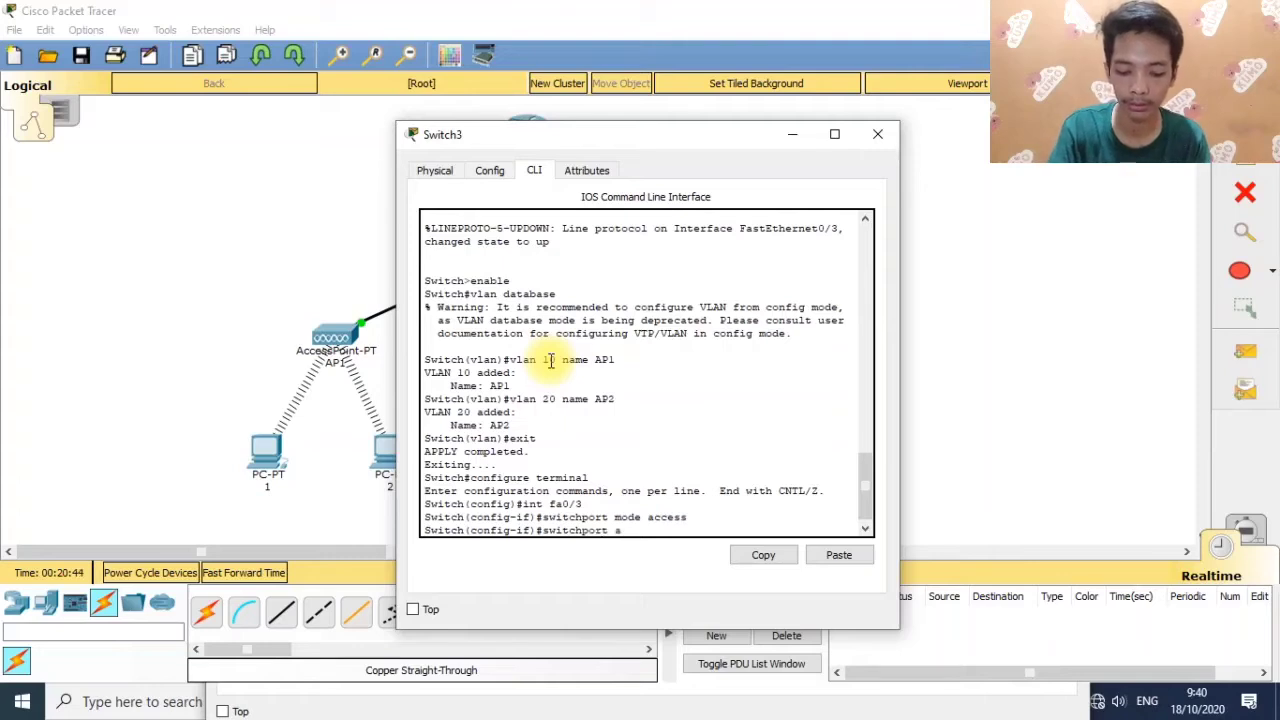
text(ccess v)
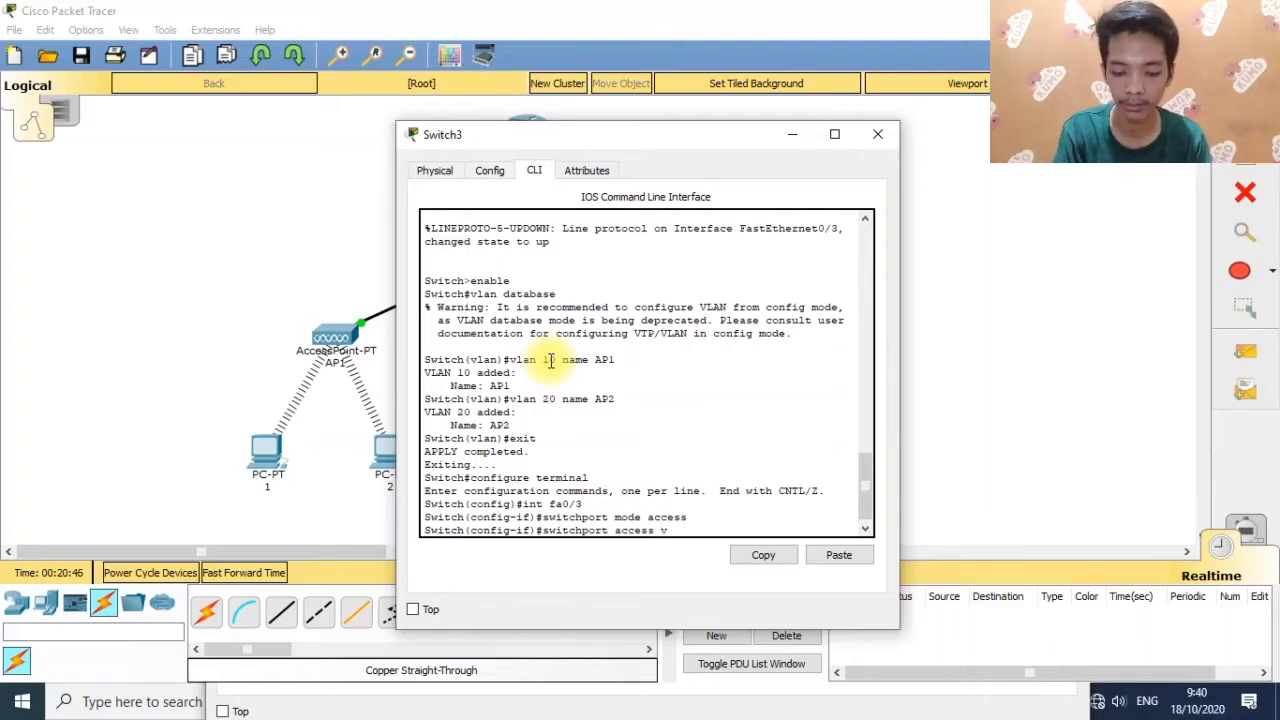
text(lan 10)
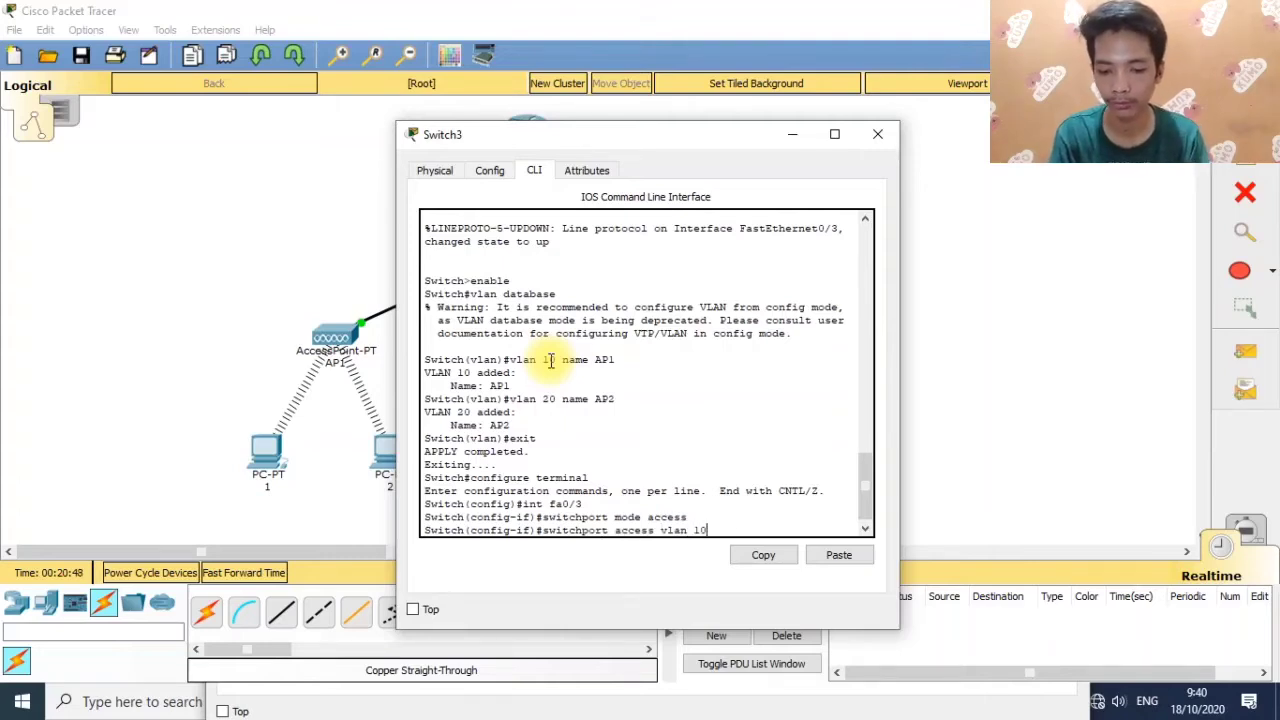
key(Return)
text(exit)
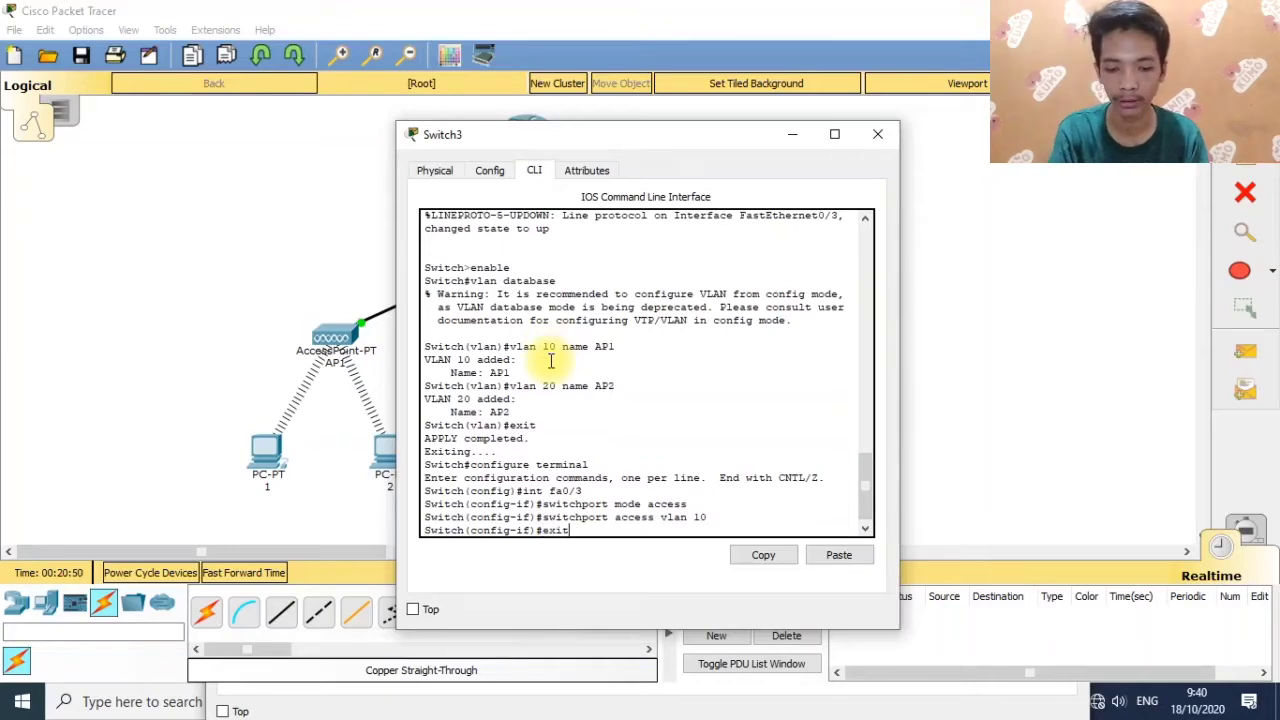
key(Return)
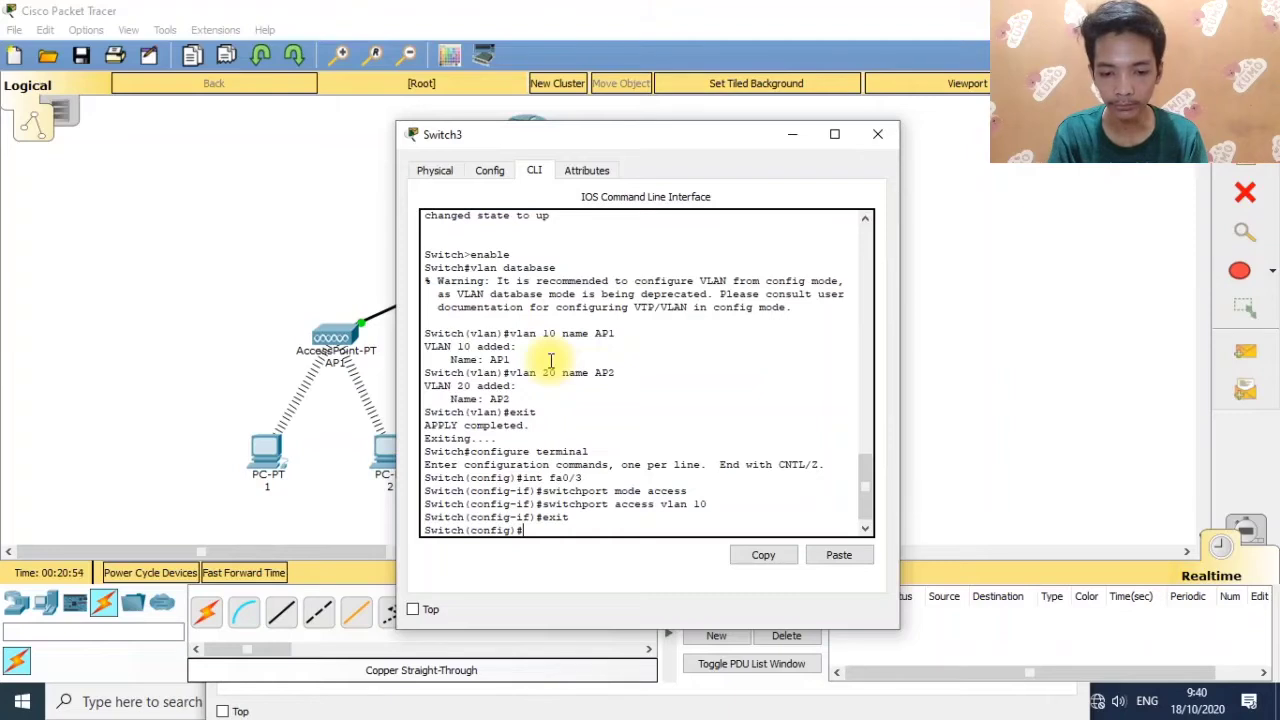
Reopen interface fa0/3 for configuration with int fa0/3 and set it to access mode with switchport mode access.
text(int)
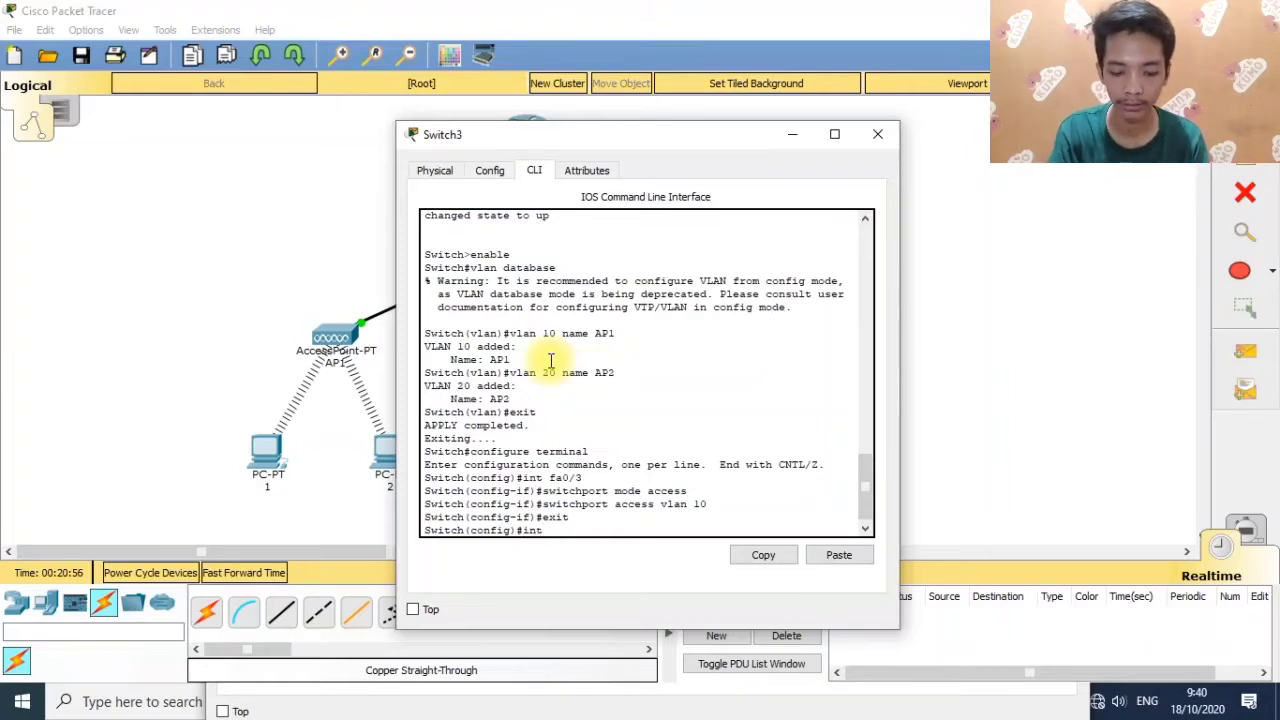
text( fa)
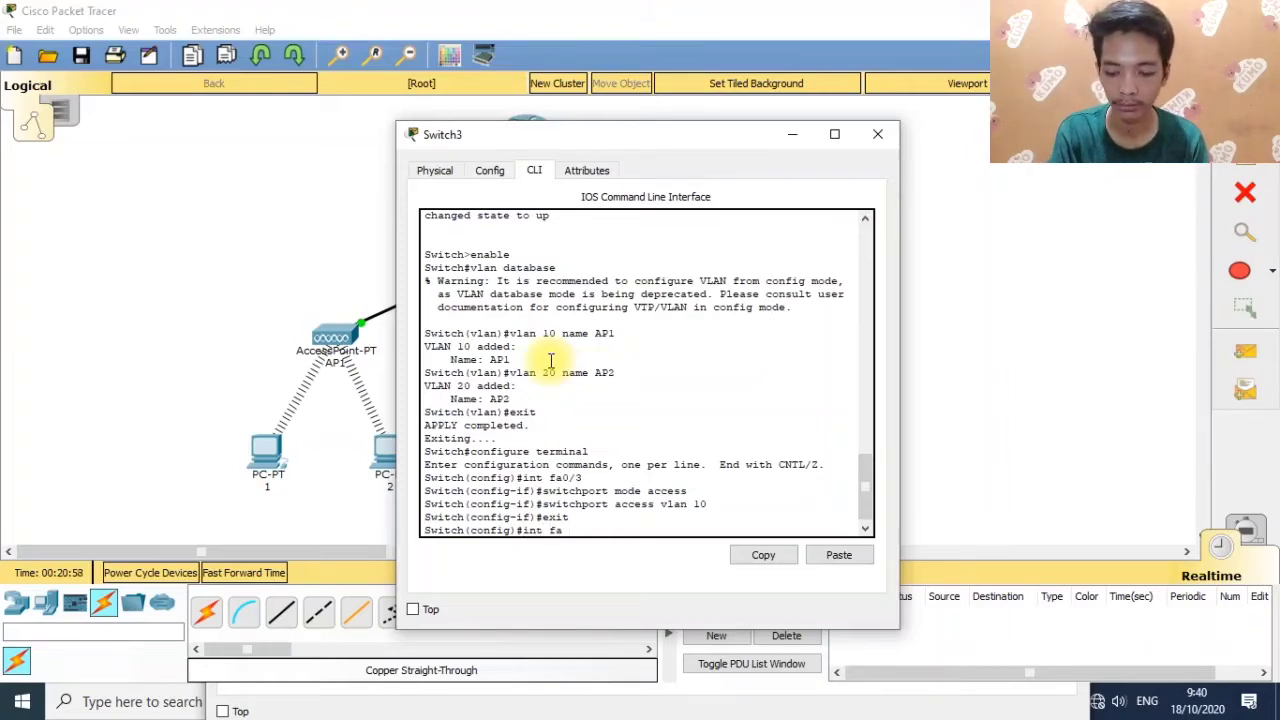
text(0/3)
key(Return)
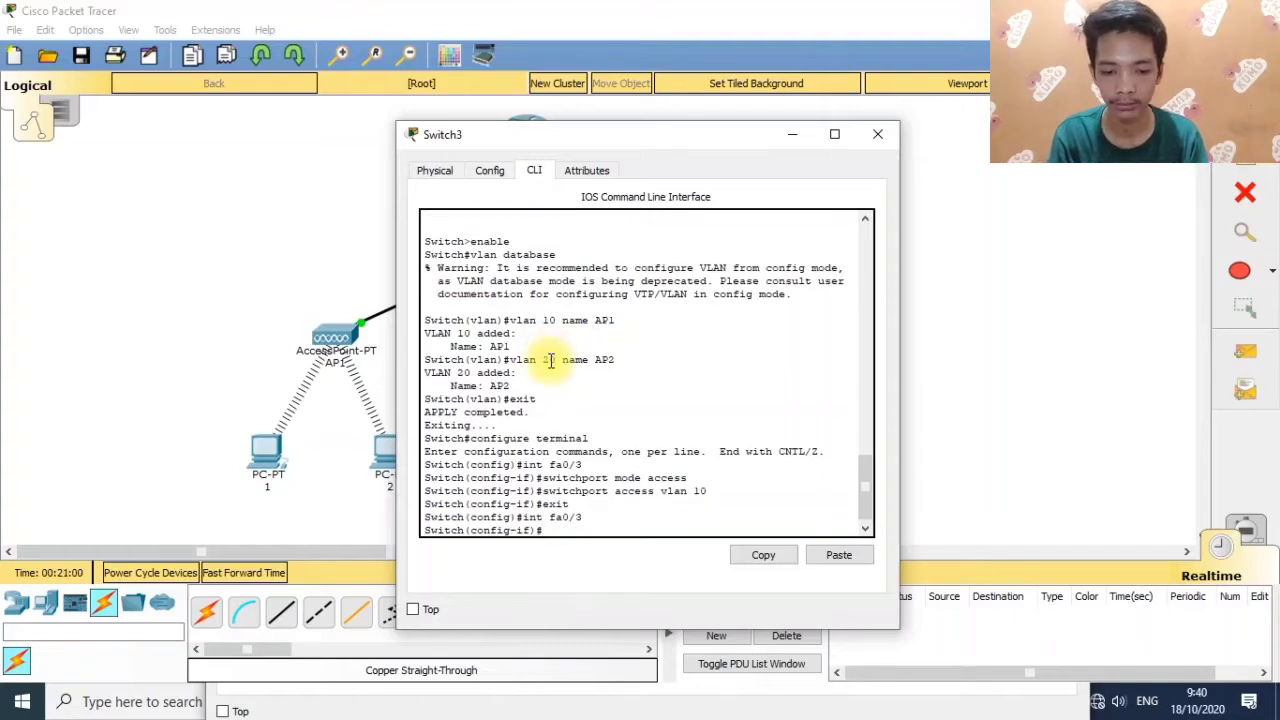
text(swit)
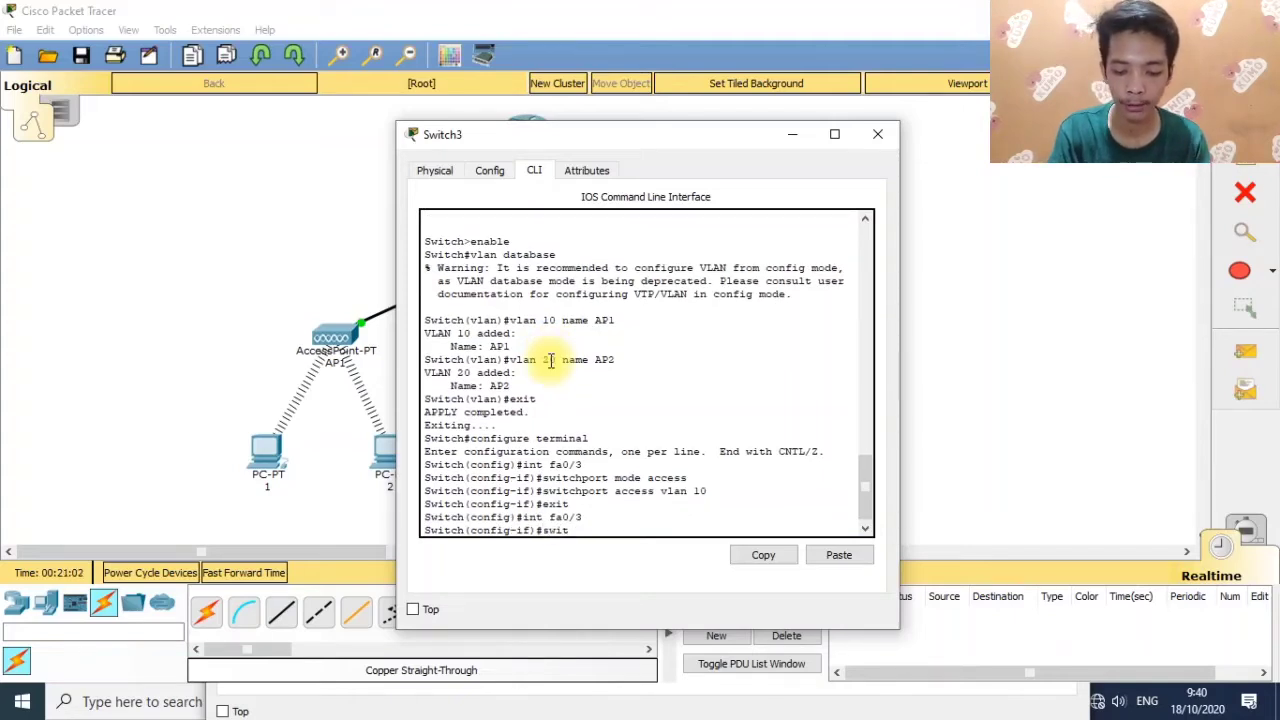
text(chport)
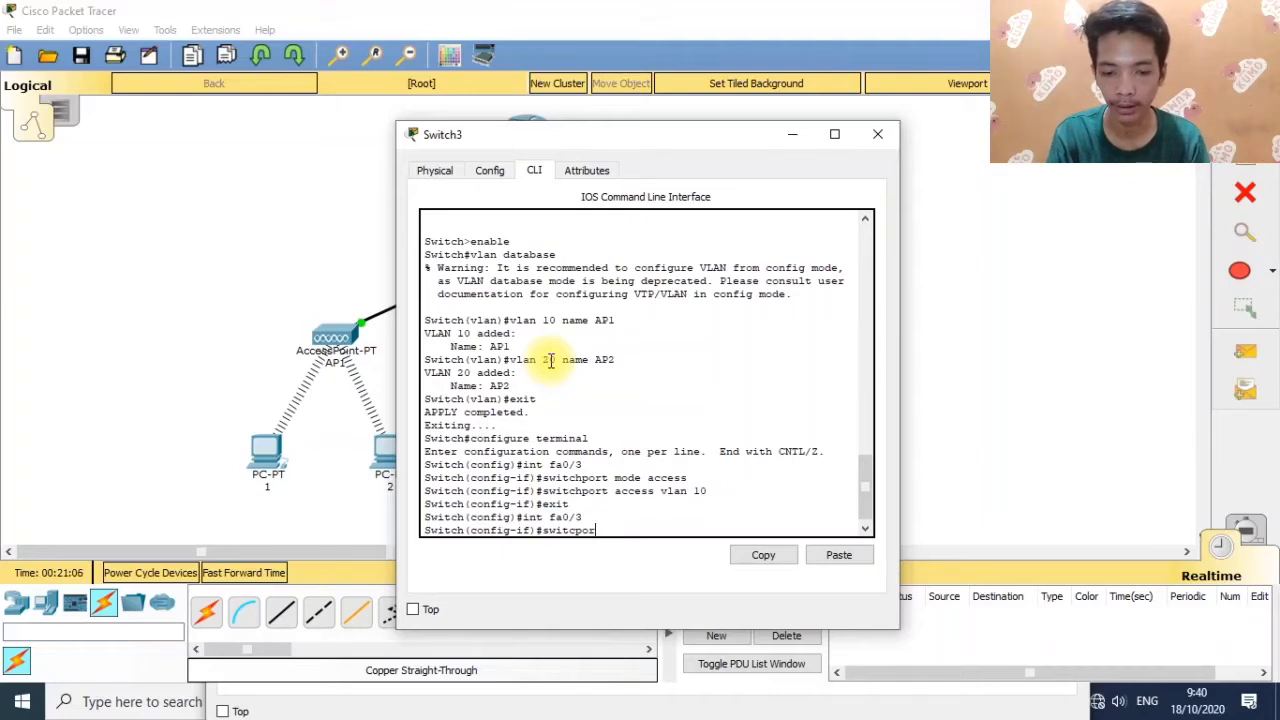
key(BackSpace)
text(h)
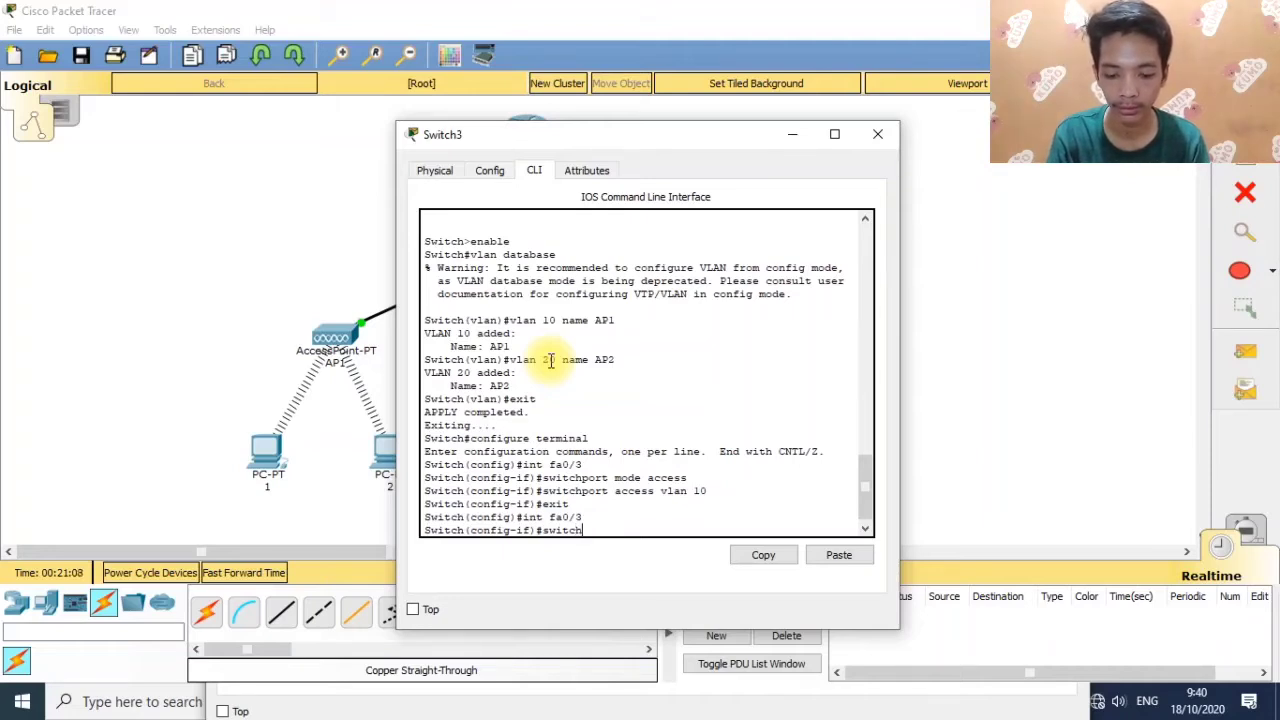
text(port)
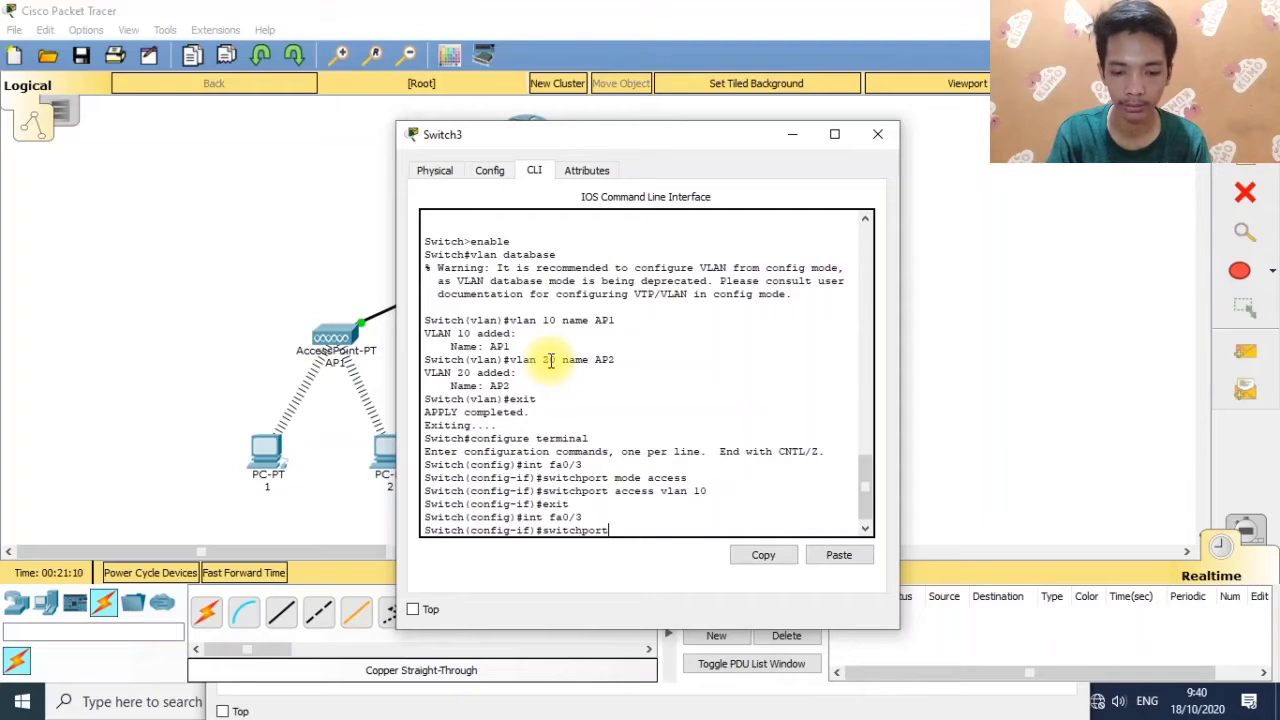
text( mode ac)
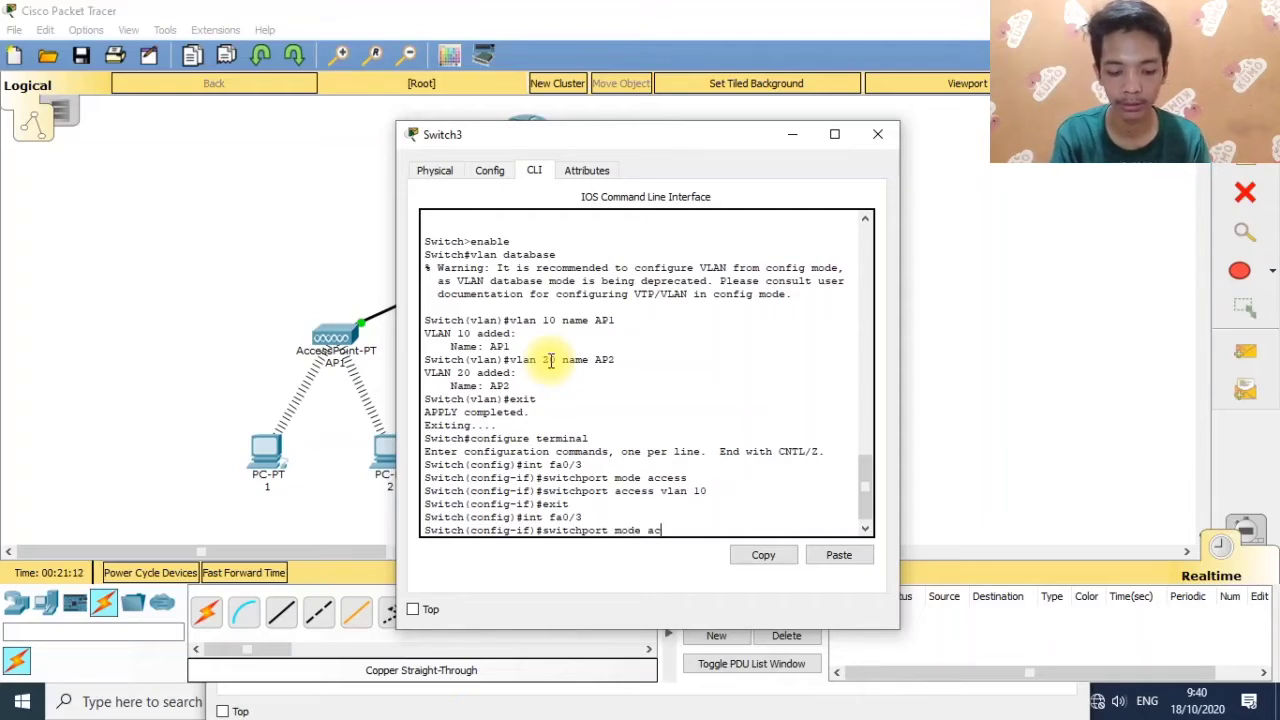
text(cess)
key(Return)
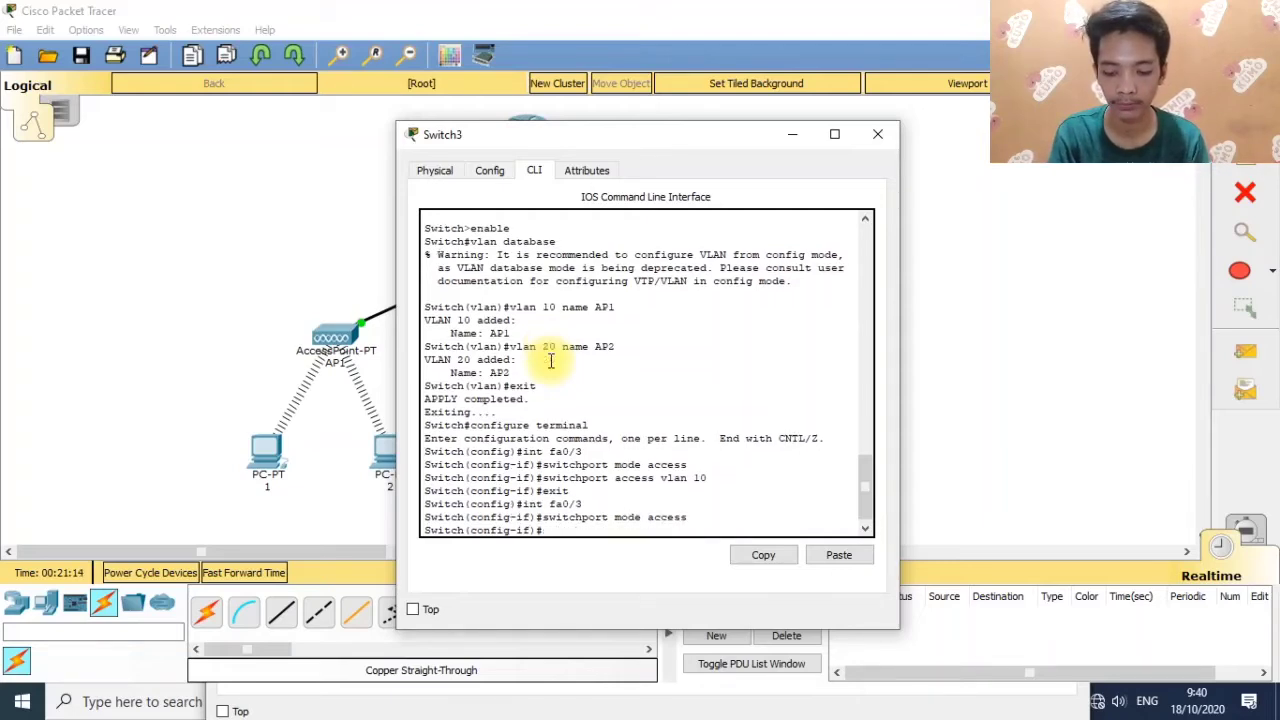
Assign interface fa0/3 to VLAN 20 with switchport access vlan 20 and exit interface configuration.
text(switchpo)
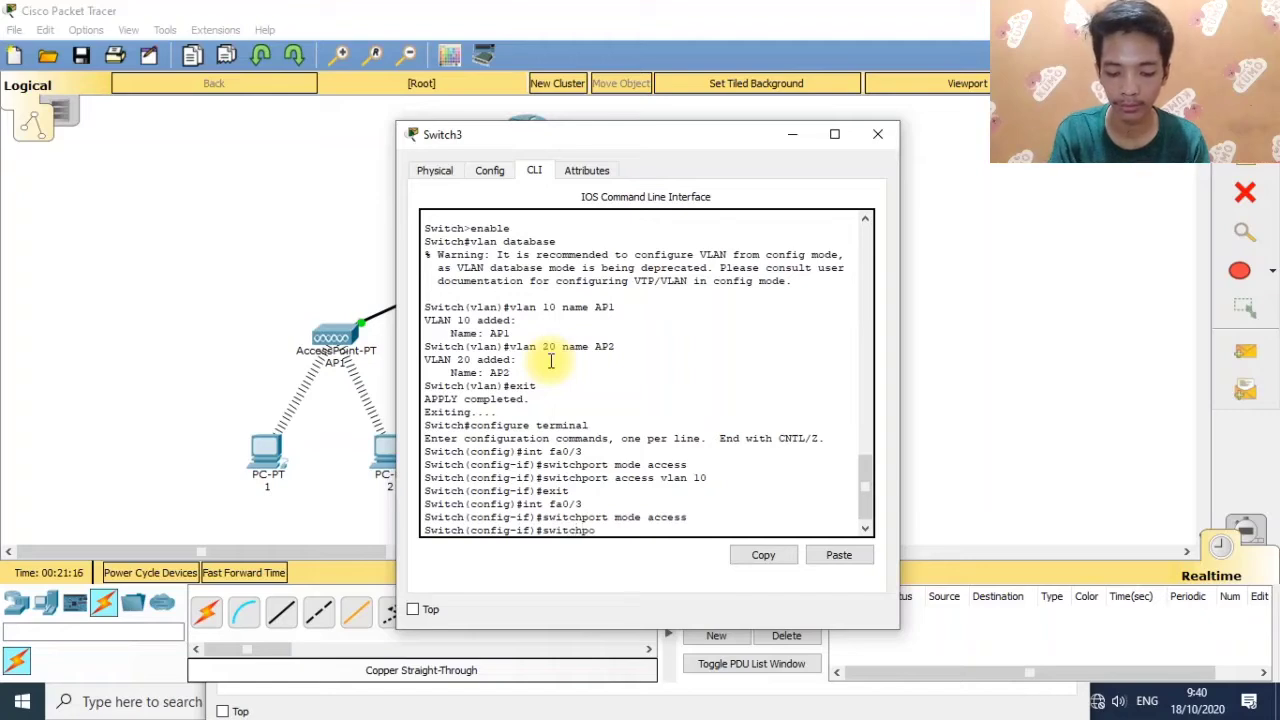
text(rt a)
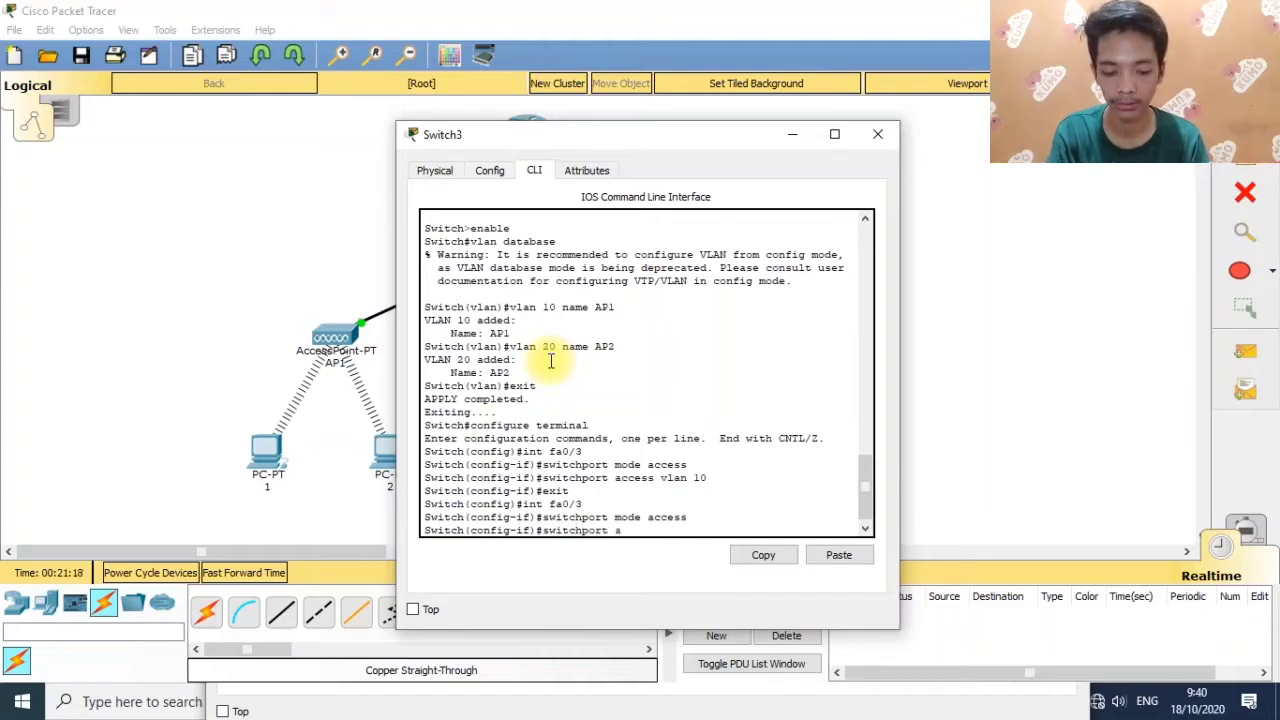
text(ccess v)
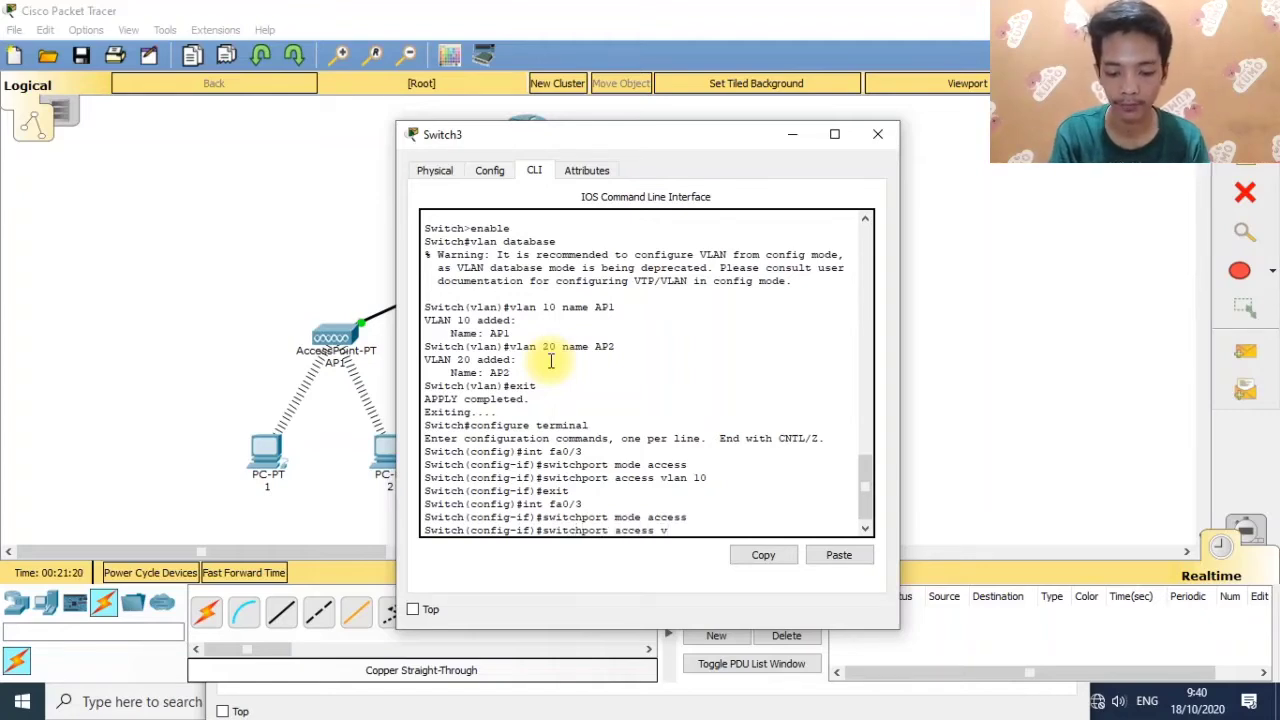
text(lan 20)
key(Return)
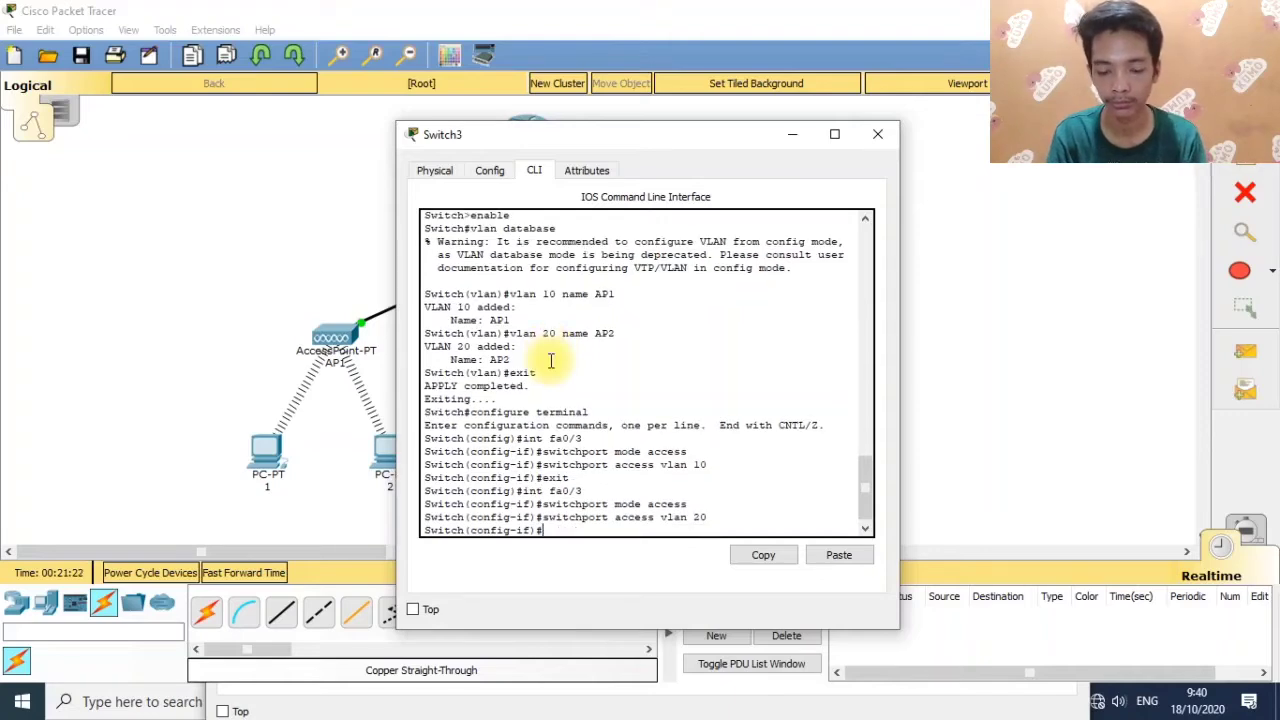
text(exit)
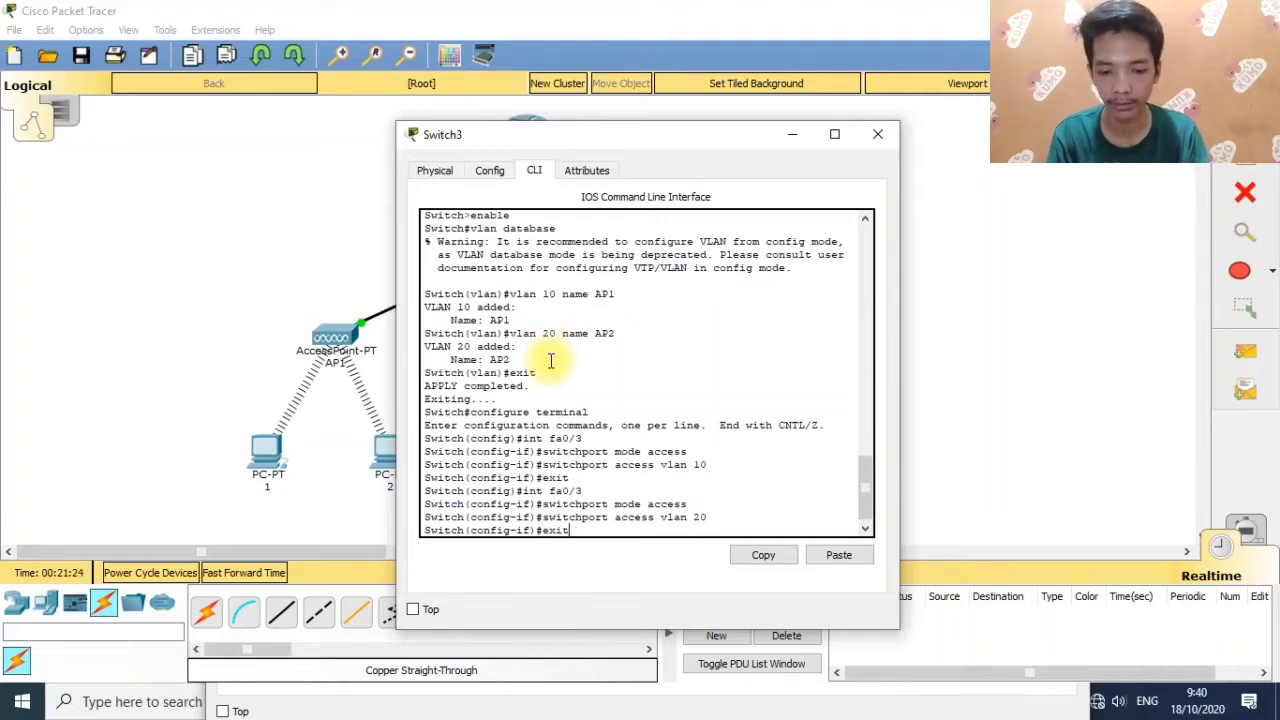
key(Return)
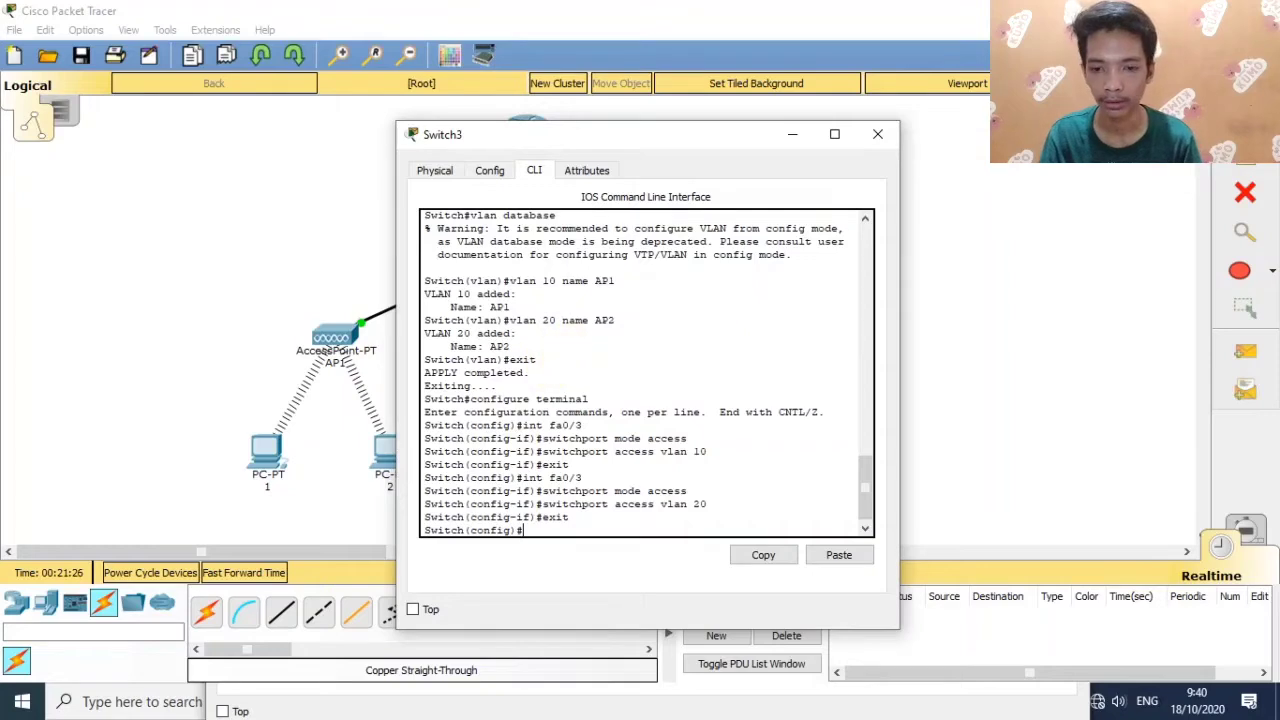
Close Switch3's configuration window and fast-forward the network's simulation time.
click(876, 148)
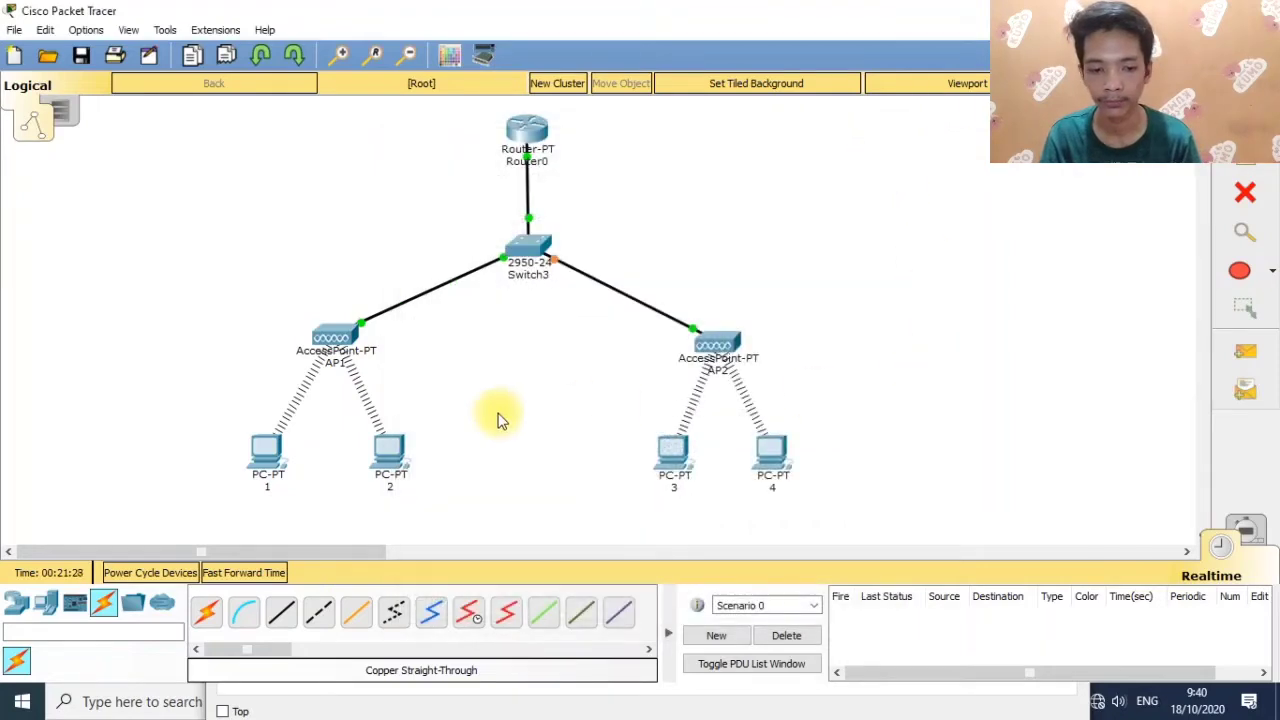
click(270, 575)
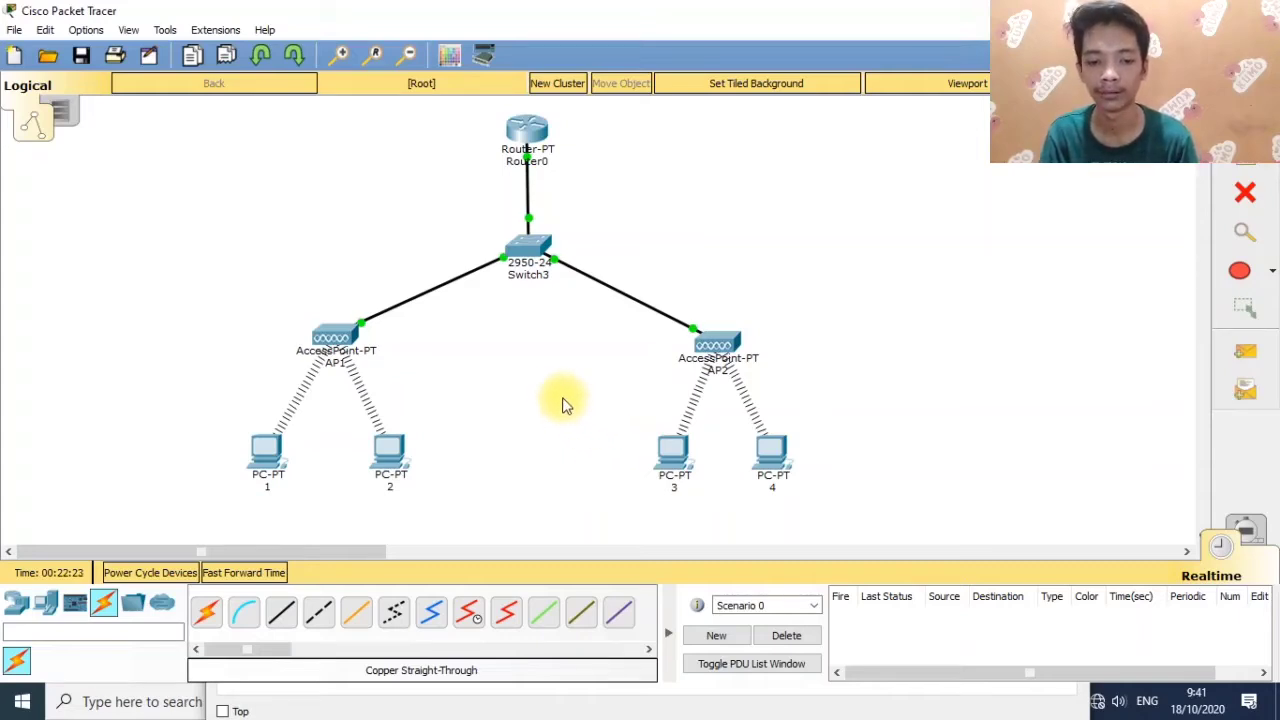
Test connectivity within VLAN 10 by sending a simple PDU from PC 1 to PC 2.
click(1245, 351)
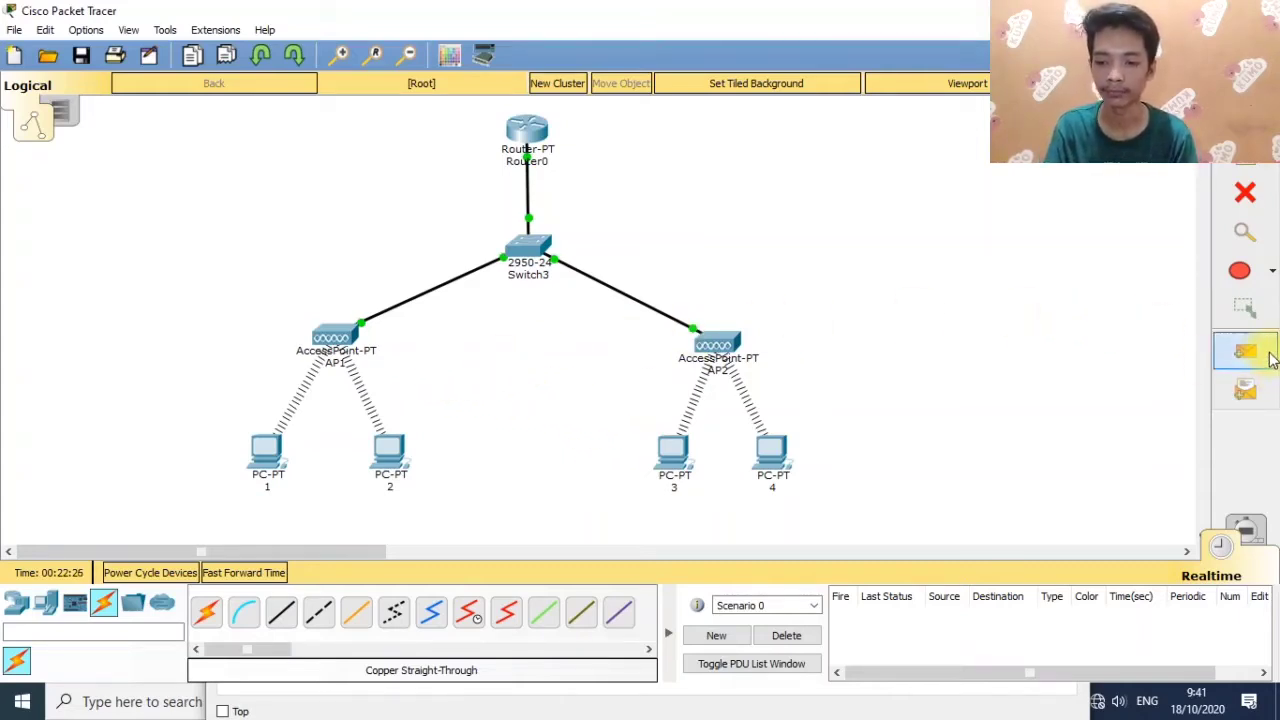
click(270, 457)
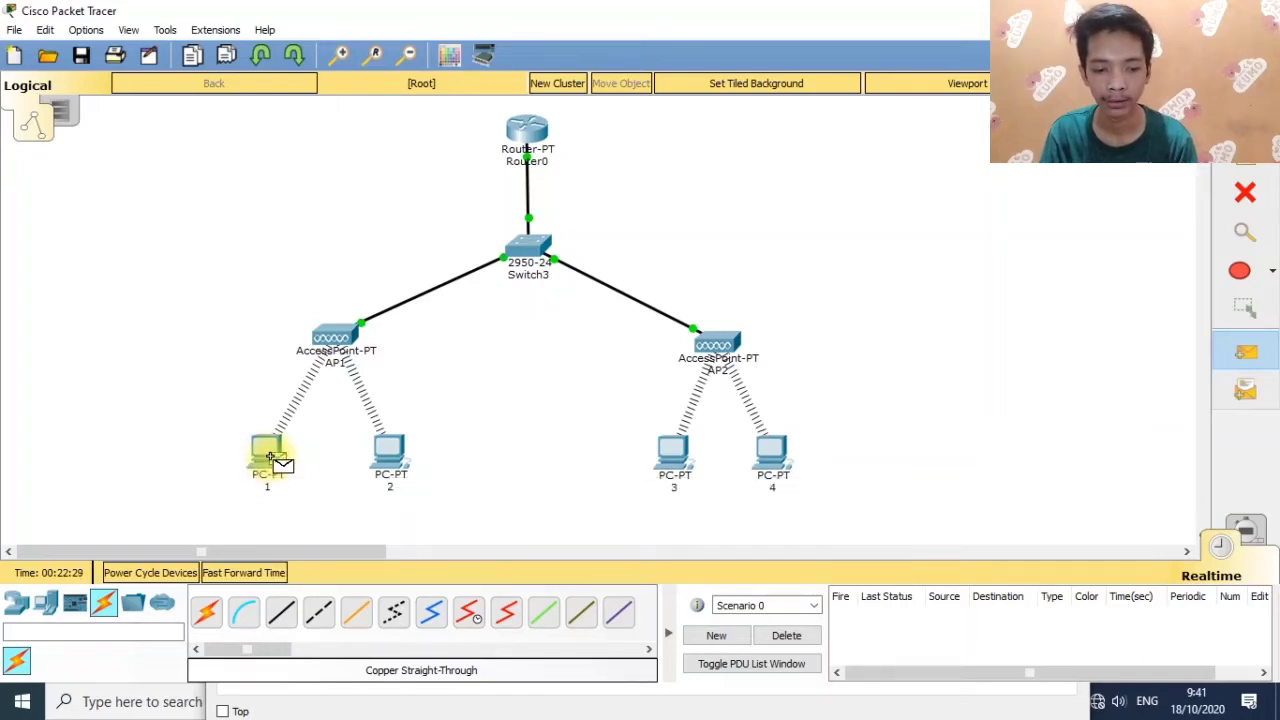
click(395, 452)
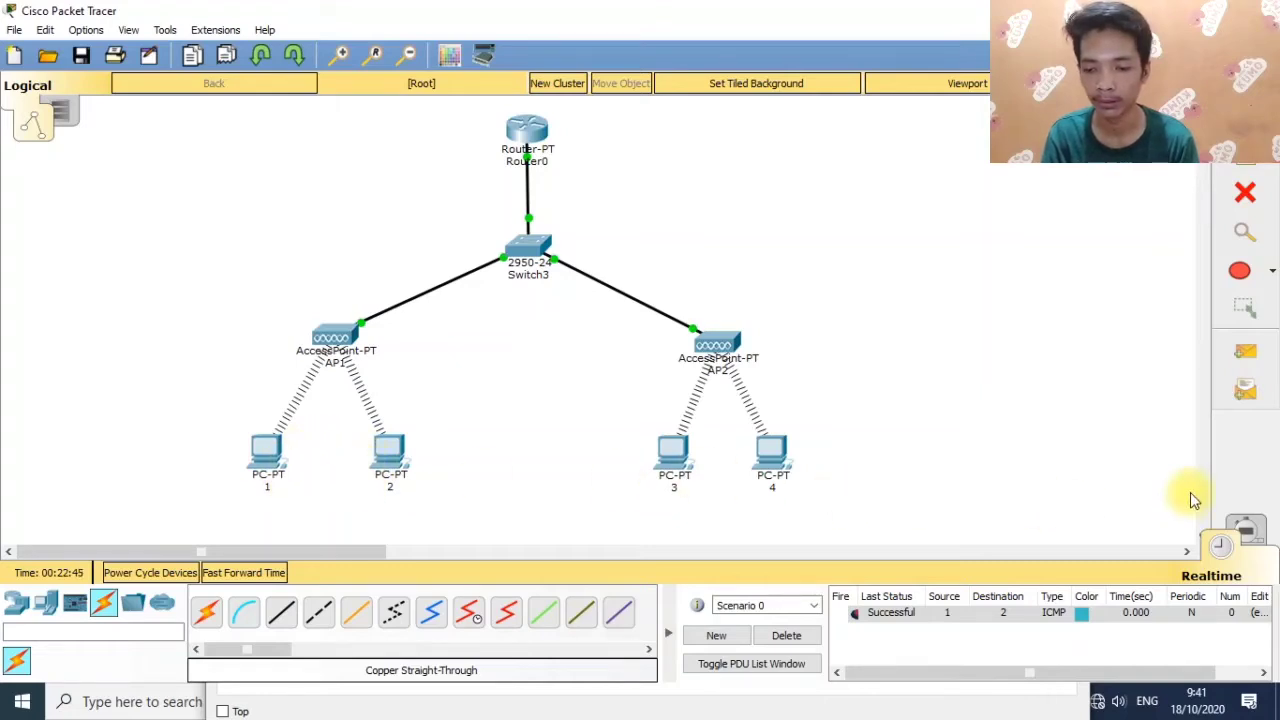
Test connectivity between the two VLANs by sending a simple PDU from PC 2 to PC 3.
click(1268, 352)
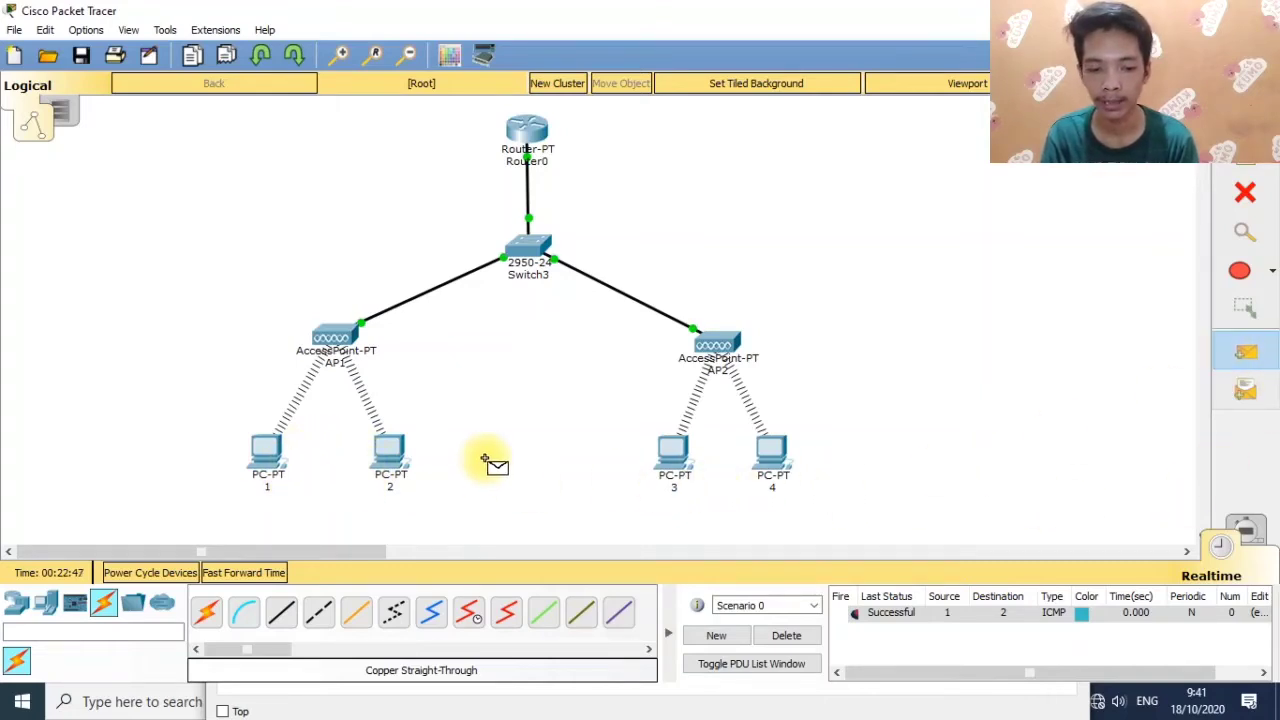
click(397, 465)
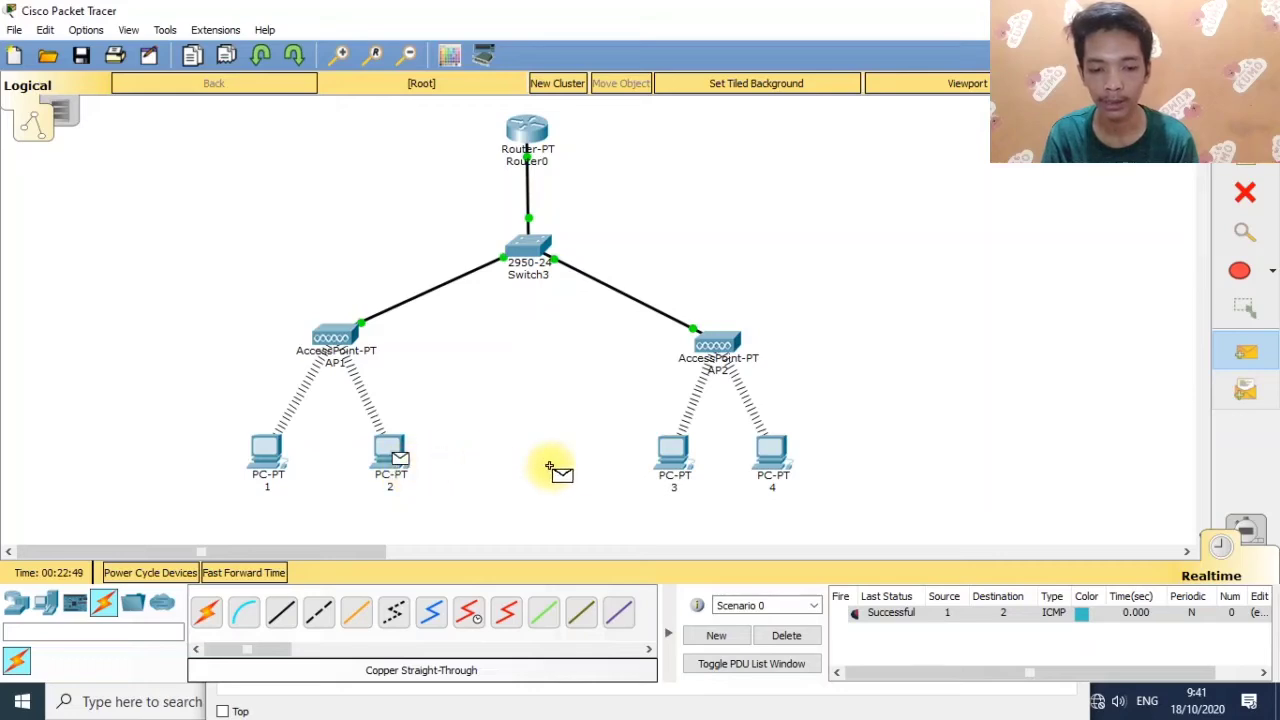
mouse_move(680, 462)
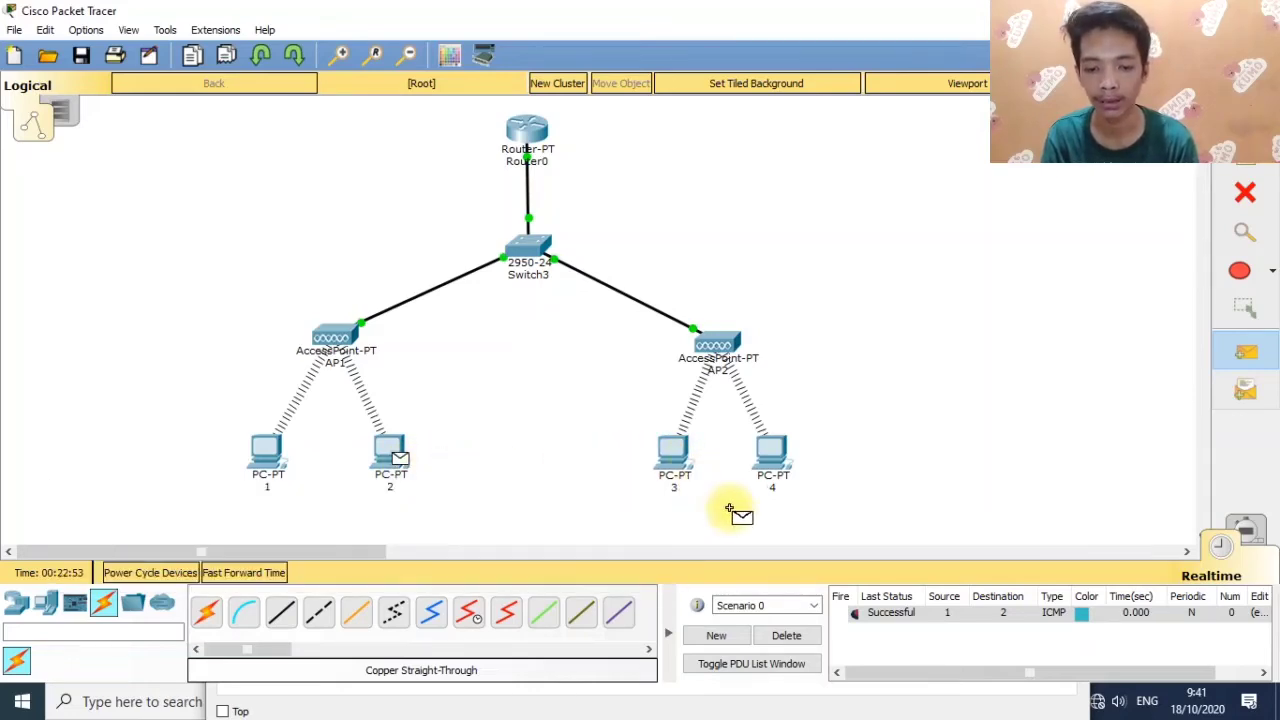
click(683, 468)
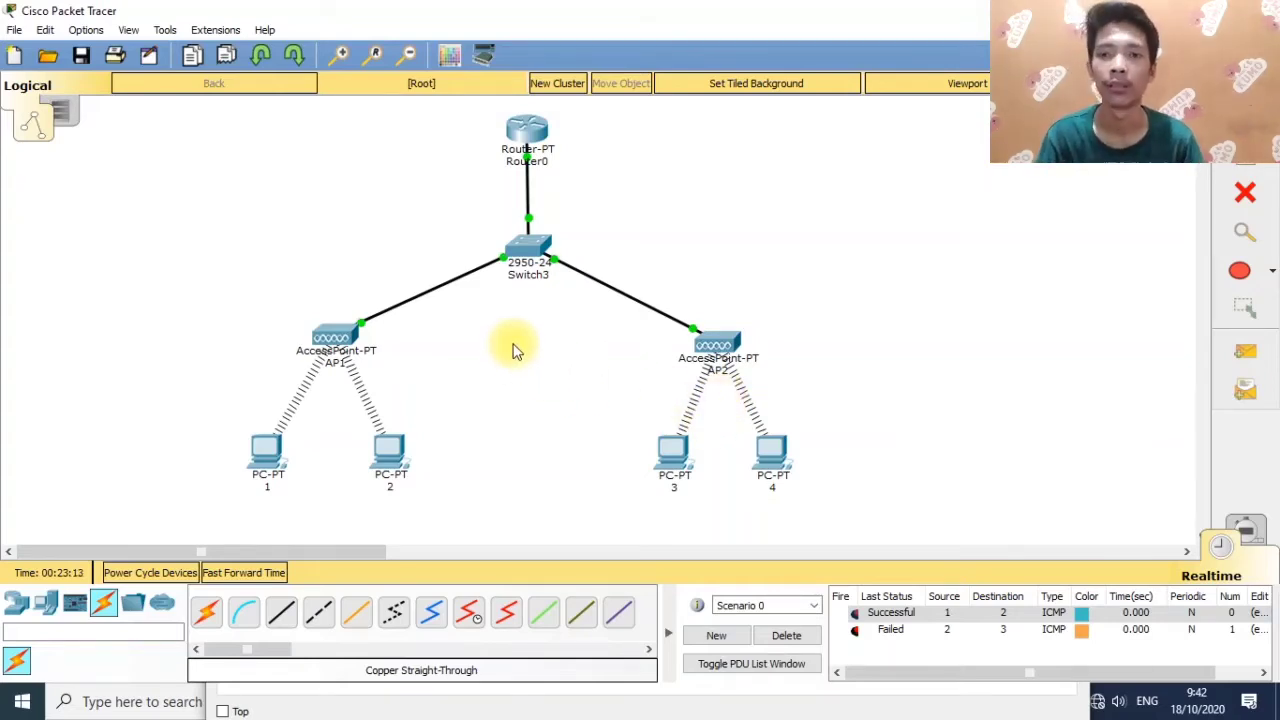
Start a new blank network file in place of the current wireless topology.
click(13, 30)
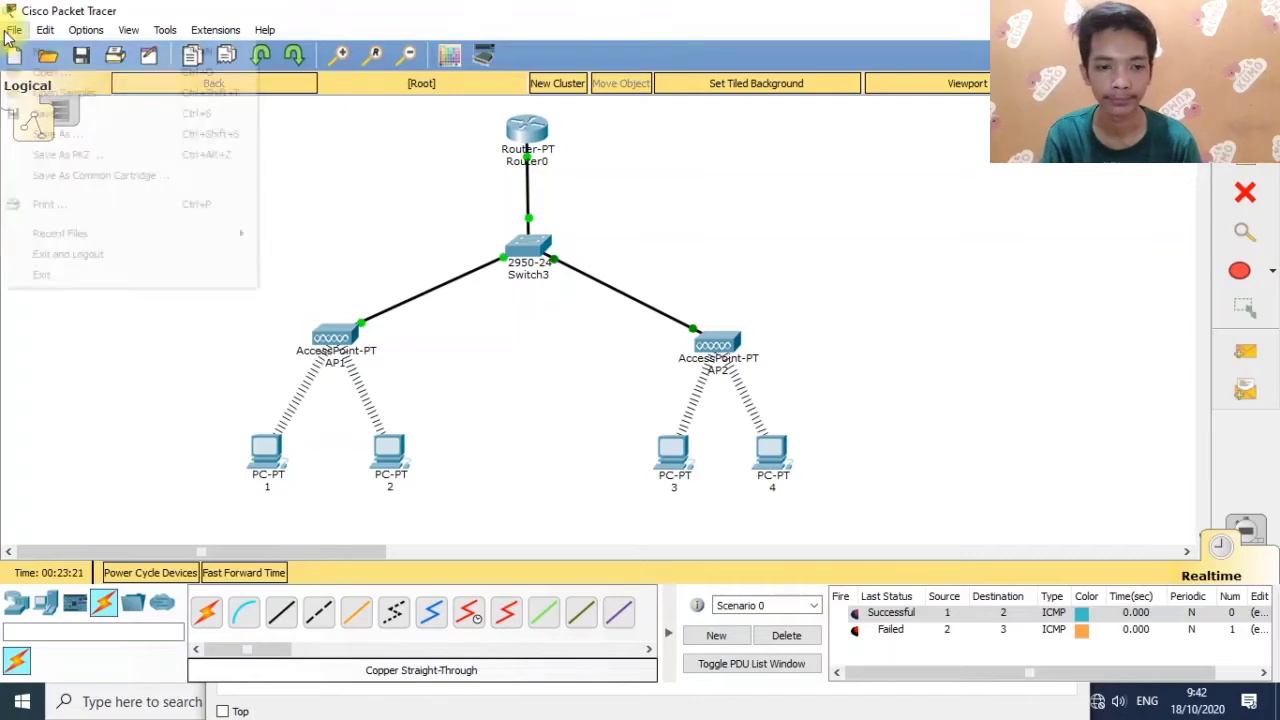
mouse_move(45, 30)
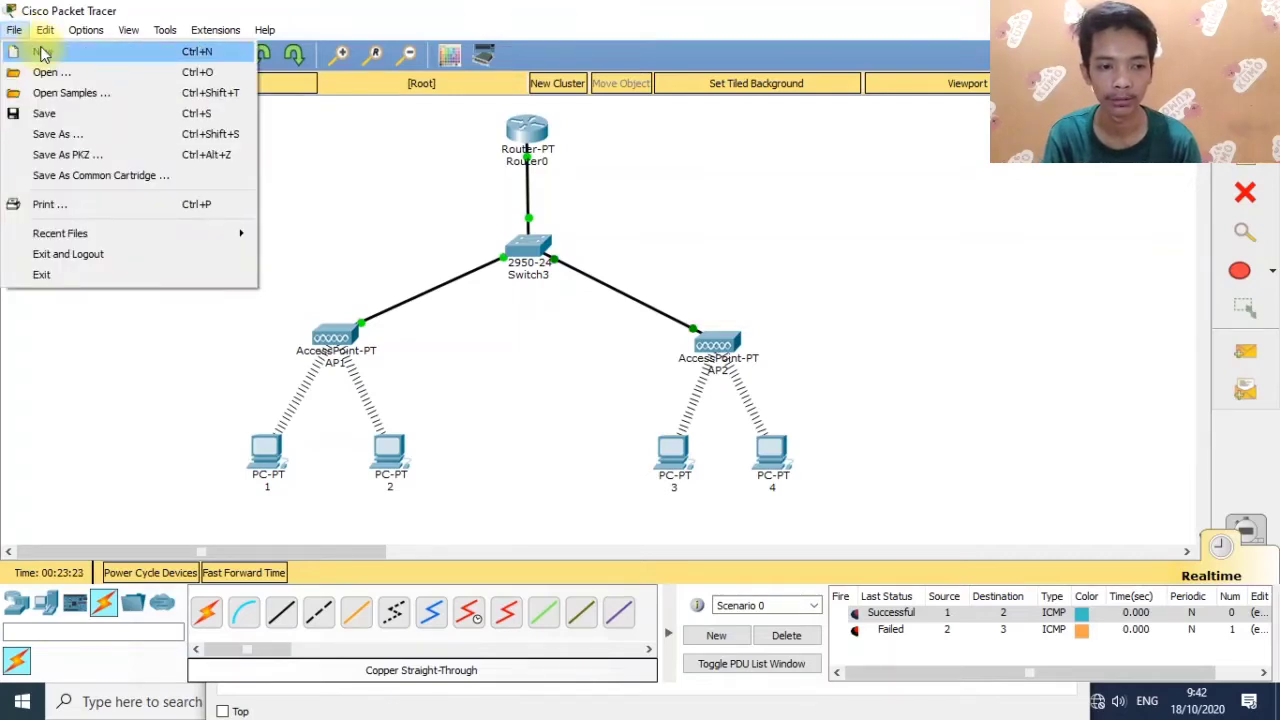
click(46, 50)
click(689, 371)
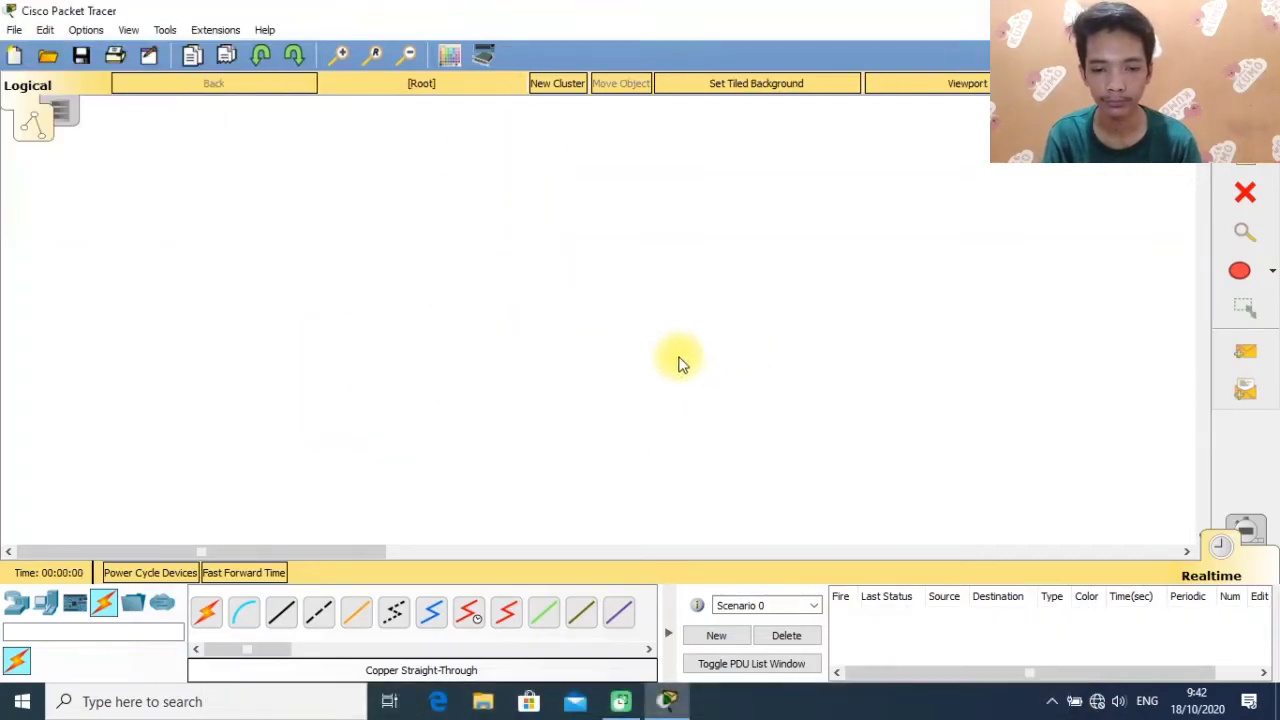
Place a 2950-24 switch in the upper middle of the empty workspace.
click(18, 606)
click(45, 661)
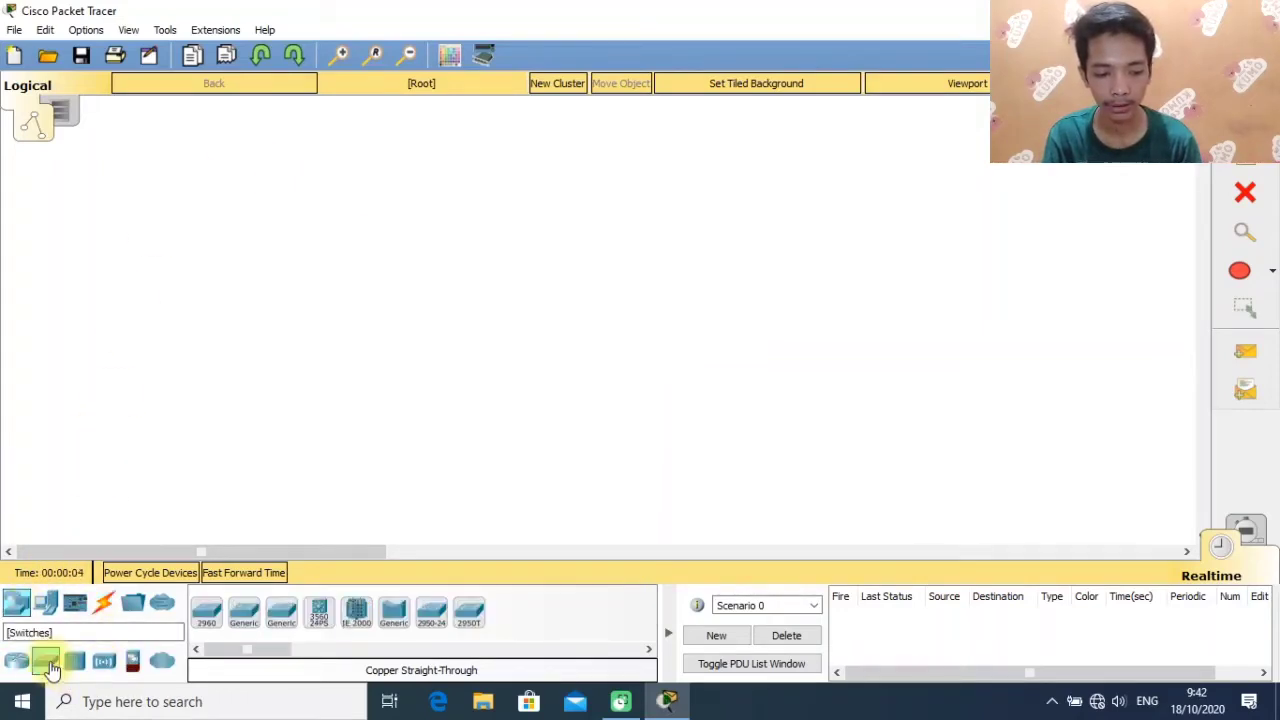
drag(440, 620, 537, 190)
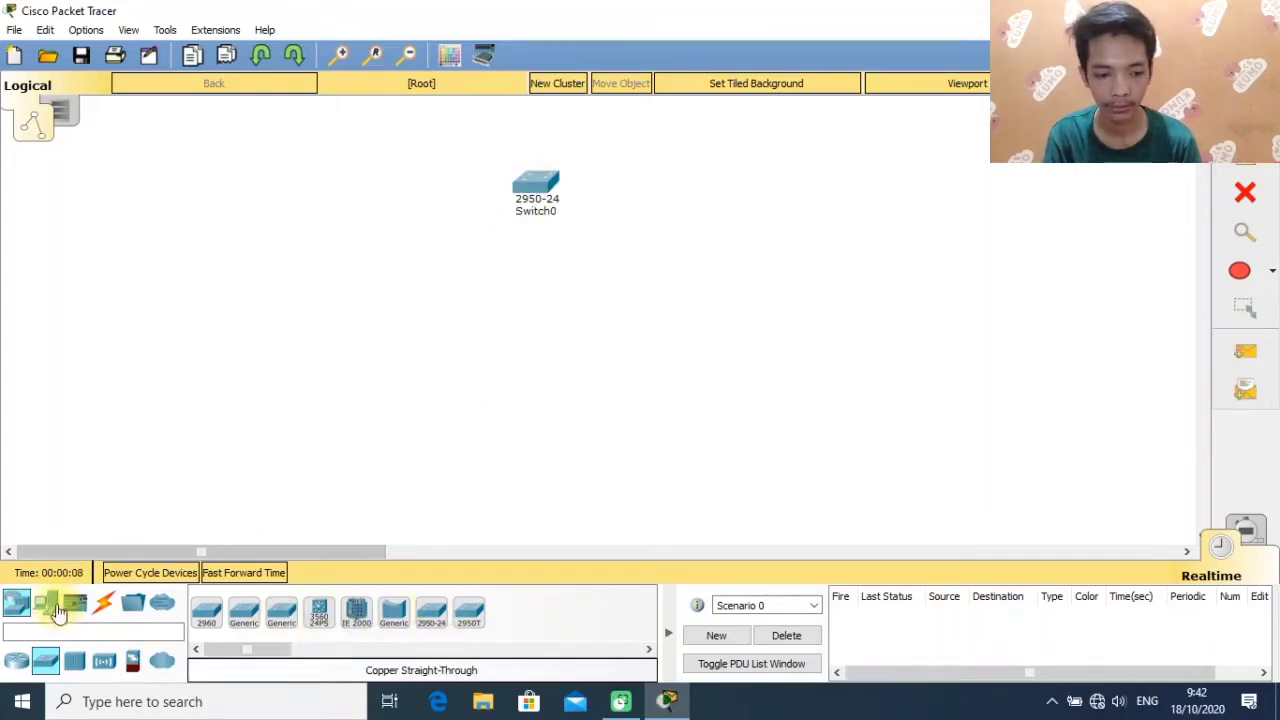
Place two generic PCs side by side below the switch, toward its left.
click(45, 601)
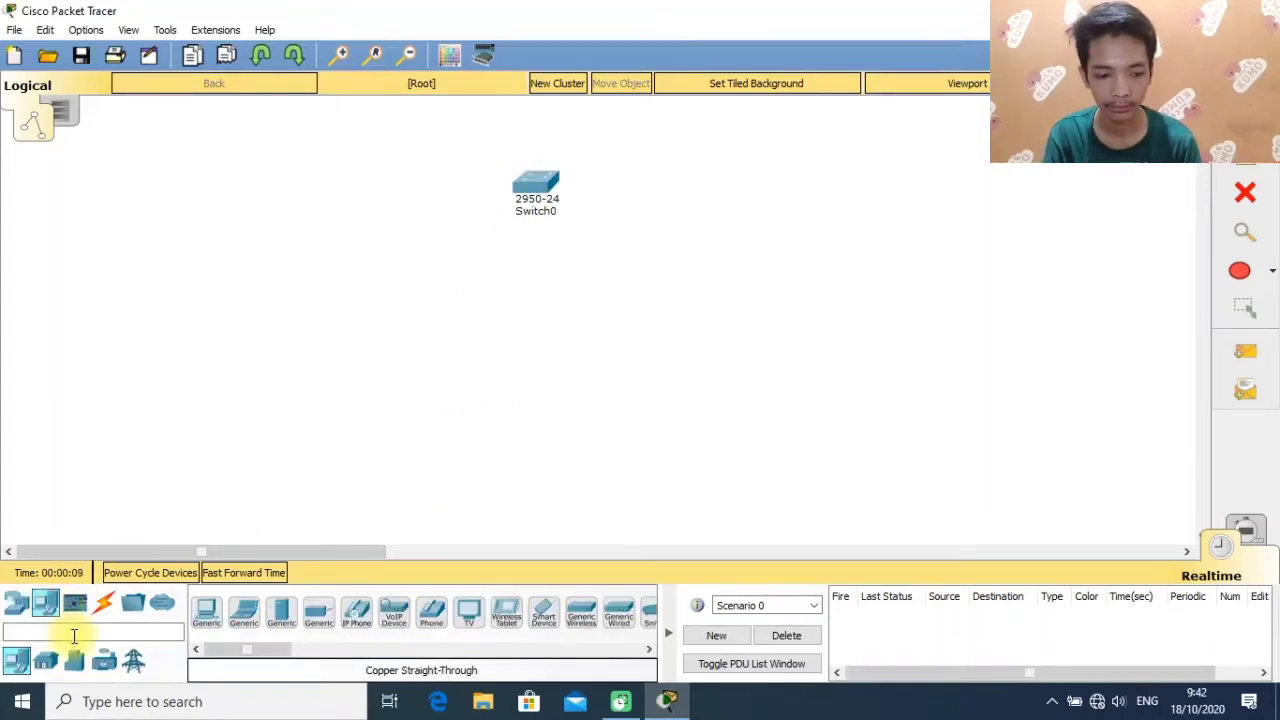
click(209, 620)
click(309, 443)
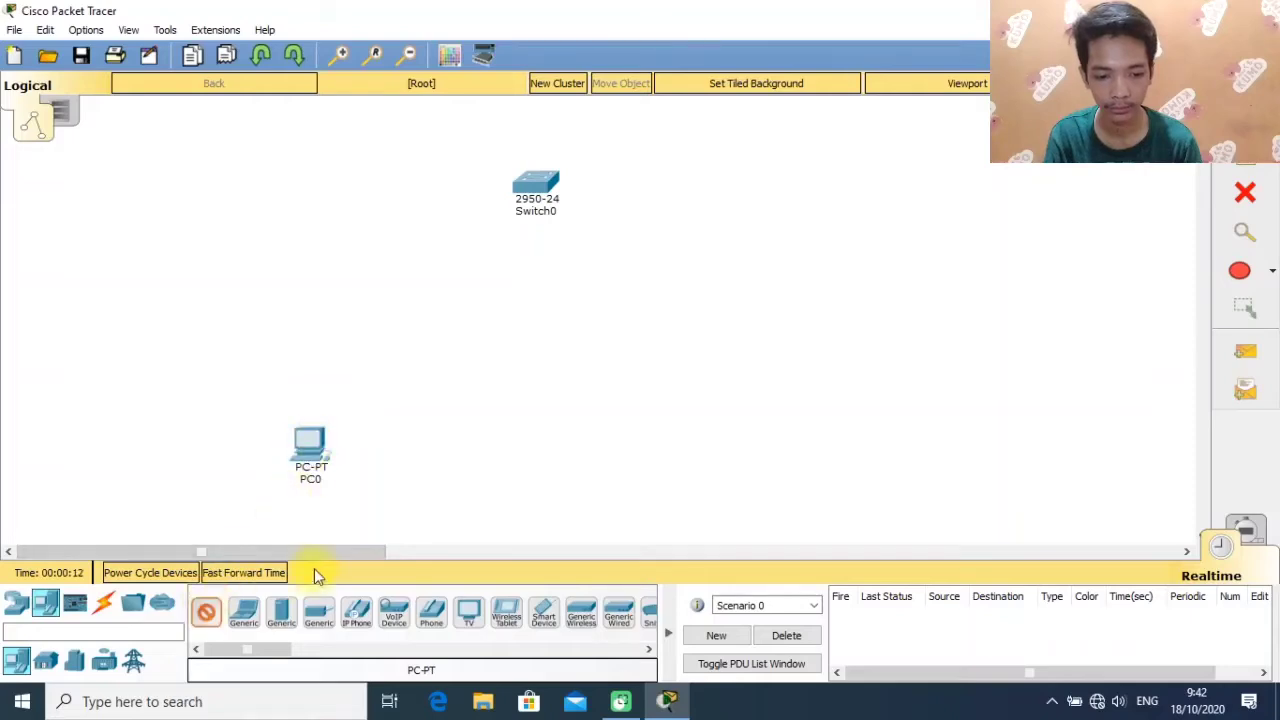
click(366, 450)
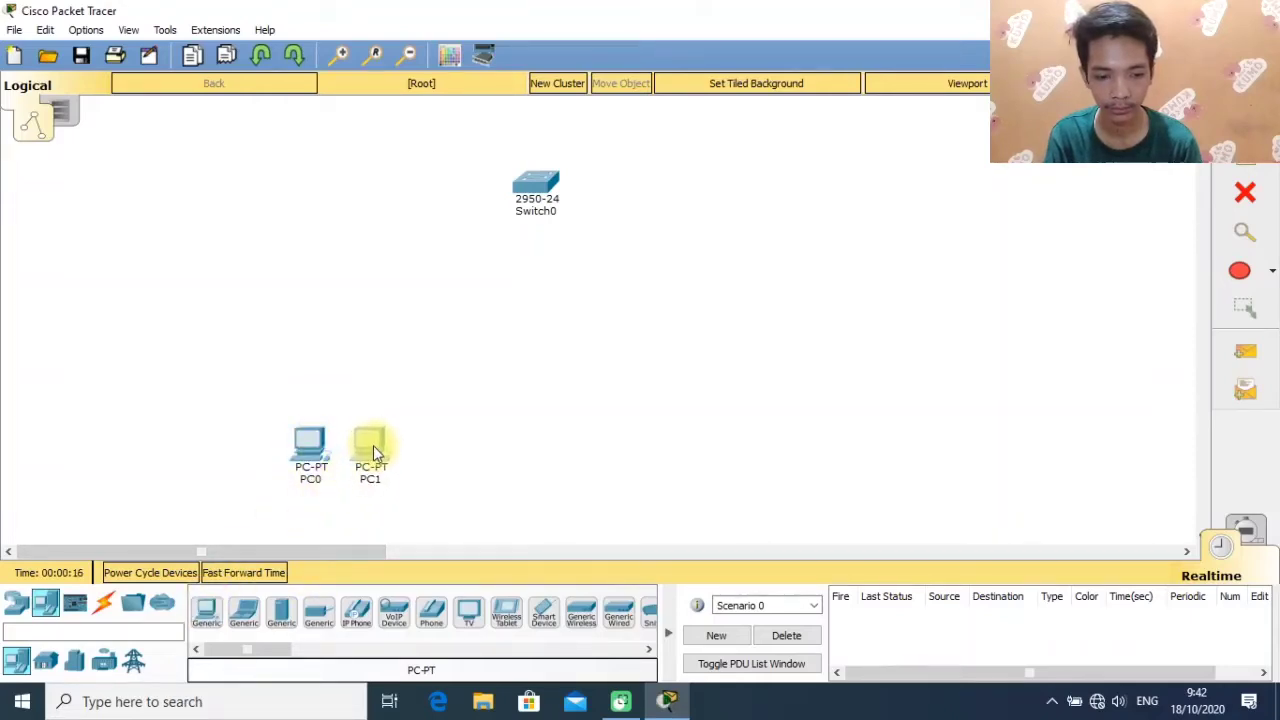
Copy the pair of PCs twice and line up the copies to the right, making a row of six PCs.
drag(265, 440, 547, 455)
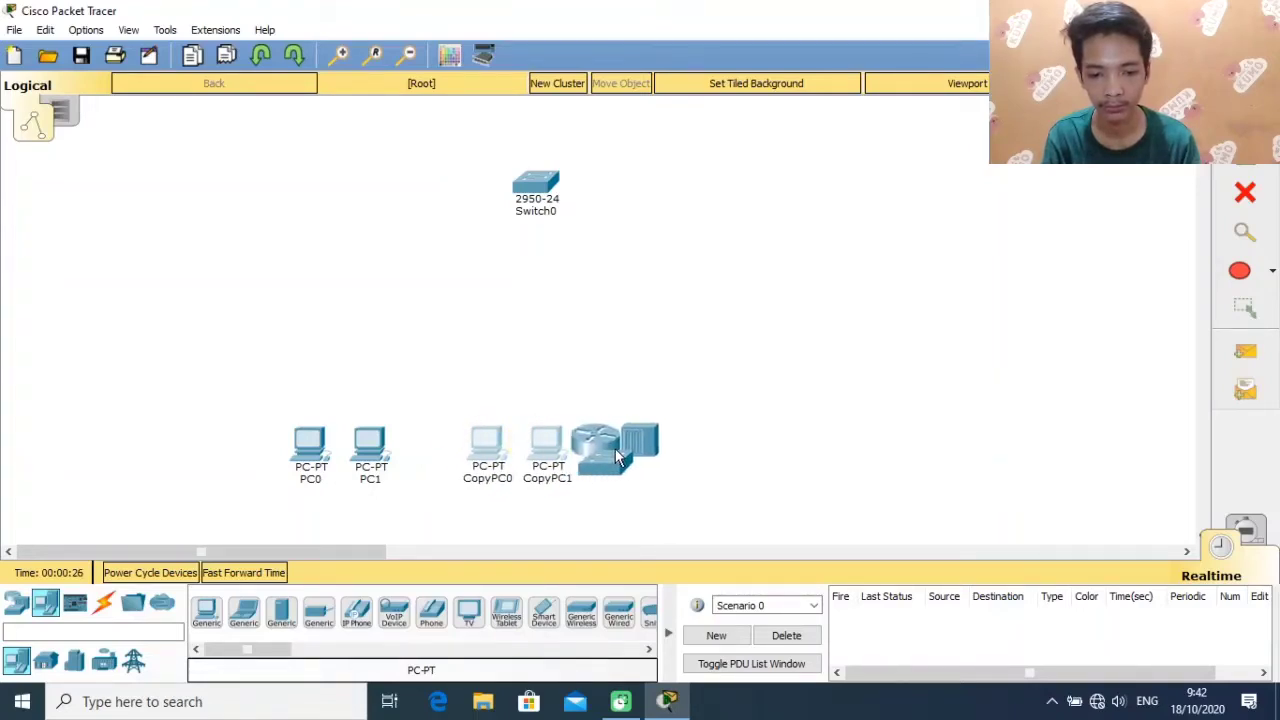
drag(617, 458, 736, 441)
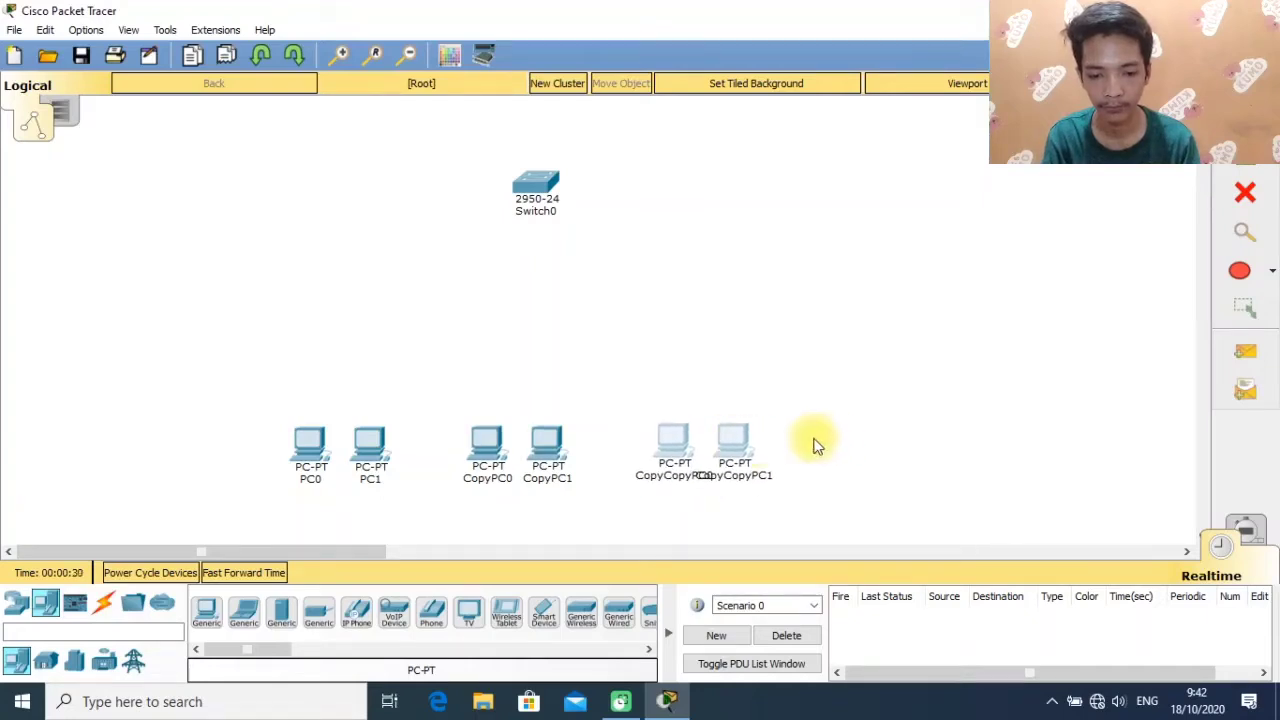
drag(740, 453, 741, 452)
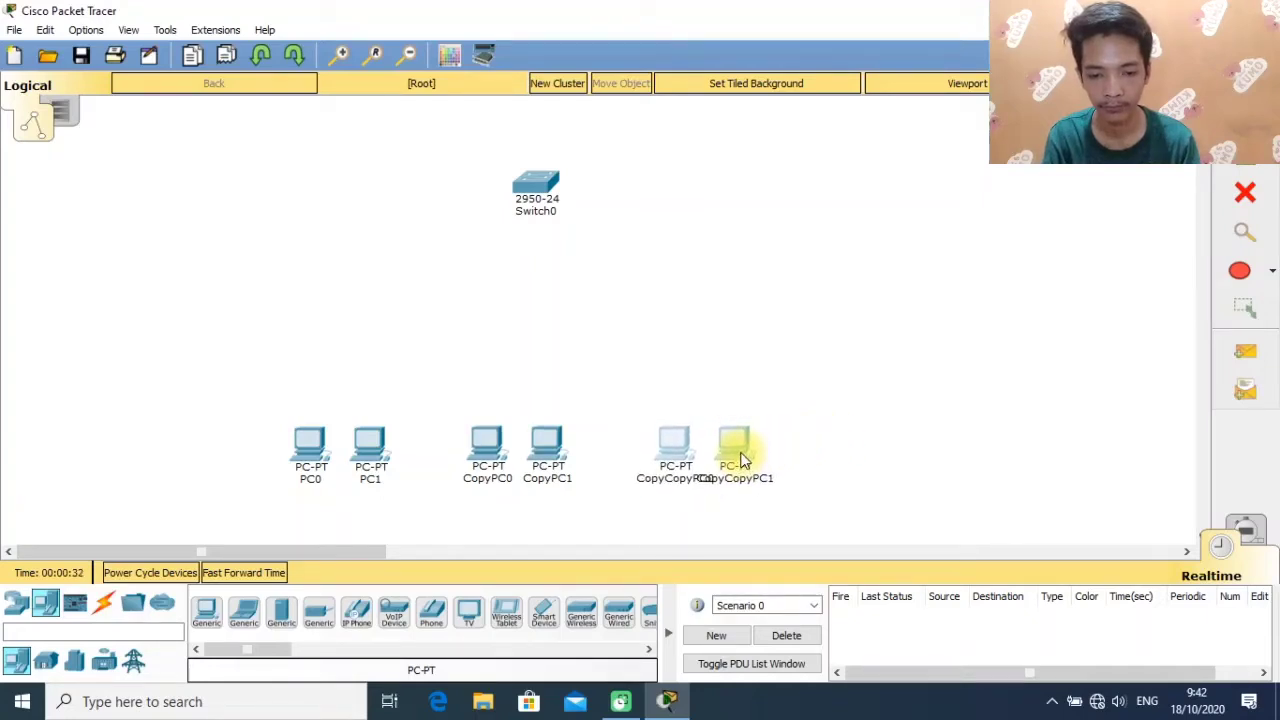
Rename the first two PCs in the row as 1 and 2.
click(316, 479)
drag(319, 479, 214, 480)
text(1)
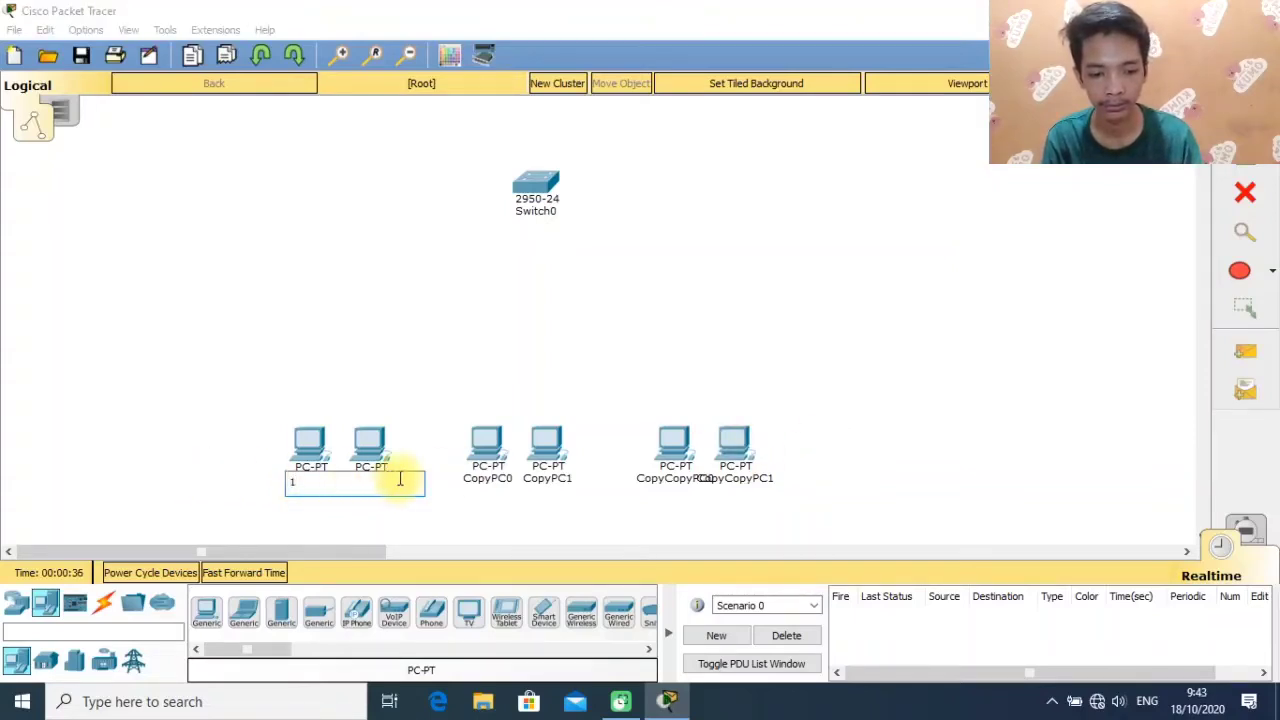
key(Return)
click(371, 480)
drag(389, 480, 237, 484)
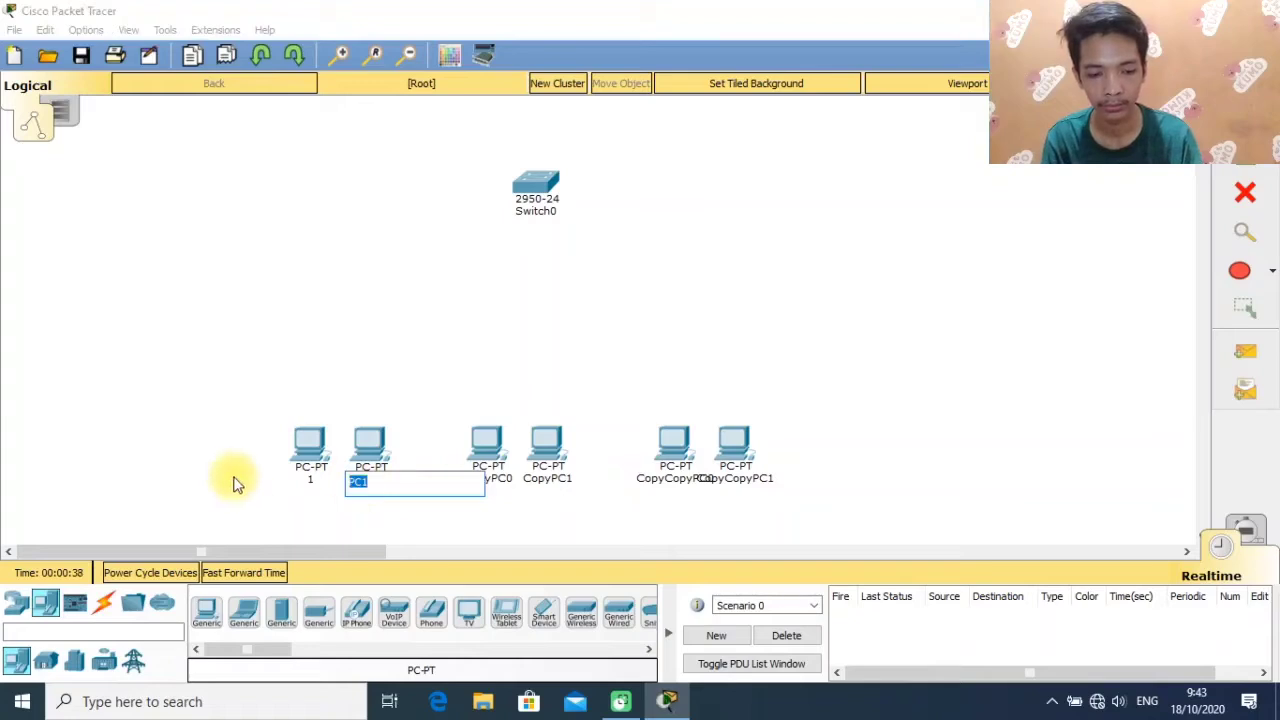
key(Return)
Rename the middle pair of PCs, CopyPC0 and CopyPC1, as 3 and 4.
click(486, 480)
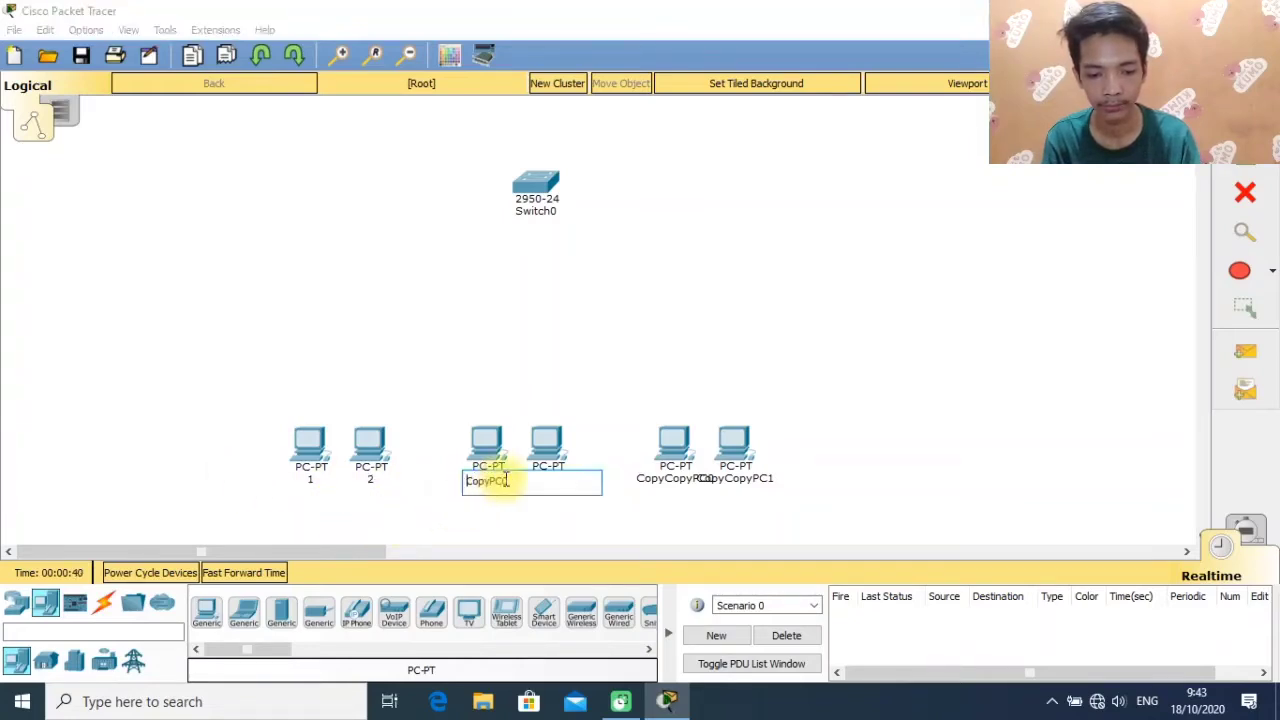
drag(491, 478, 449, 486)
text(3)
key(Return)
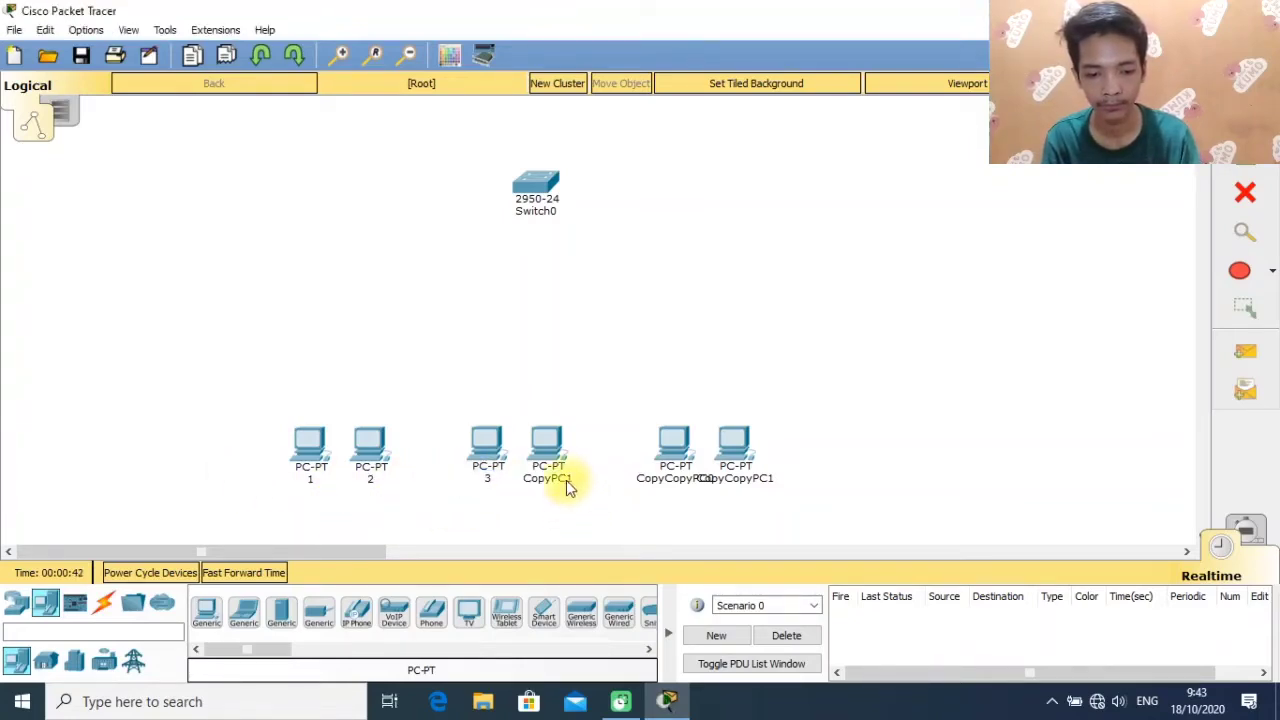
click(564, 481)
drag(563, 486, 517, 487)
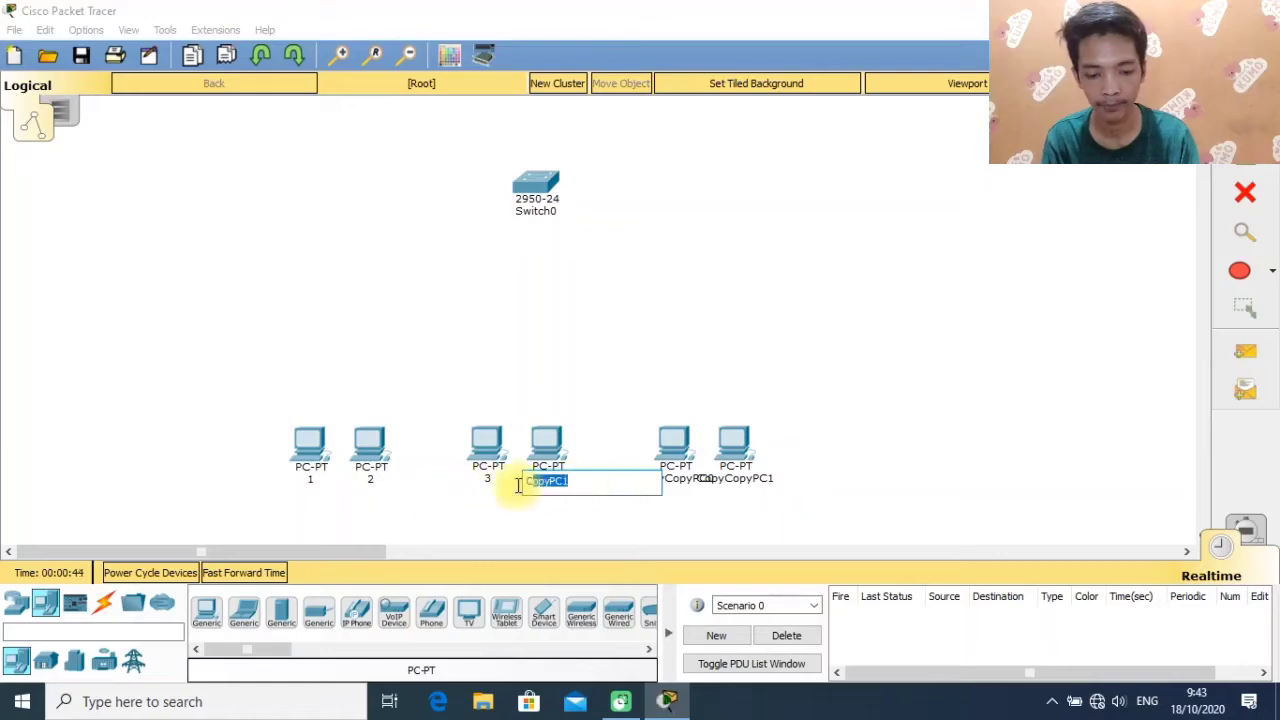
text(4)
key(Return)
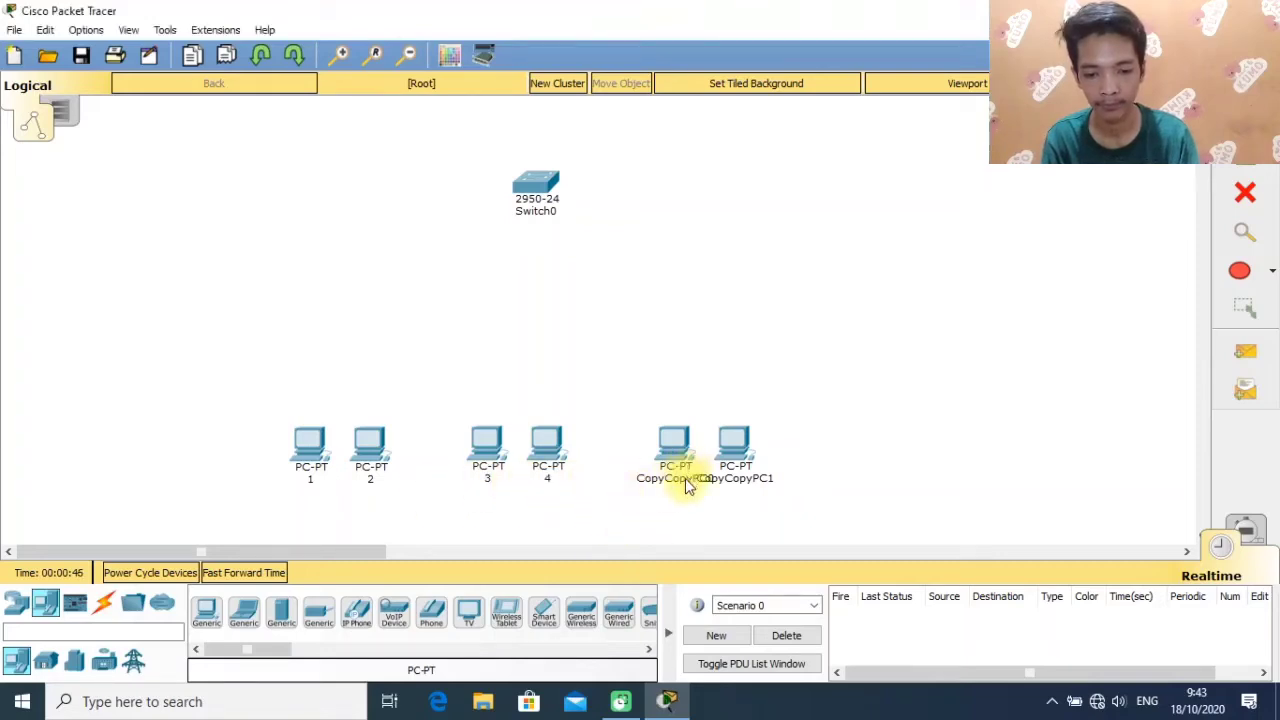
Rename the last pair of PCs, CopyCopyPC0 and CopyCopyPC1, as 5 and 6.
click(683, 488)
drag(720, 480, 608, 481)
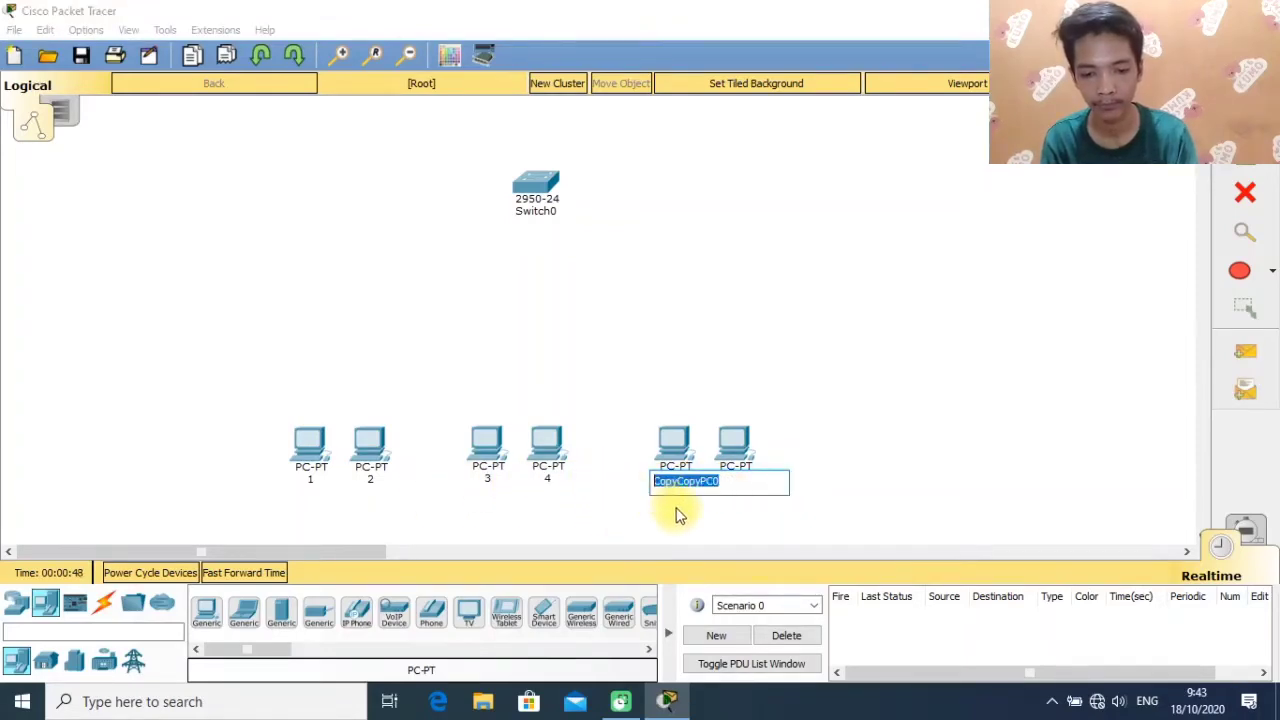
text(5)
key(Return)
click(745, 484)
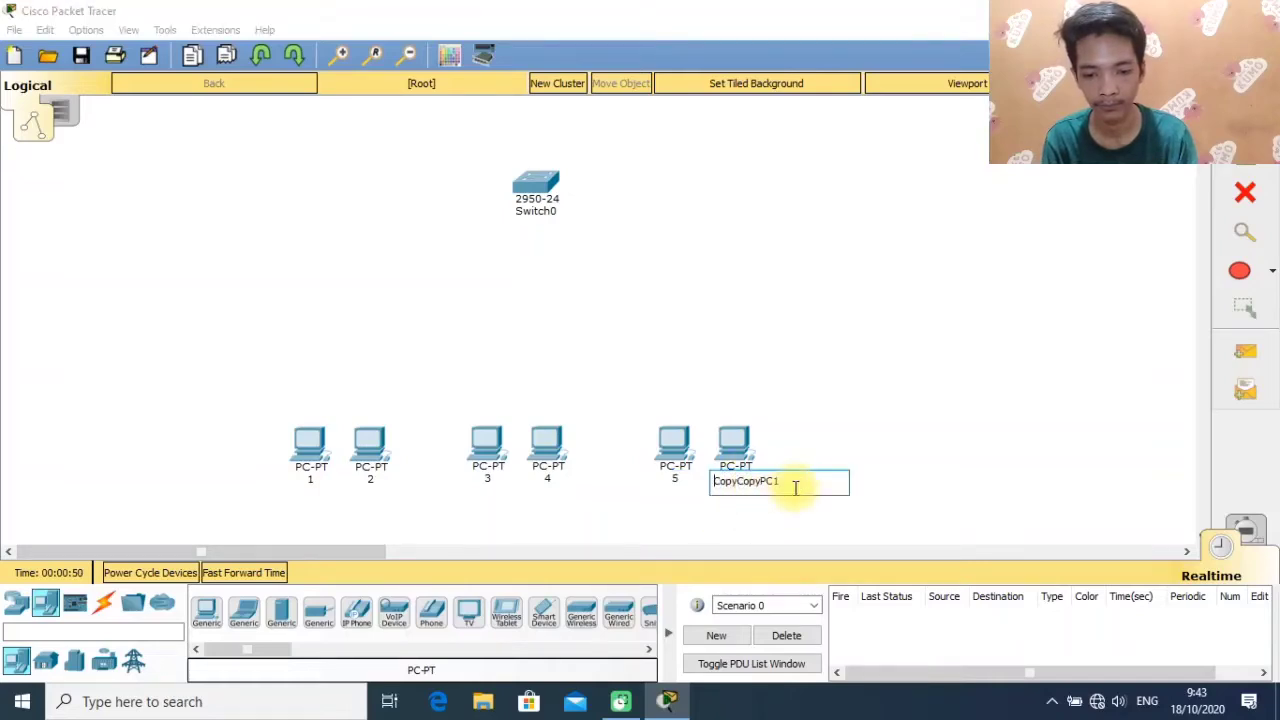
drag(780, 481, 718, 481)
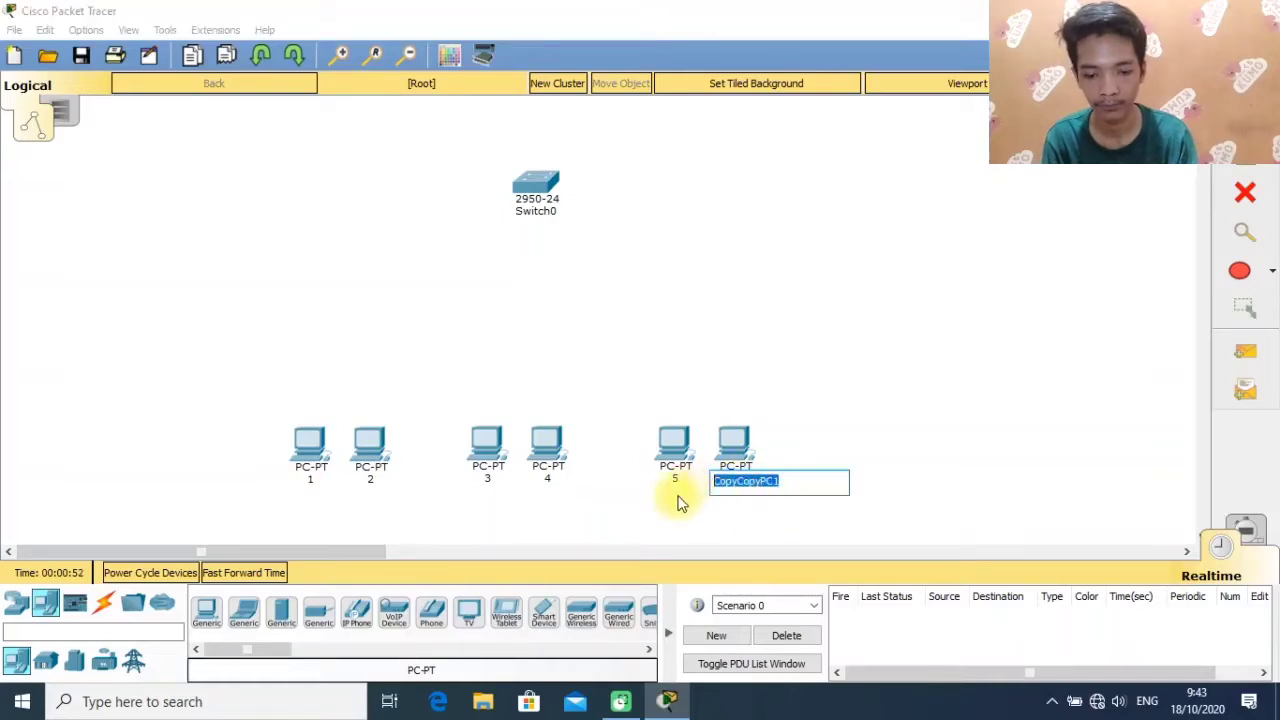
text(6)
key(Return)
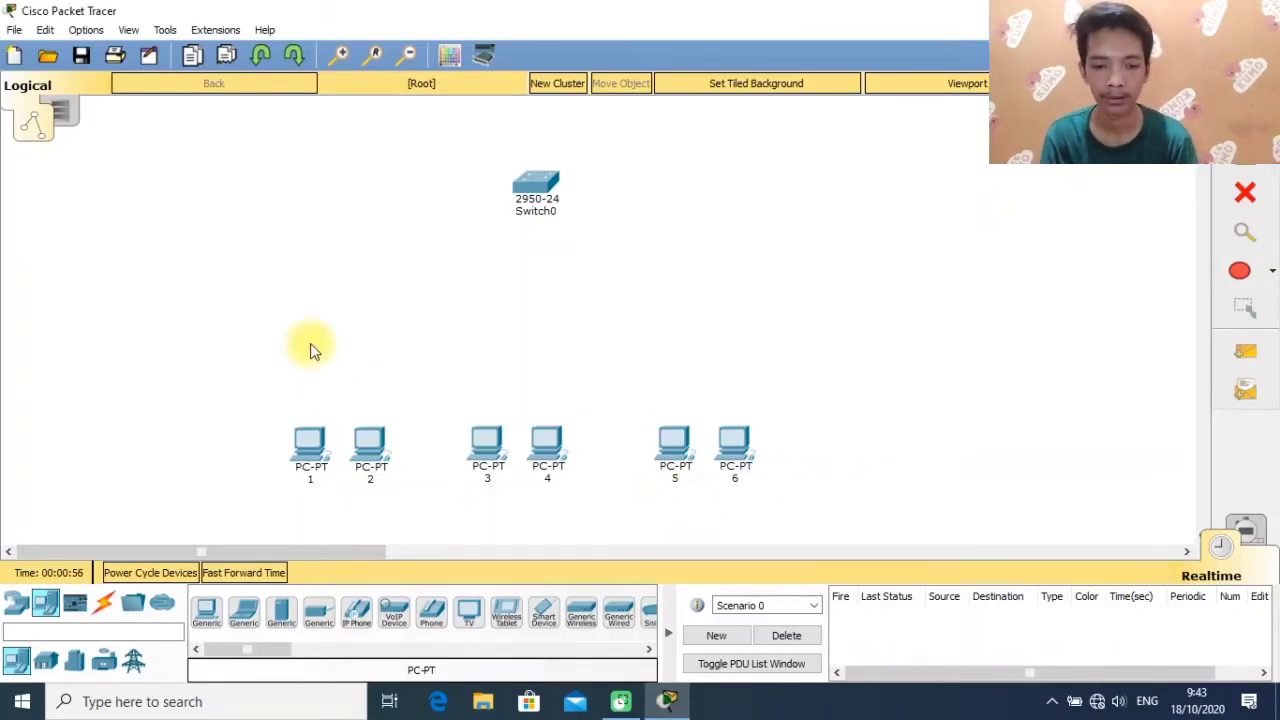
Connect Switch0's FastEthernet0/1 to FastEthernet0 on PC 1 with a copper straight-through cable.
click(106, 605)
click(284, 613)
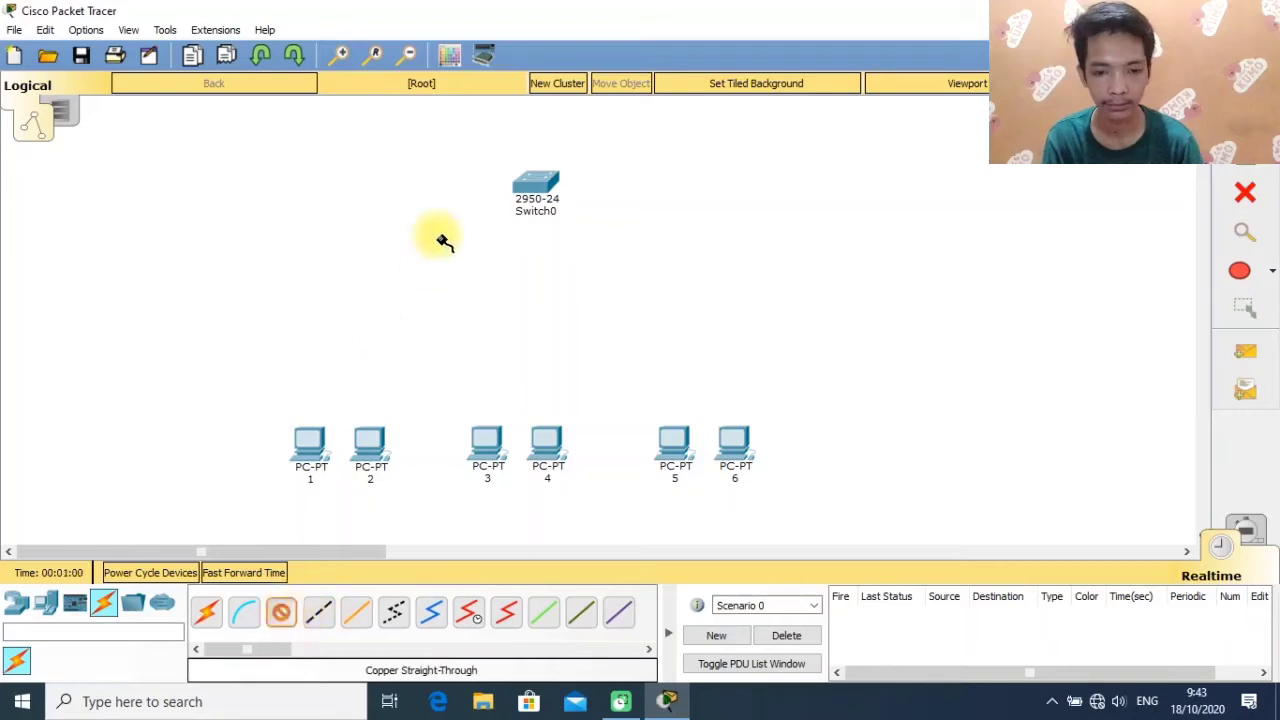
click(532, 185)
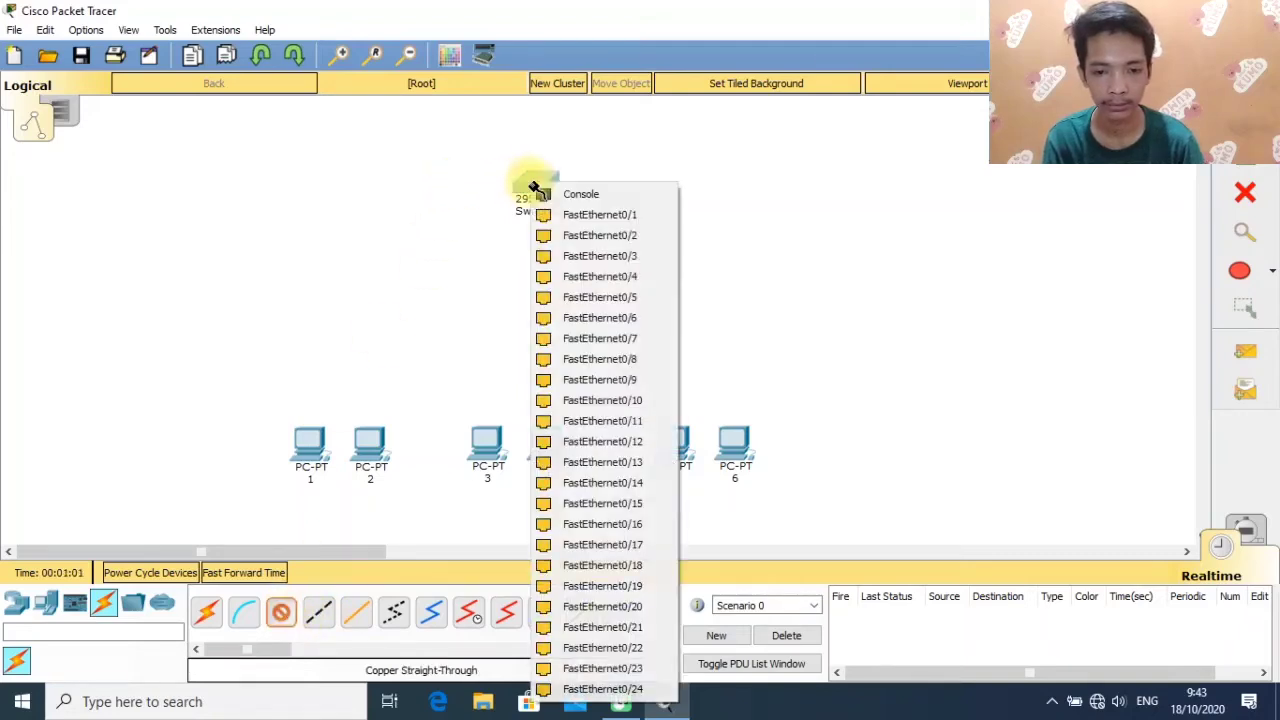
click(574, 222)
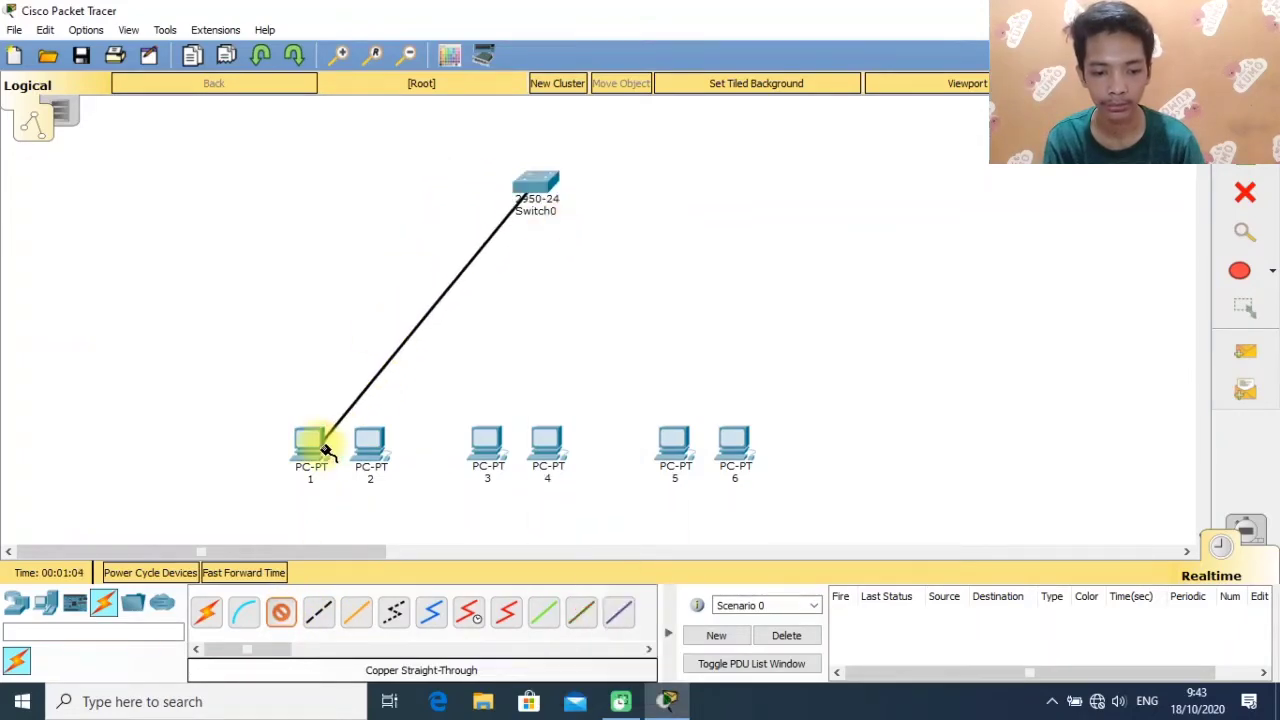
click(311, 450)
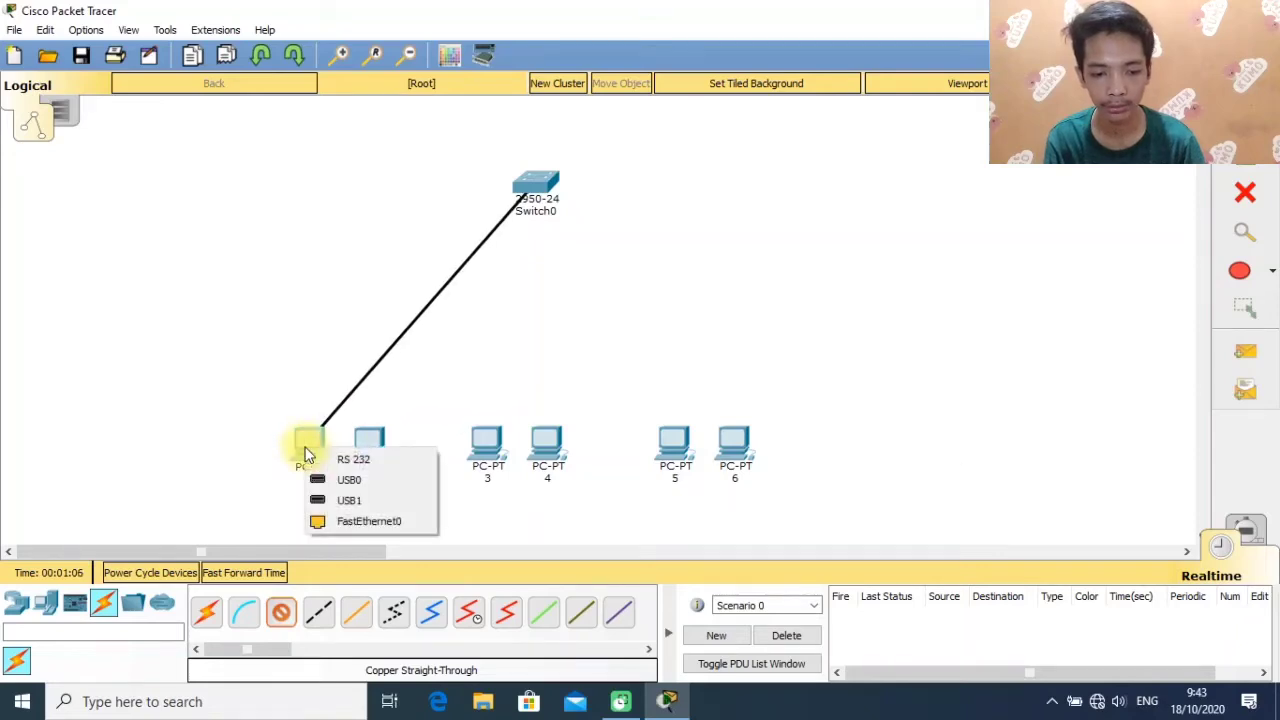
click(362, 522)
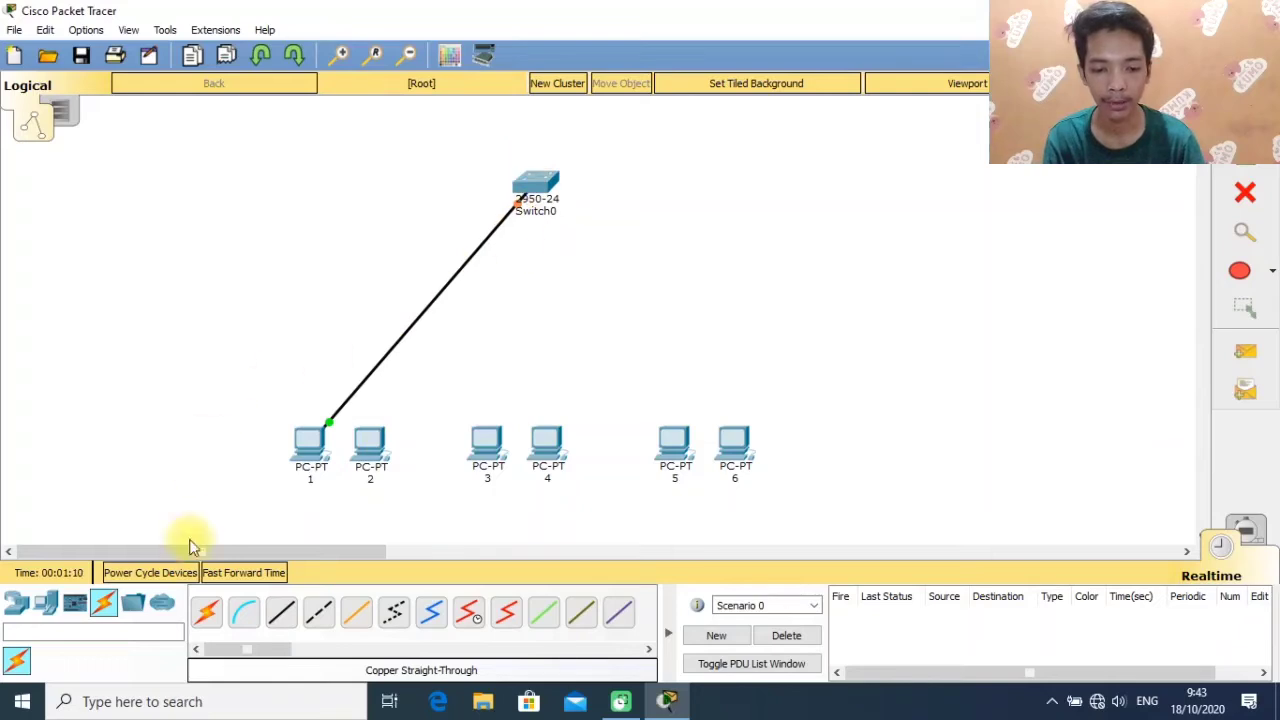
Connect Switch0's next free FastEthernet port to PC 2 with a copper straight-through cable.
click(280, 617)
click(530, 186)
click(563, 209)
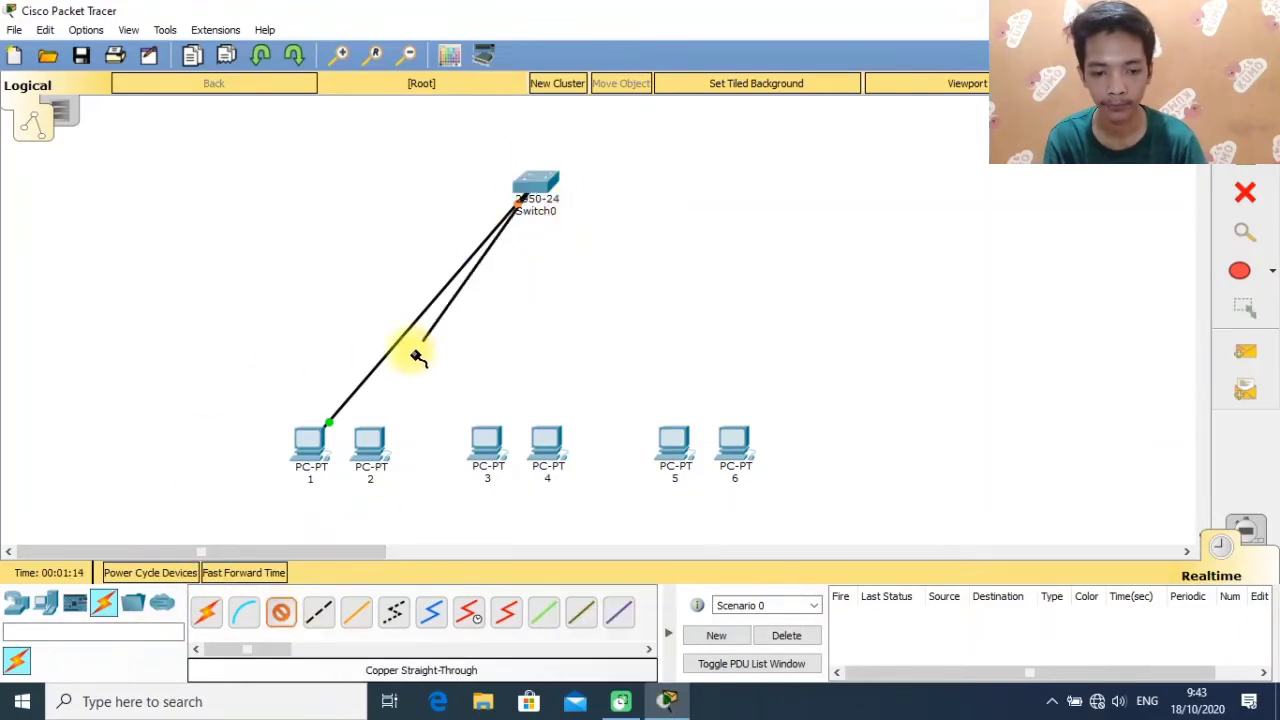
click(370, 446)
click(410, 521)
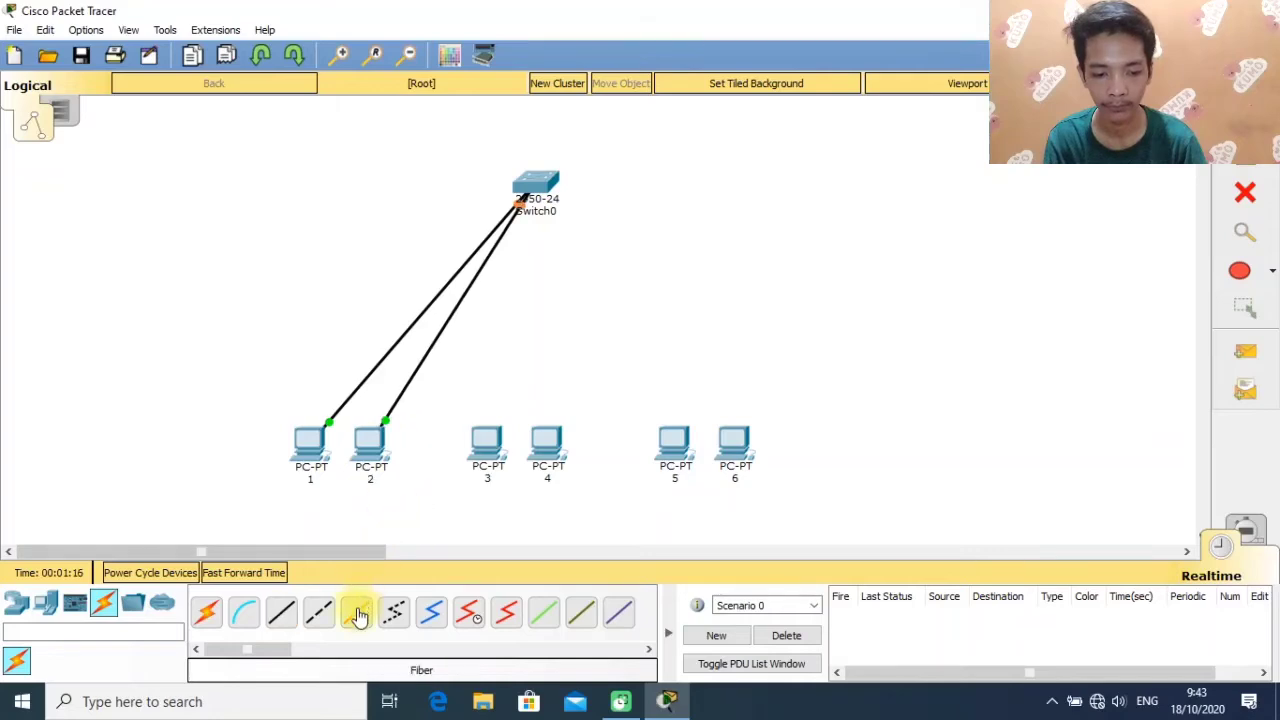
Connect Switch0's FastEthernet0/3 to FastEthernet0 on PC 3 with a copper straight-through cable.
click(281, 615)
click(534, 188)
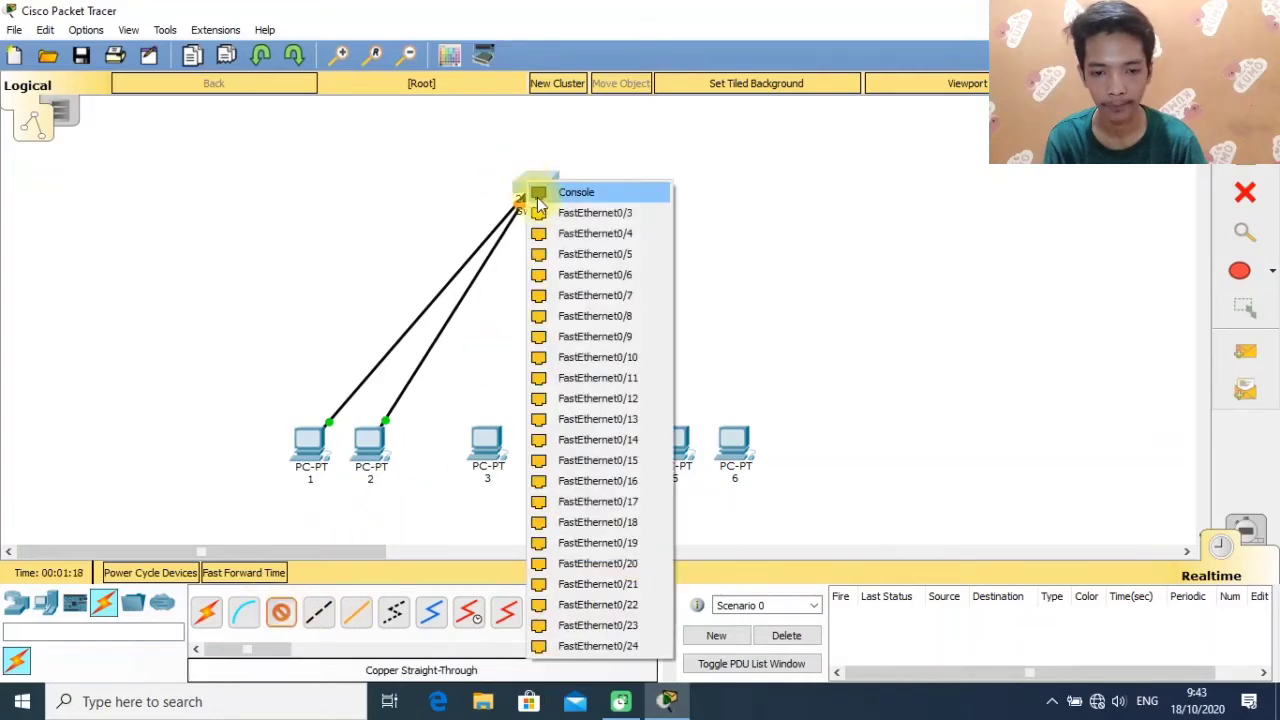
click(540, 205)
click(486, 442)
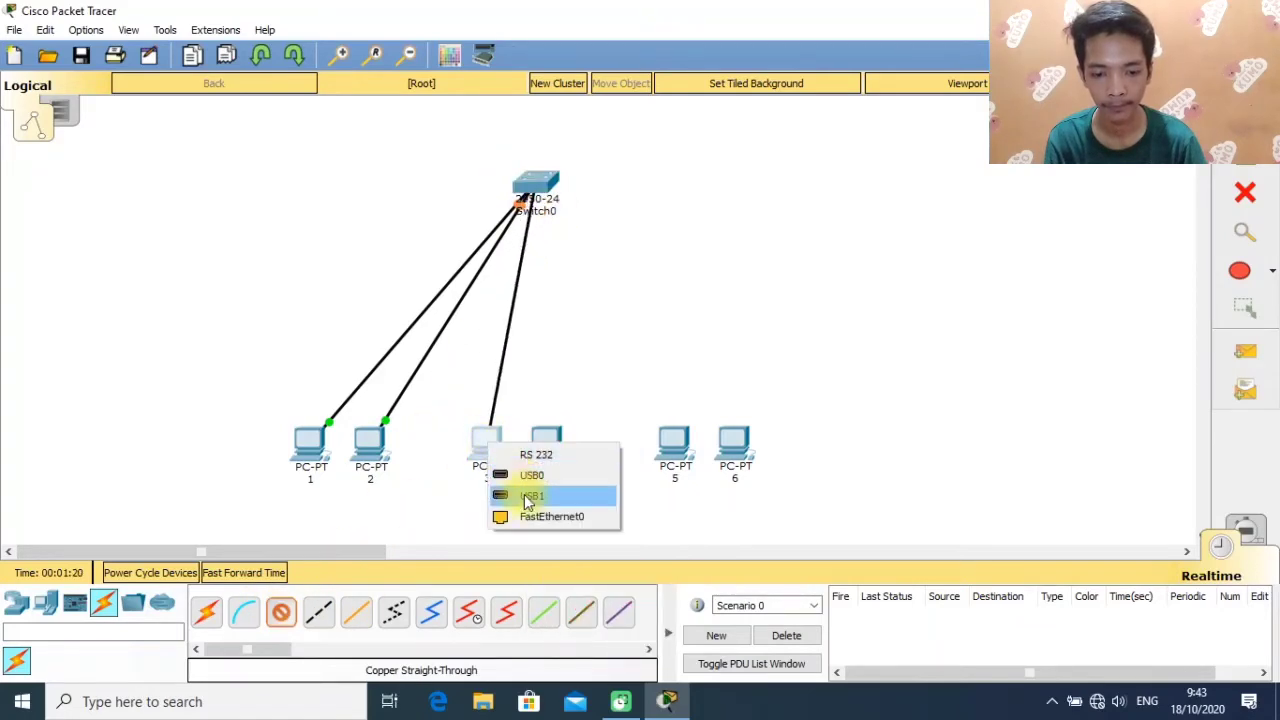
click(540, 516)
Connect Switch0's FastEthernet0/4 to FastEthernet0 on PC 4 with a copper straight-through cable.
click(281, 612)
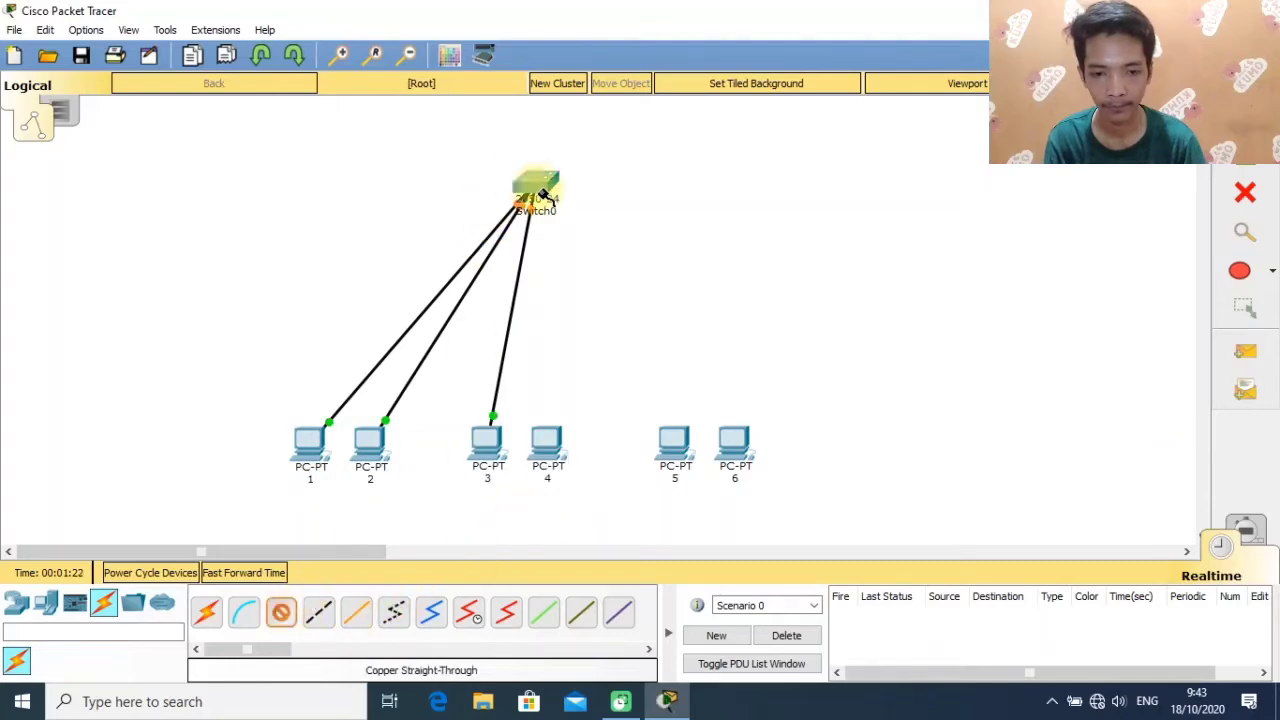
click(545, 195)
click(572, 222)
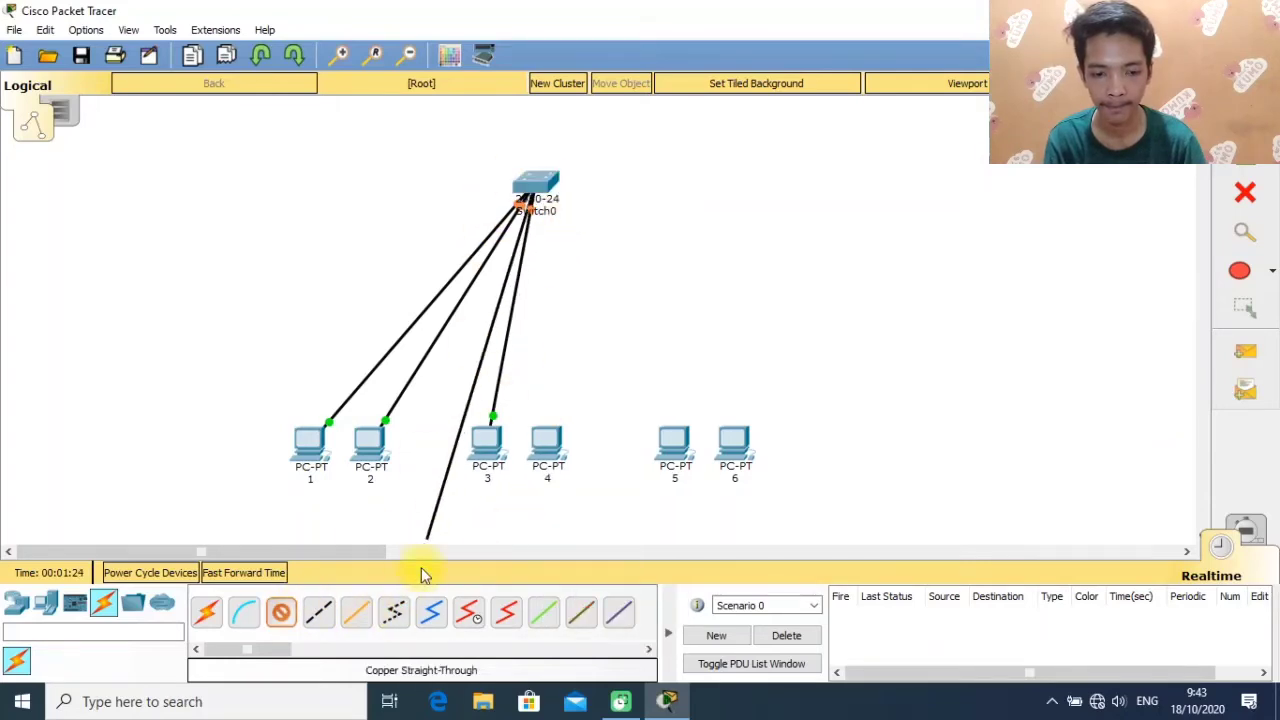
click(546, 442)
click(610, 517)
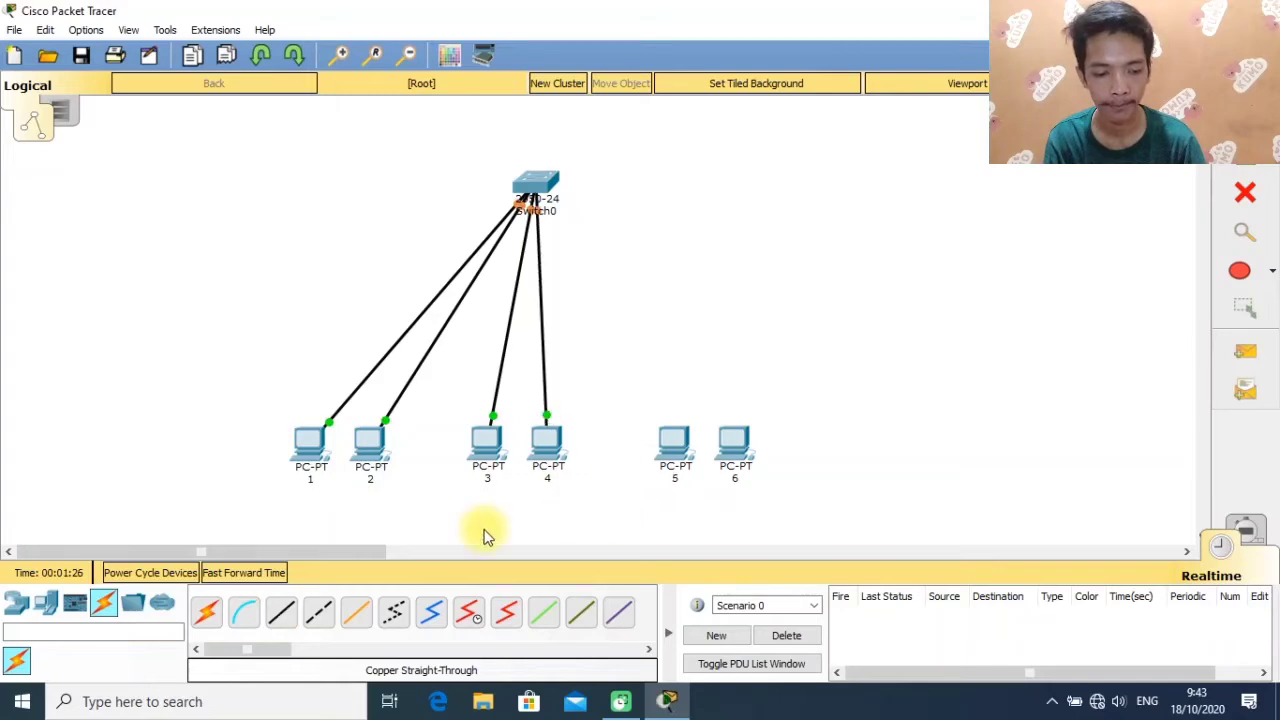
Connect Switch0's FastEthernet0/5 to FastEthernet0 on PC 5 with a copper straight-through cable.
click(288, 615)
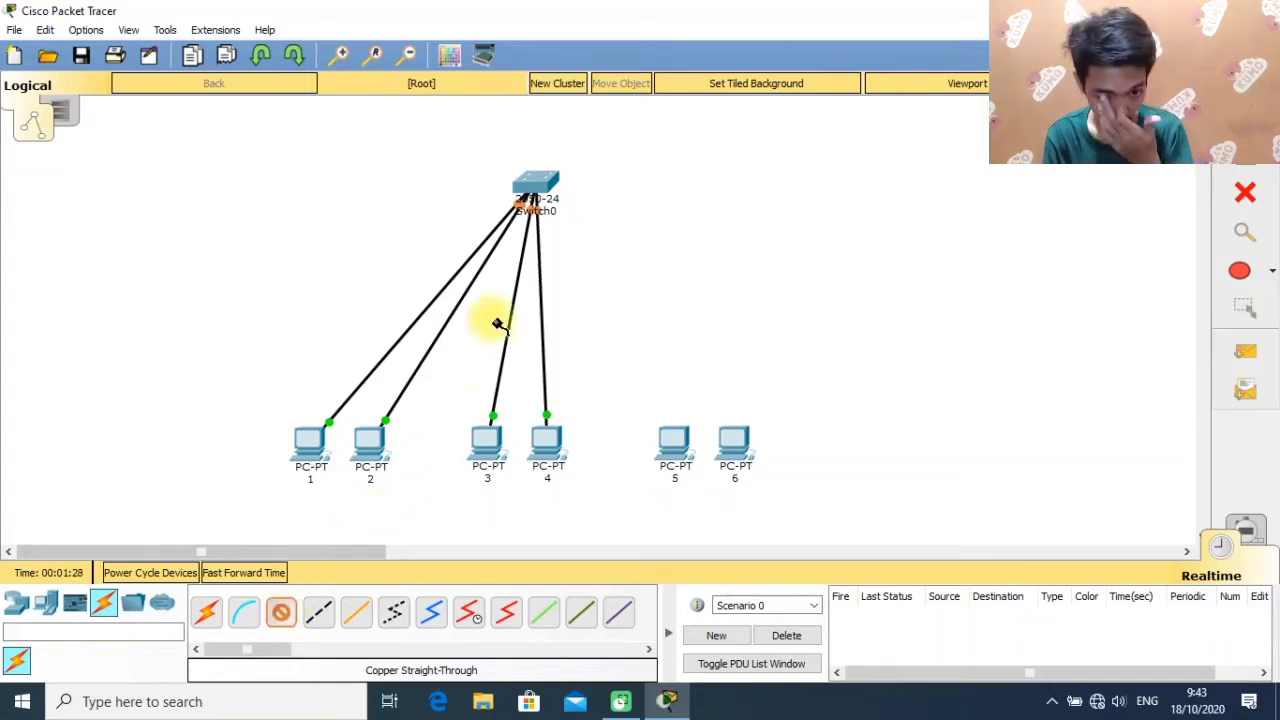
click(541, 181)
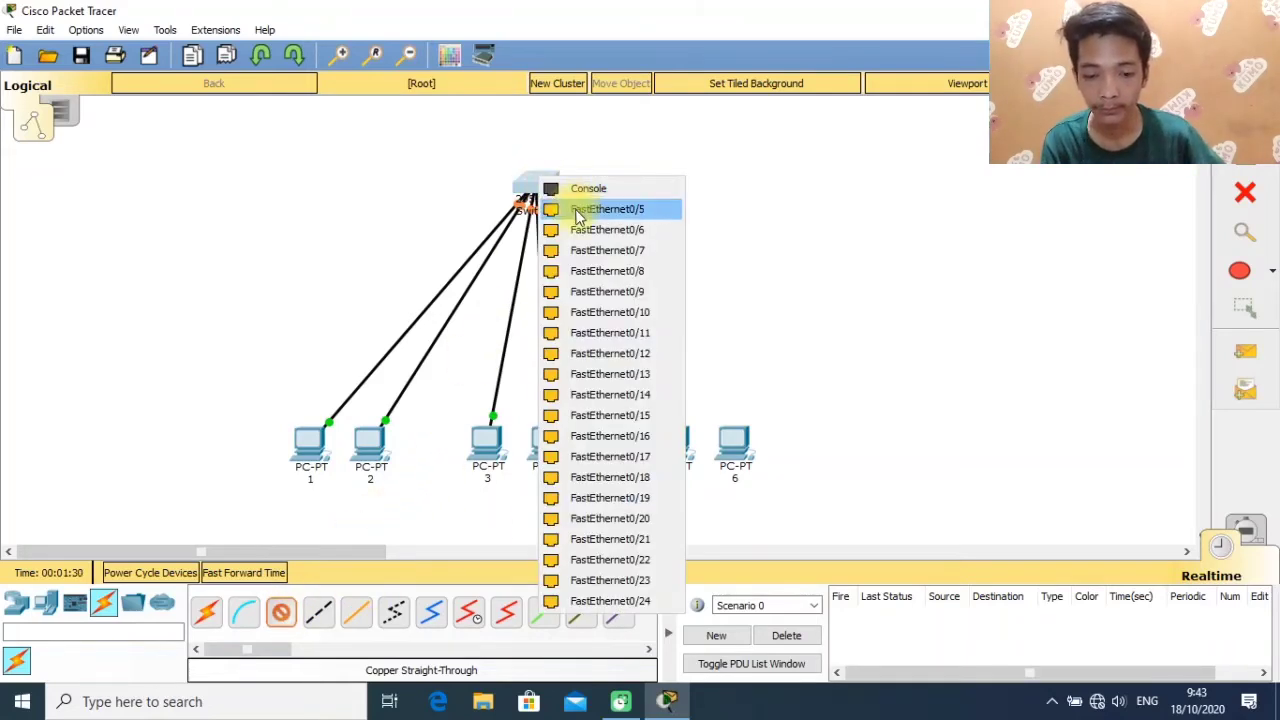
click(582, 209)
click(680, 450)
click(715, 515)
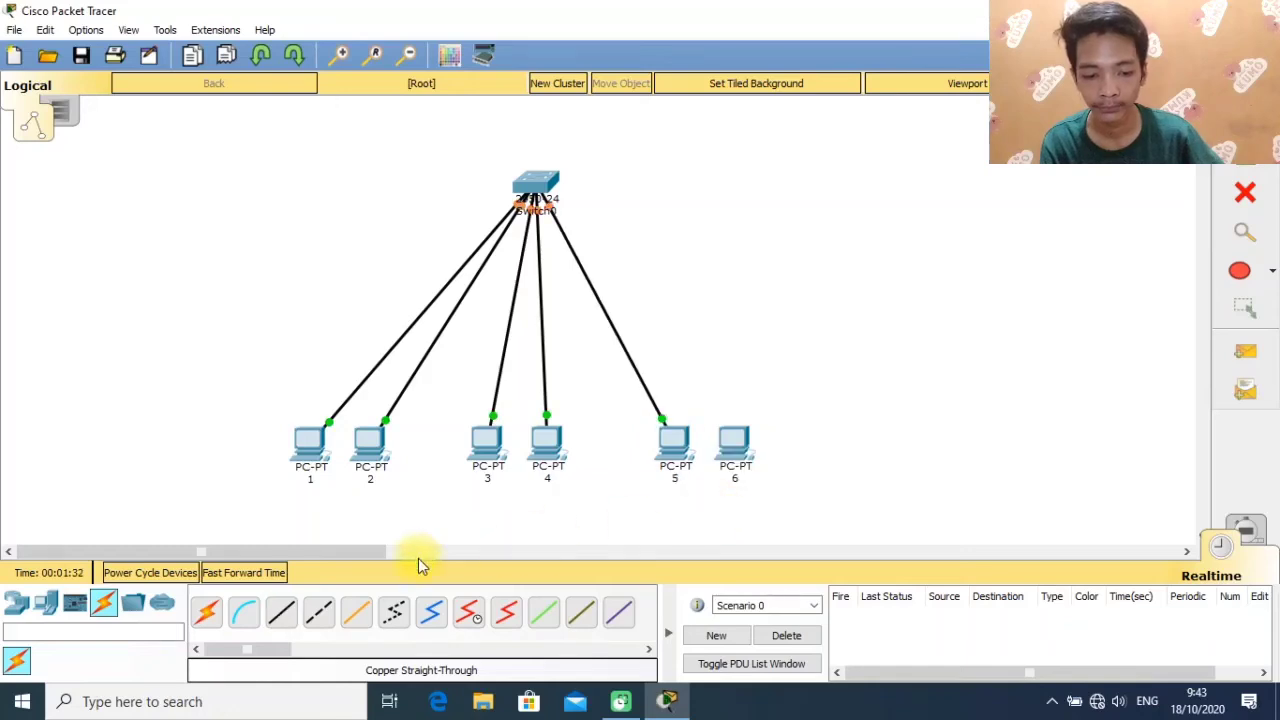
Connect Switch0's FastEthernet0/6 to FastEthernet0 on PC 6 with a copper straight-through cable.
click(285, 632)
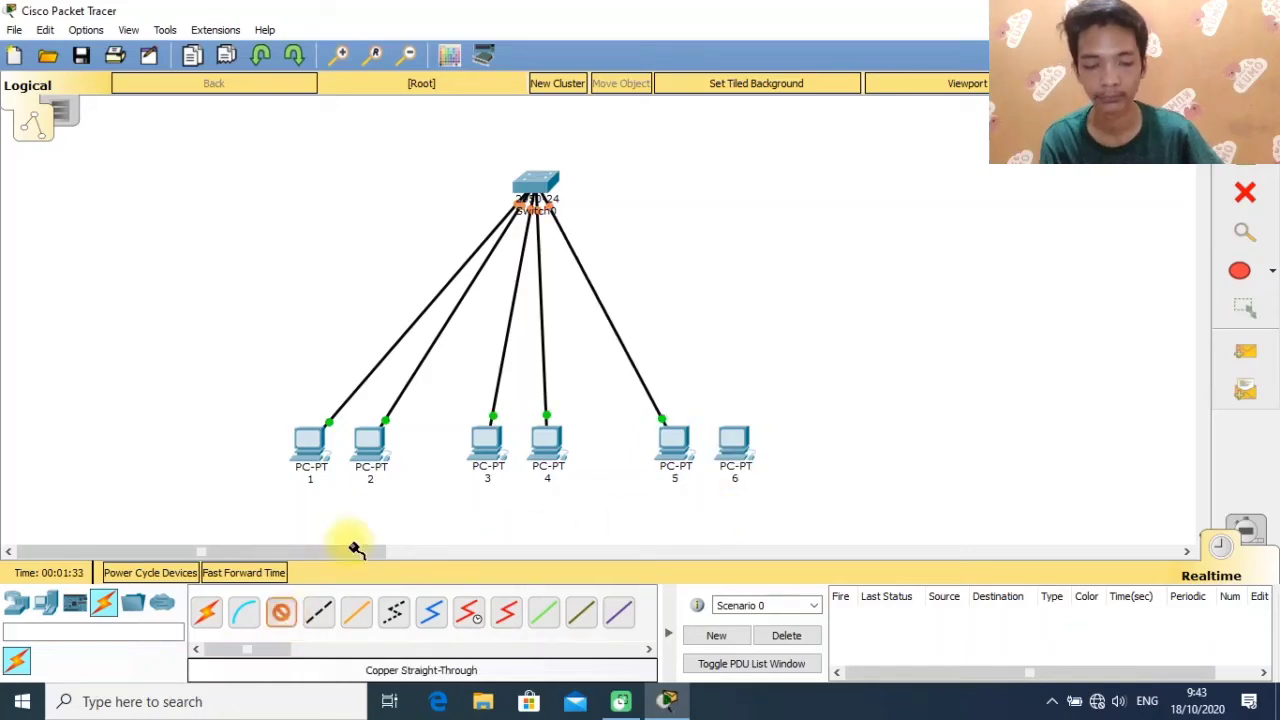
click(535, 185)
click(600, 220)
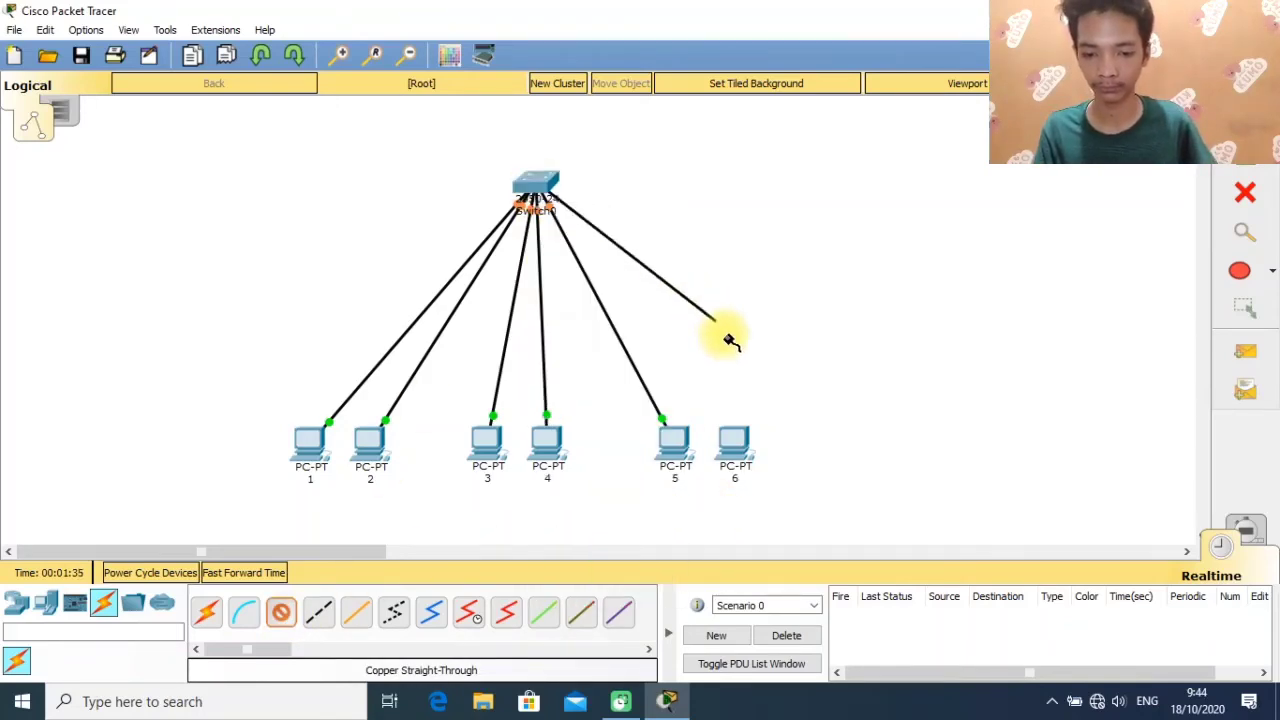
click(735, 455)
click(770, 516)
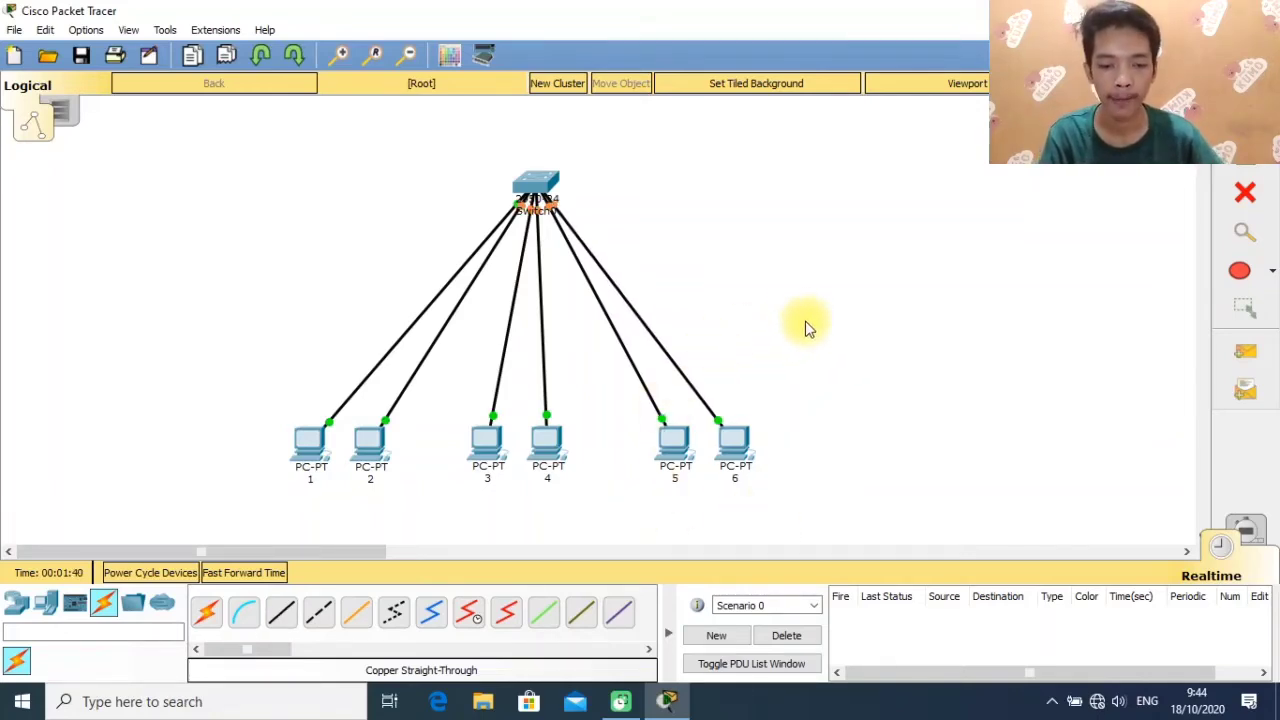
Draw a red-filled rectangle without an outline around PCs 1 and 2.
click(1258, 274)
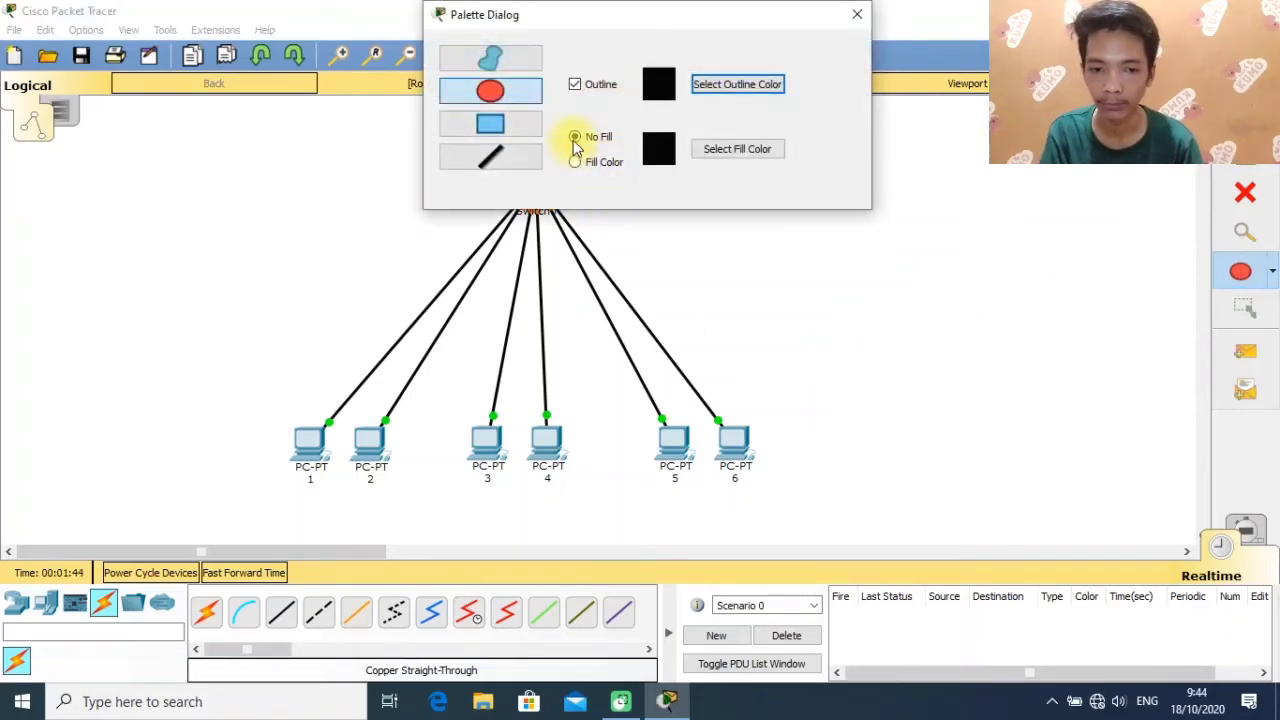
click(576, 86)
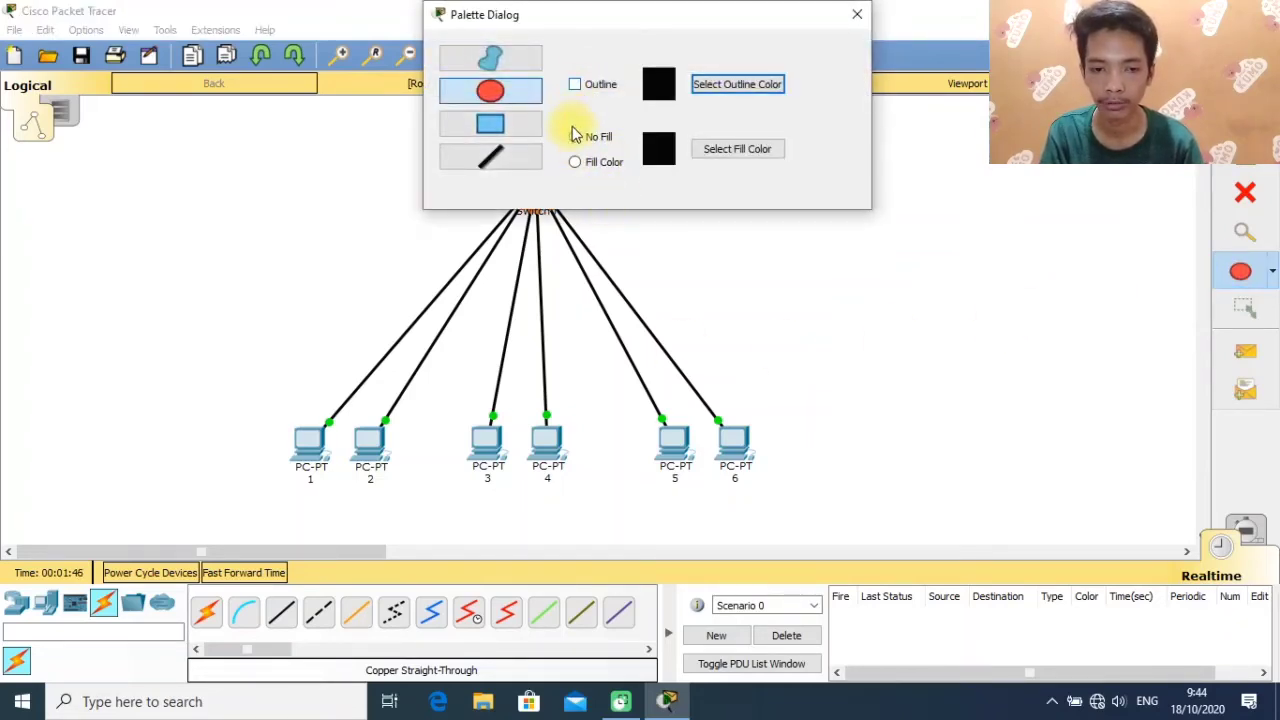
click(513, 127)
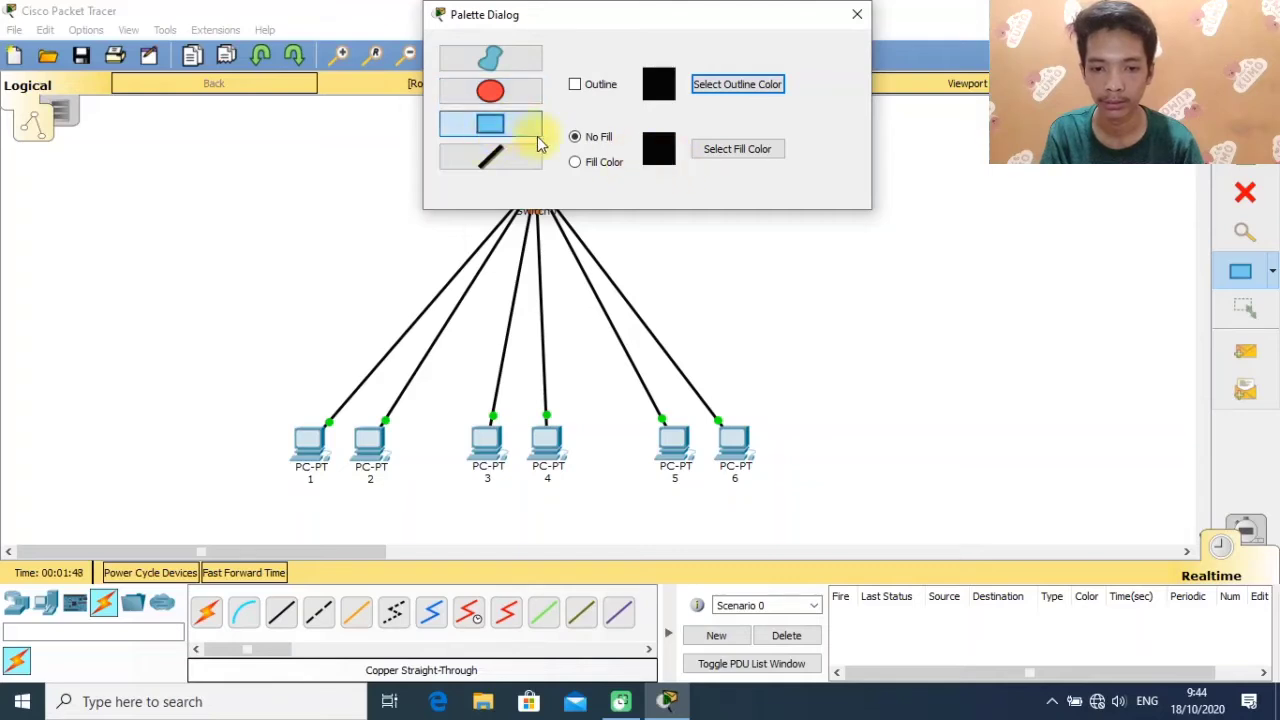
click(578, 164)
click(735, 149)
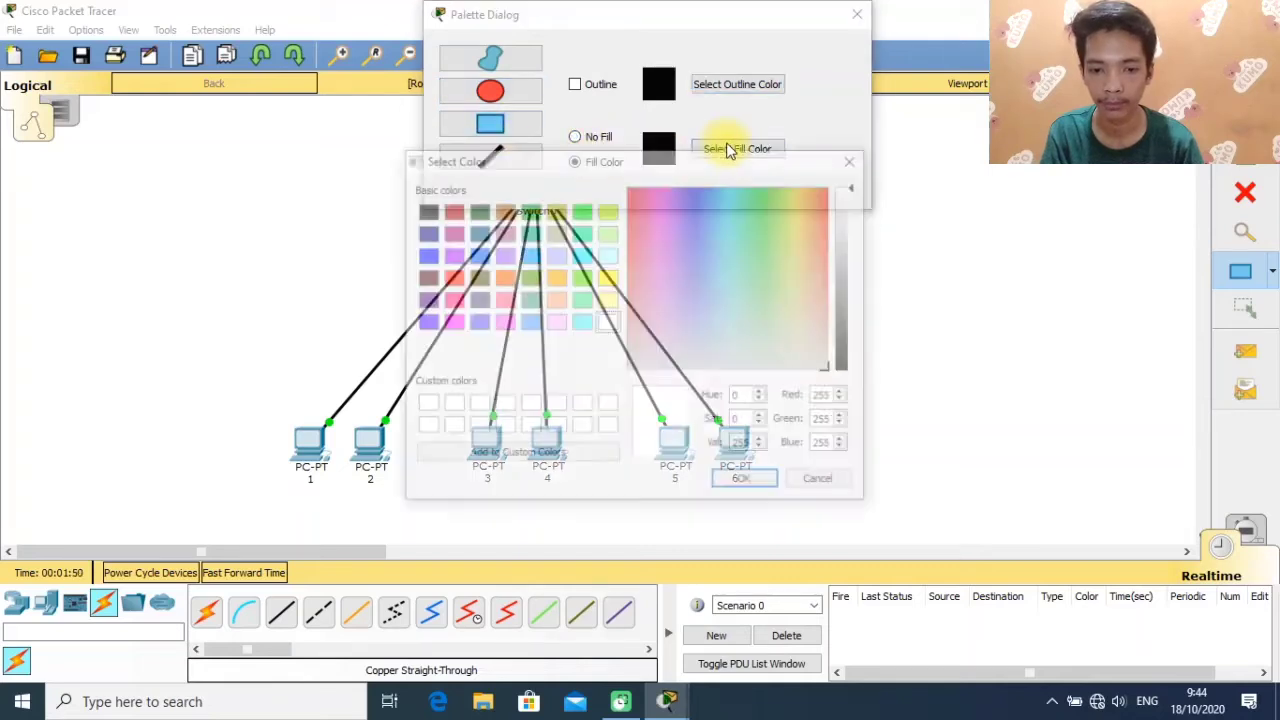
click(452, 277)
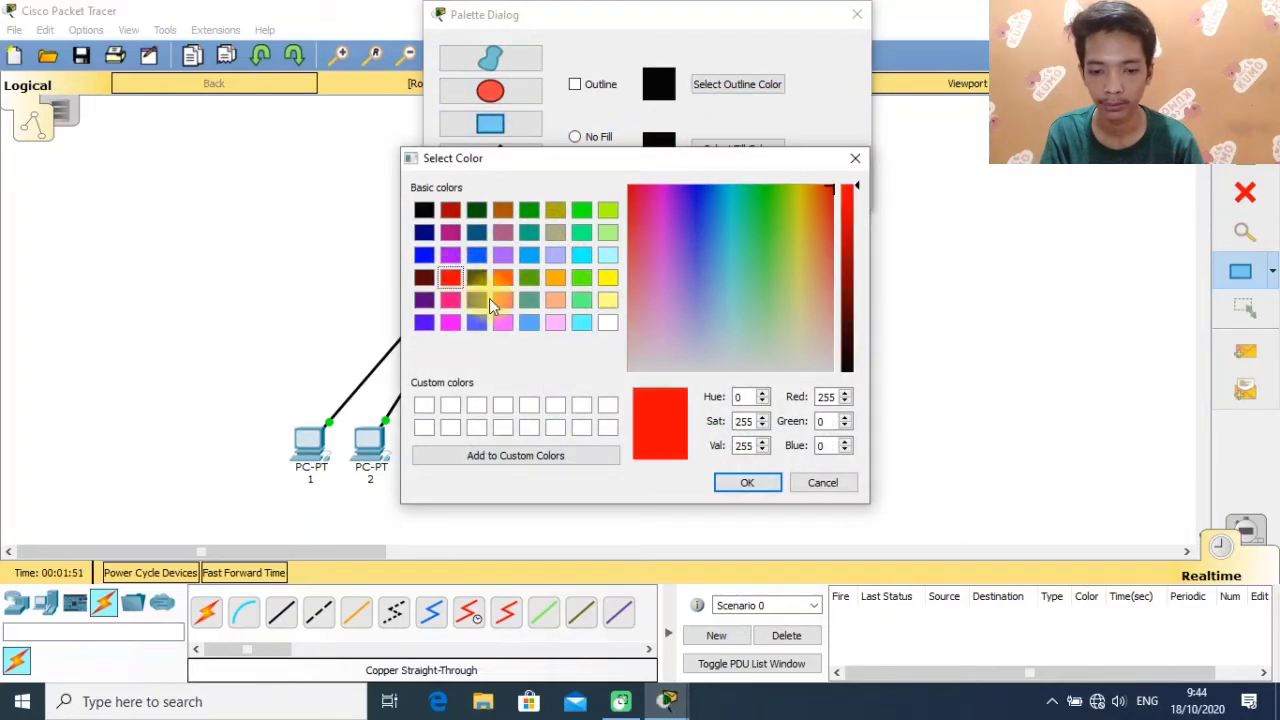
click(745, 485)
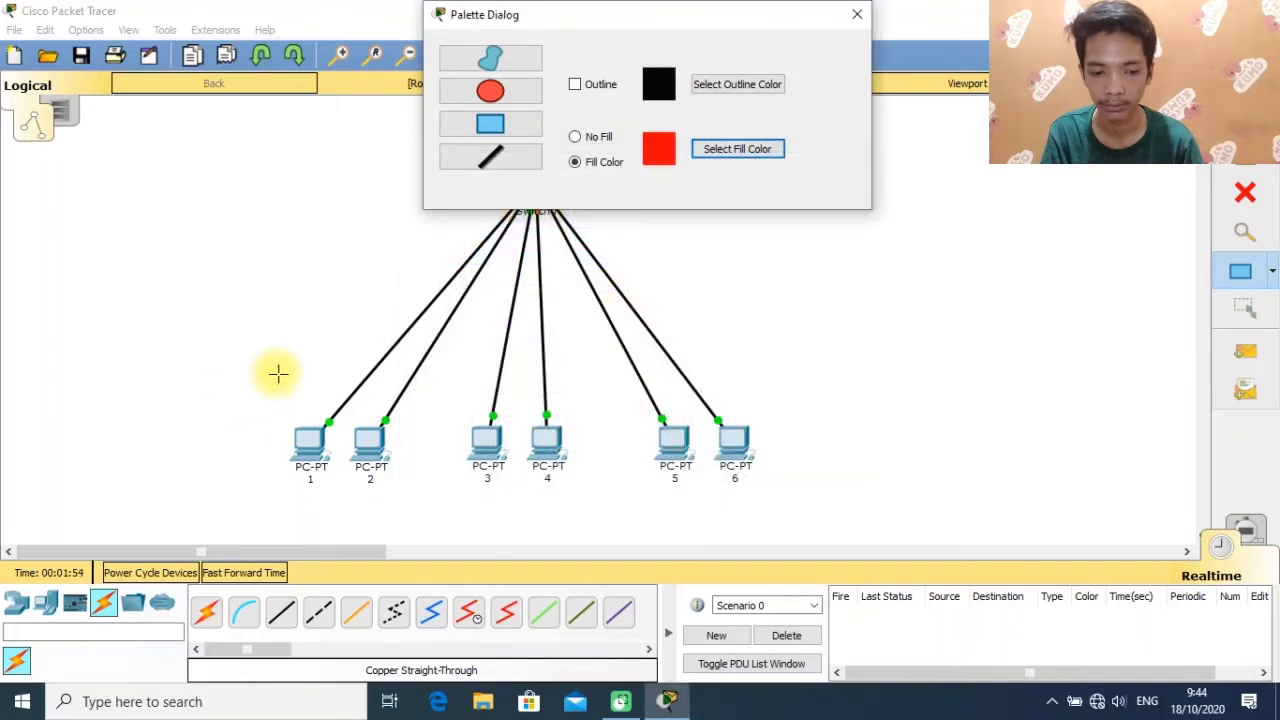
drag(254, 373, 432, 513)
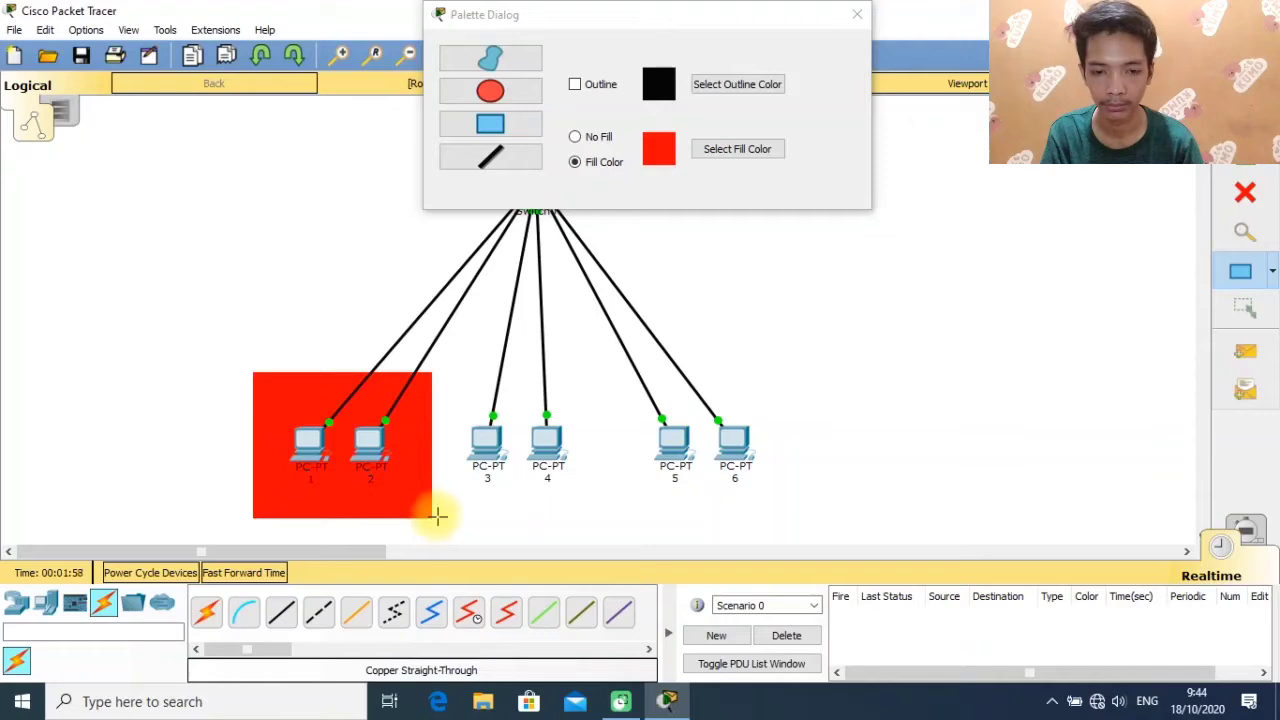
Draw a yellow-filled rectangle around PCs 3 and 4, adjoining the red one.
click(706, 152)
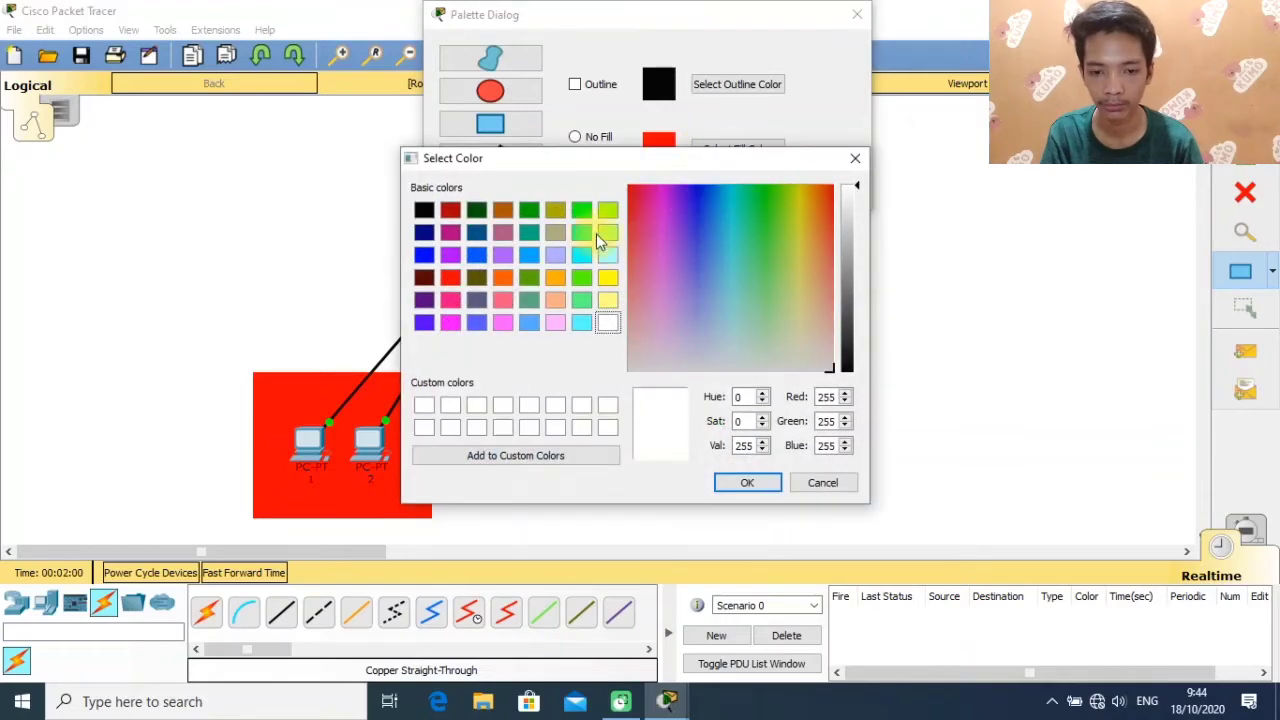
click(608, 279)
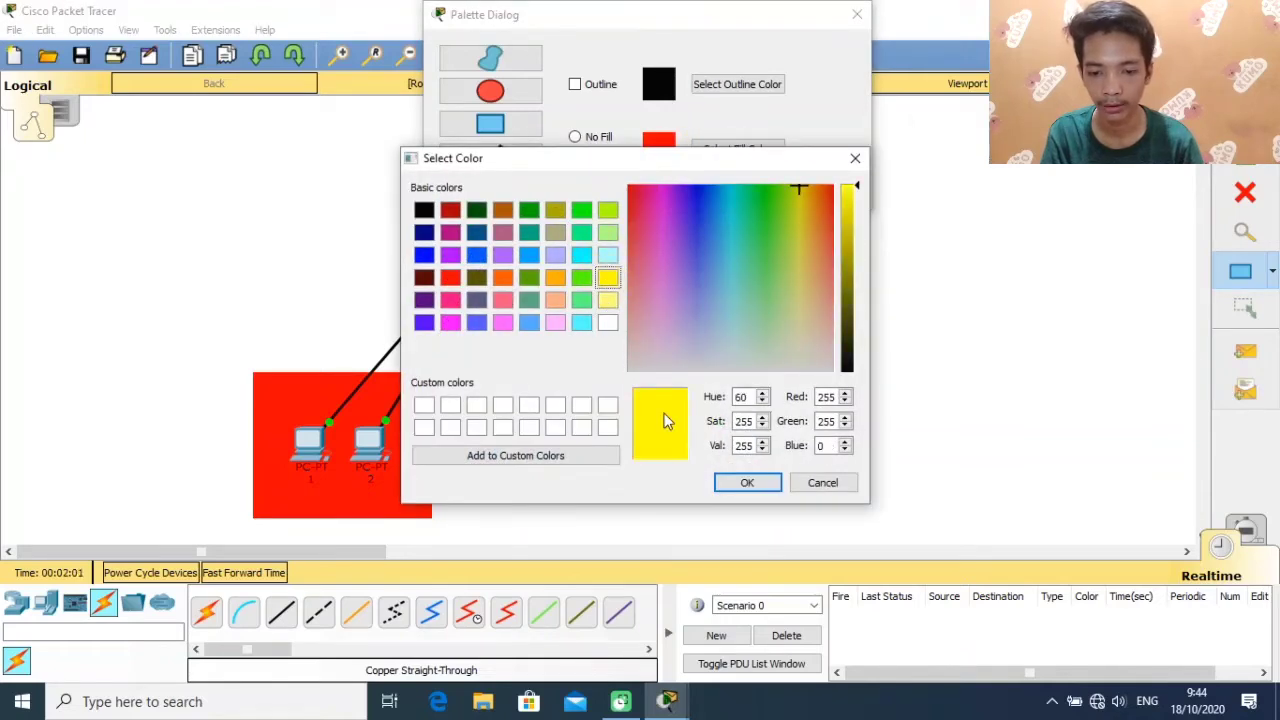
click(745, 484)
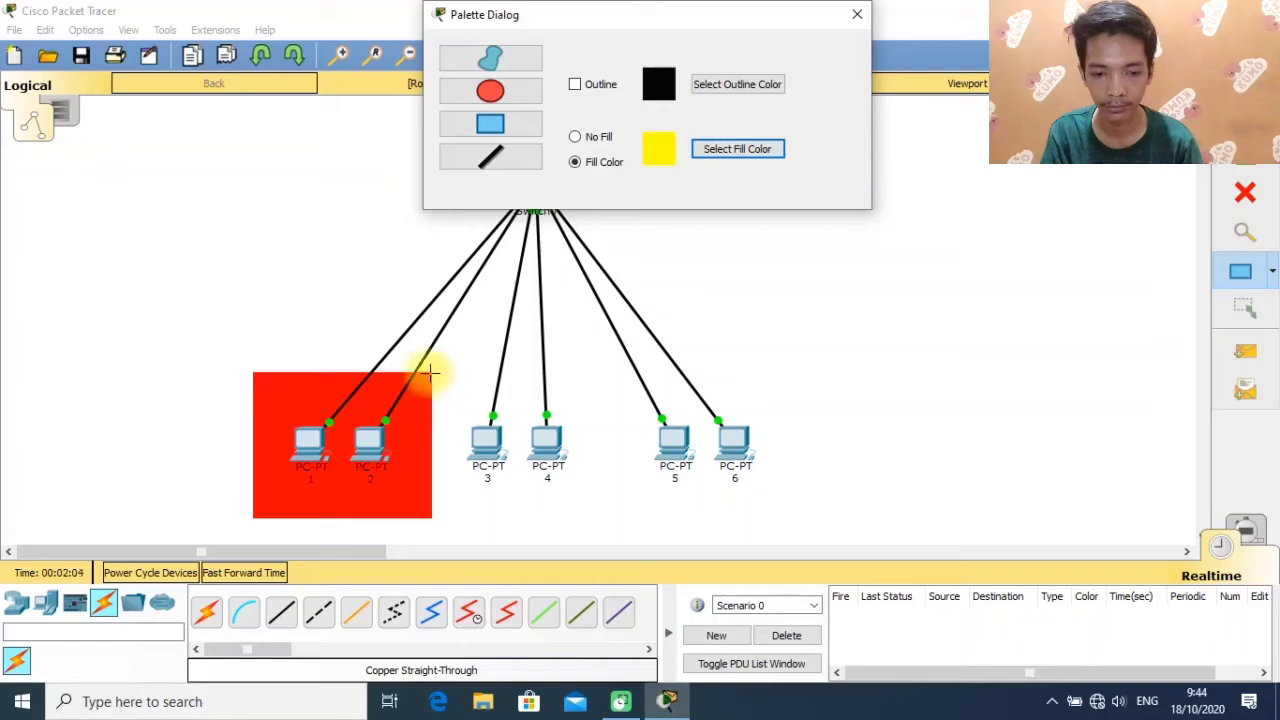
drag(430, 373, 604, 522)
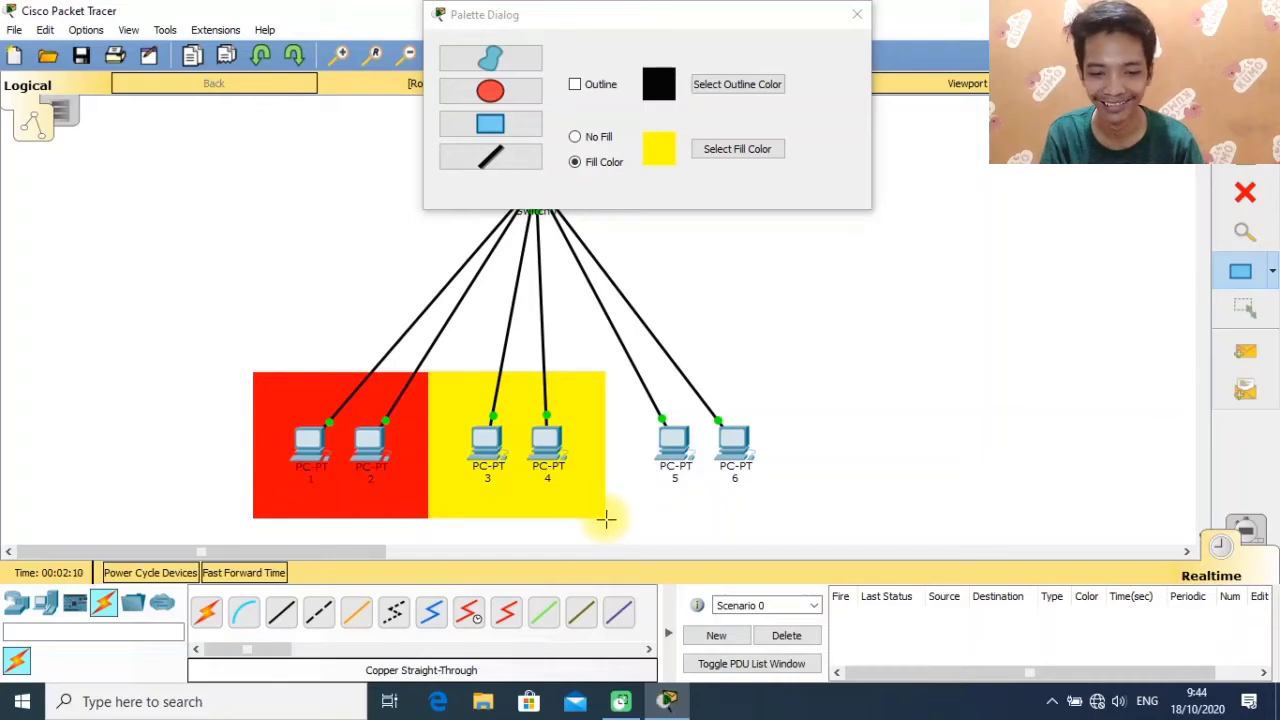
Draw a cyan-filled rectangle around PCs 5 and 6, adjoining the yellow one, and finish drawing shapes.
click(737, 148)
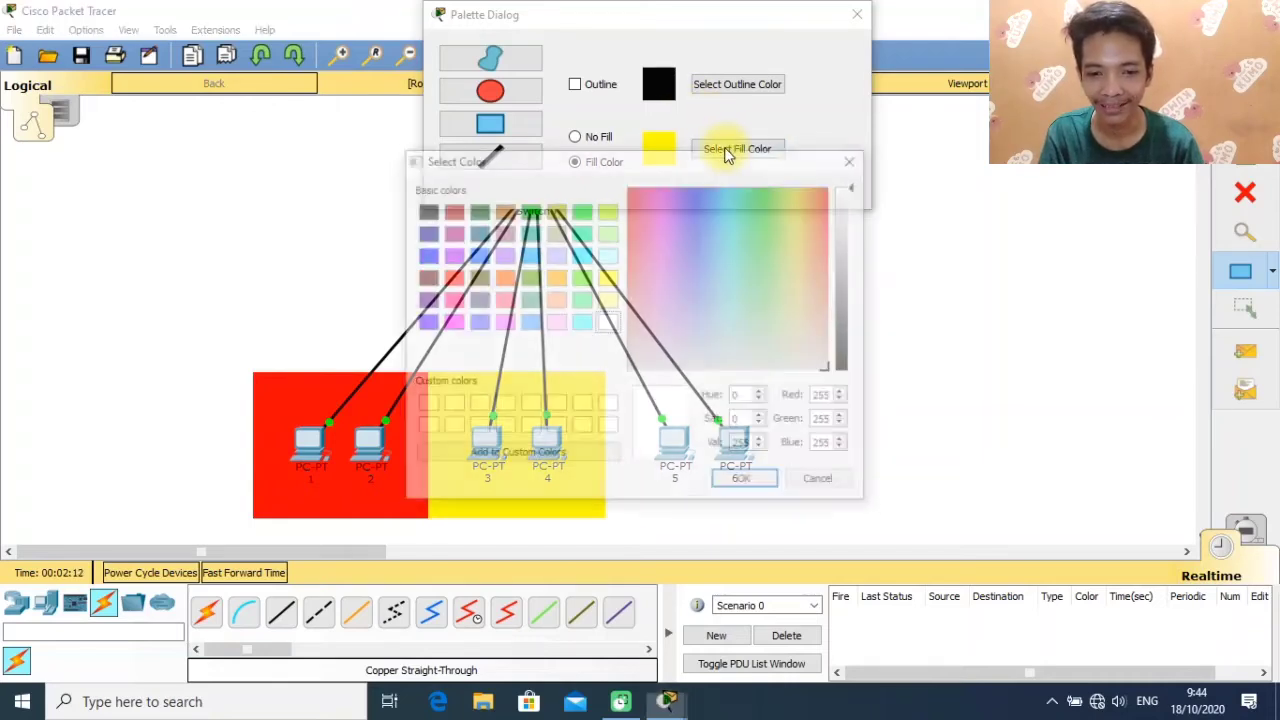
click(581, 322)
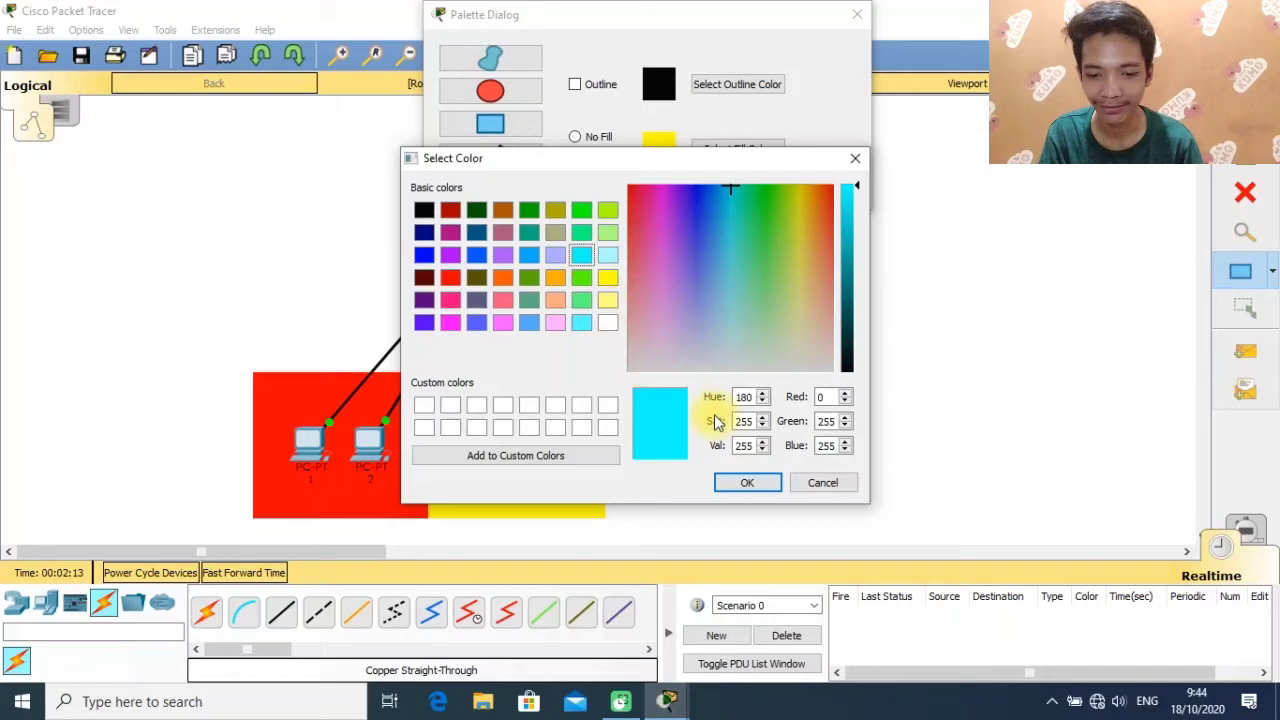
click(747, 482)
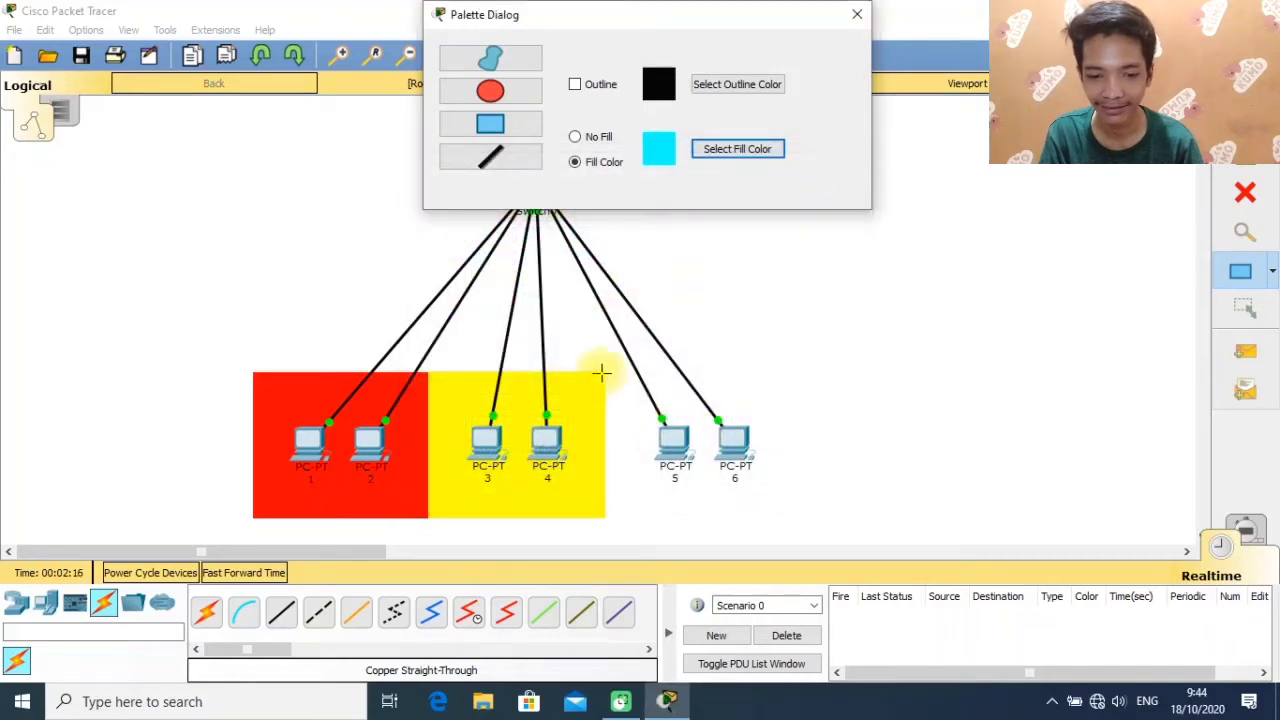
drag(601, 372, 788, 519)
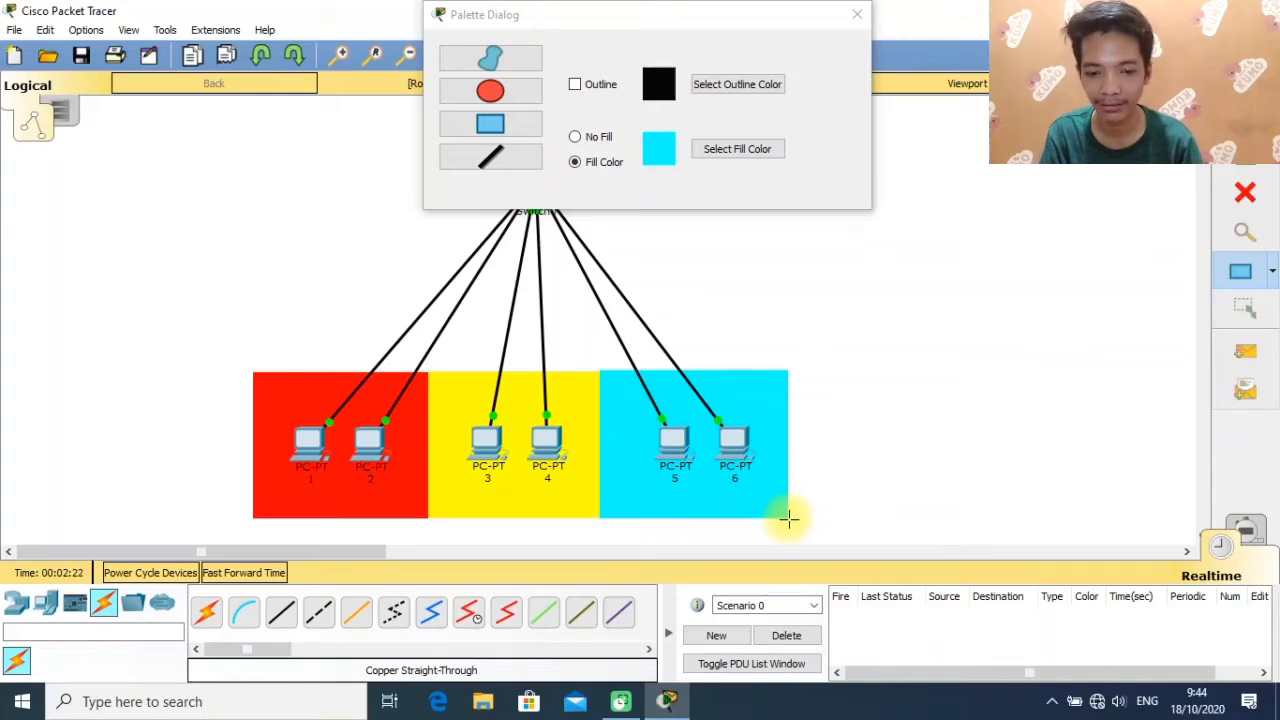
click(856, 16)
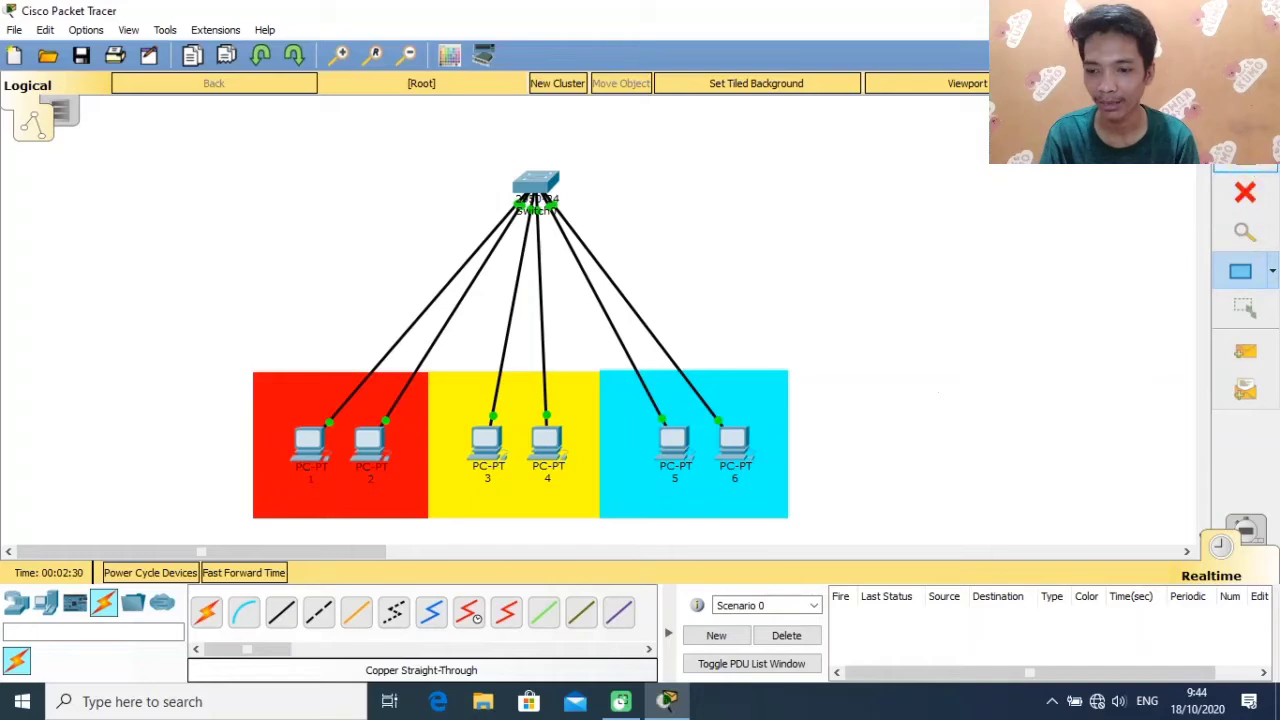
Place the note "Boss" below the PCs in the red area and "Karyawan" below those in the yellow area.
click(309, 493)
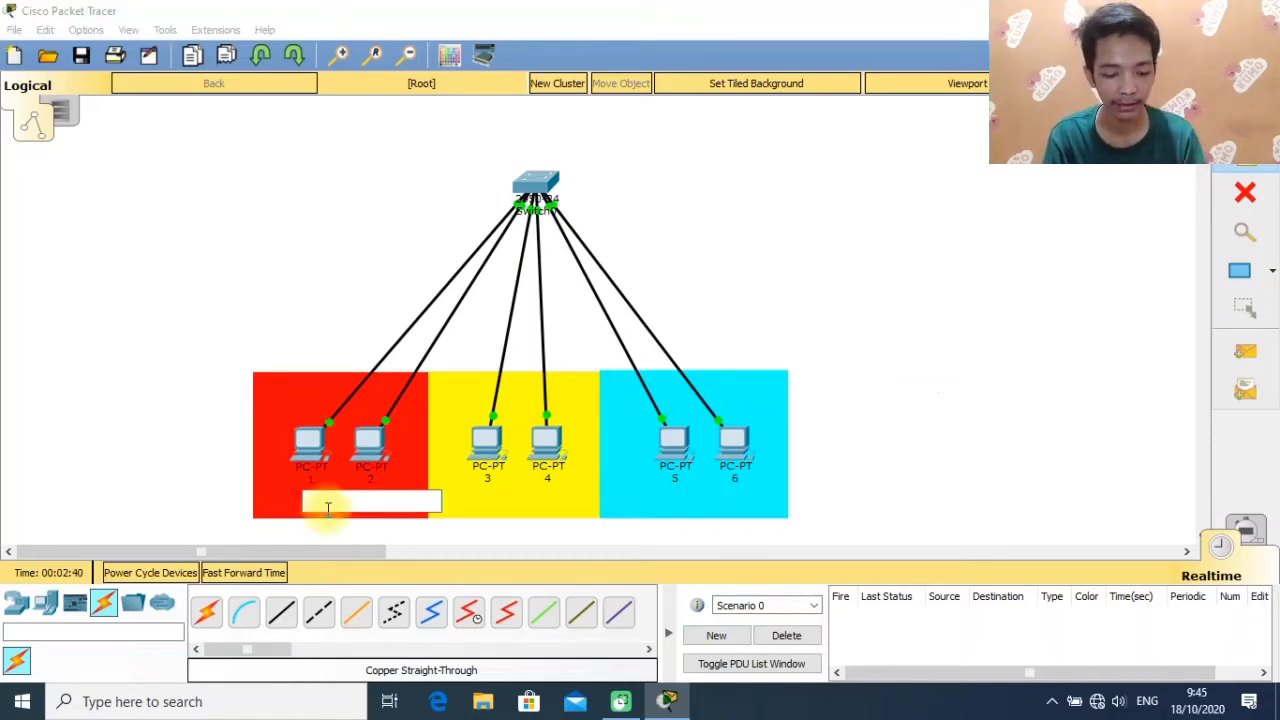
text(Boss)
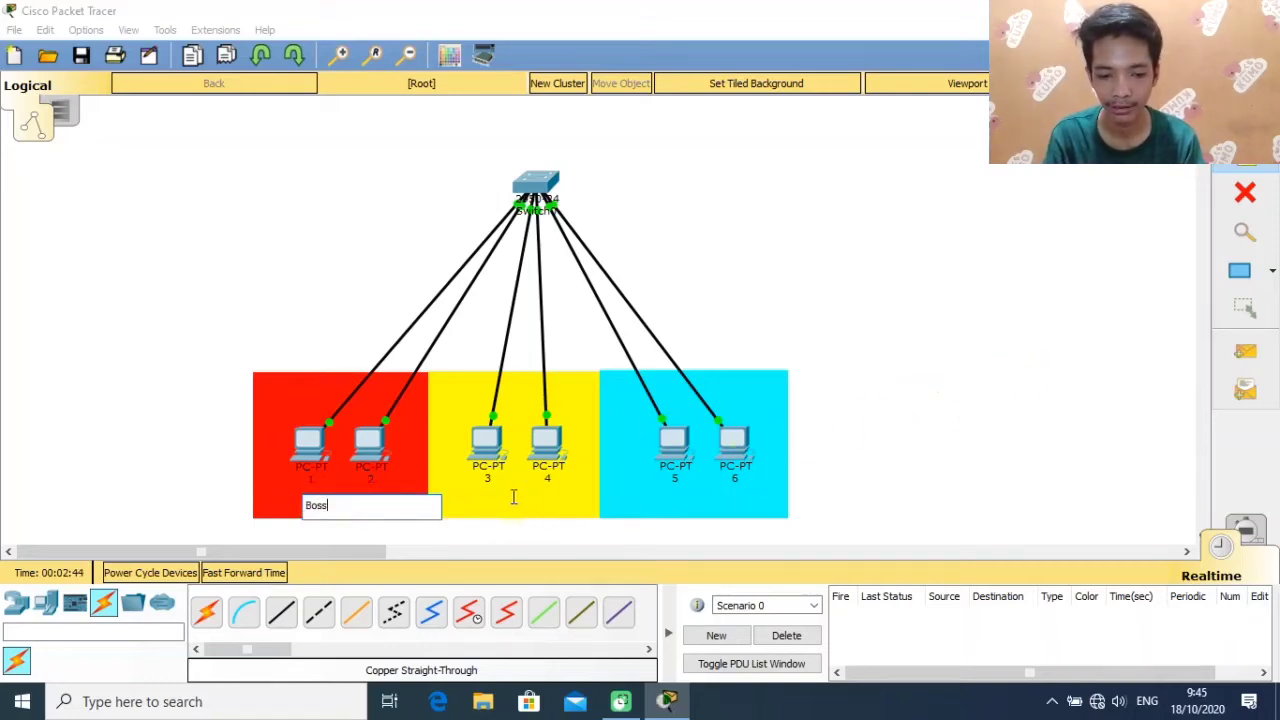
click(480, 497)
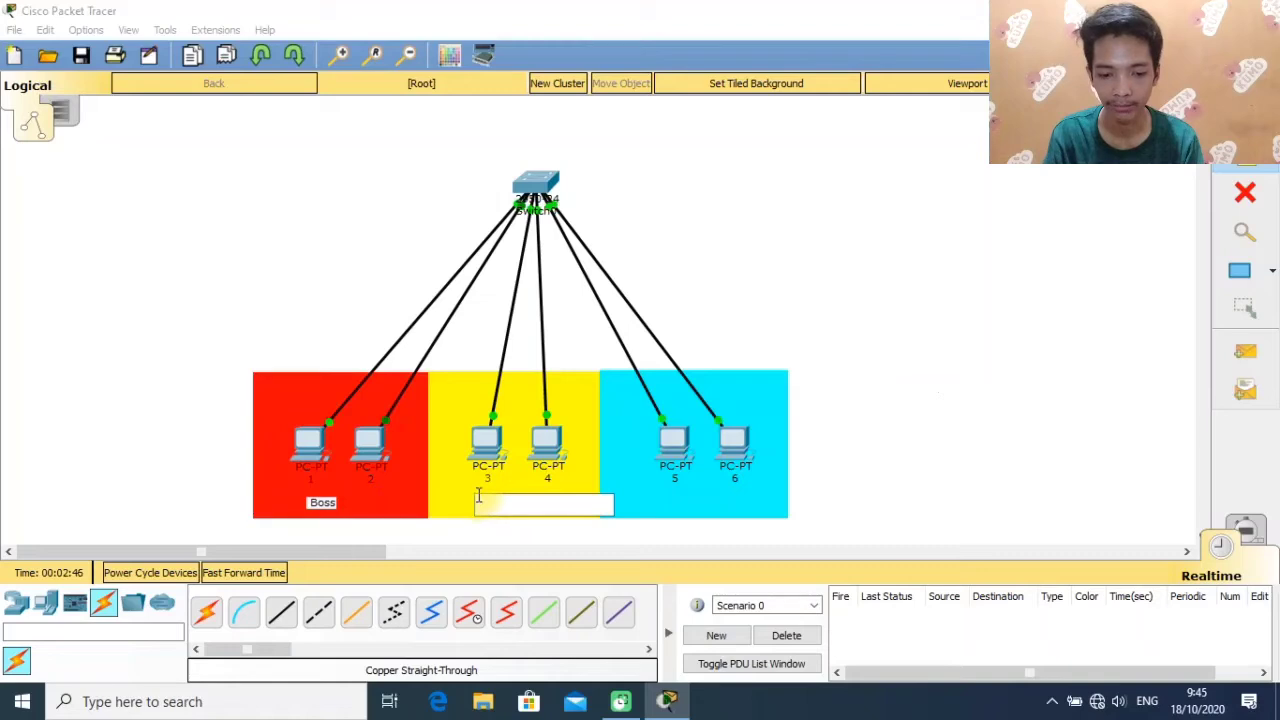
text(Karyawan)
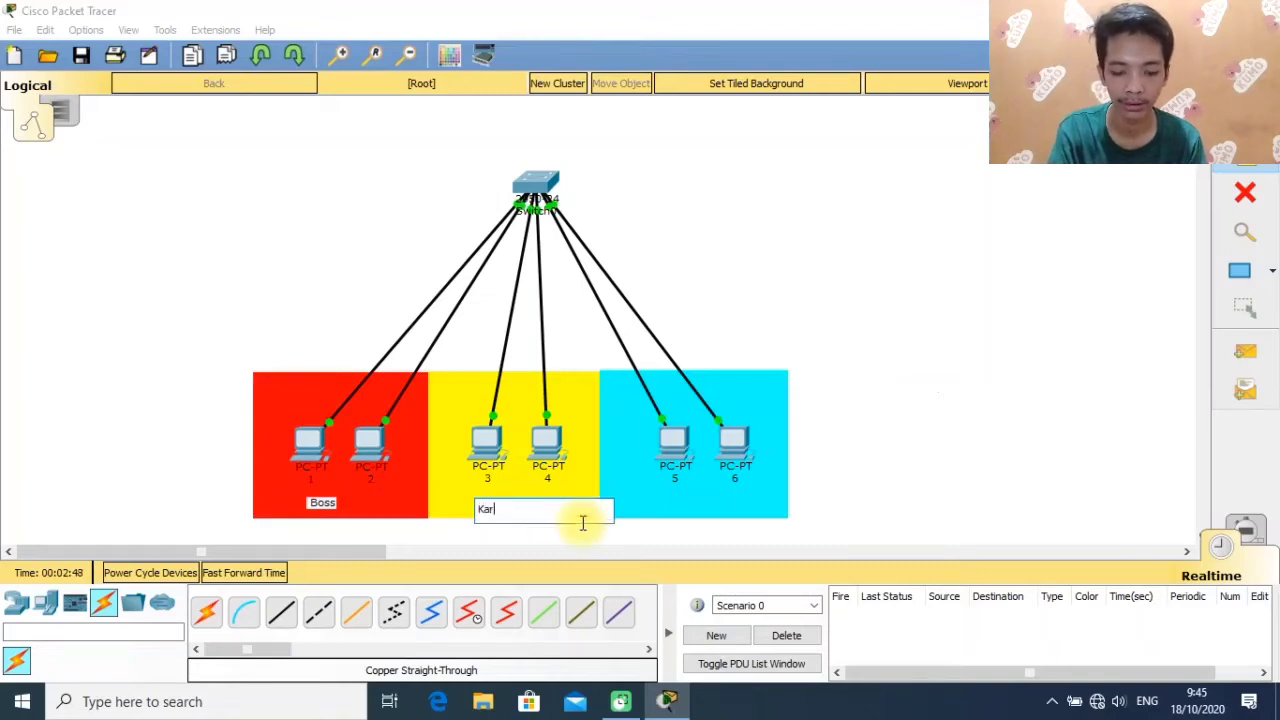
Place the note "Pengunjung" in the cyan area and shift it so it is centred below PCs 5 and 6.
click(650, 492)
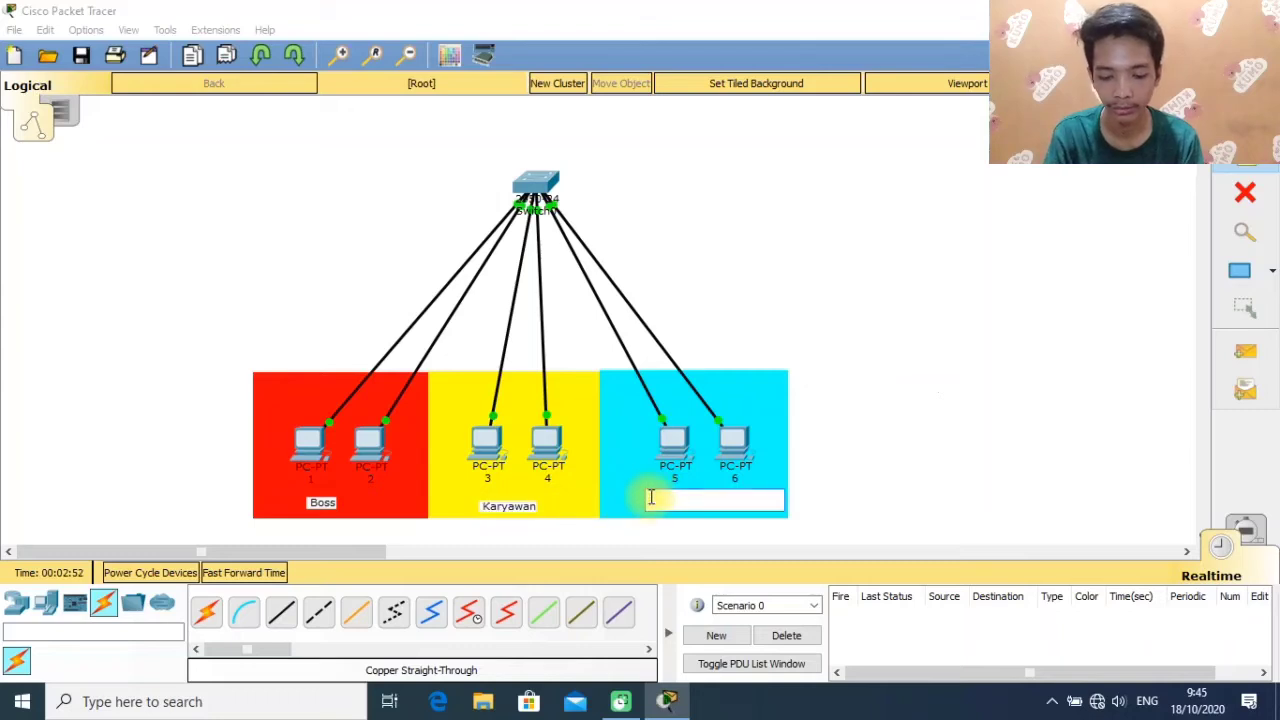
text(Pengunjung)
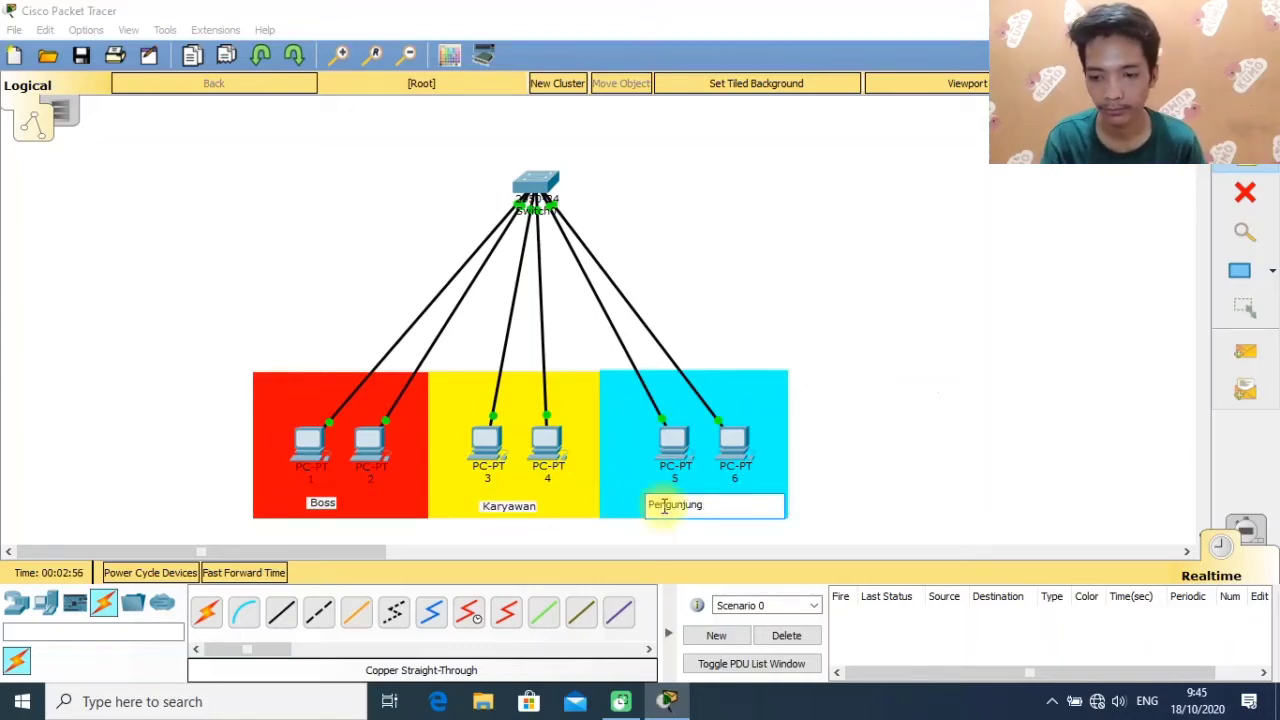
click(1244, 82)
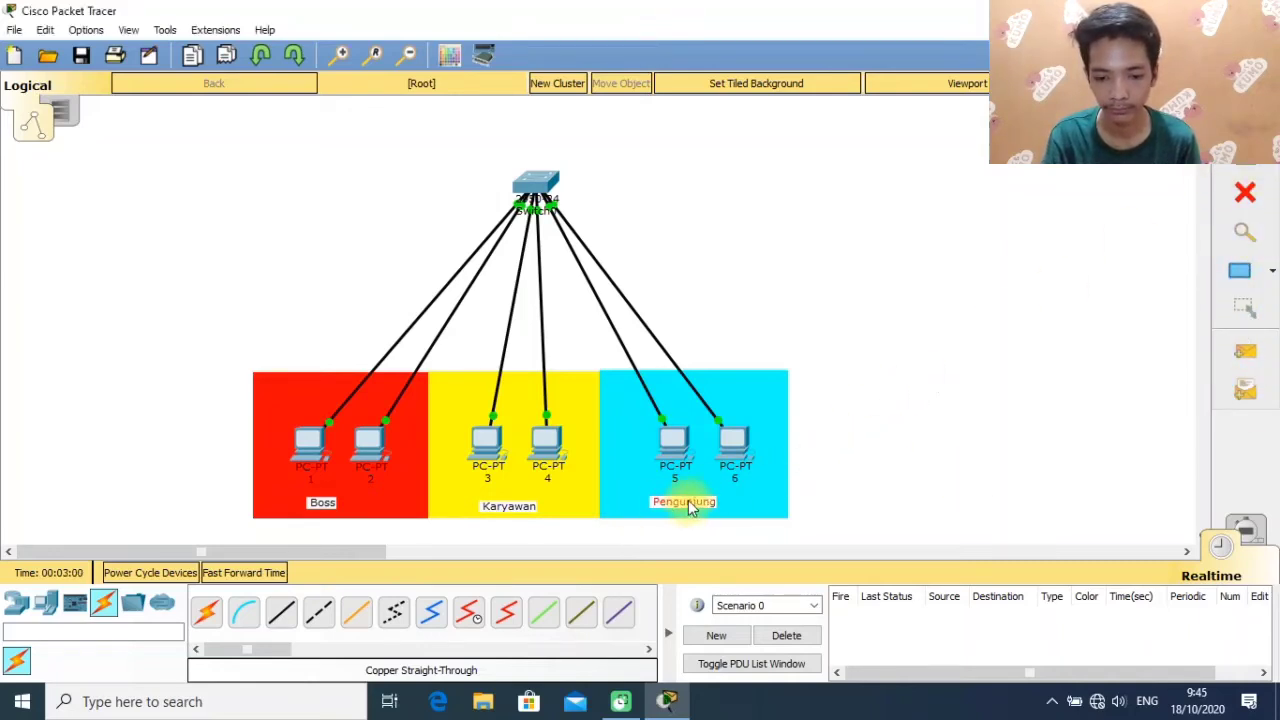
drag(688, 511, 712, 502)
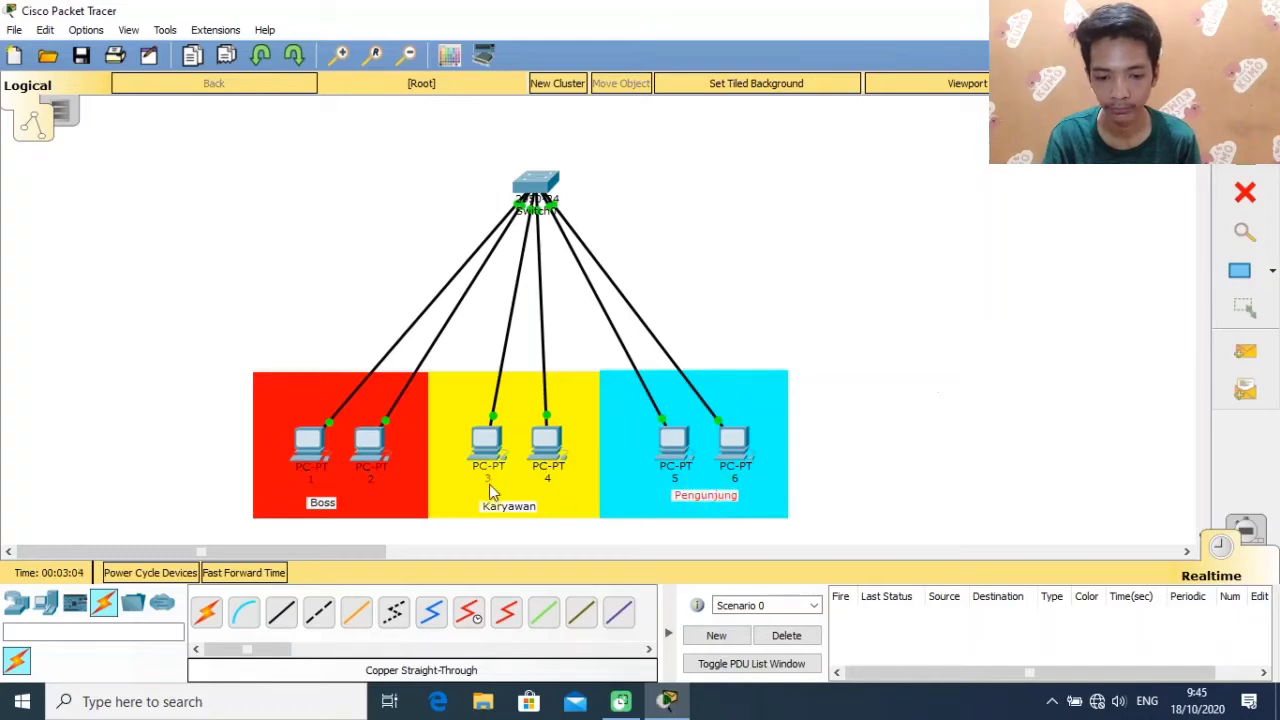
Shift the "Karyawan" and "Boss" notes so each is centred below its pair of PCs.
drag(511, 509, 520, 500)
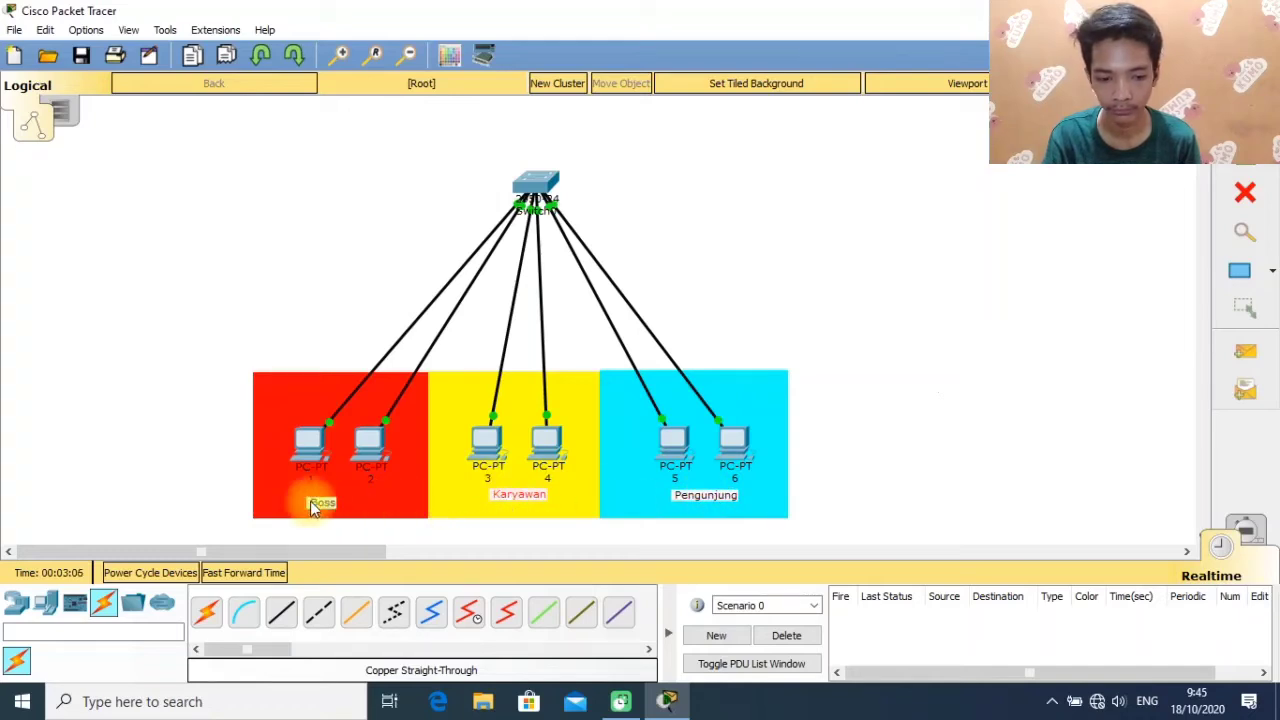
drag(321, 504, 360, 499)
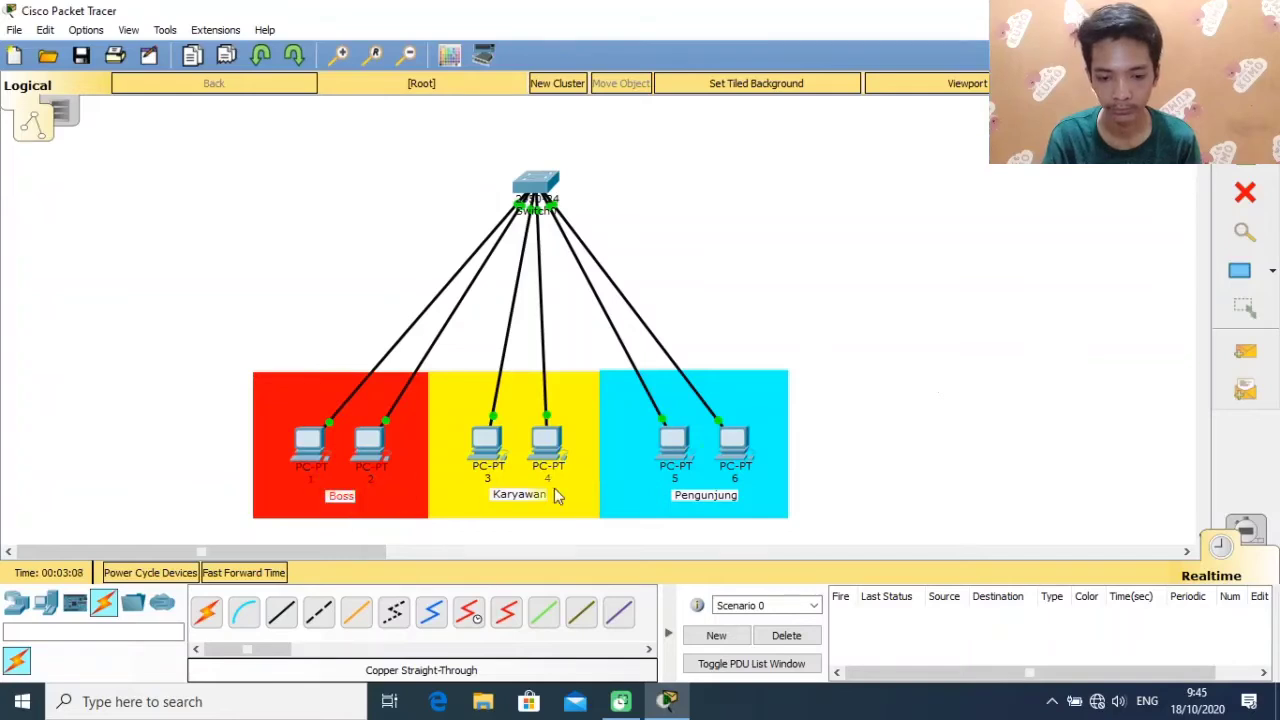
click(882, 380)
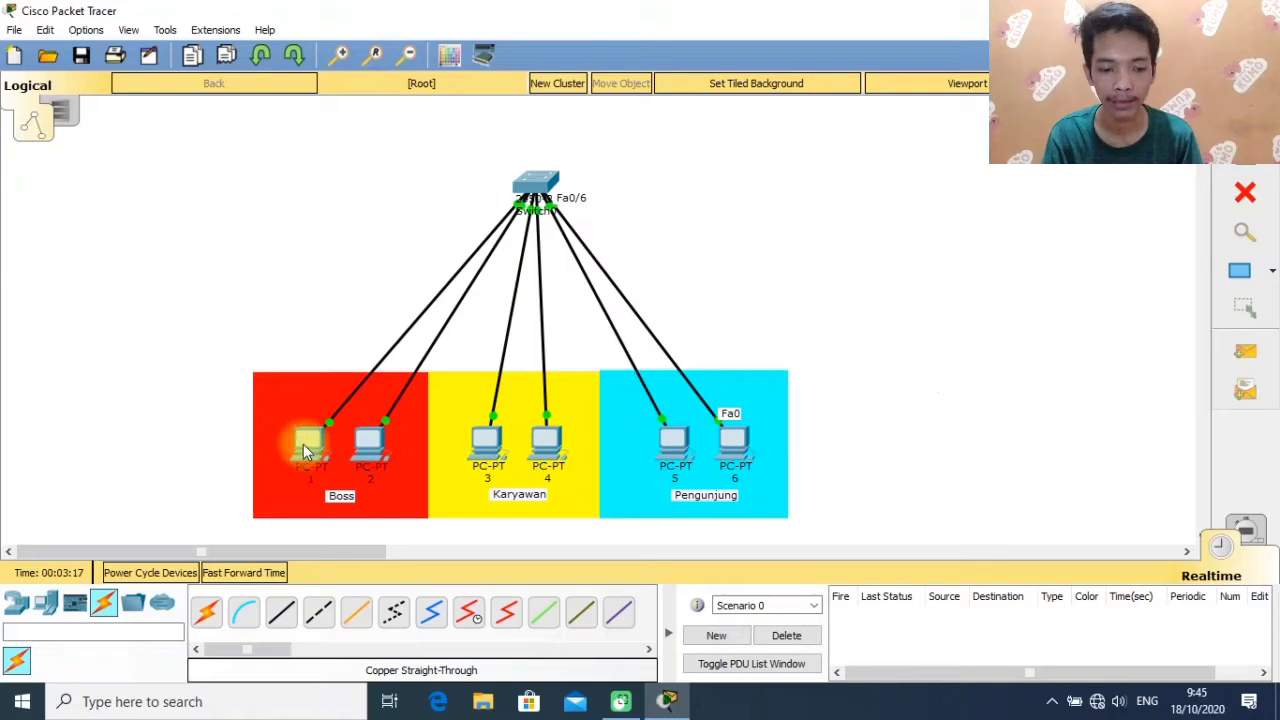
Give PC 1 the static IP address 192.168.1.1 with subnet mask 255.255.255.0.
mouse_move(305, 450)
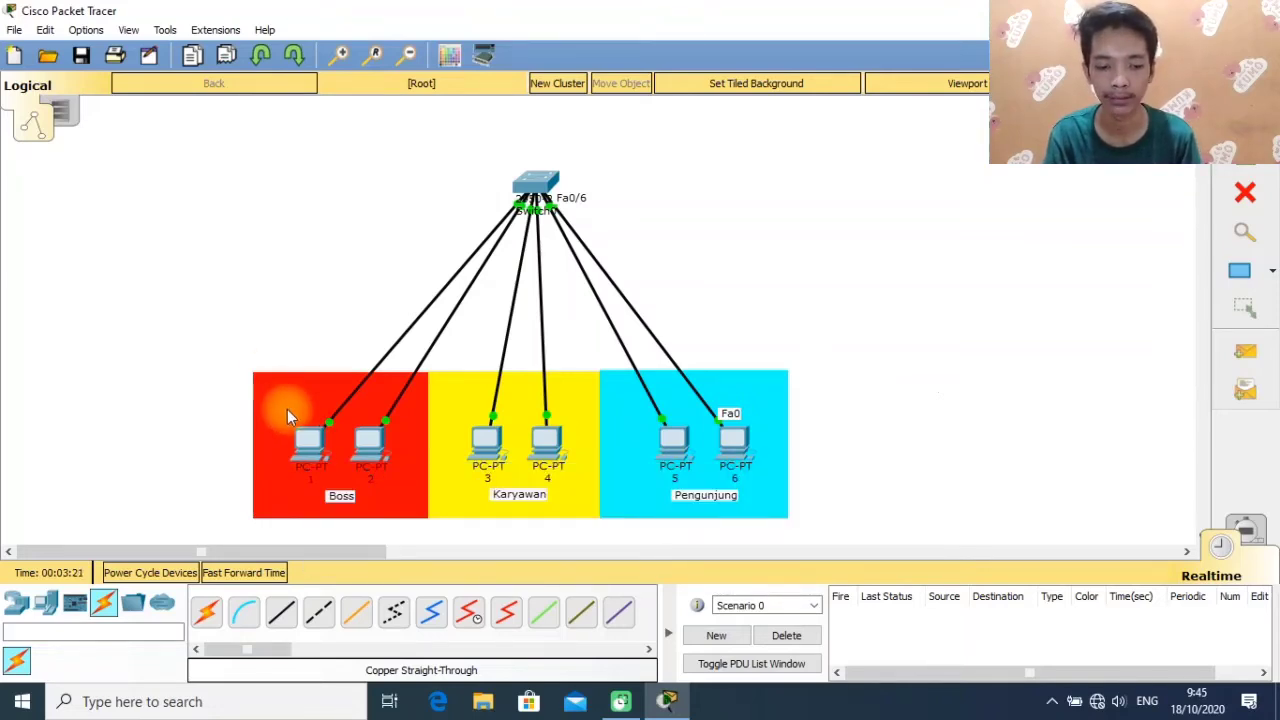
click(312, 442)
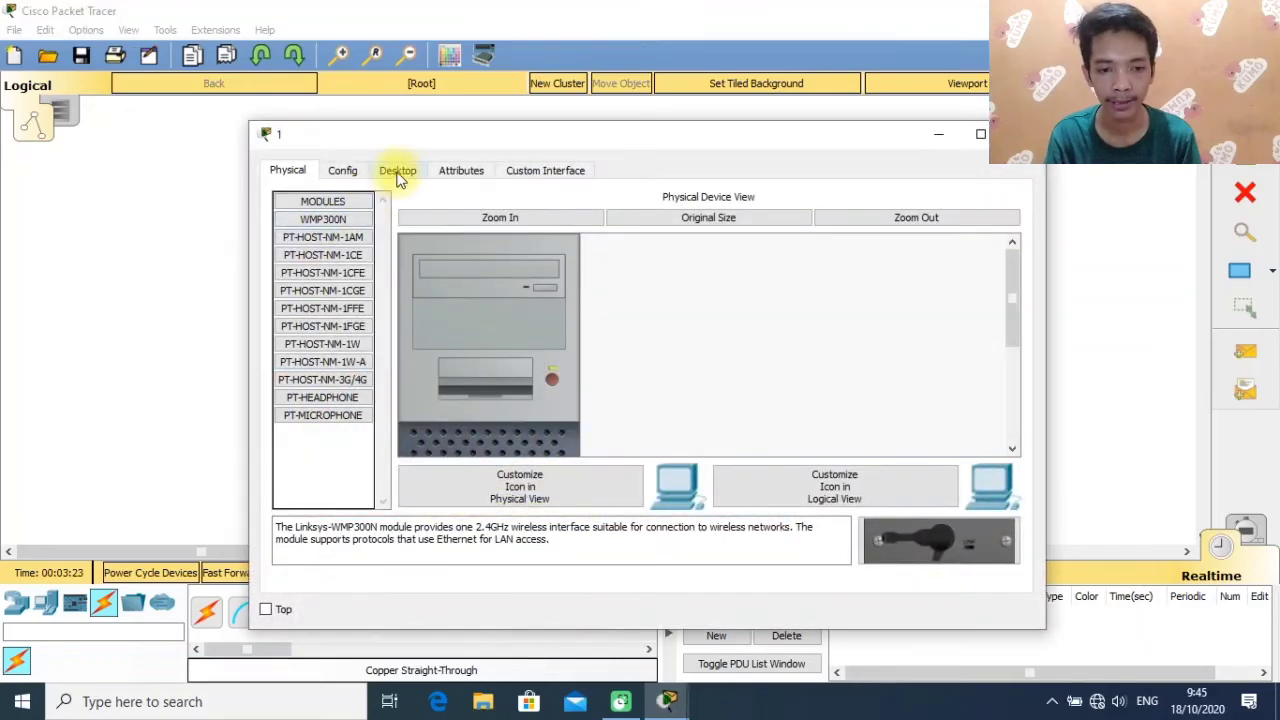
click(398, 172)
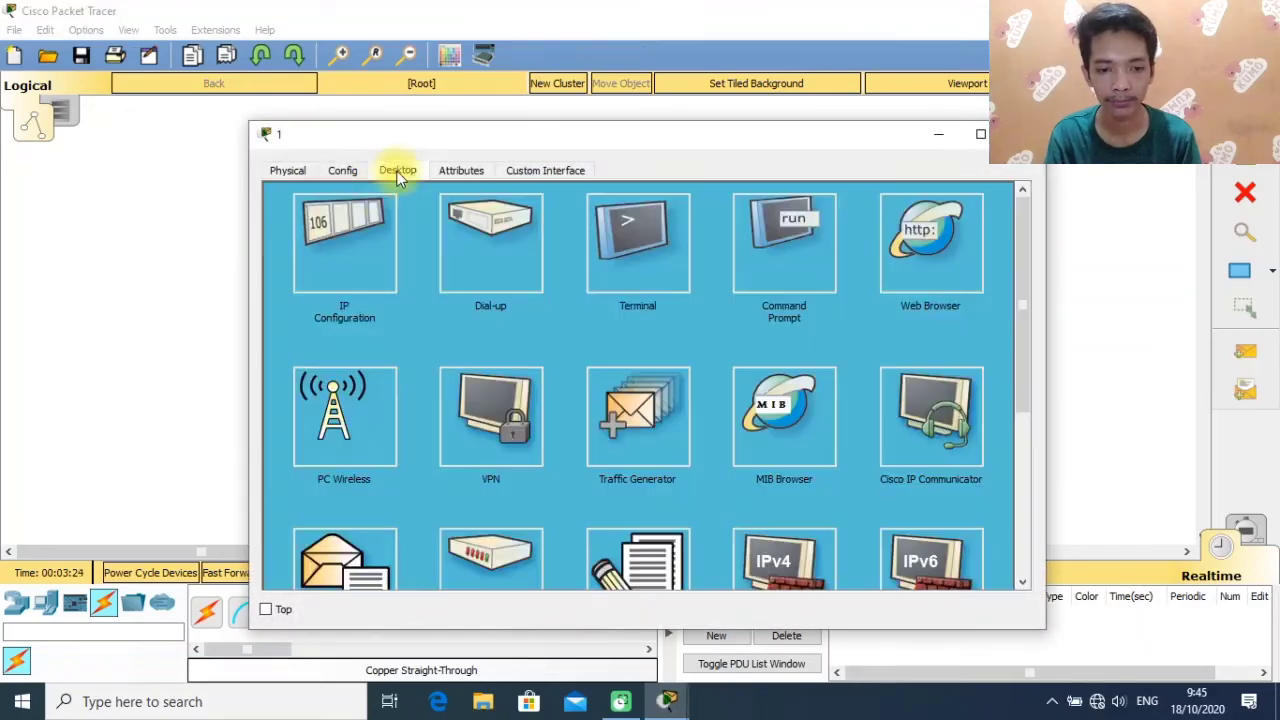
click(353, 268)
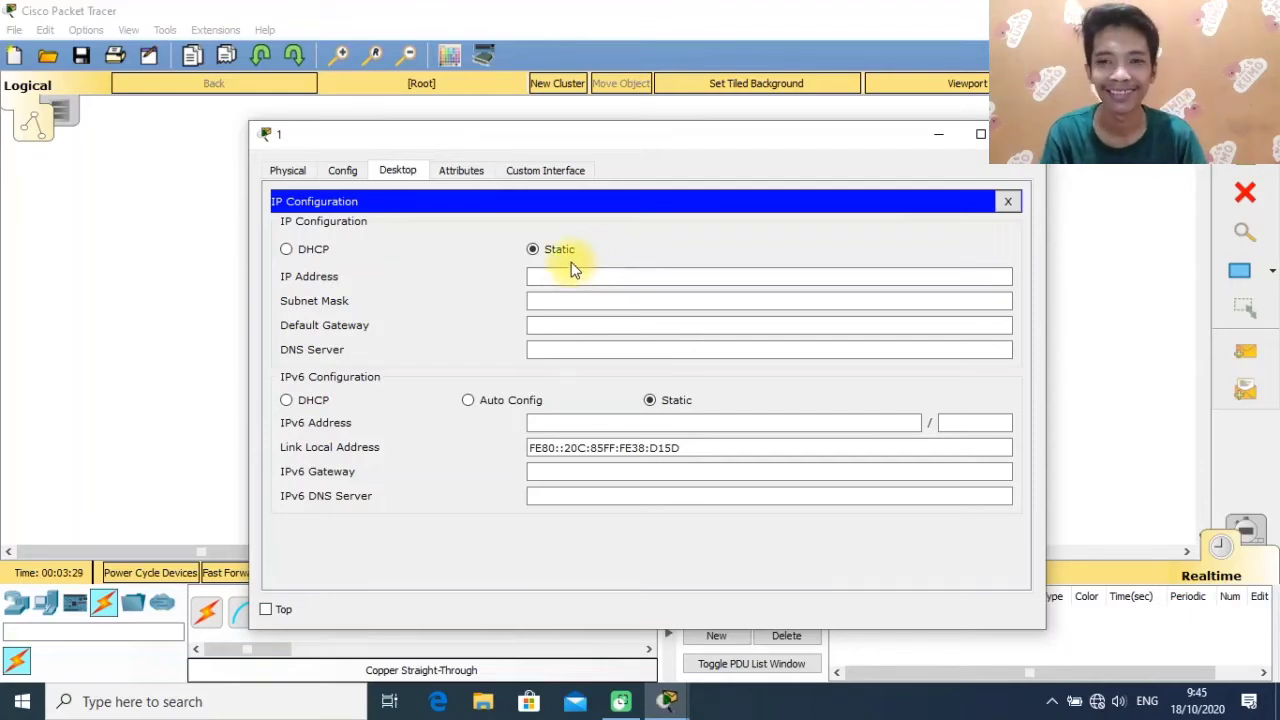
click(580, 276)
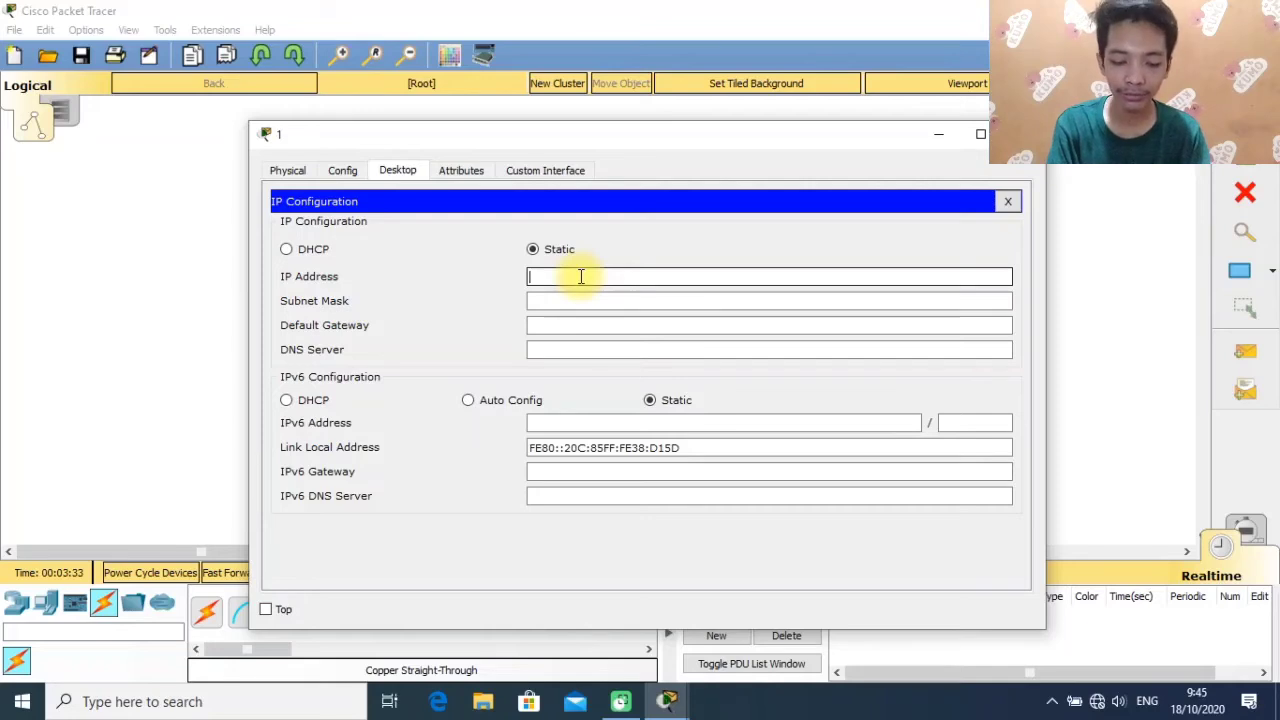
text(19)
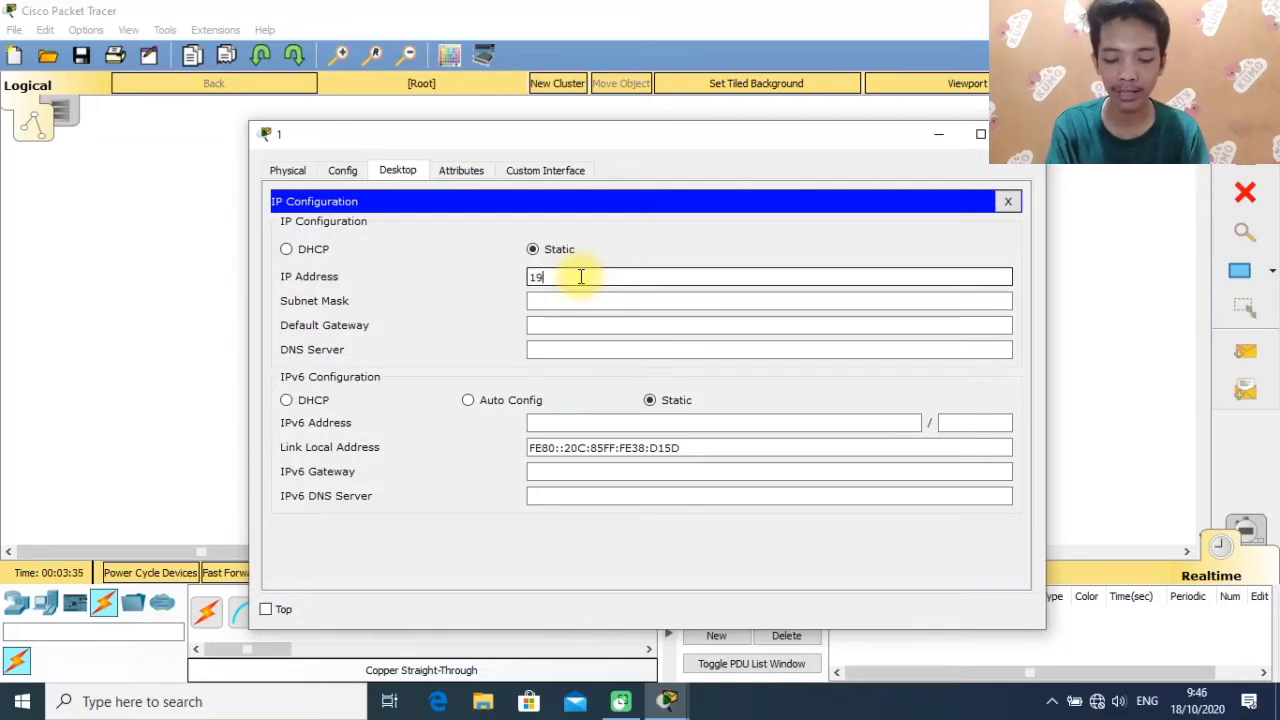
text(2.168)
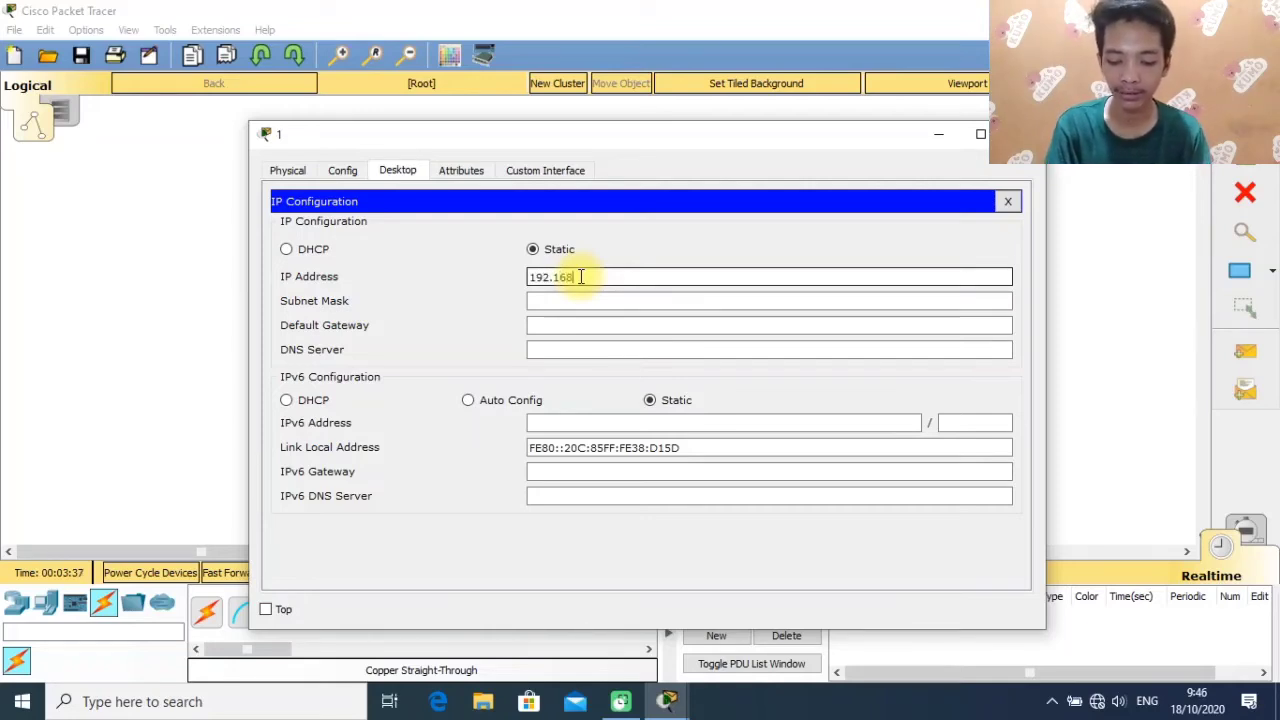
text(.1.1)
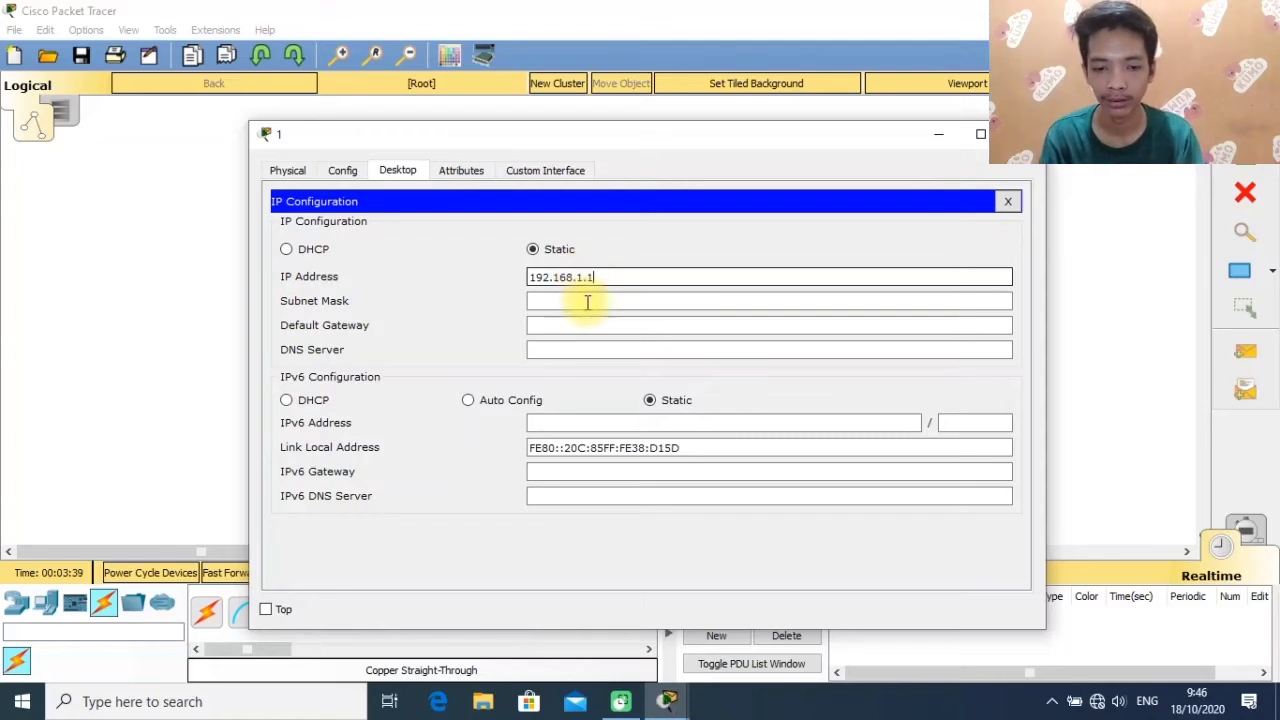
click(589, 301)
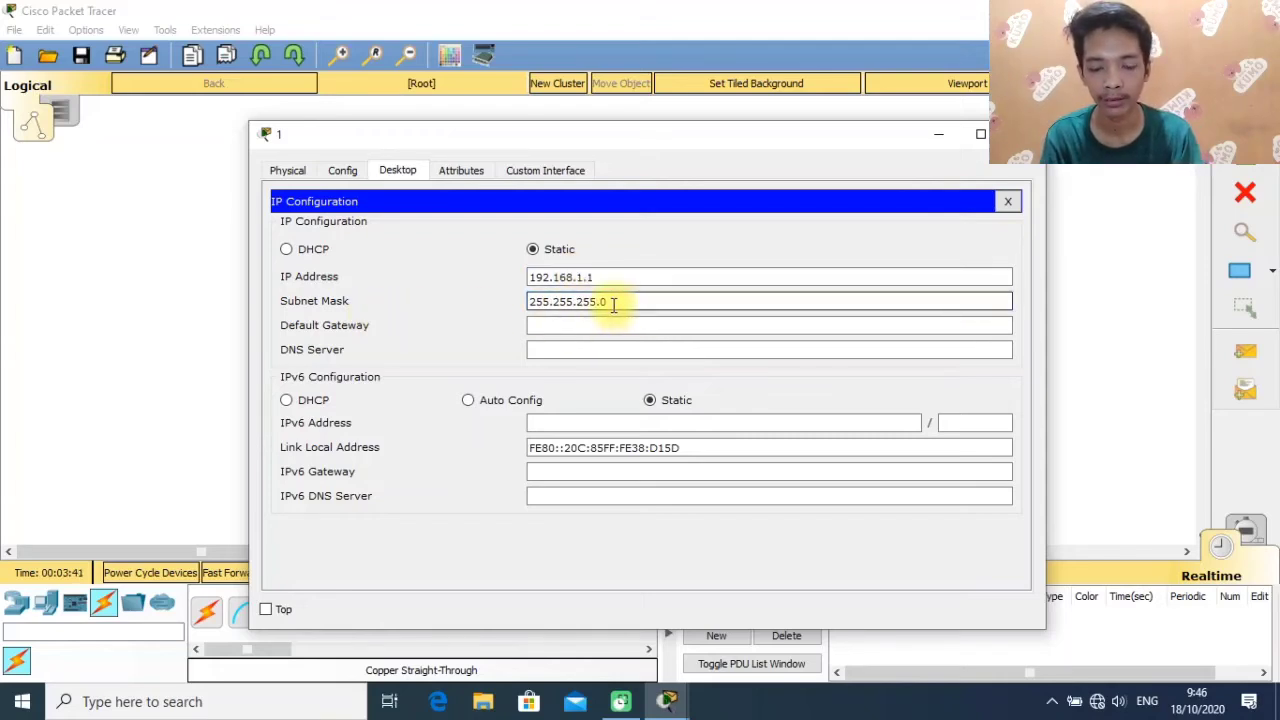
Copy the prefix "192.168.1." from PC 1's IP address and close its configuration window.
click(590, 280)
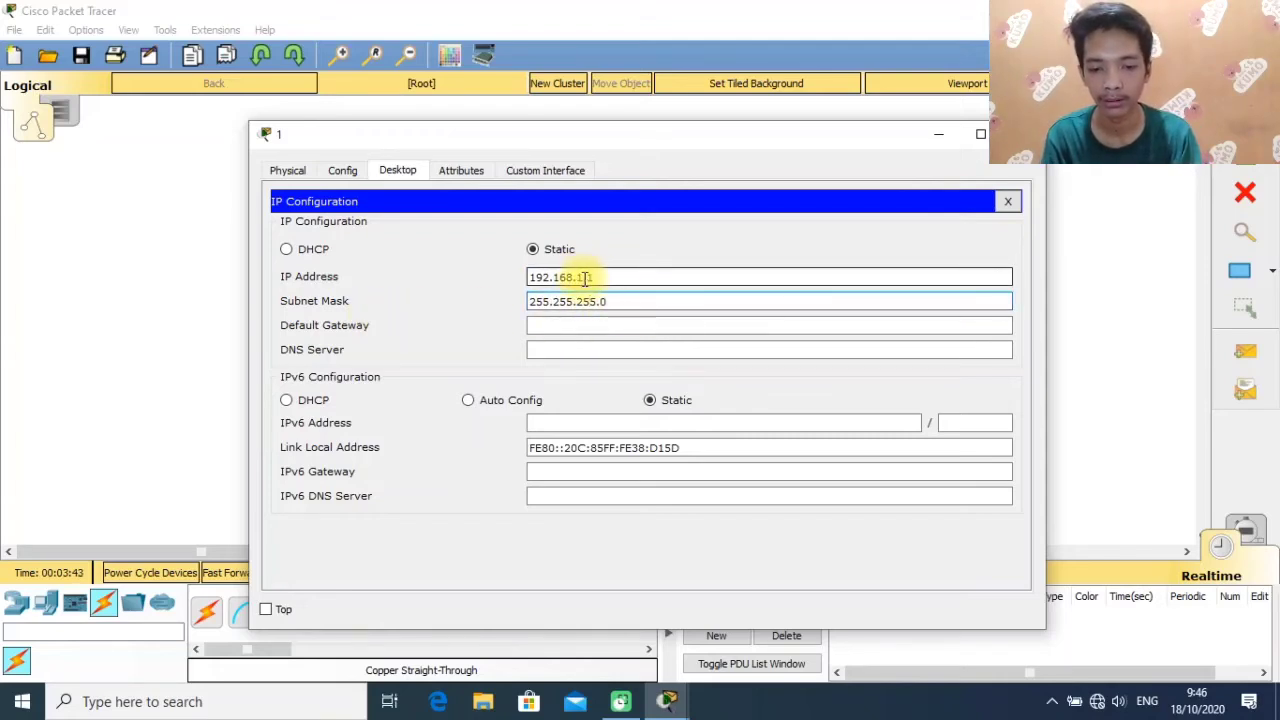
drag(588, 278, 497, 270)
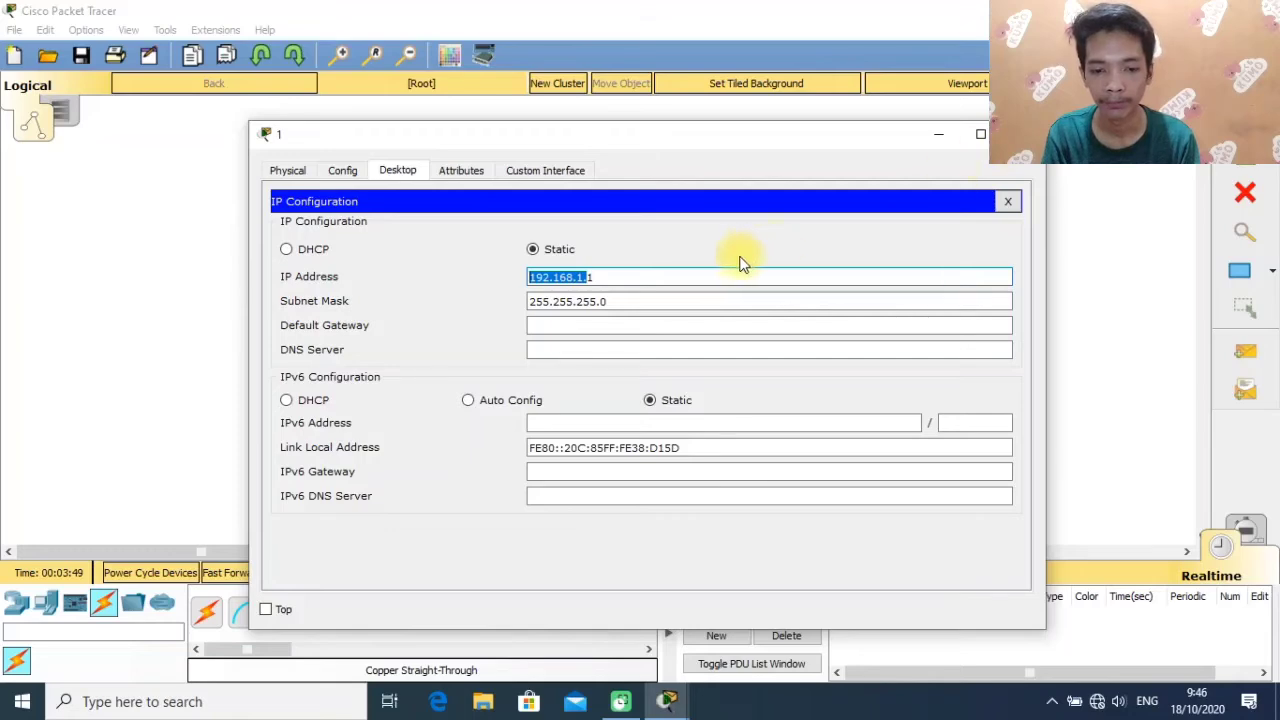
click(1025, 133)
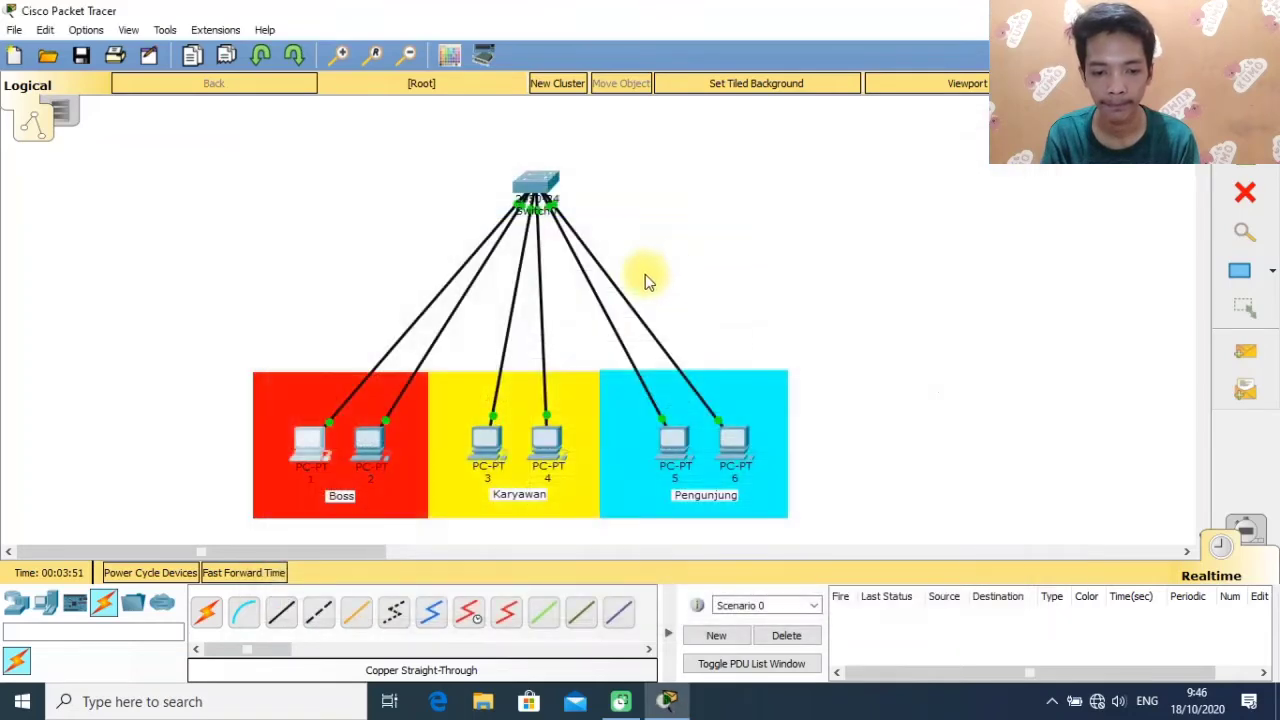
Give PC 2 the static IP address 192.168.1.2, fill in its default subnet mask and close its configuration window.
click(366, 445)
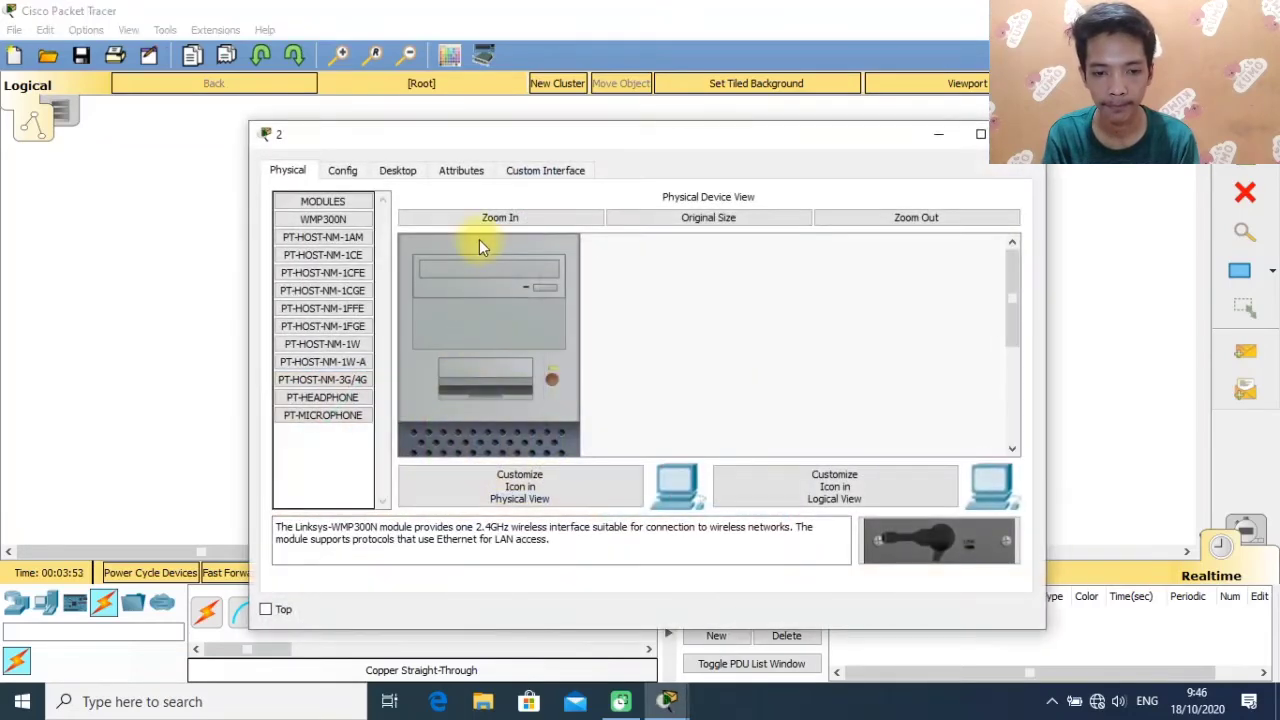
click(397, 170)
click(385, 240)
click(551, 277)
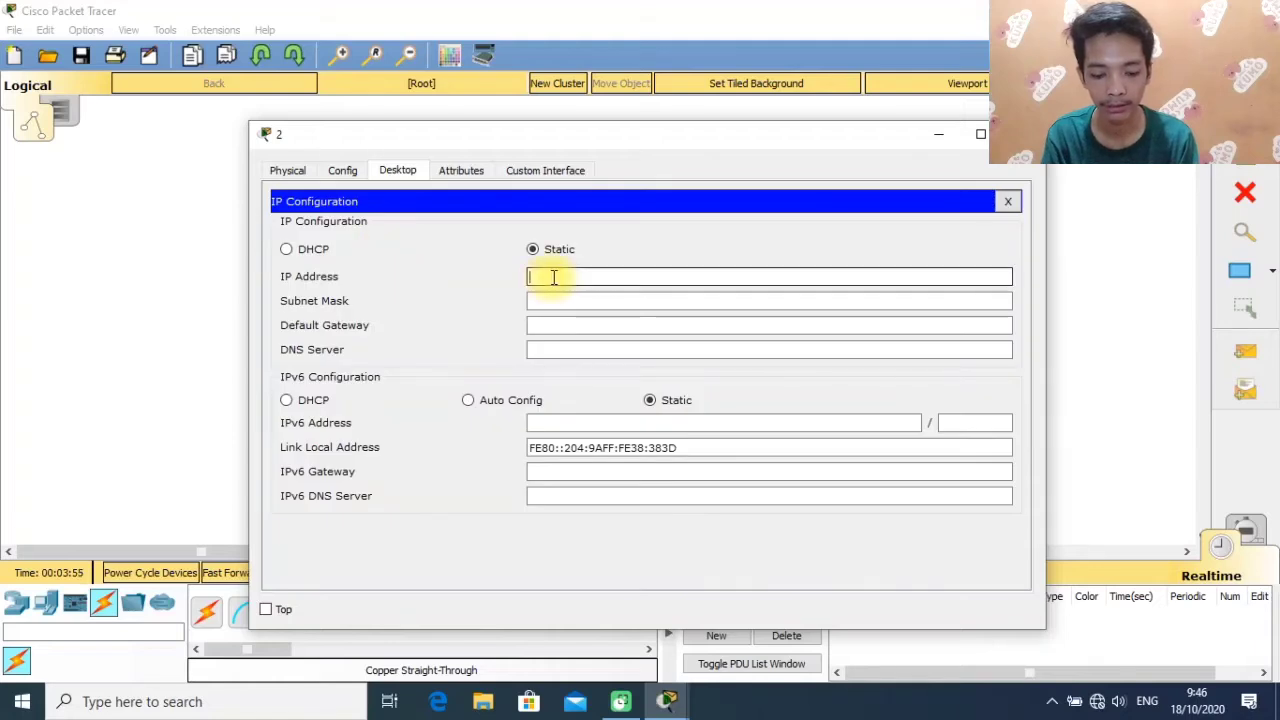
text(192.168.1.)
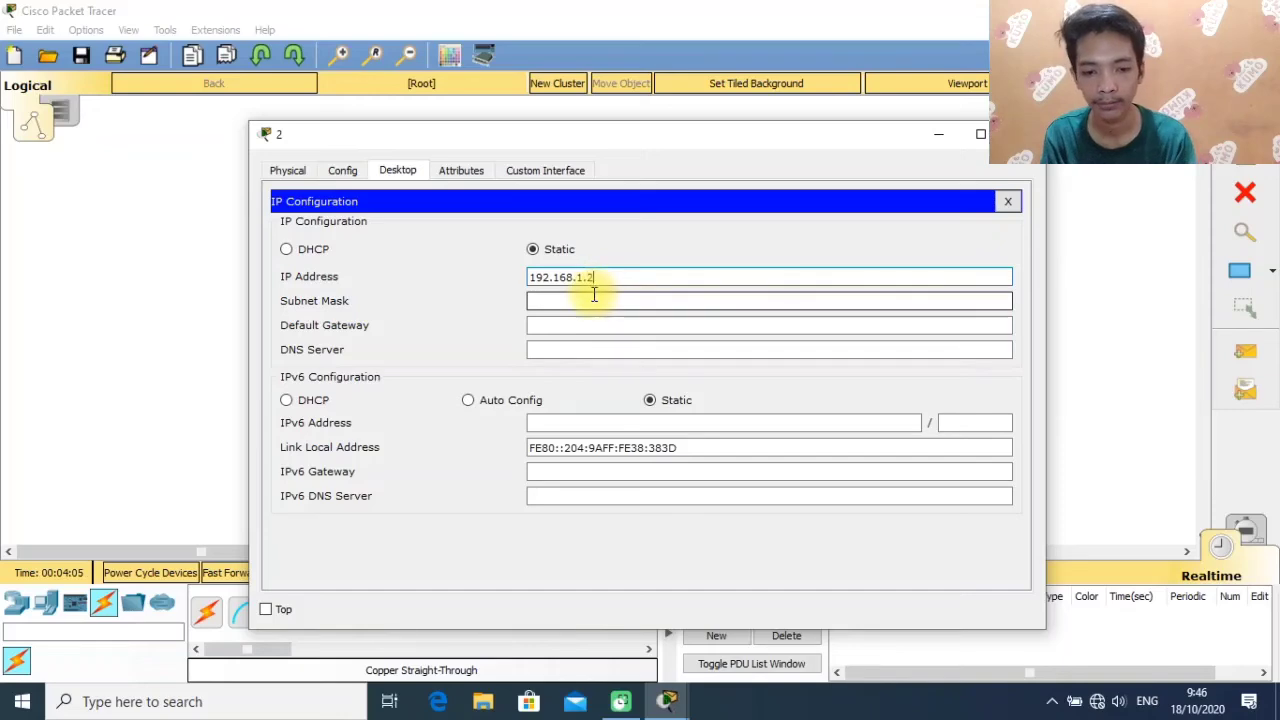
text(2)
click(603, 300)
click(1022, 134)
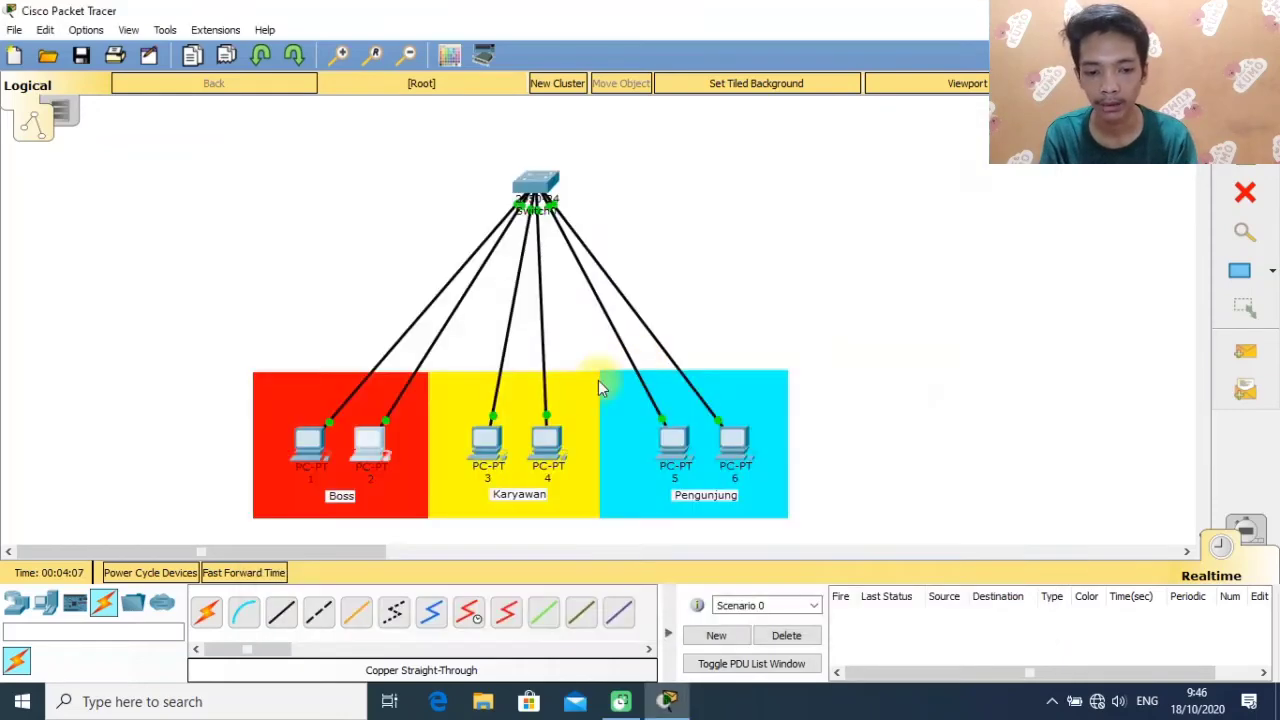
Give PC 3 the static IP address 192.168.1.3 with subnet mask 255.255.255.0 and close its configuration window.
double_click(504, 447)
click(490, 445)
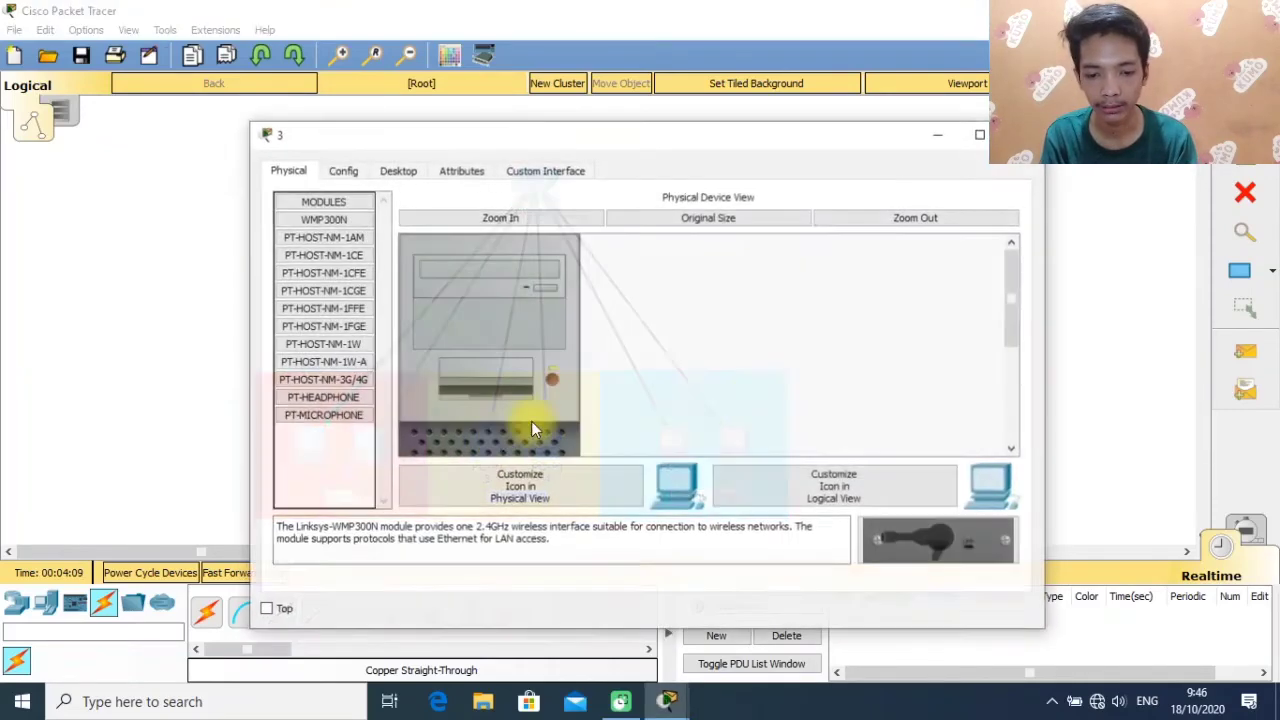
click(410, 171)
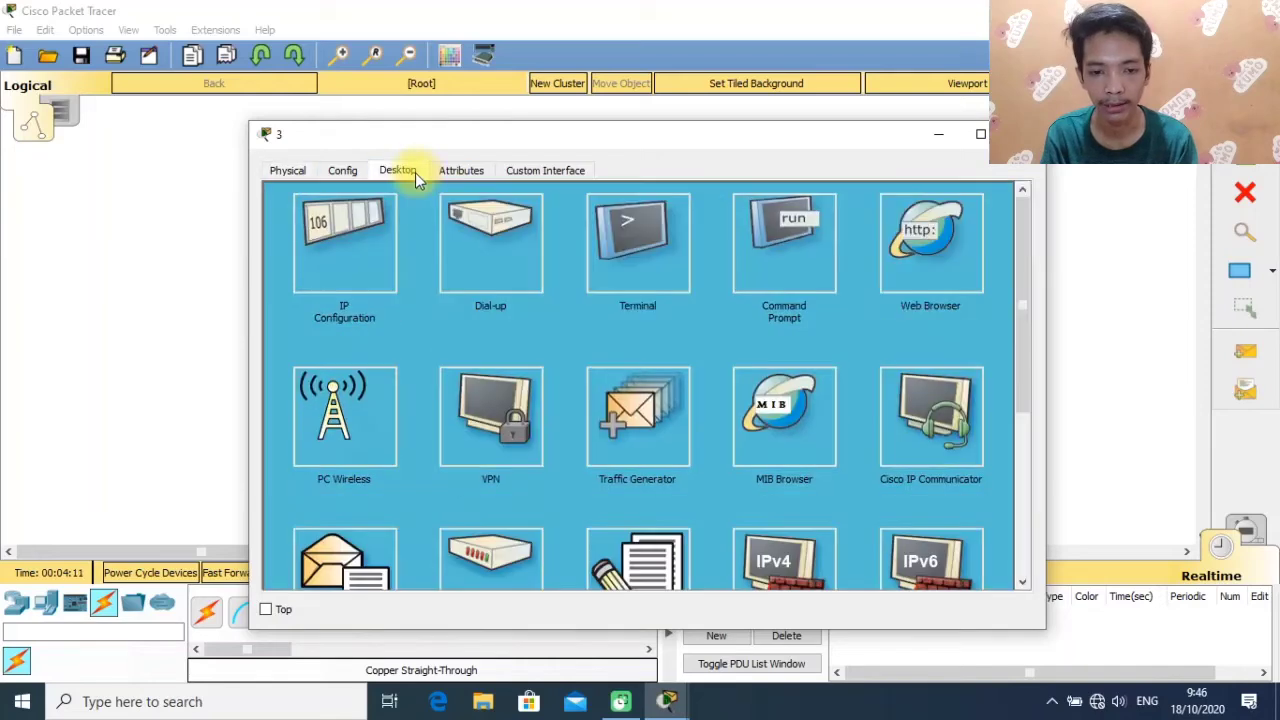
click(451, 246)
click(537, 277)
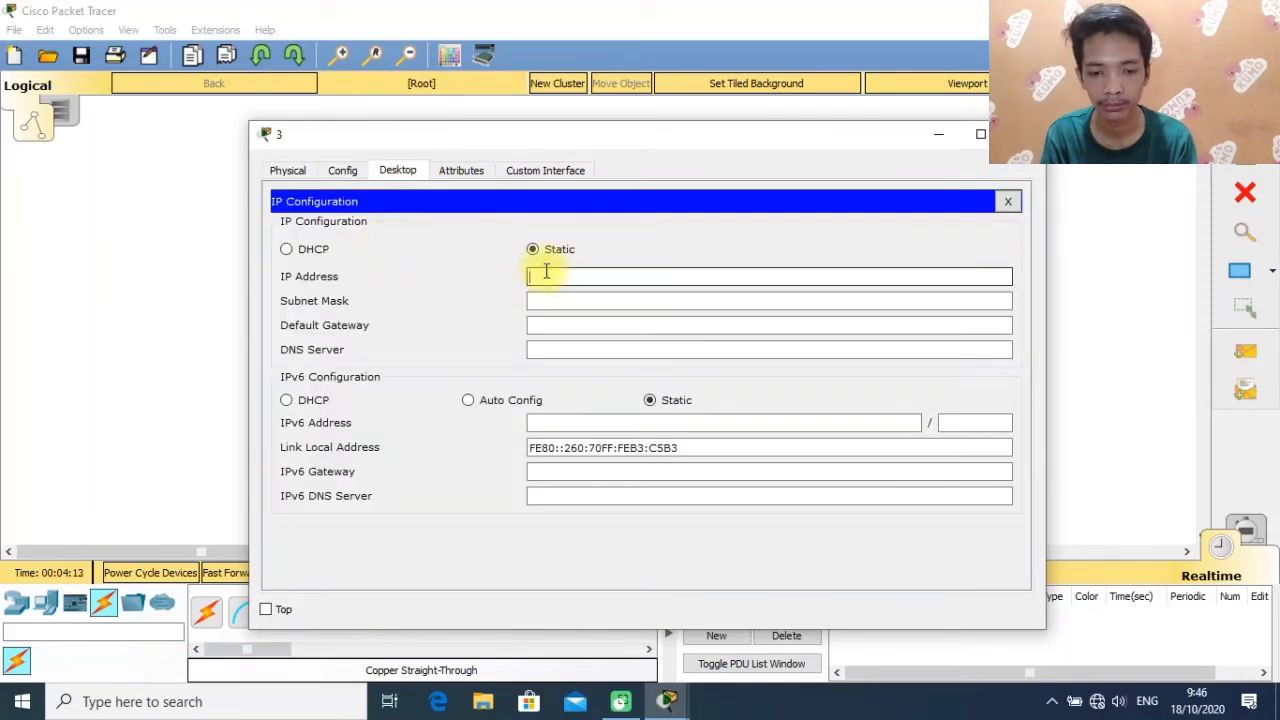
text(192.168.1.)
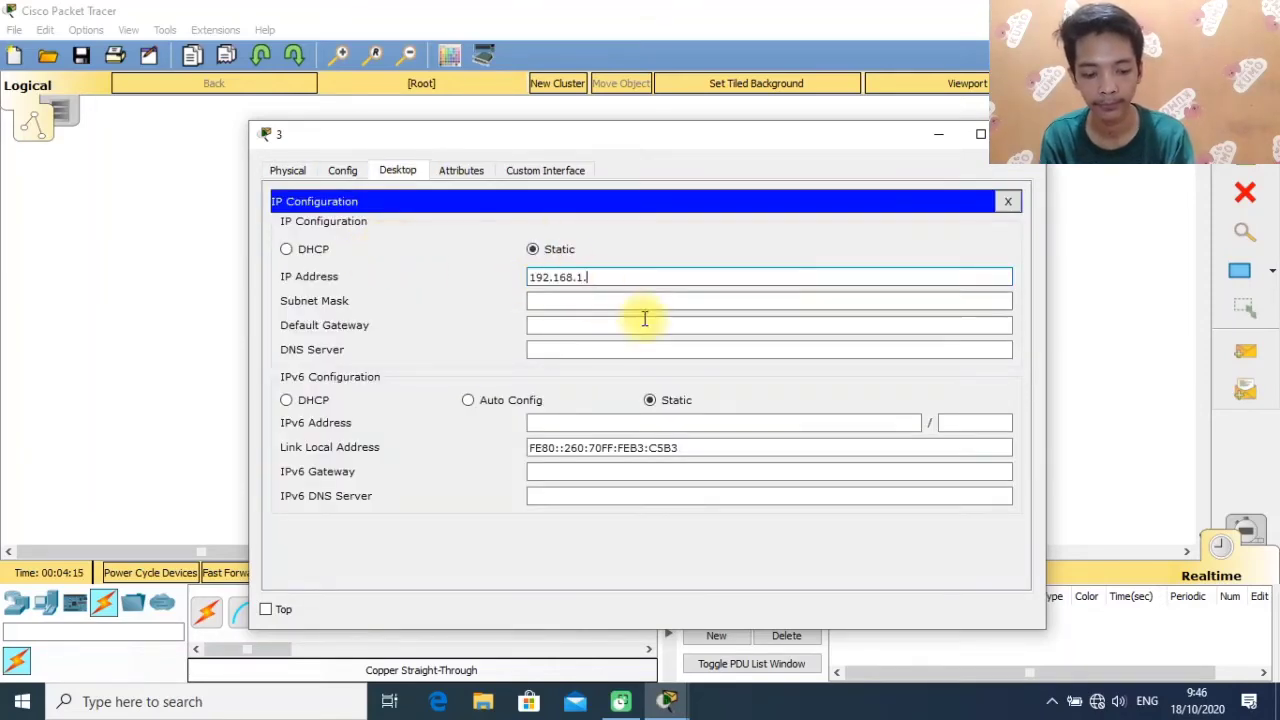
text(3)
click(686, 301)
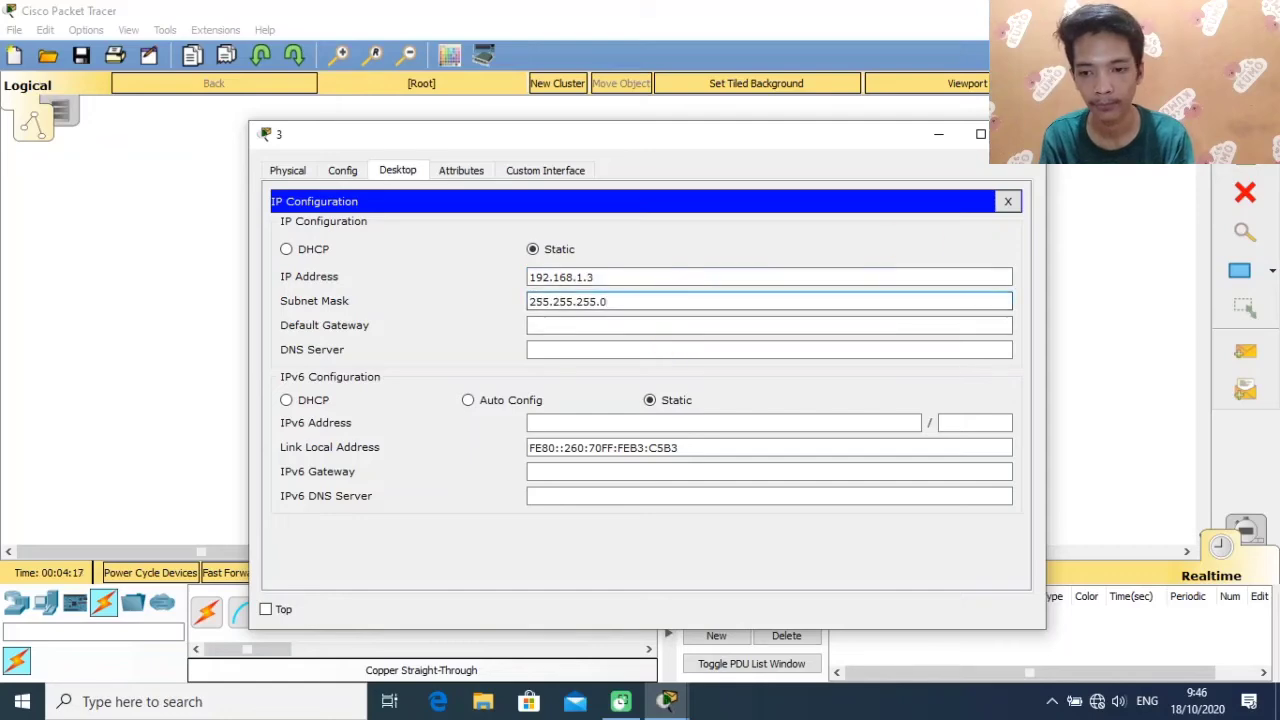
click(1022, 135)
Give PC 4 the static IP address 192.168.1.4 with subnet mask 255.255.255.0 and close its configuration window.
click(562, 442)
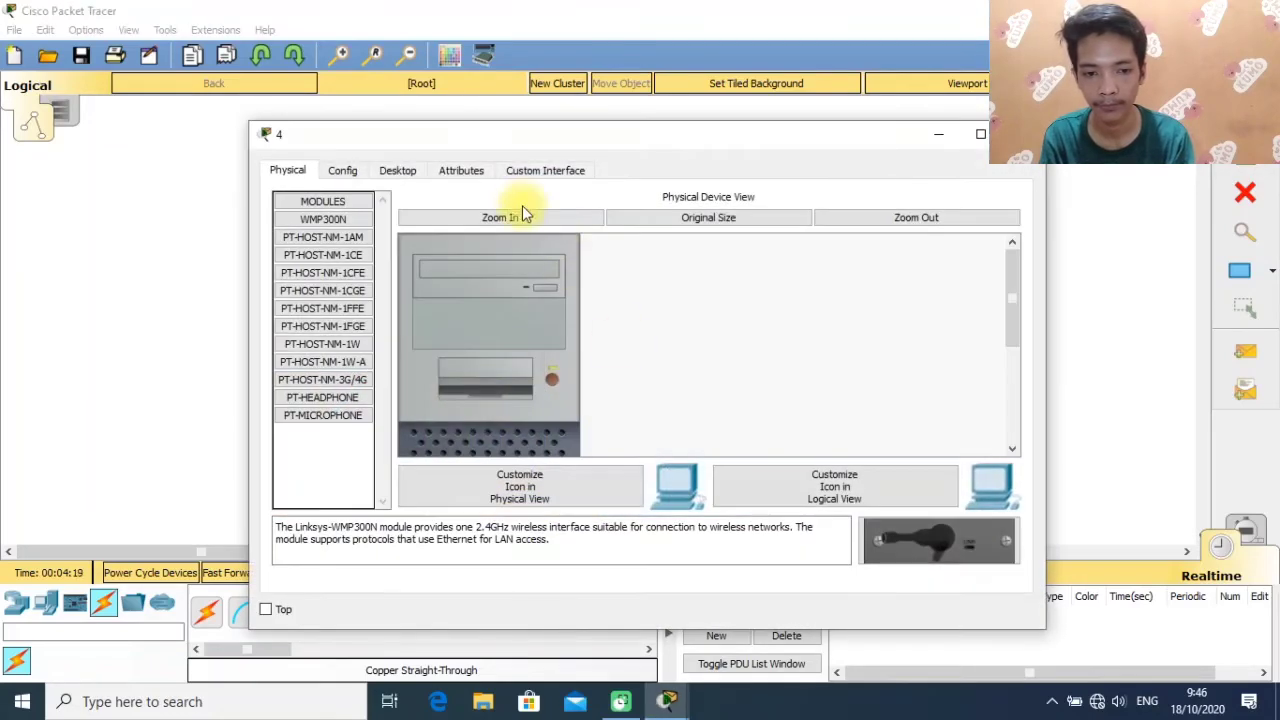
click(398, 168)
click(352, 240)
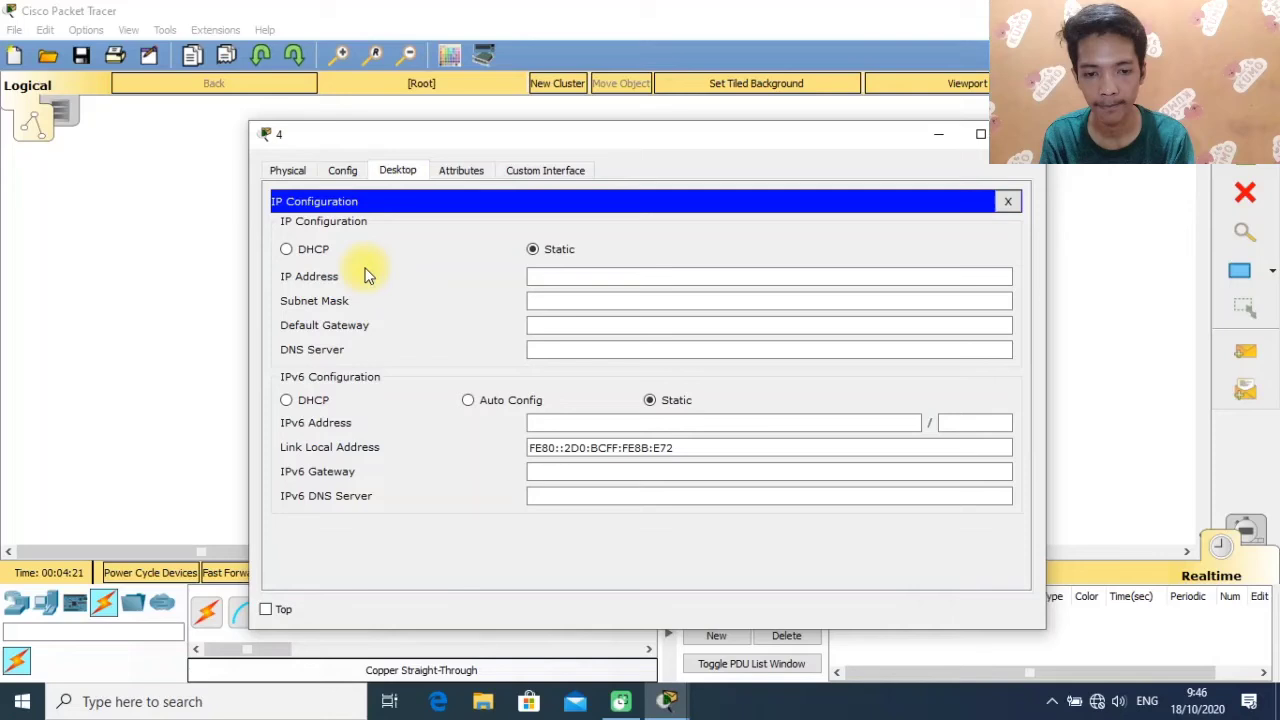
click(543, 277)
text(192.168.1.)
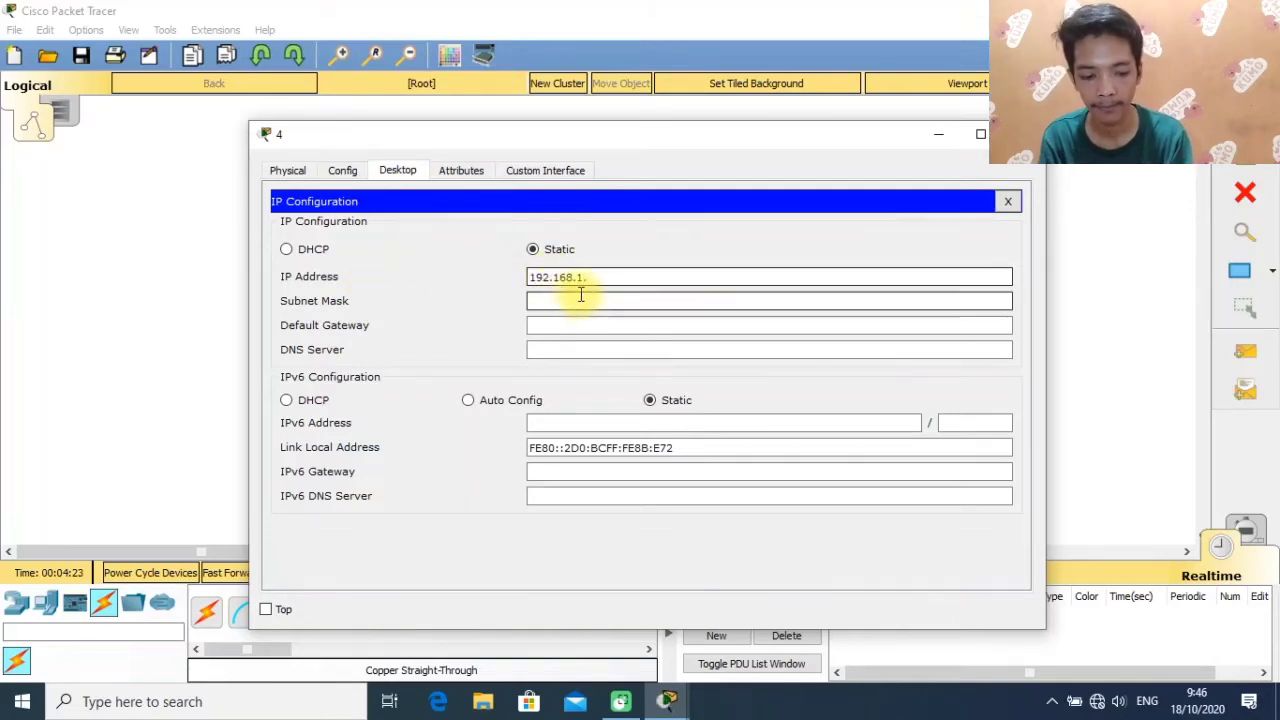
text(5)
key(BackSpace)
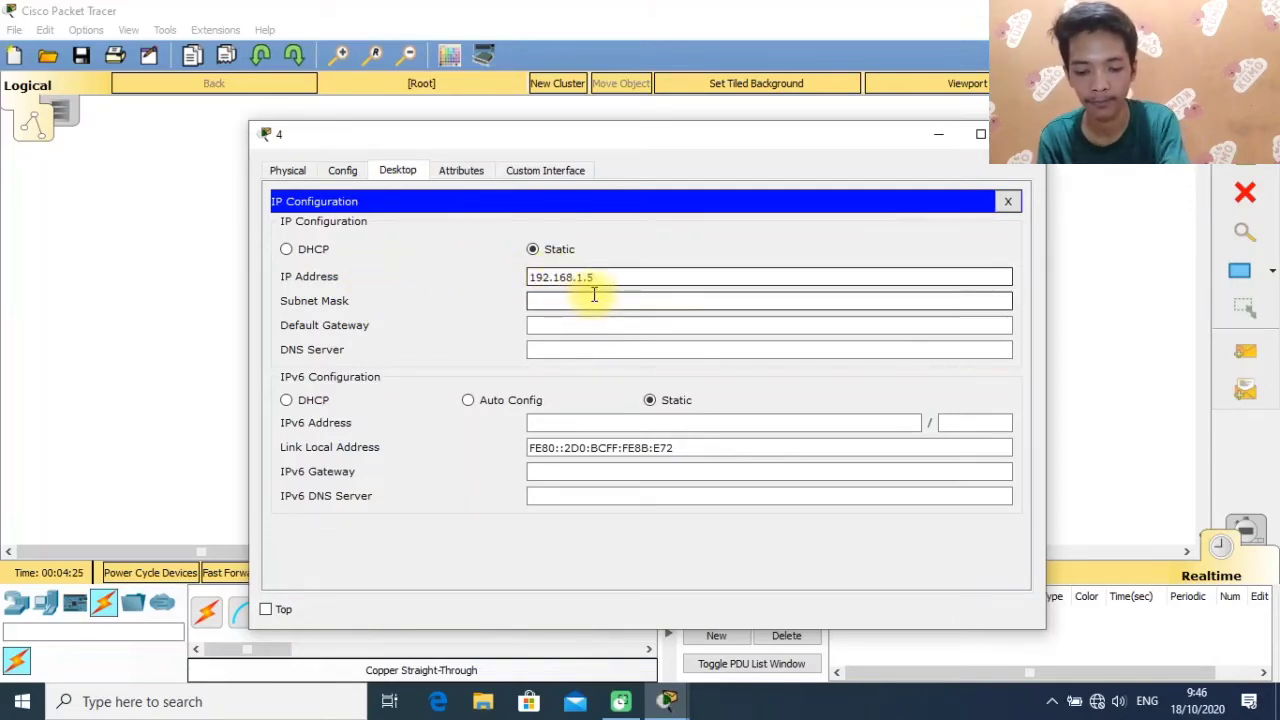
text(4)
click(596, 300)
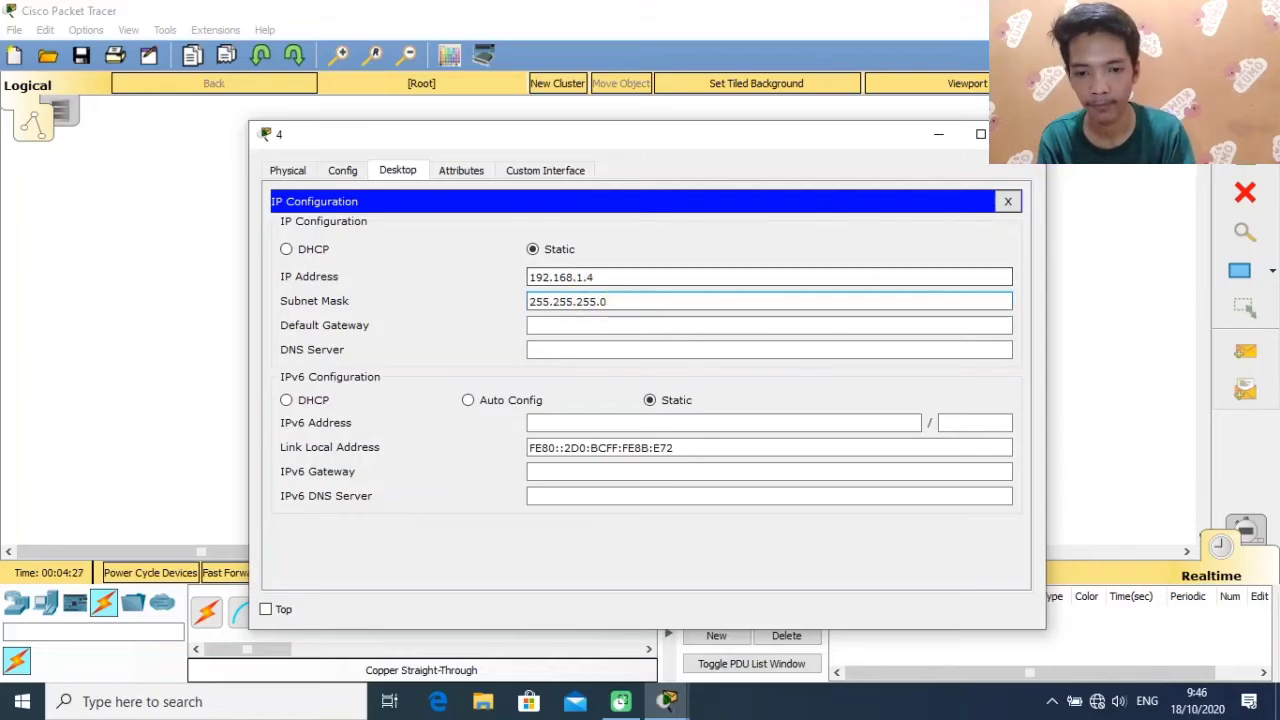
click(1023, 134)
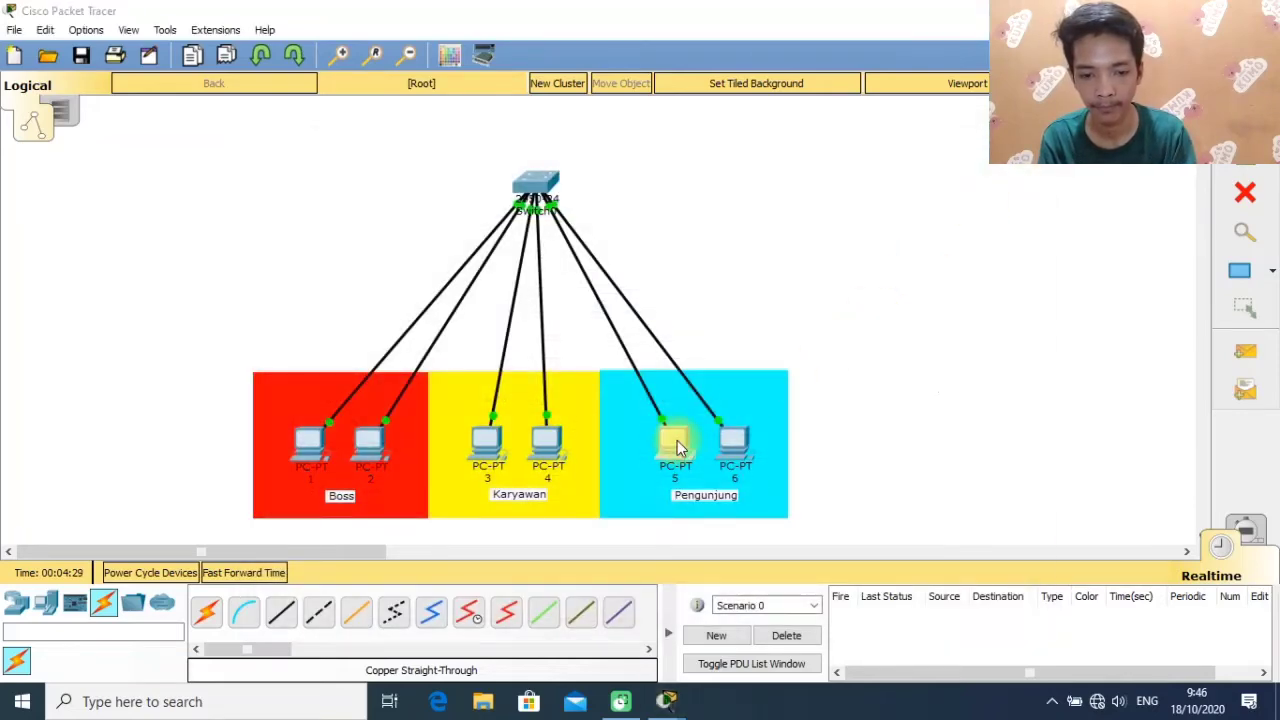
Give PC 5 the static IP address 192.168.1.5 with subnet mask 255.255.255.0 and close its configuration window.
click(676, 440)
click(400, 172)
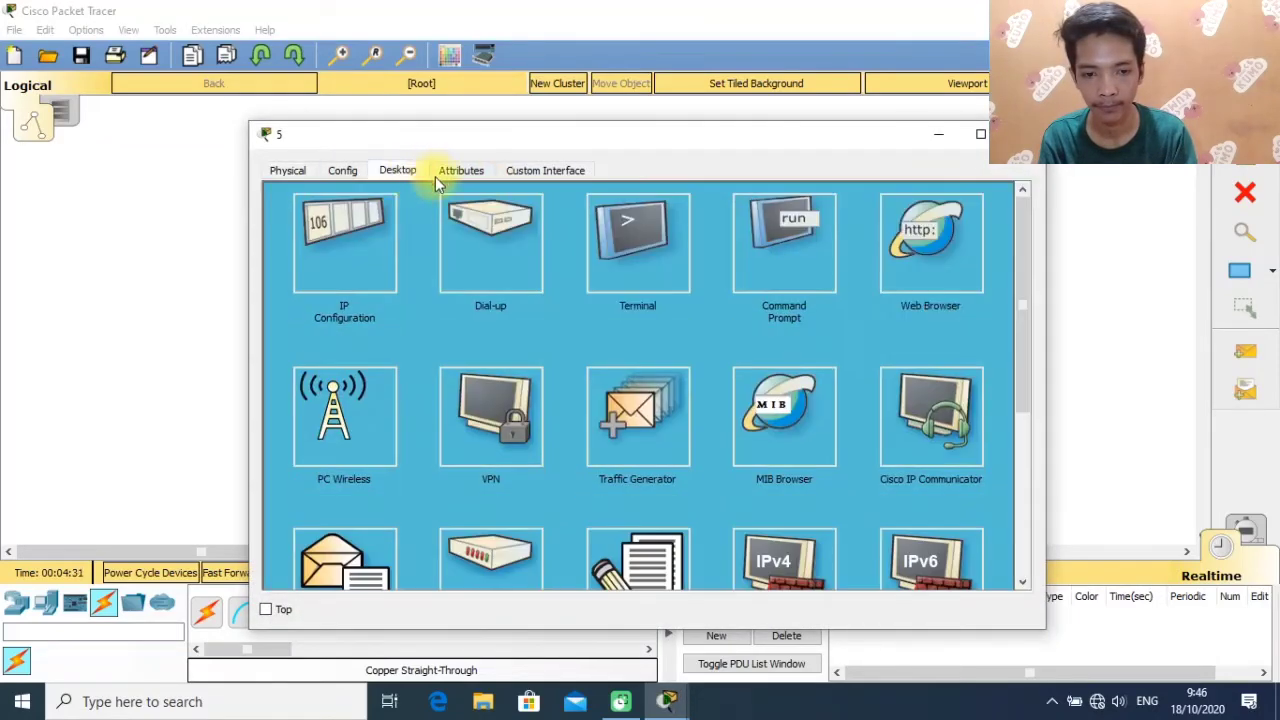
click(357, 257)
click(568, 274)
text(192.168.1.5)
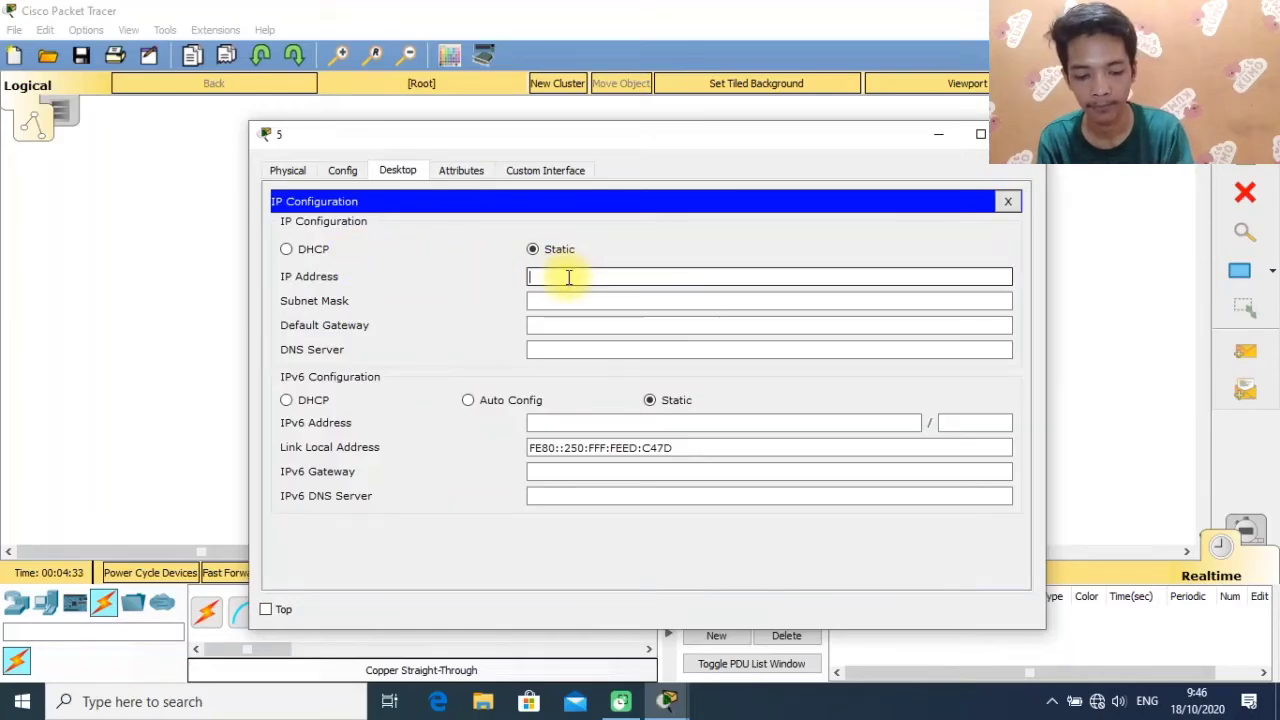
click(567, 301)
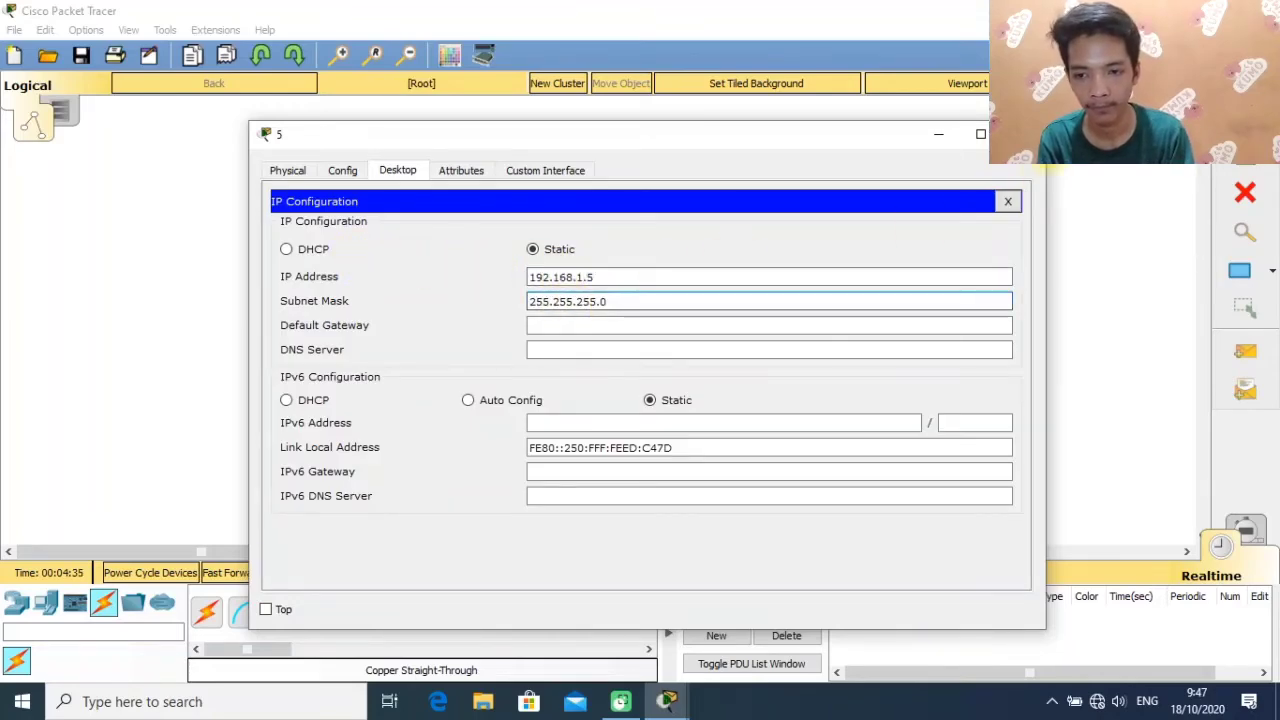
click(1022, 134)
Give PC 6 the static IP address 192.168.1.6 with subnet mask 255.255.255.0 and close its configuration window.
click(737, 444)
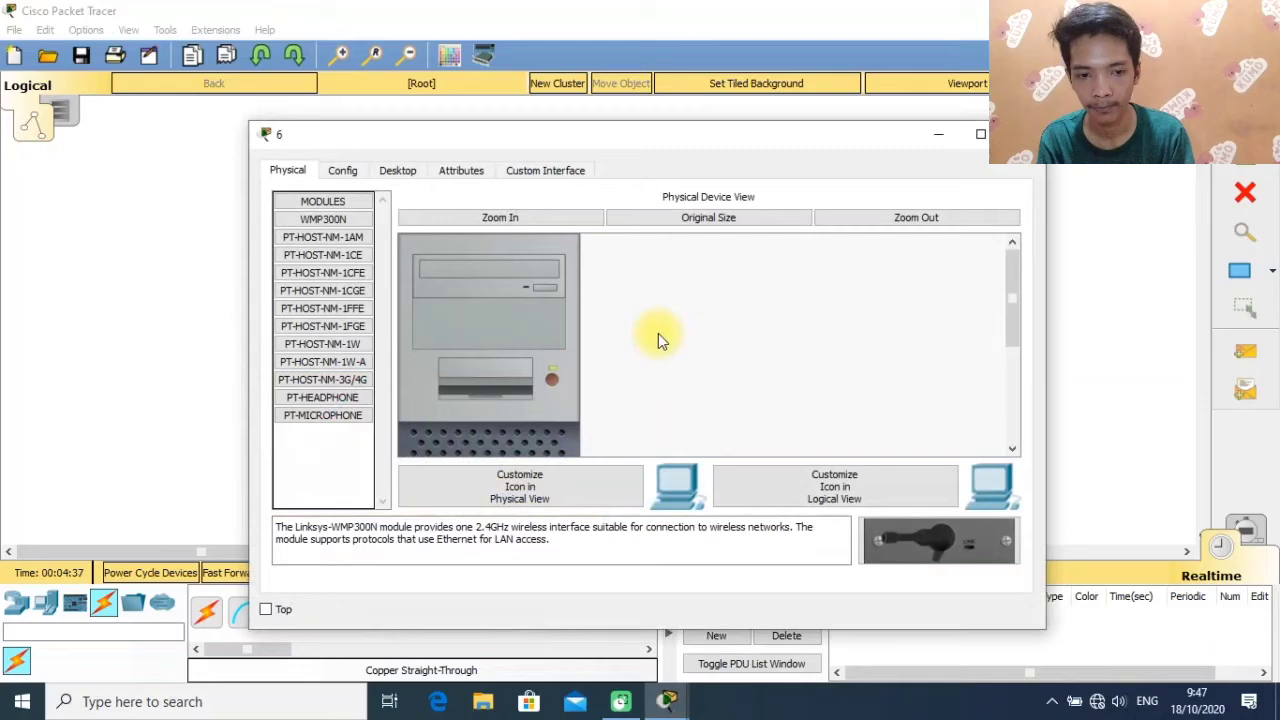
click(397, 170)
click(333, 254)
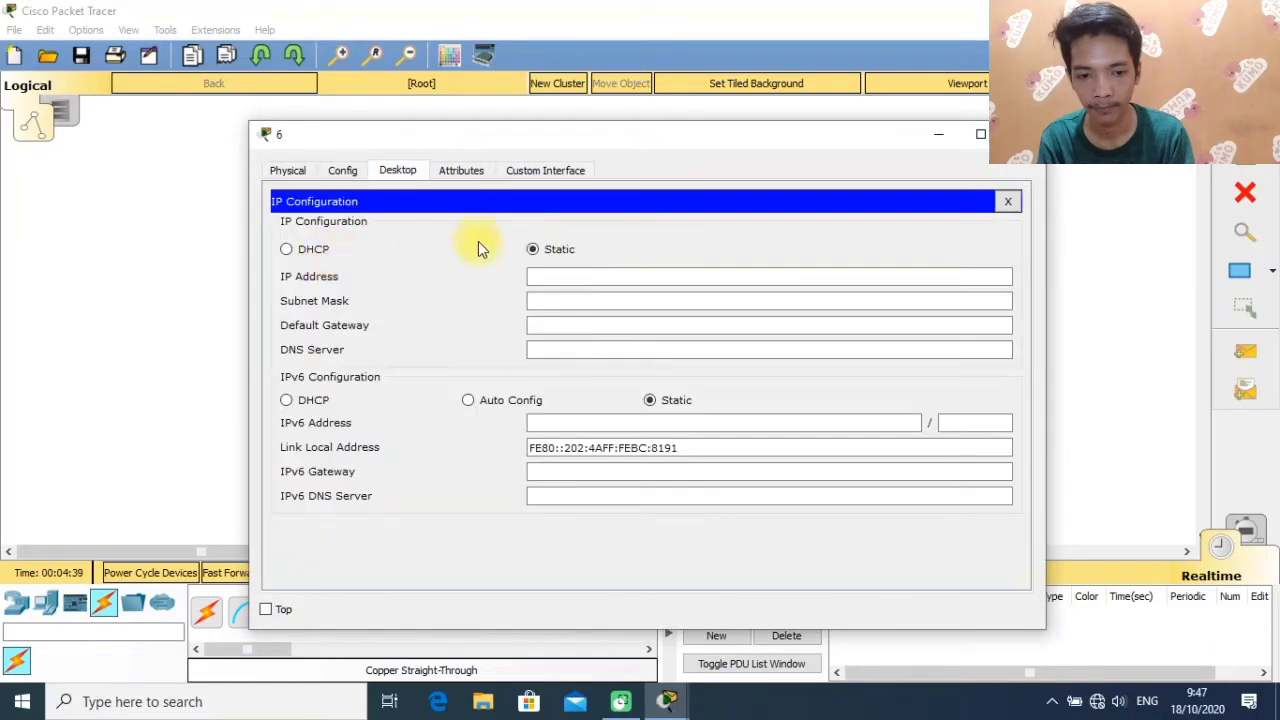
click(557, 278)
text(192.168.1.6)
click(570, 301)
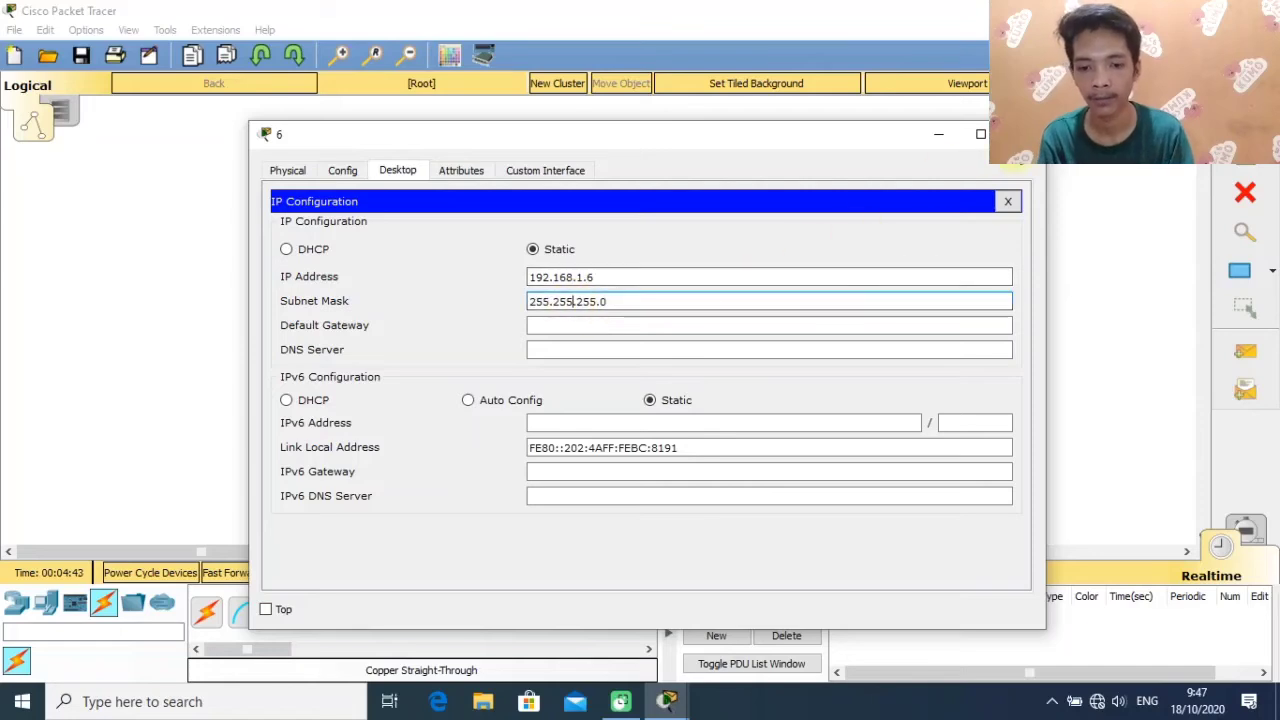
click(1023, 135)
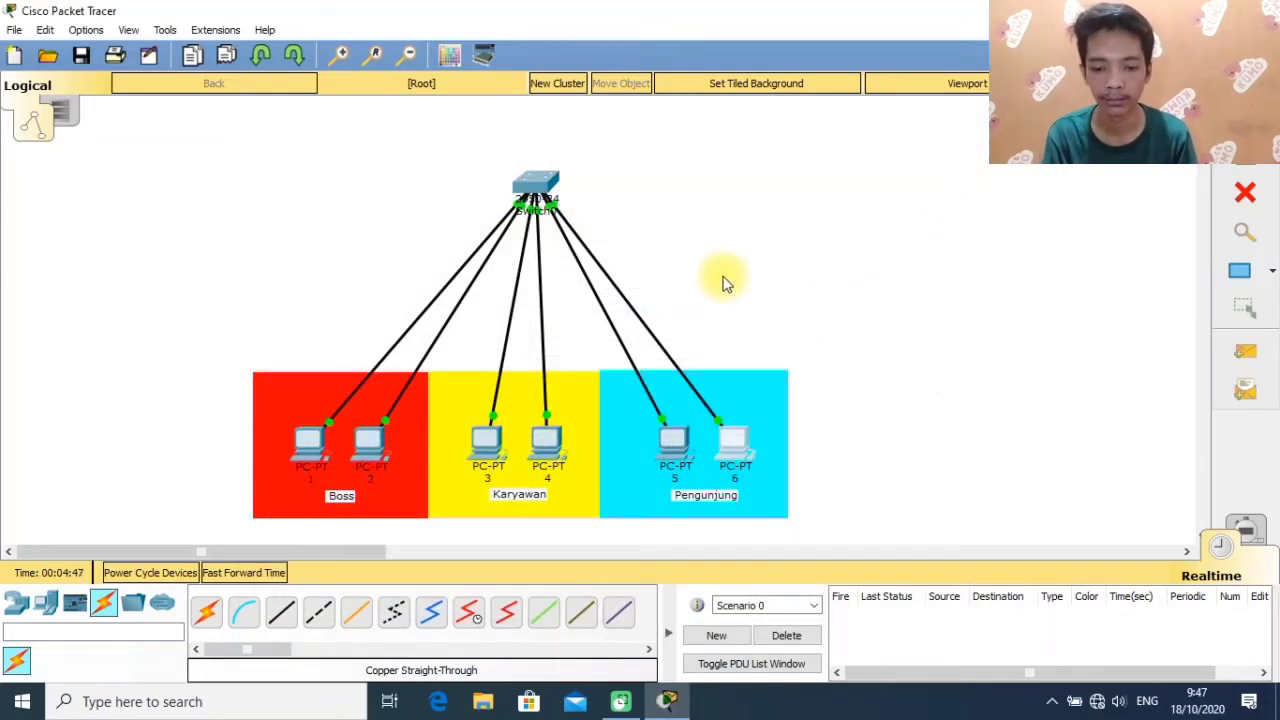
Open the switch's command line and enter global configuration mode with enable and configure terminal.
click(538, 190)
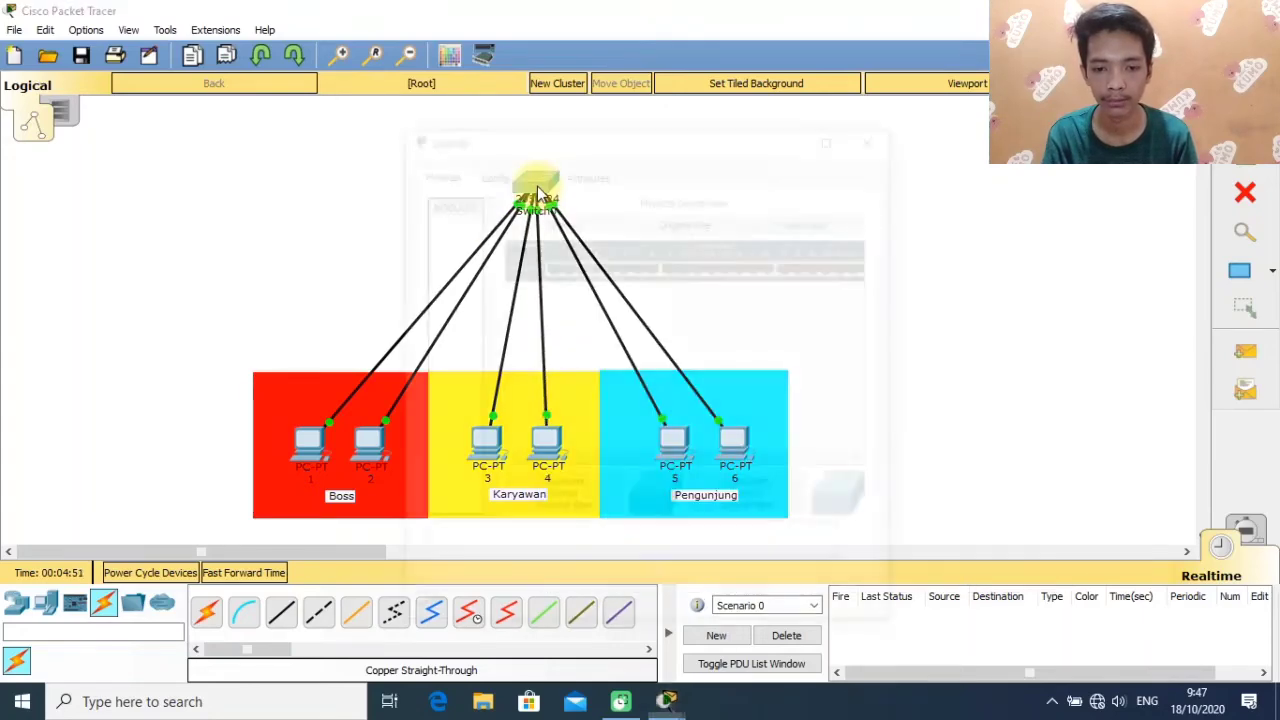
click(536, 184)
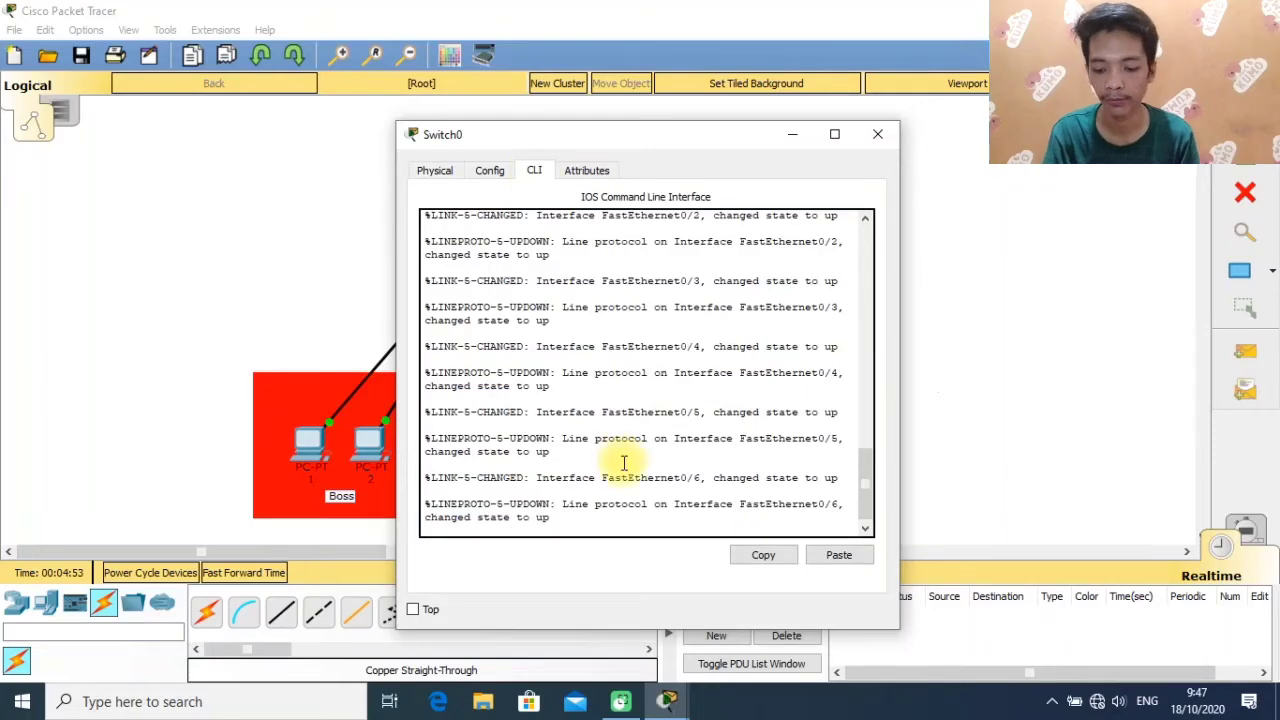
key(Return)
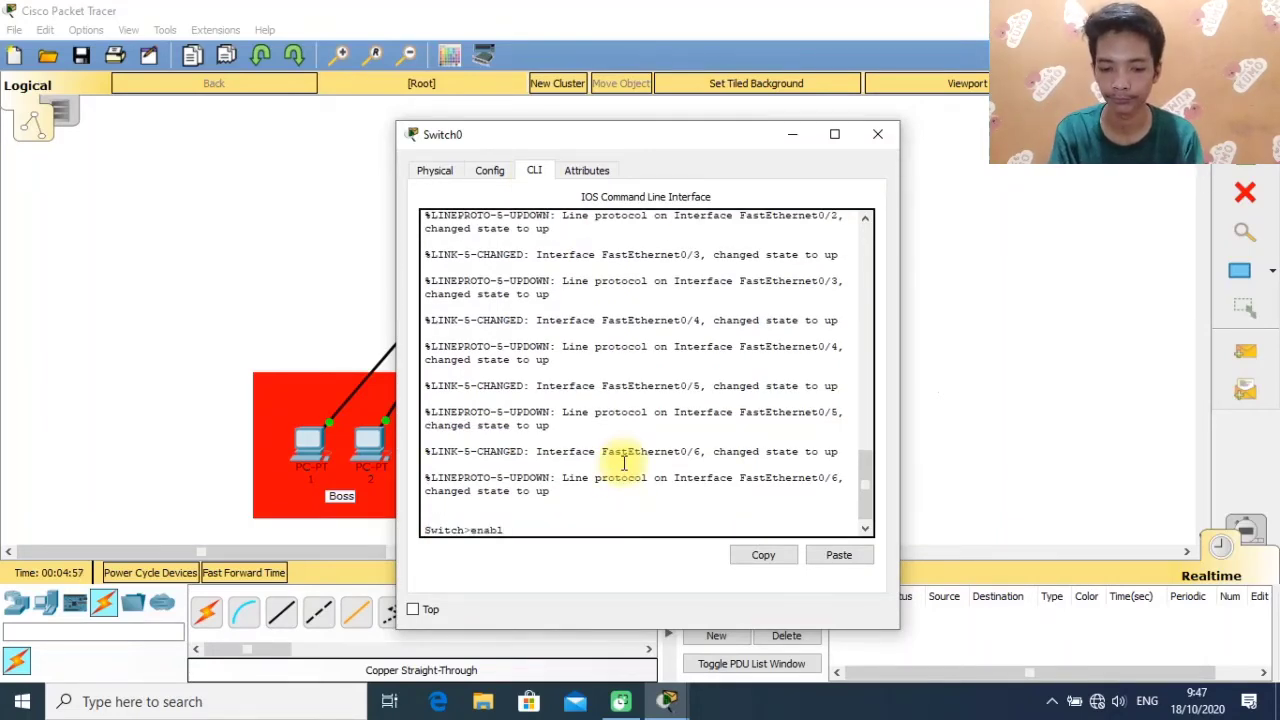
key(Return)
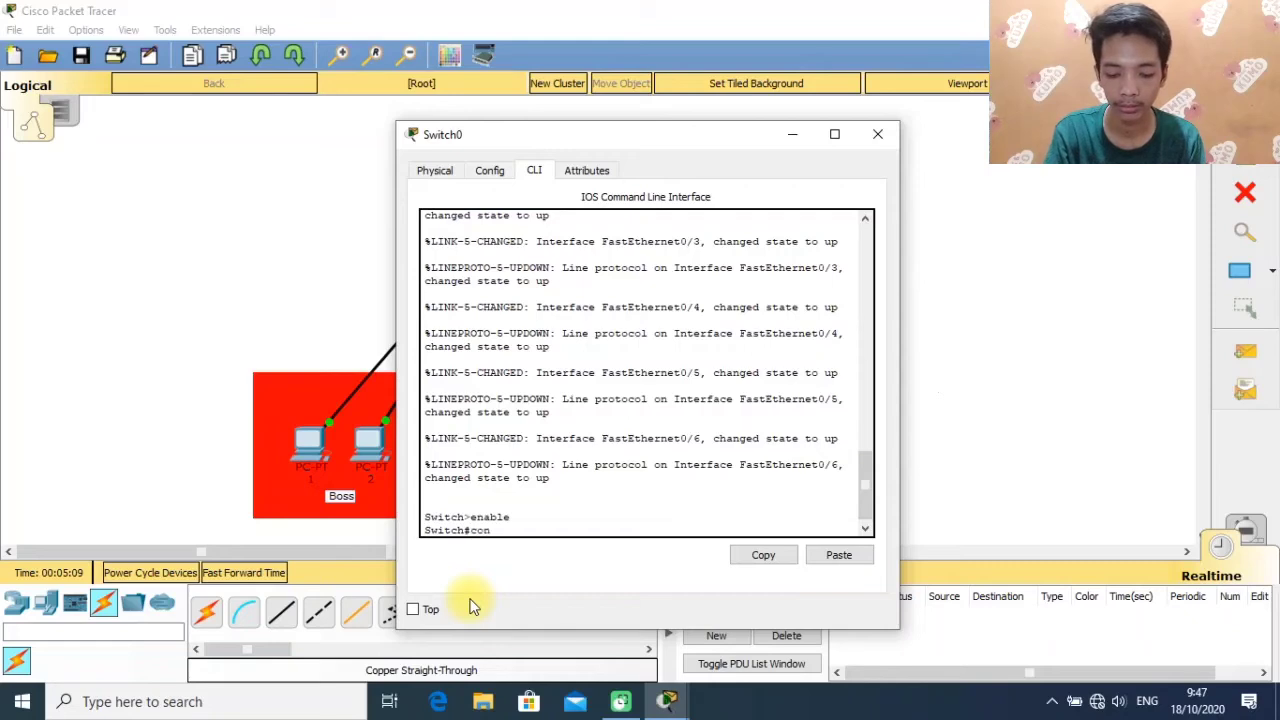
text(figure terminal)
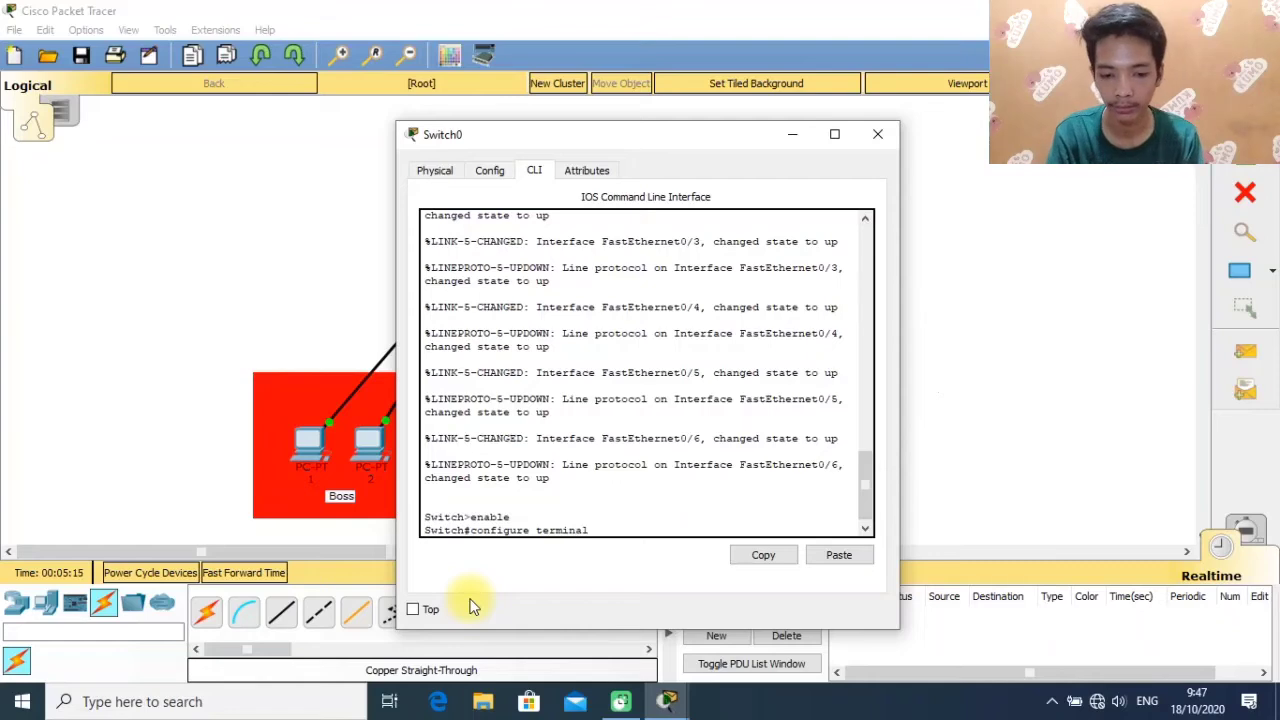
key(Return)
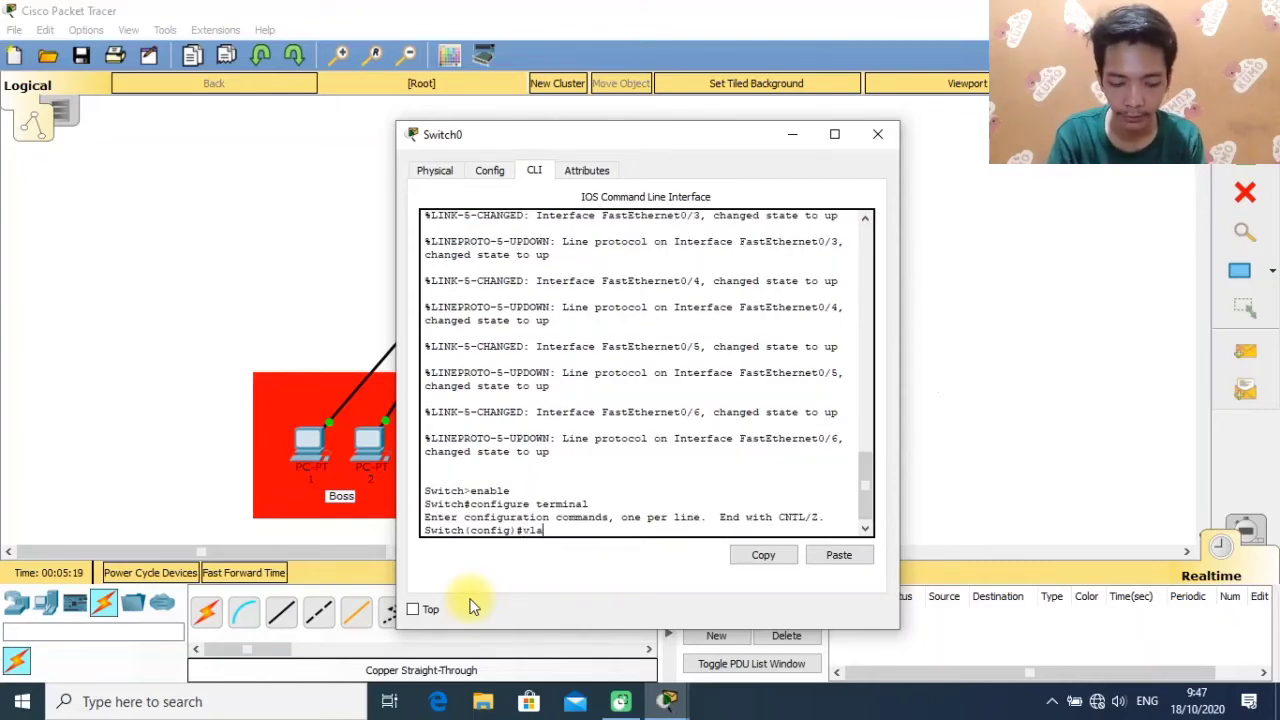
Create VLAN 10 on the switch and name it boss.
key(Return)
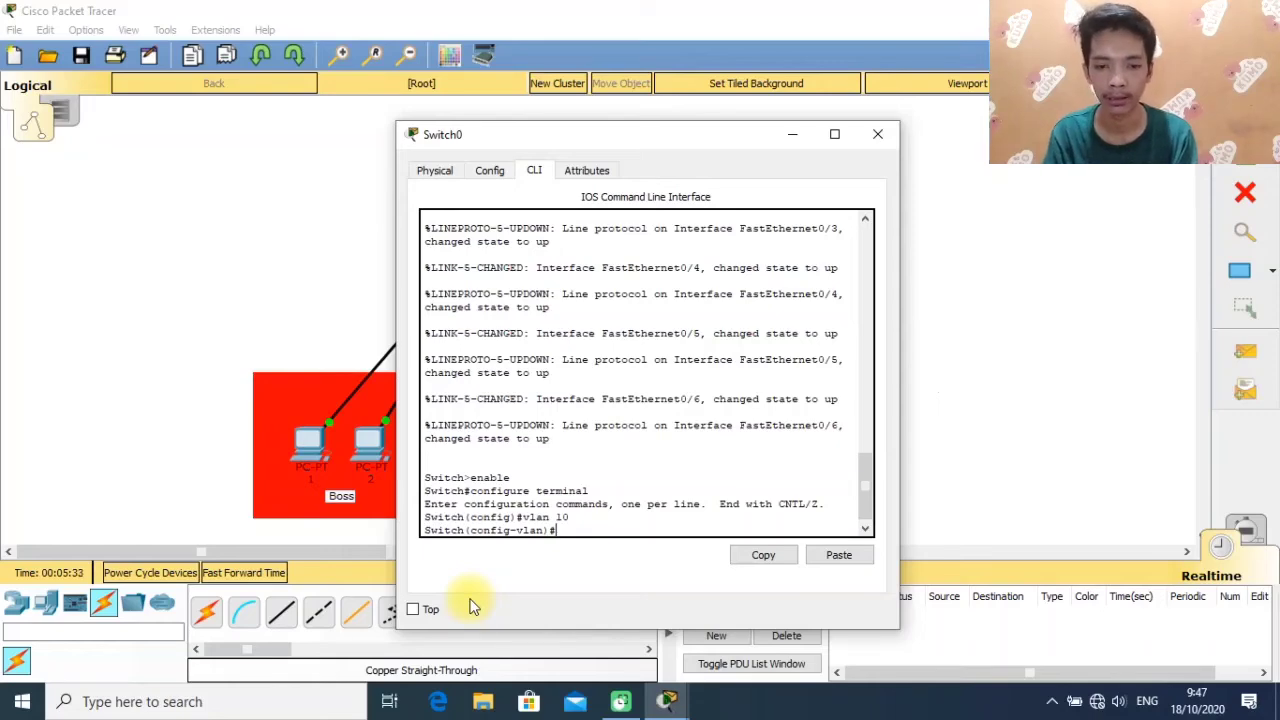
drag(592, 140, 965, 152)
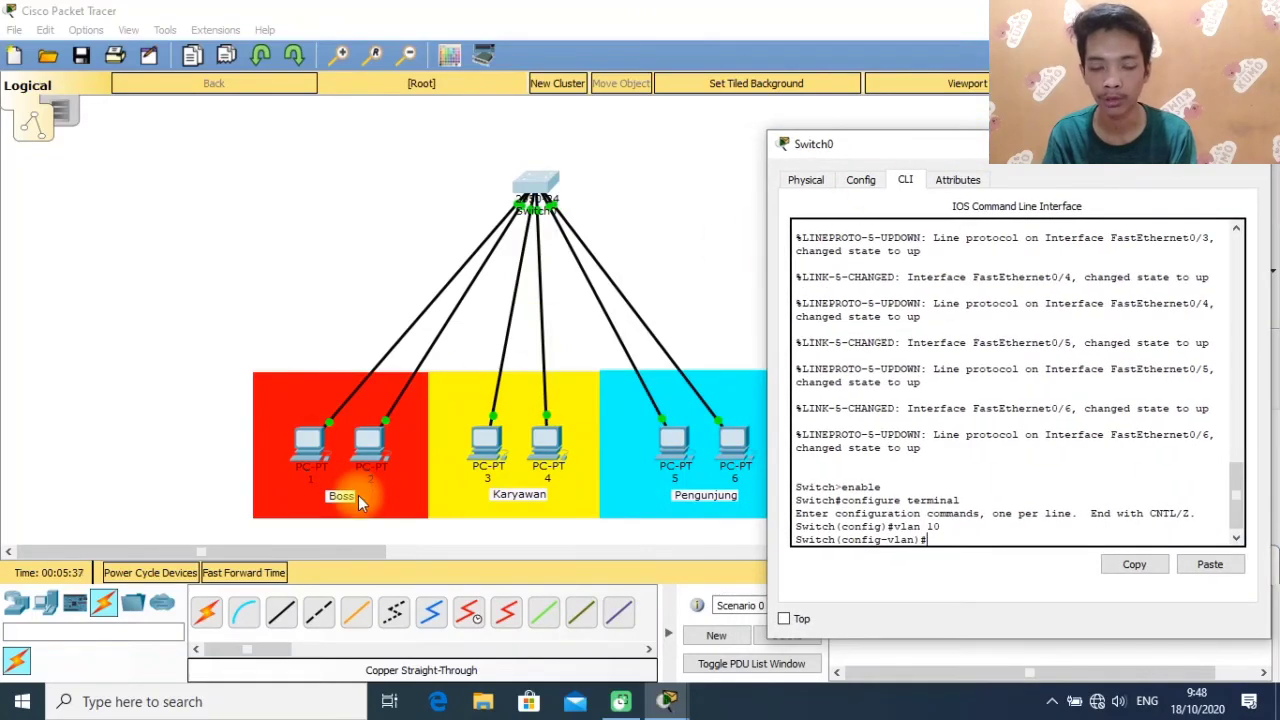
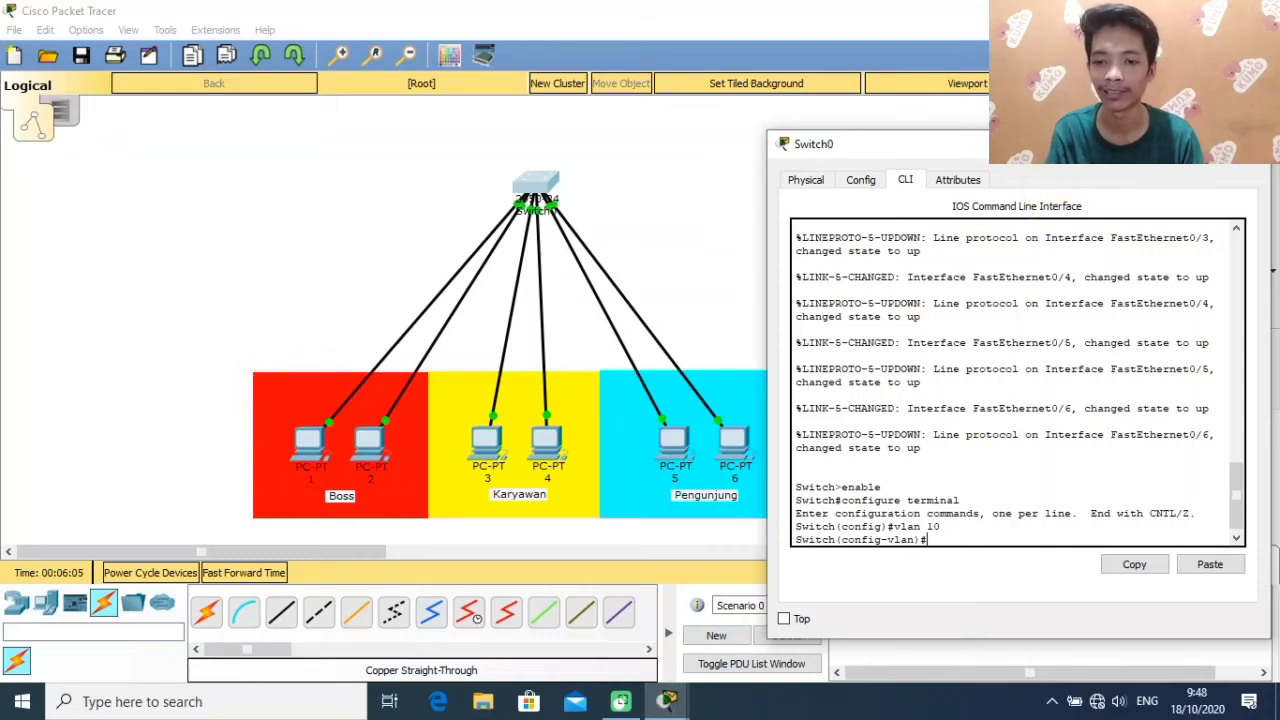
drag(1058, 150, 864, 109)
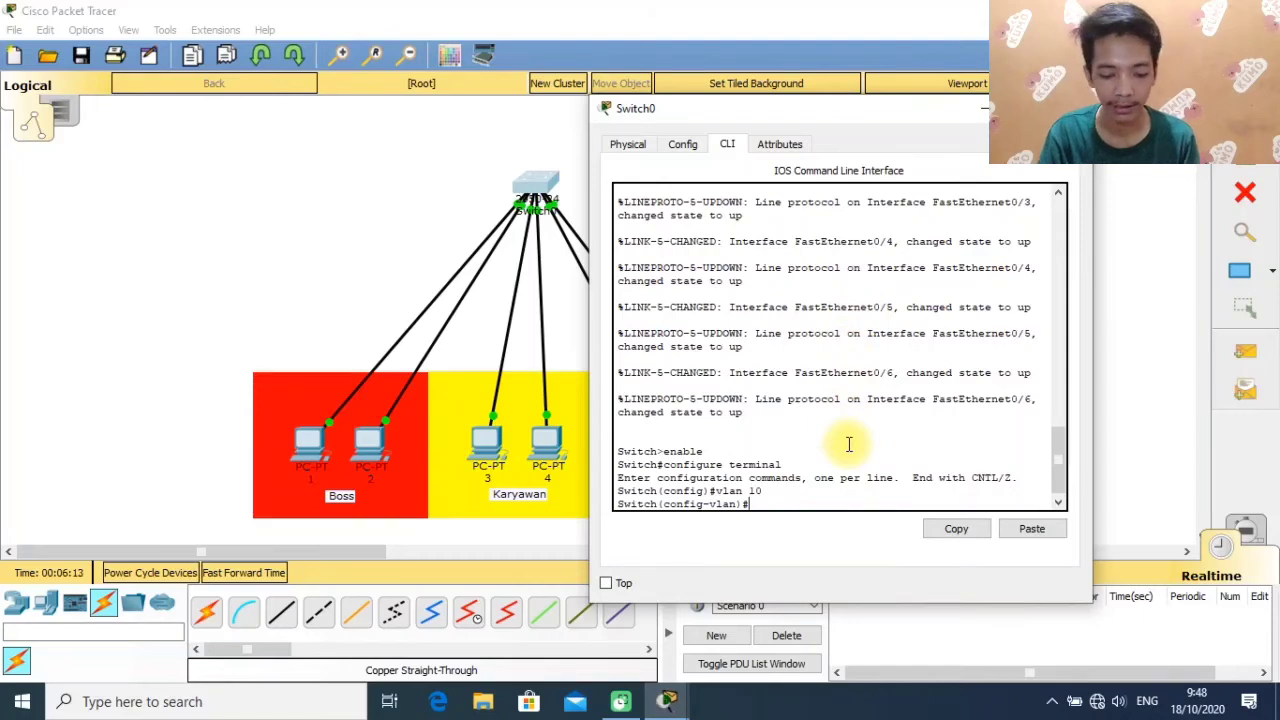
text(nam)
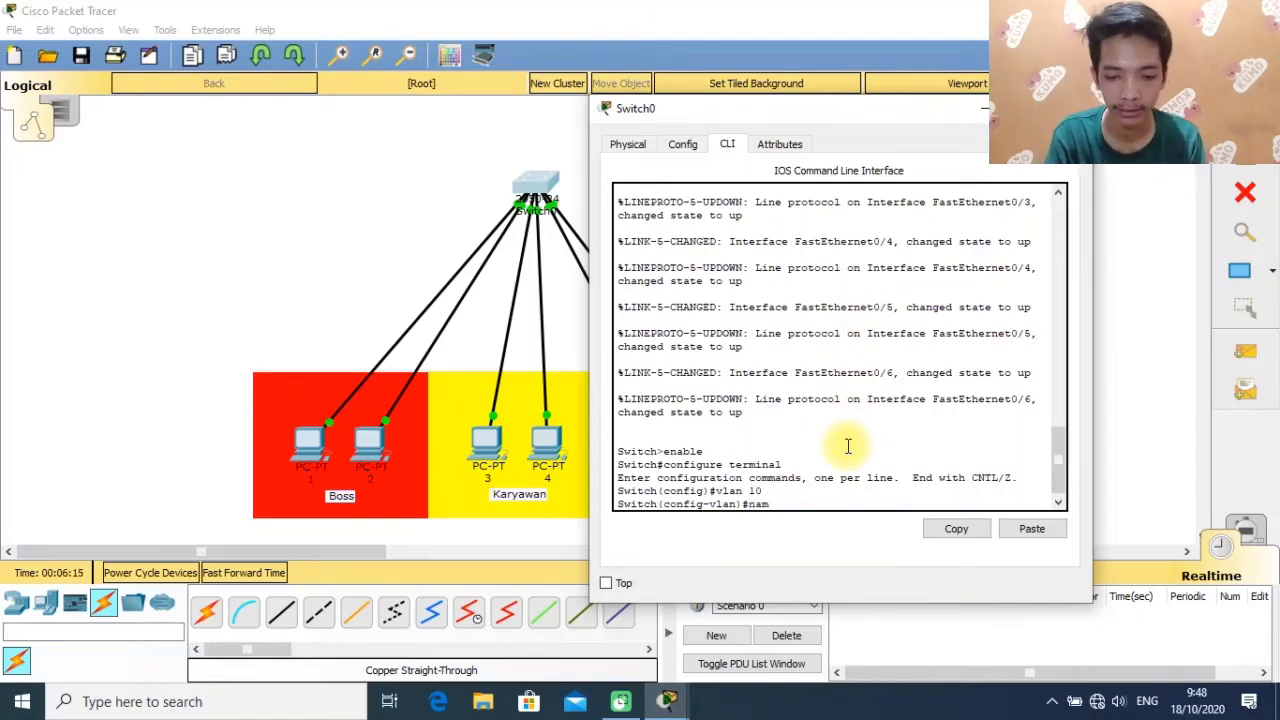
text(e boss)
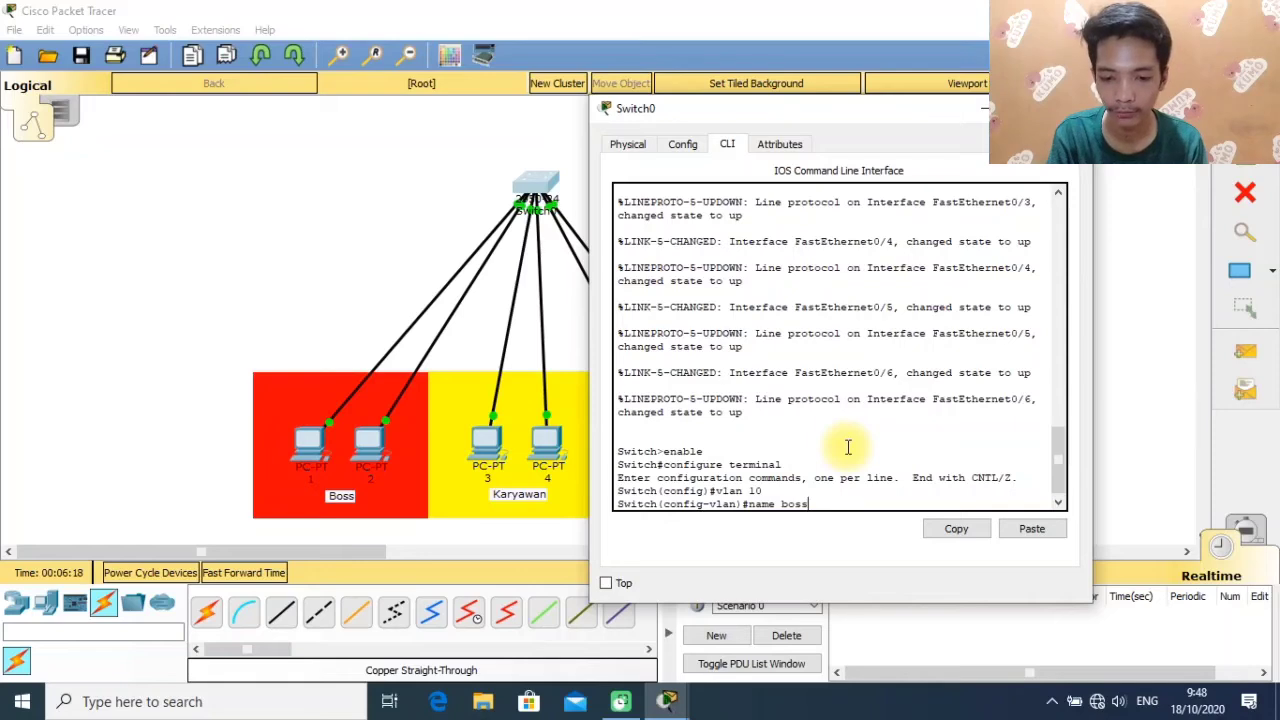
key(Return)
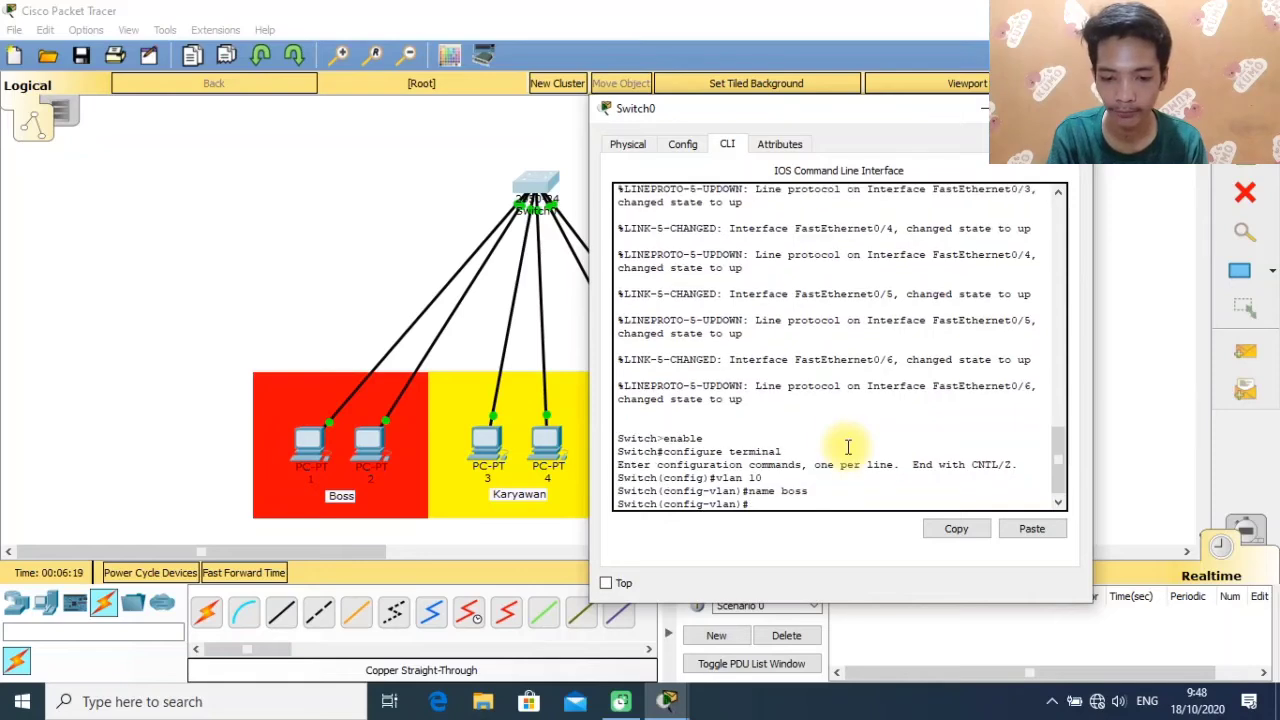
Create VLAN 20 on the switch and name it karyawan.
text(vlan 20)
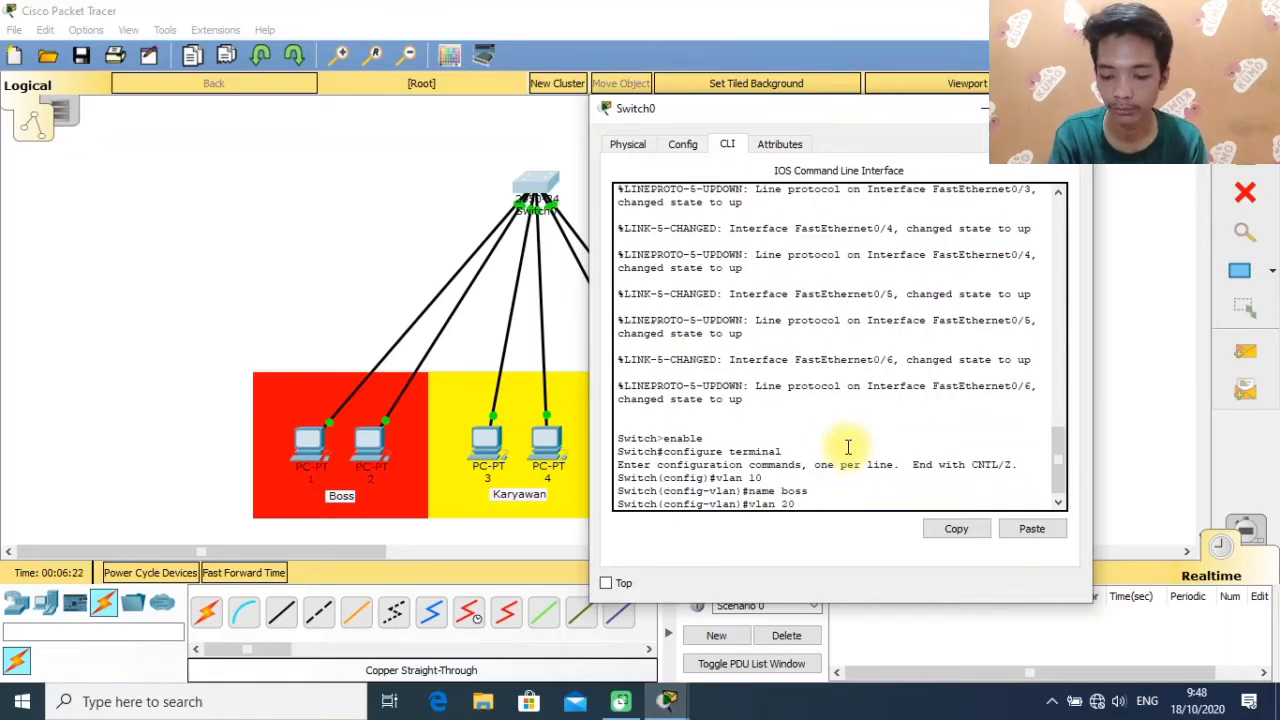
key(Return)
text(na)
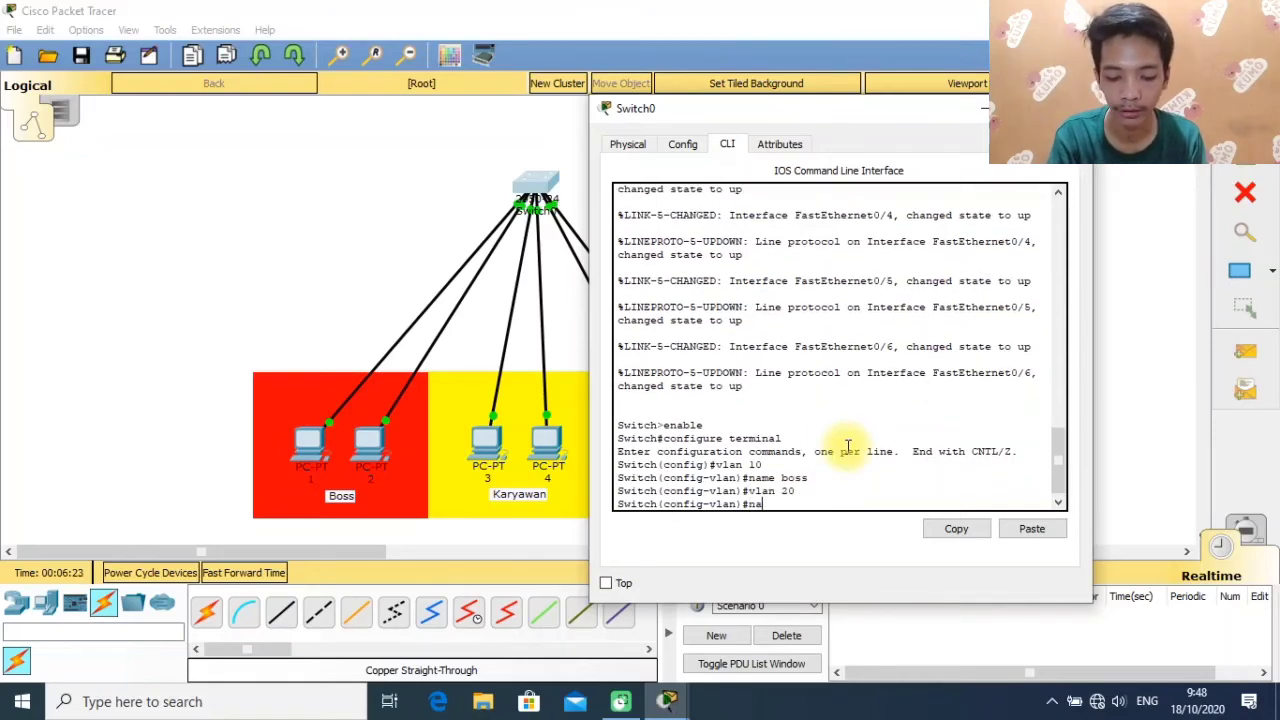
text(me karyawan)
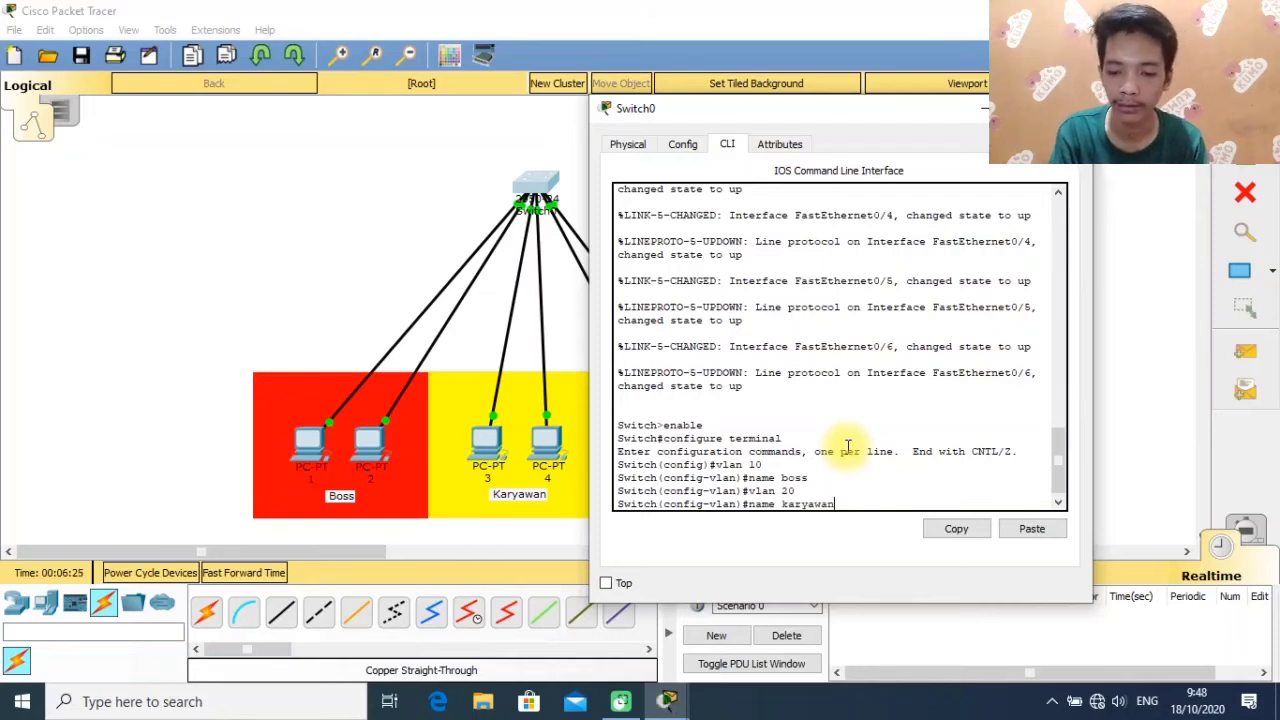
key(Return)
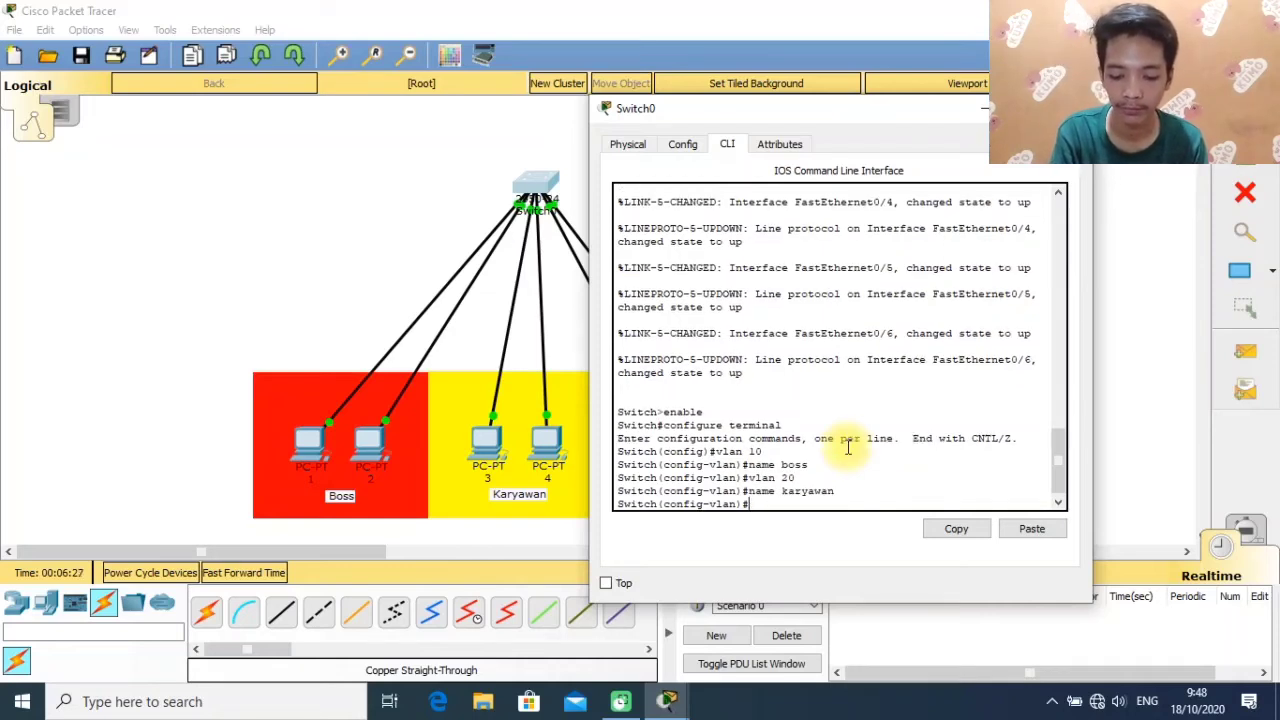
Create VLAN 30 on the switch and name it pengunjung.
text(vlan 30)
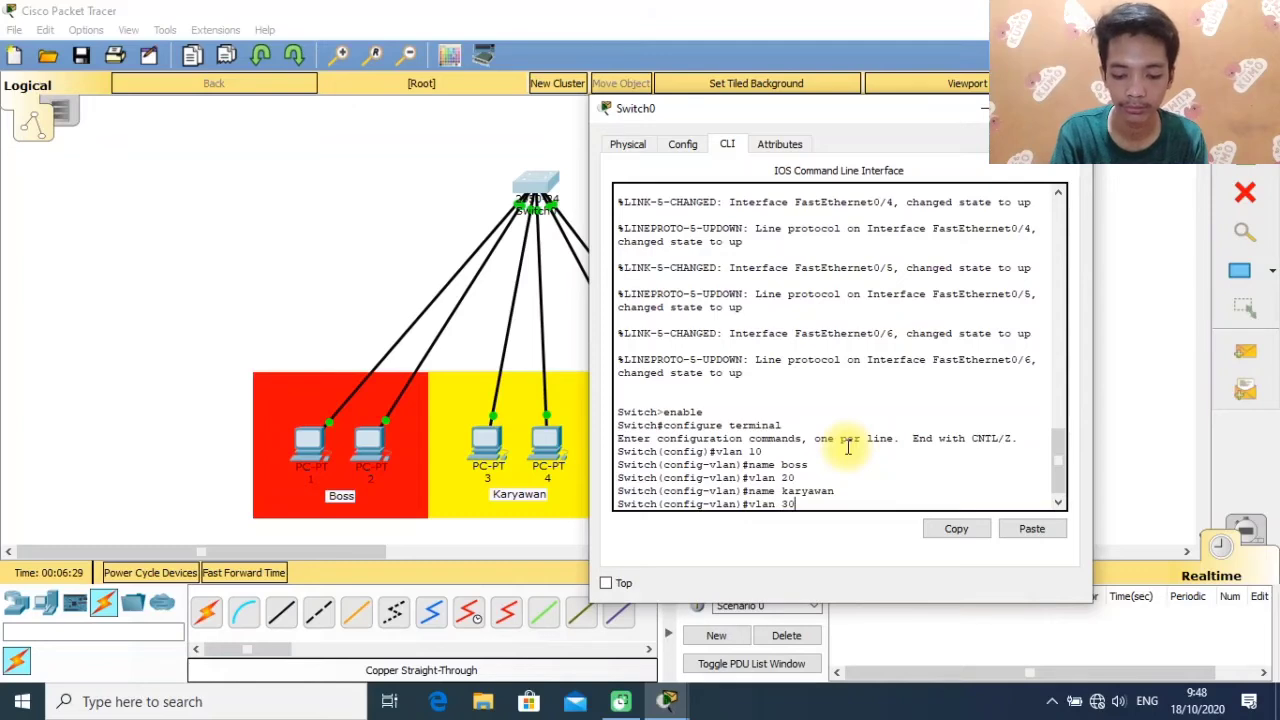
key(Return)
text(name )
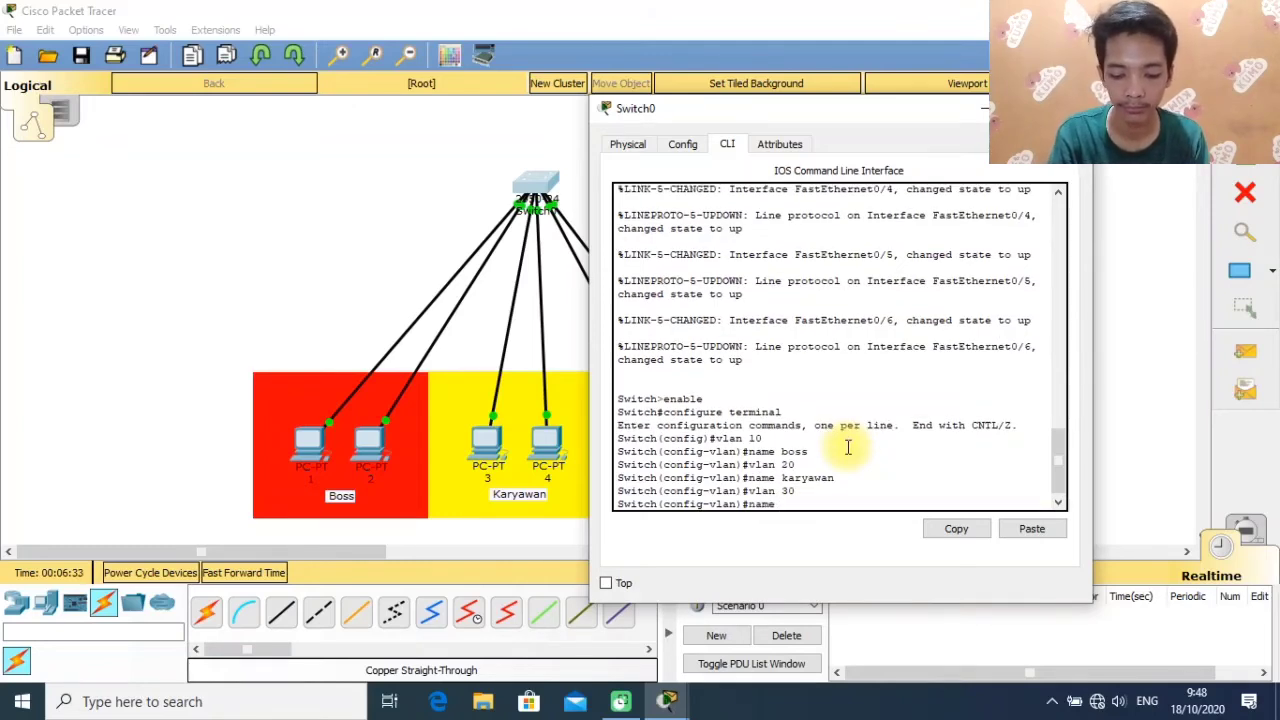
text(pengunjung)
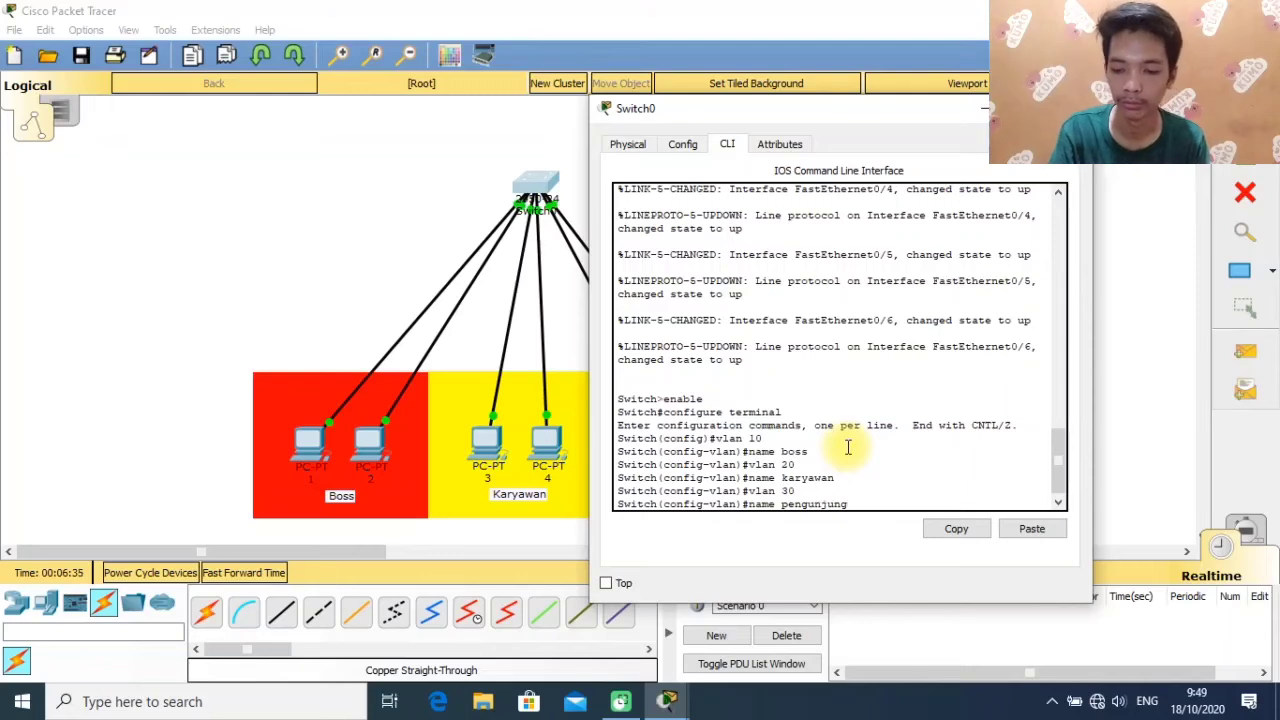
key(Return)
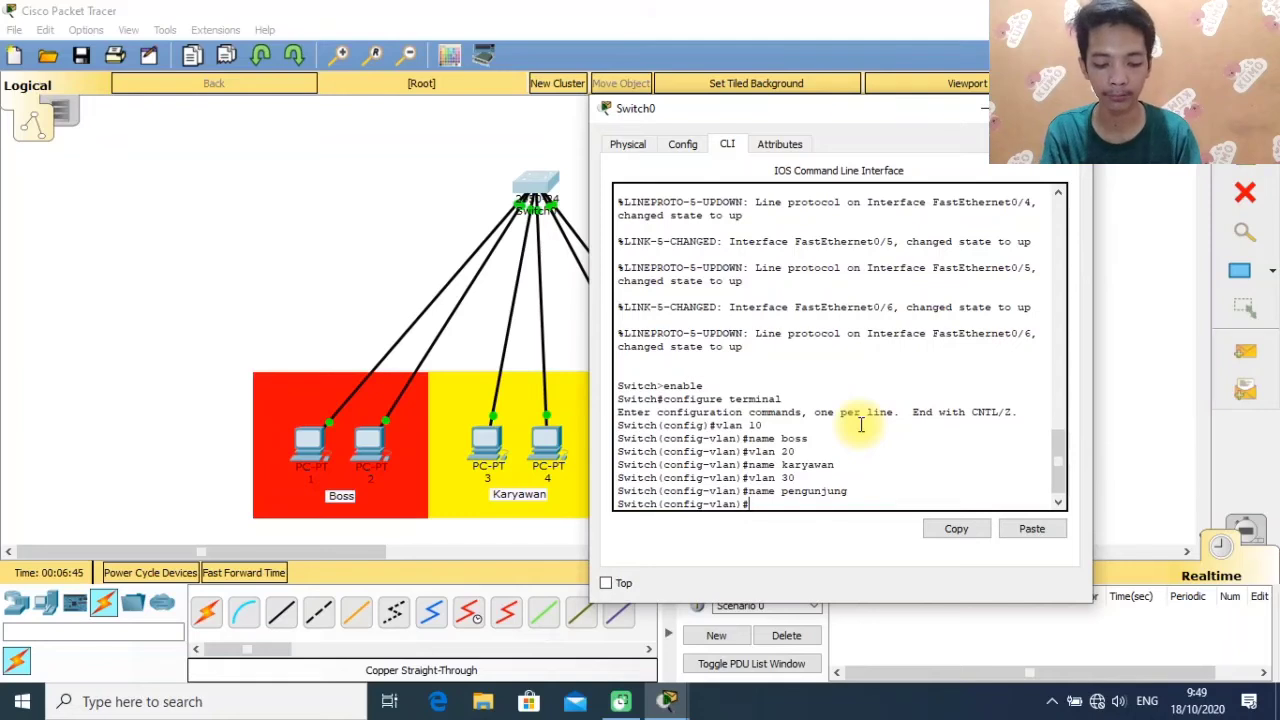
Display the switch's VLAN table with DO SH VLAN to check the configured VLANs.
text(DO SH )
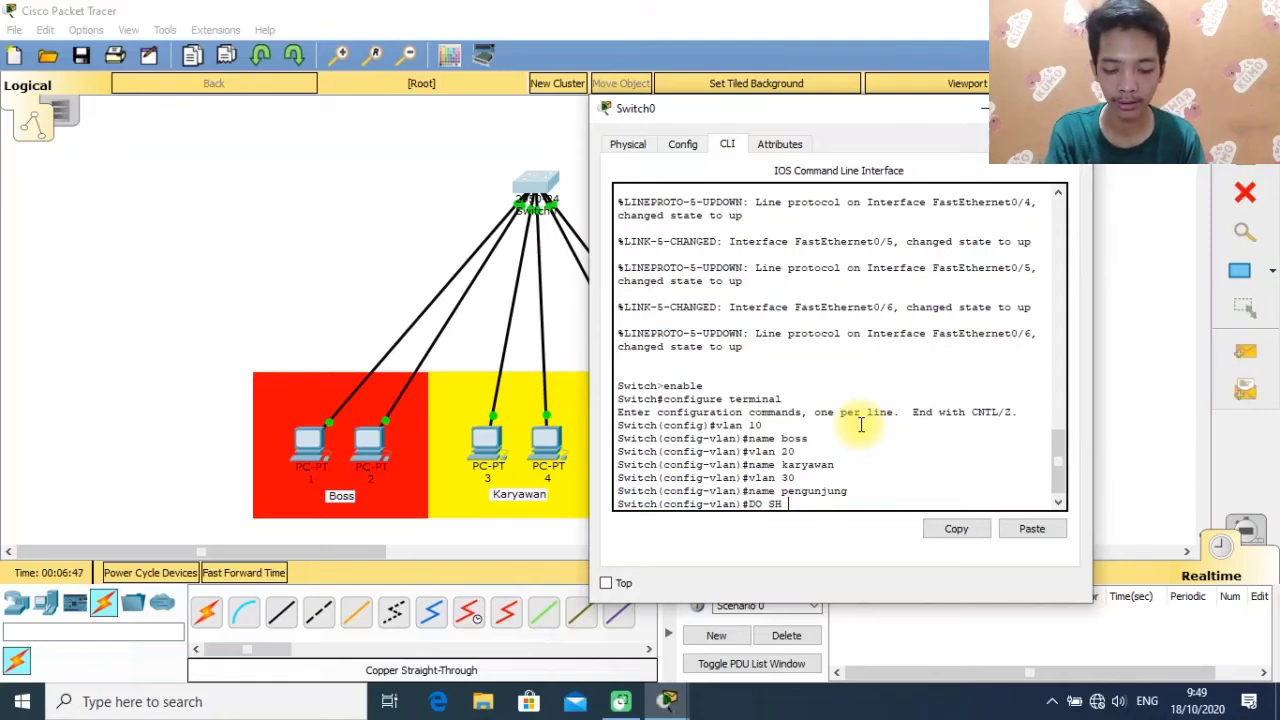
text(VLAN)
key(Return)
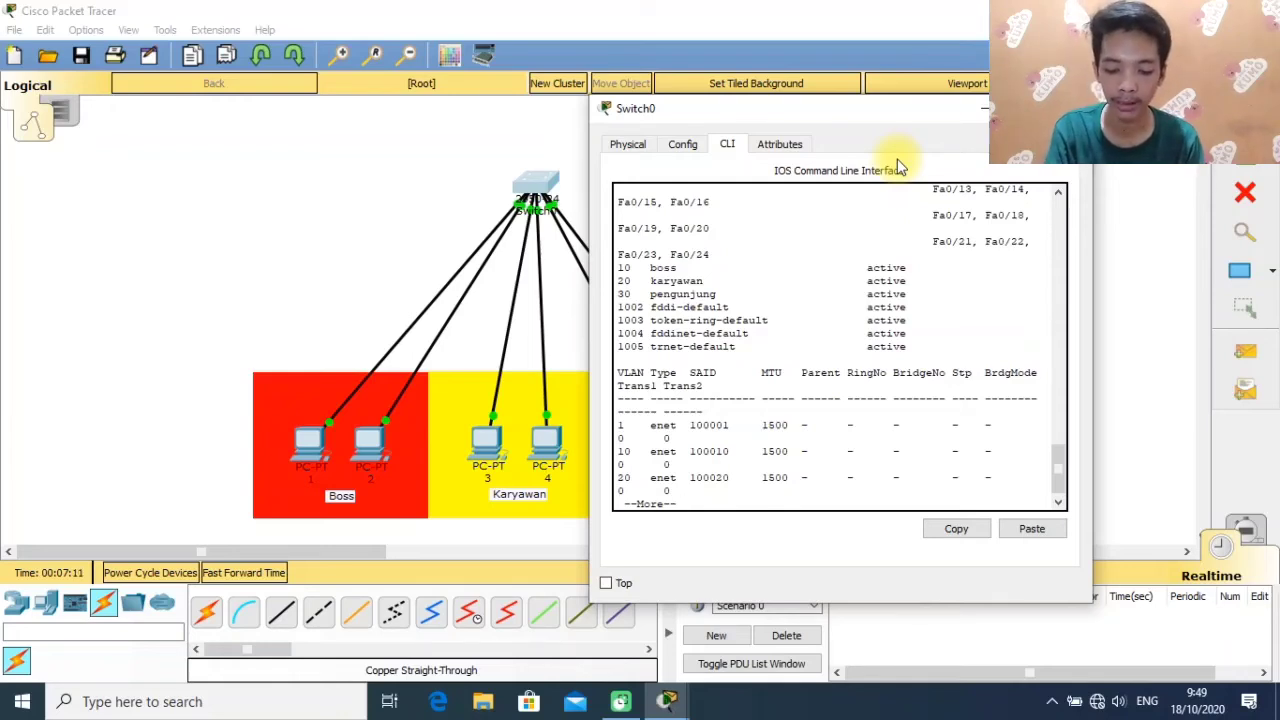
Try to enter interface range configuration for port fa0/1 on the switch.
text(interfac)
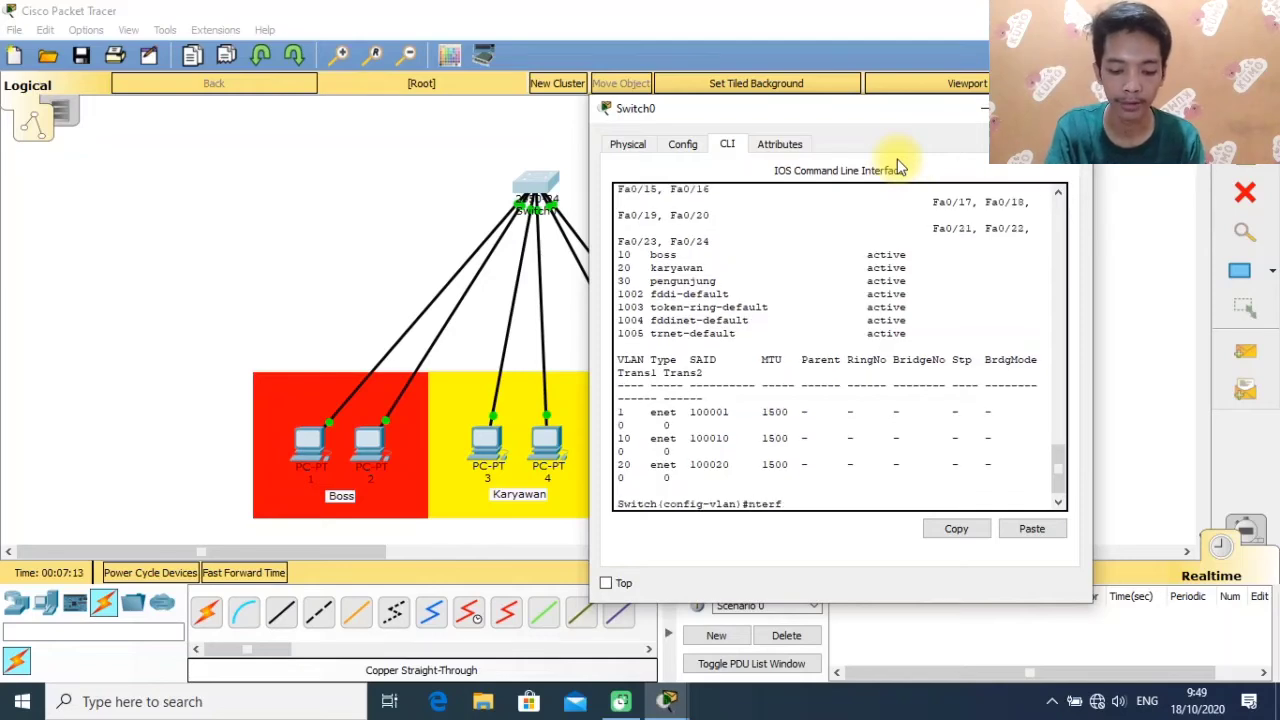
text(e )
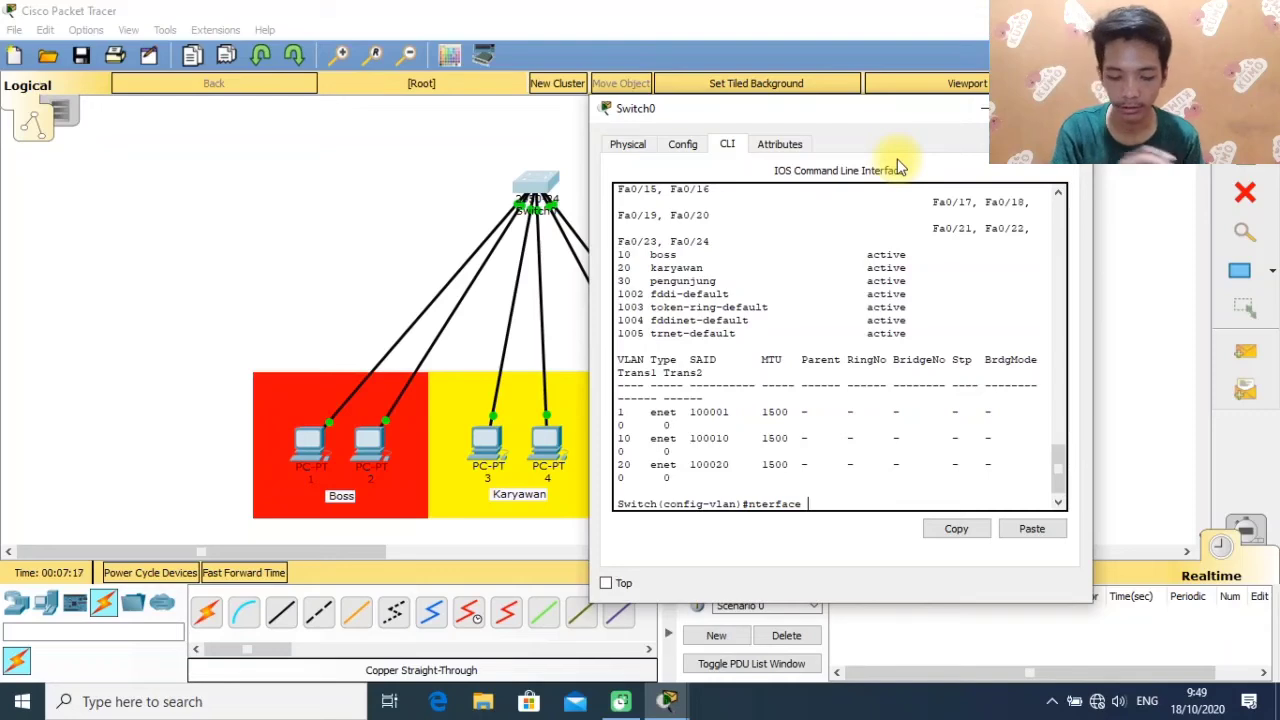
text(range)
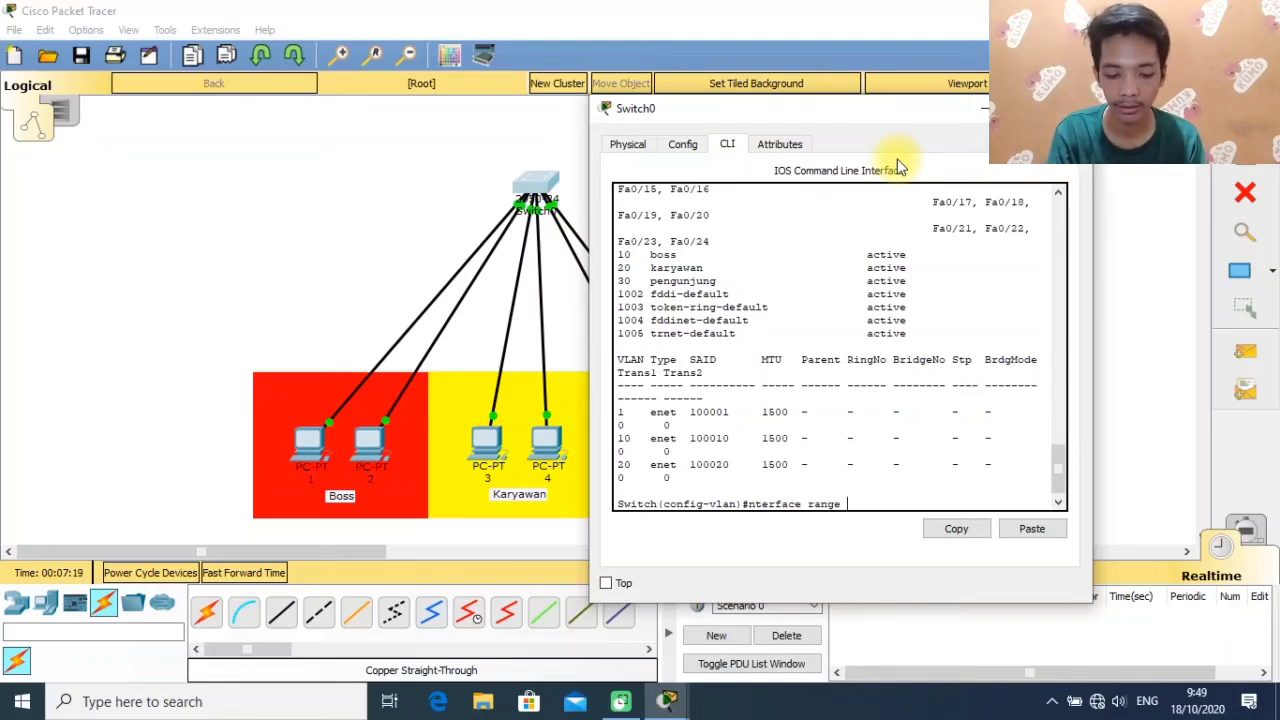
text( fa0)
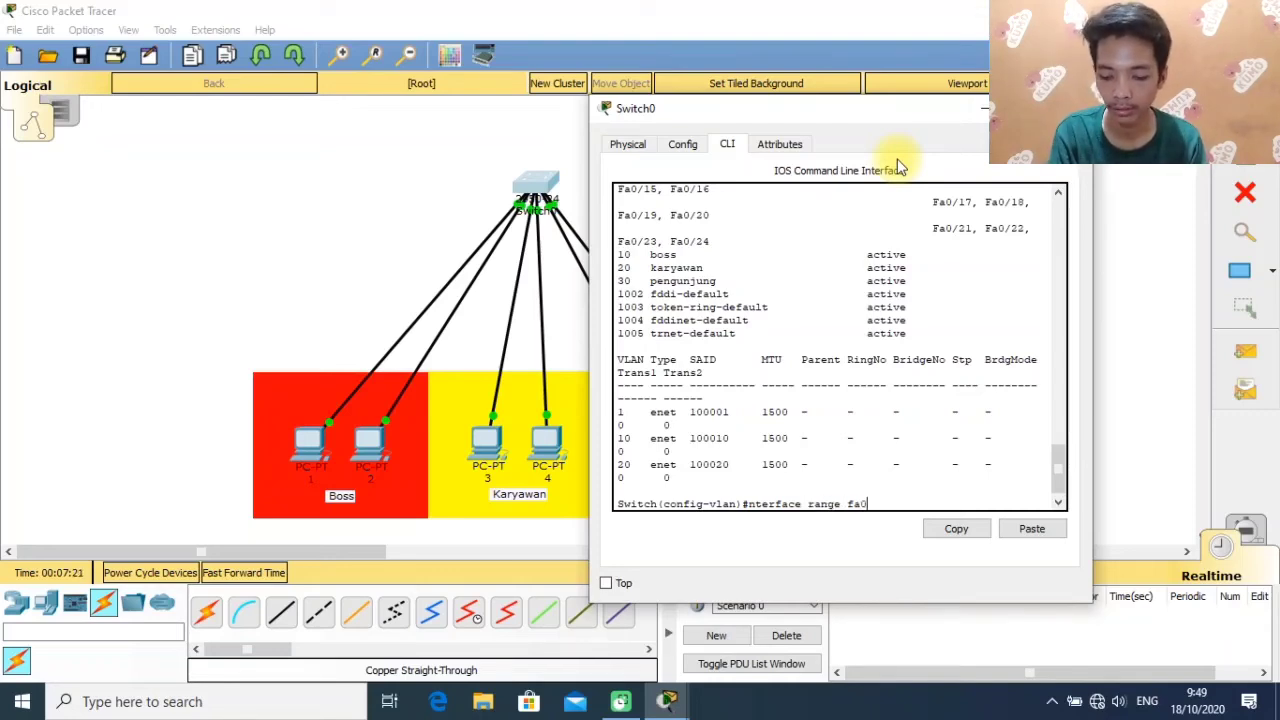
text(/1)
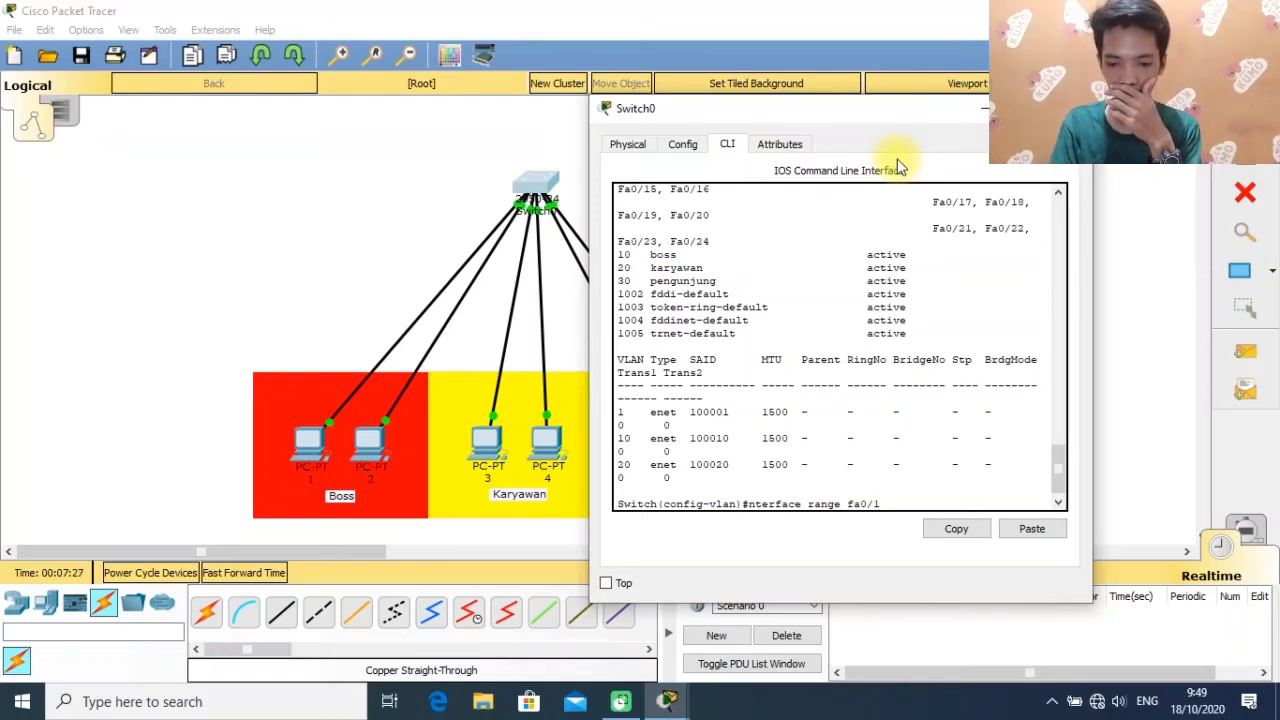
key(Return)
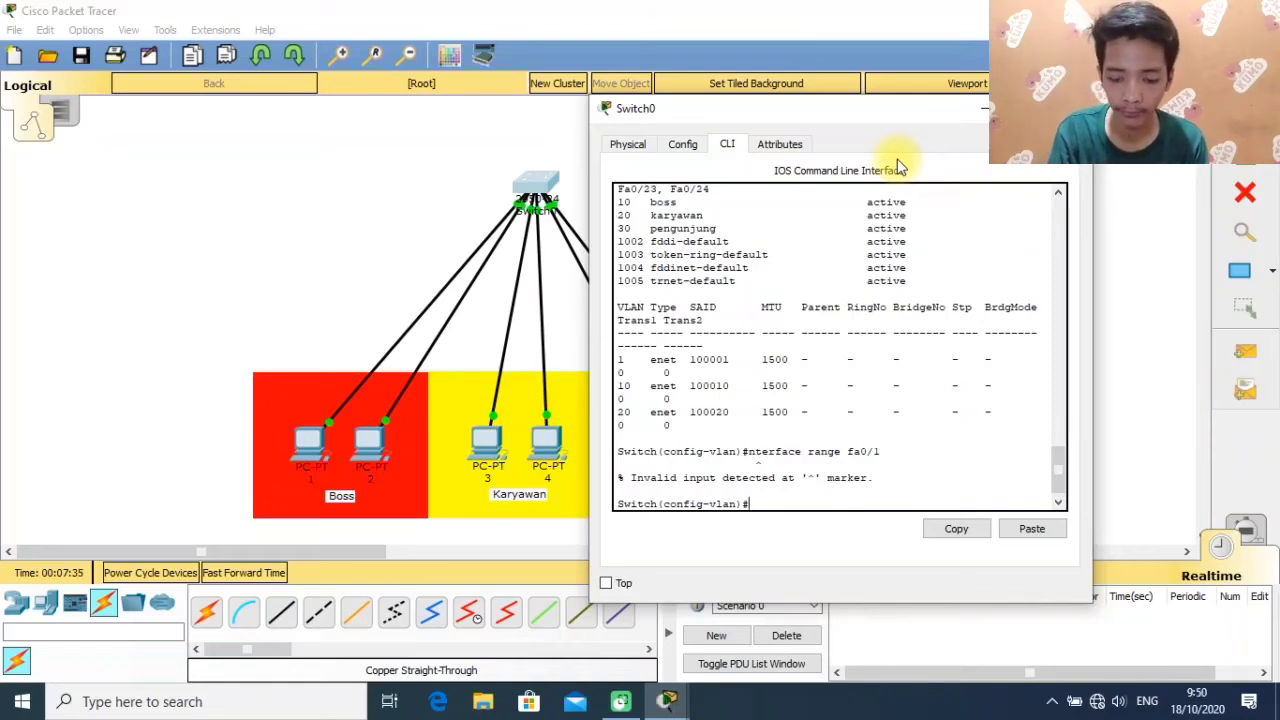
Enter interface range configuration for port fa0/1 on the switch and assign it to access VLAN 10.
text(interf)
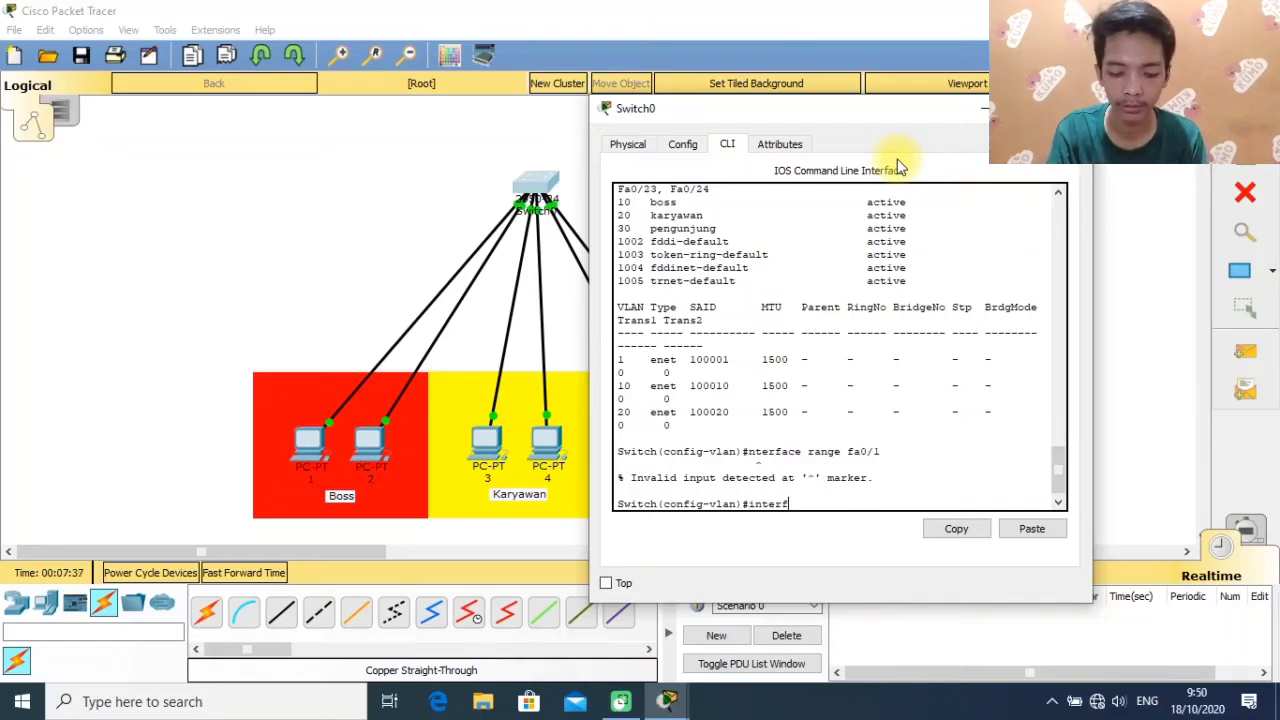
text(ace)
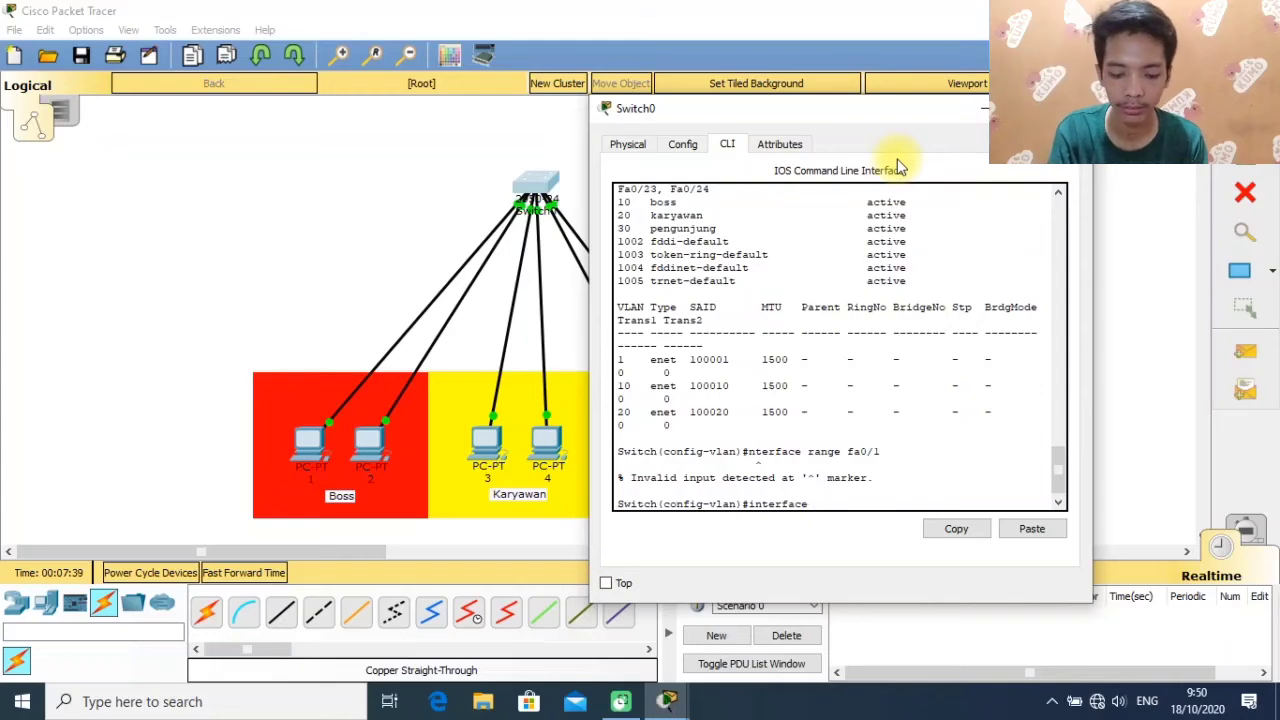
text( range fa)
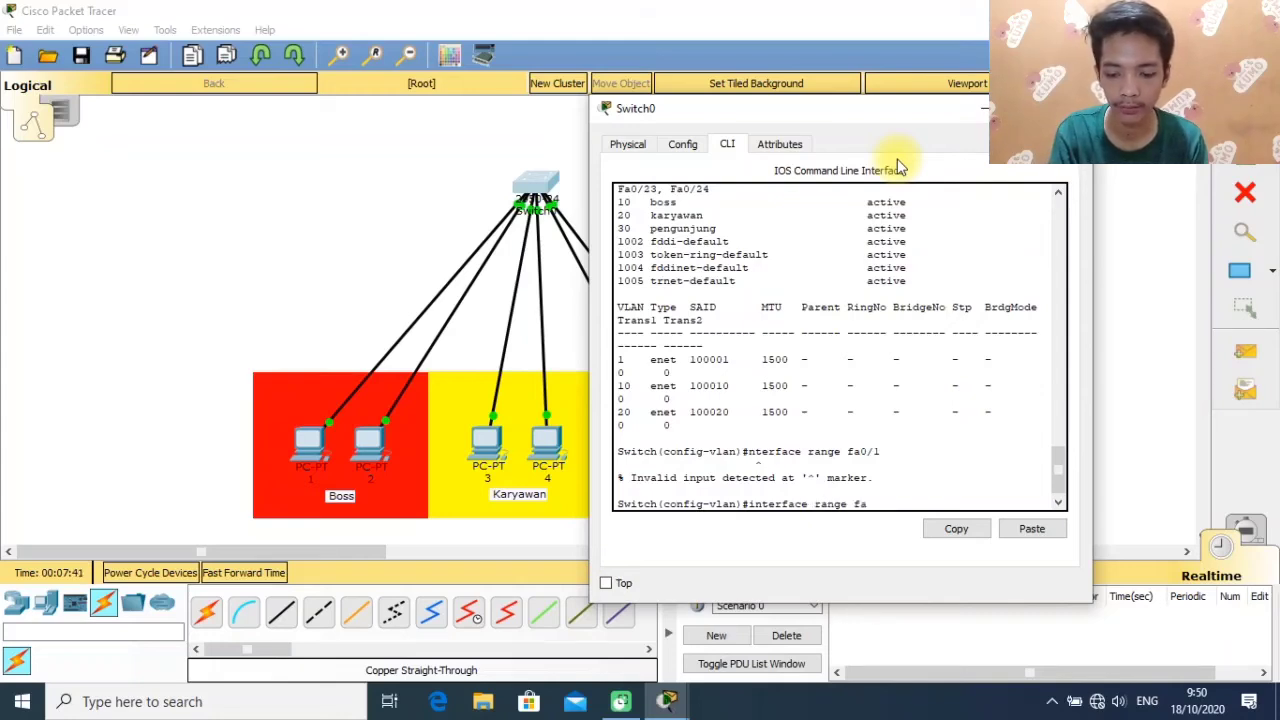
text(0/1)
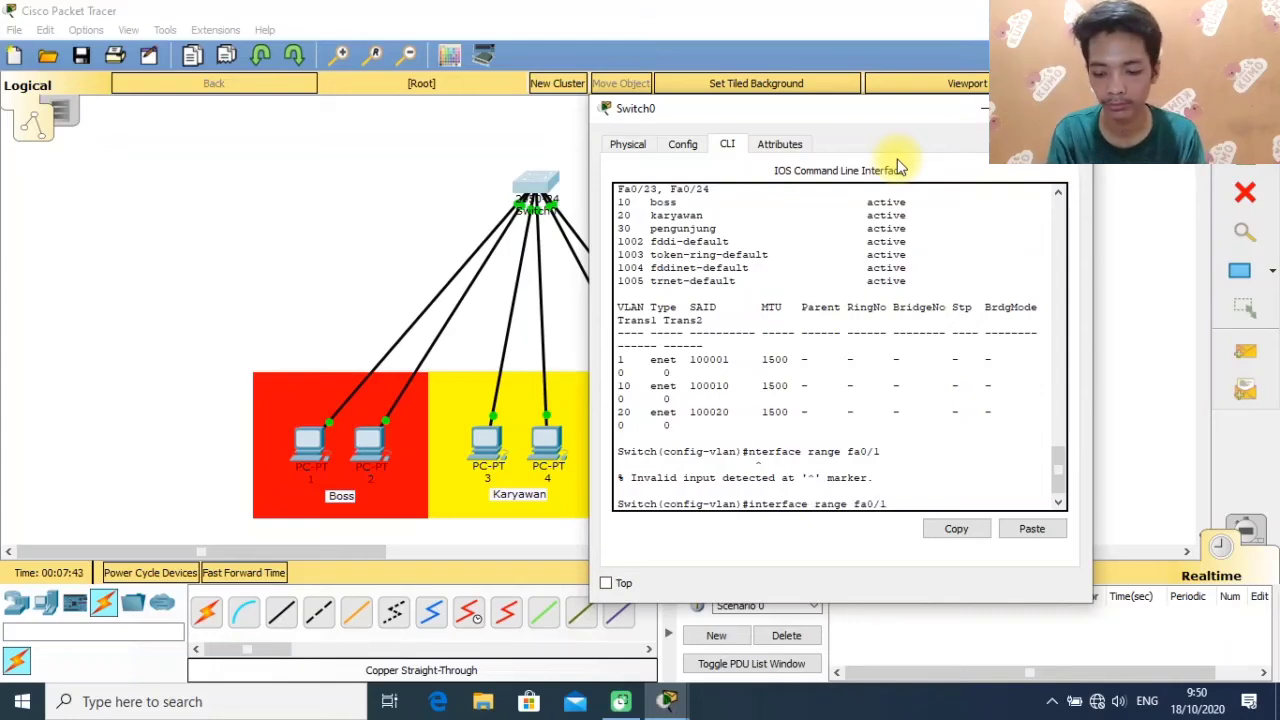
key(Return)
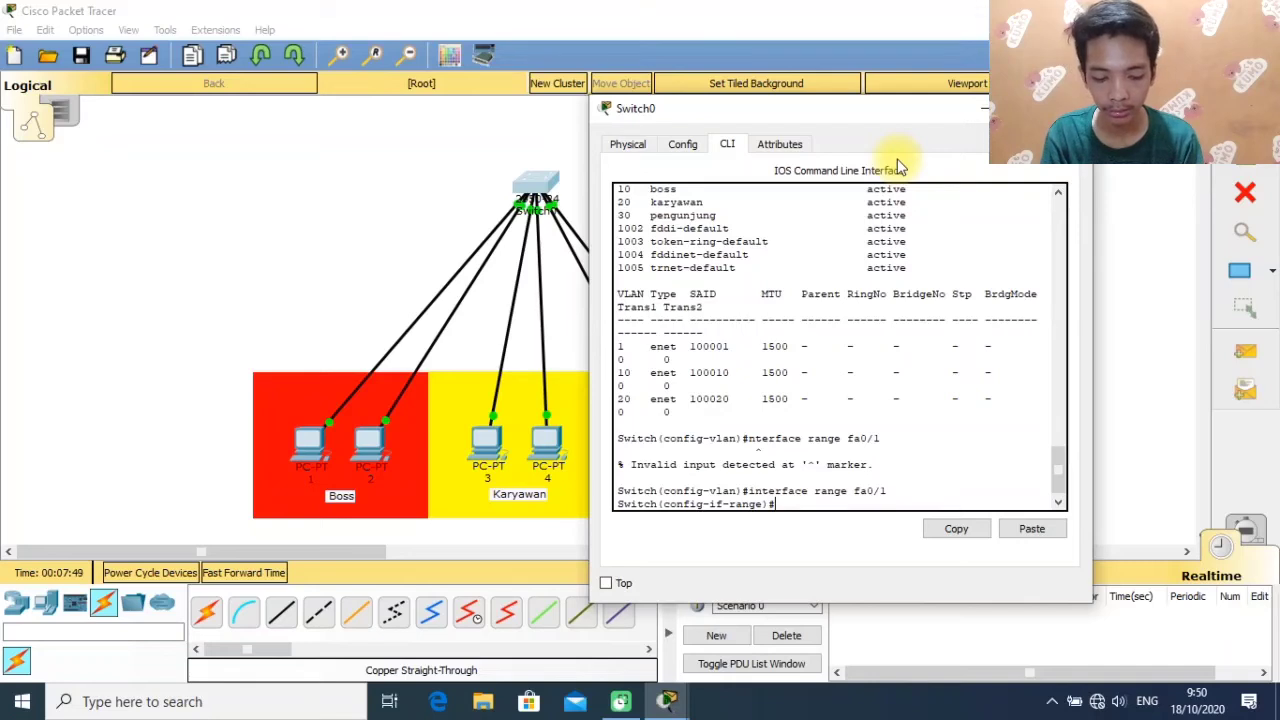
text(switchp)
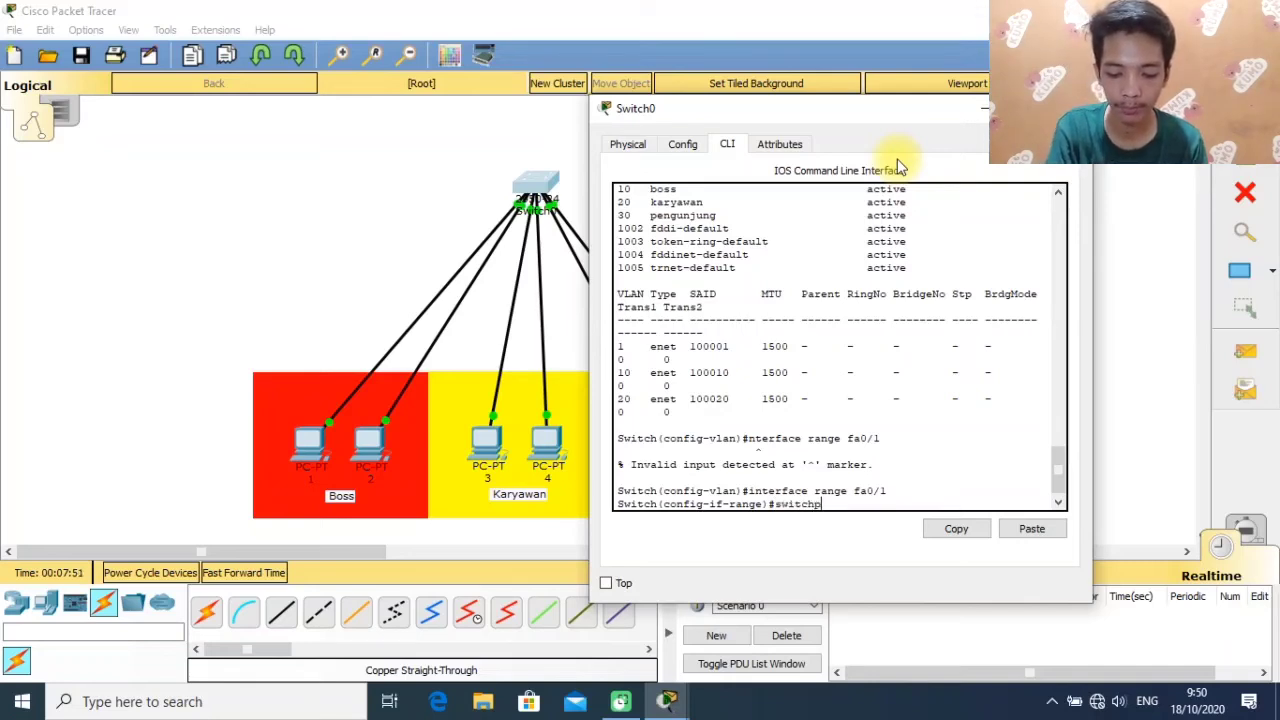
text(ort access)
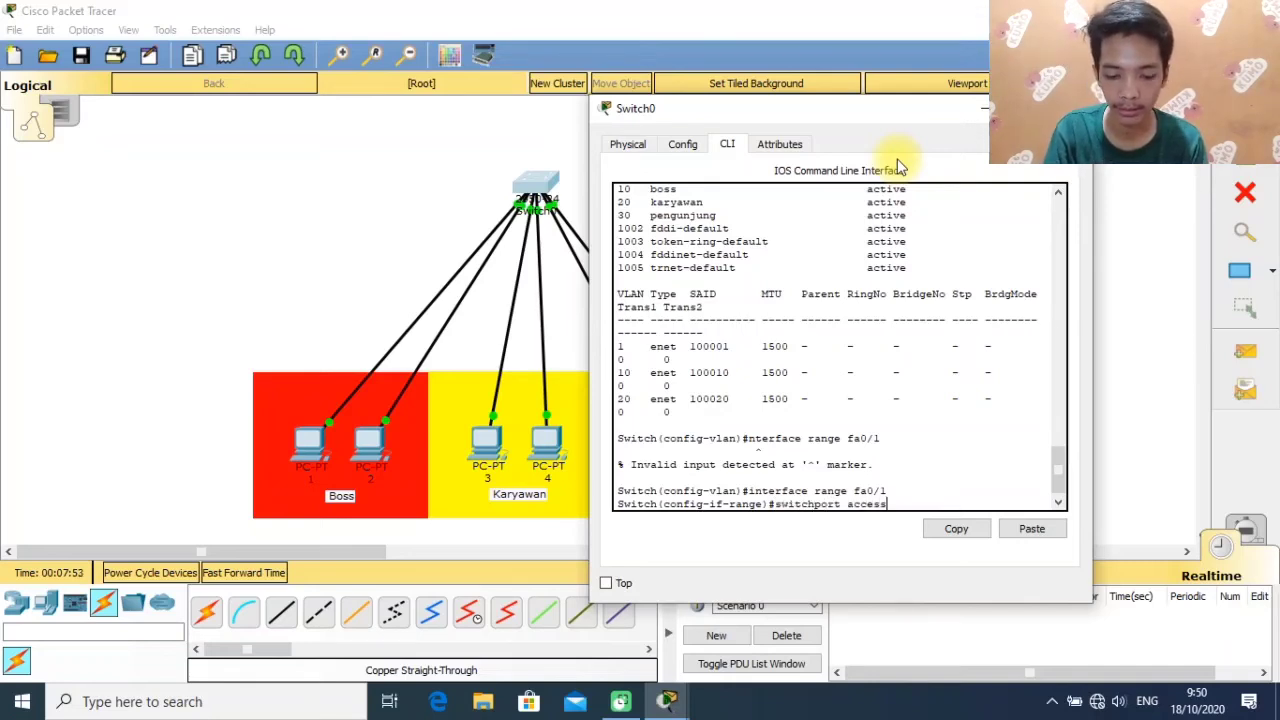
text( vlan)
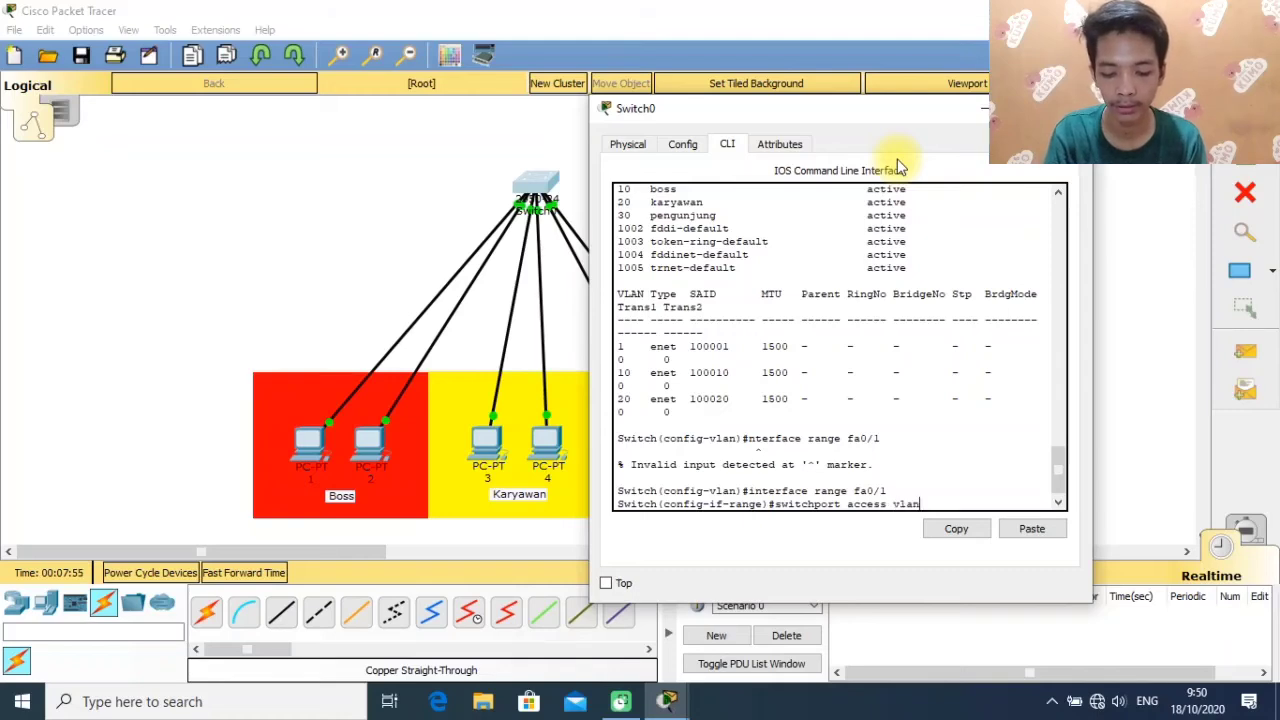
text( 10)
key(Return)
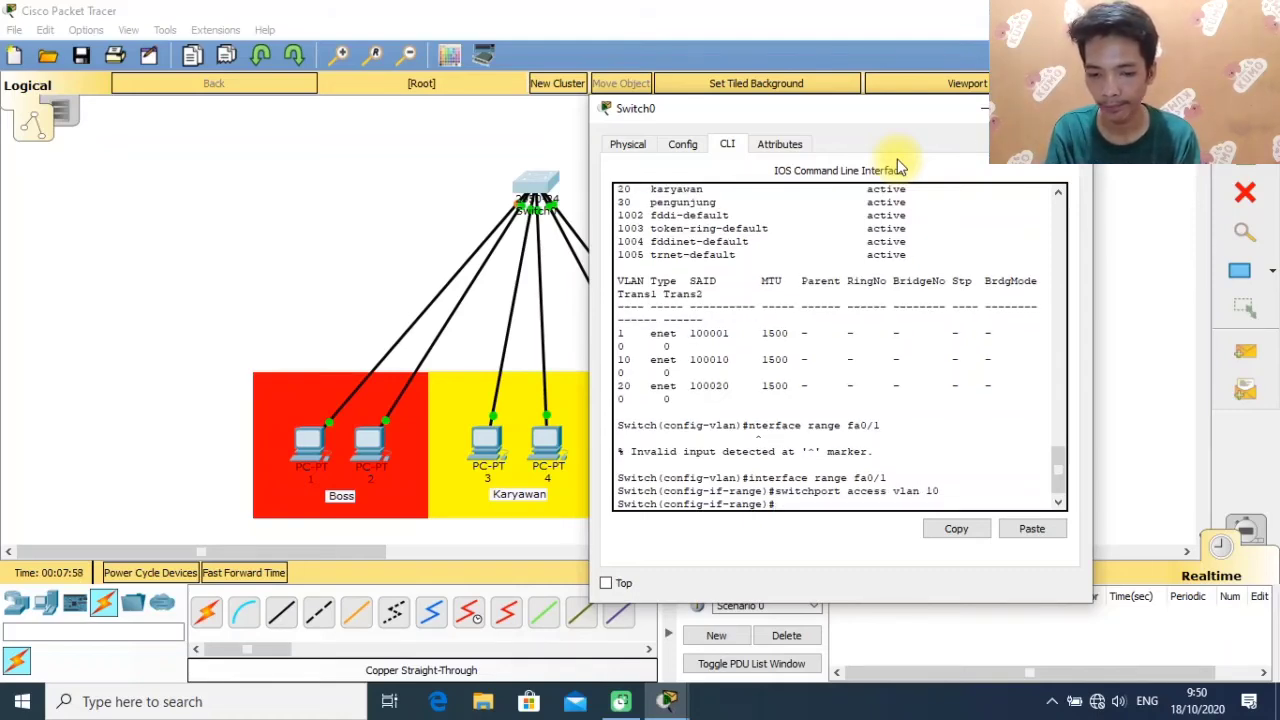
Assign switch port fa0/2 to access VLAN 10 and check the port assignments with DO SH VLAN.
text(int)
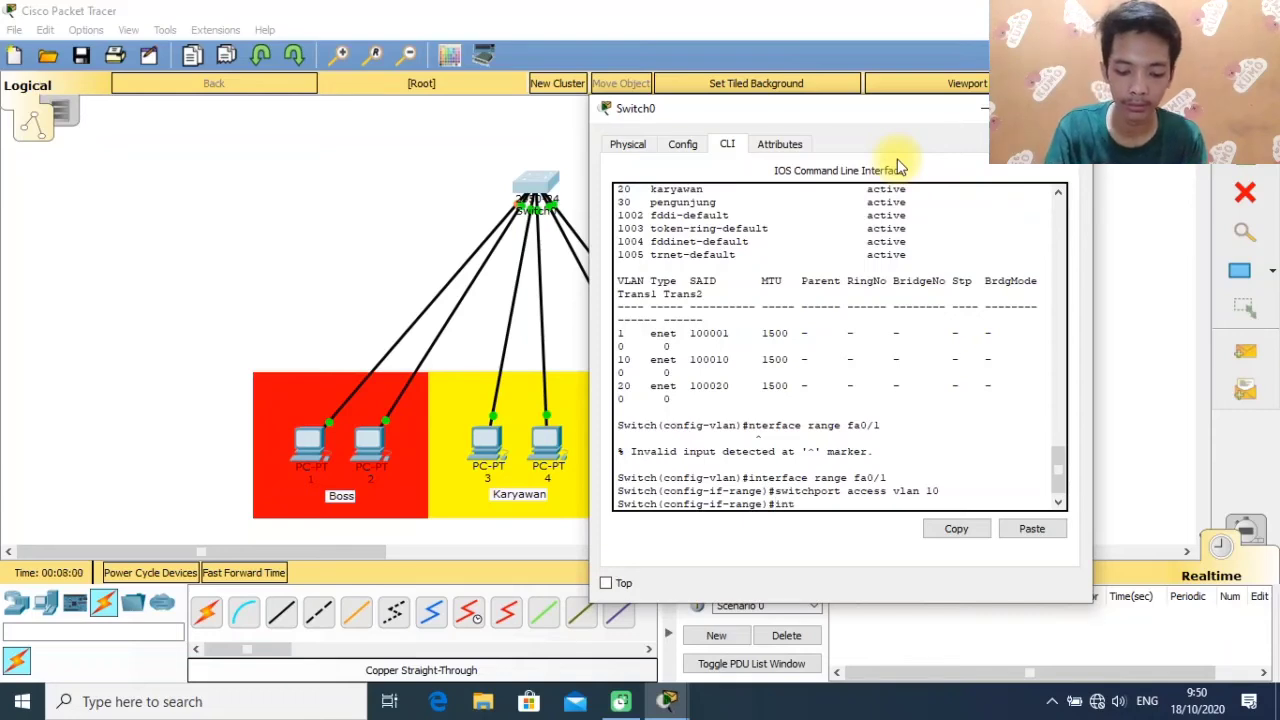
text(erface)
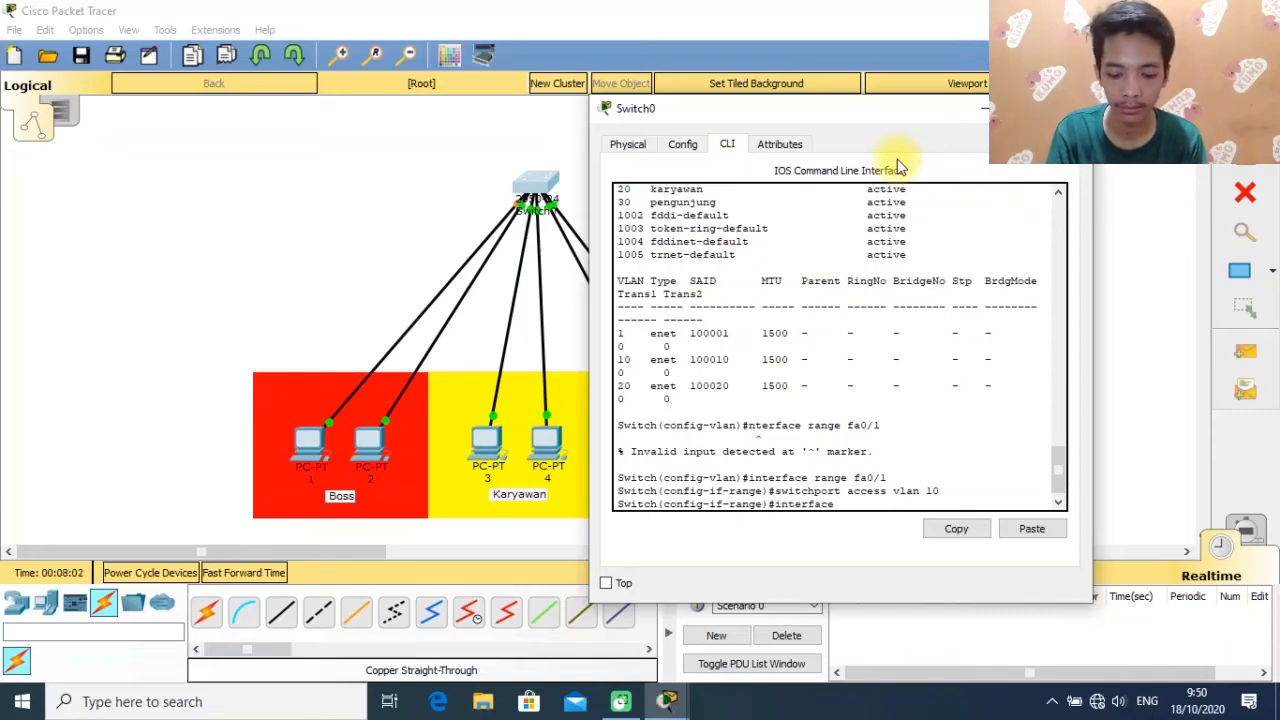
text( range fa)
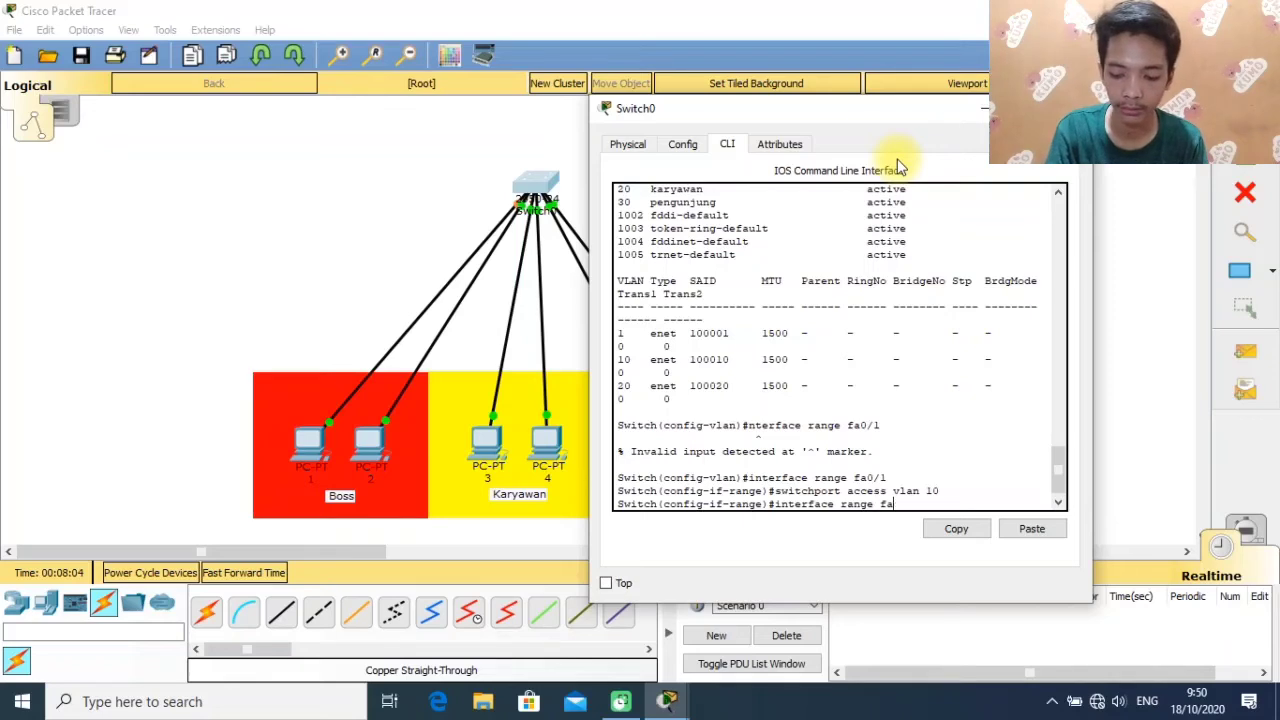
text(0/)
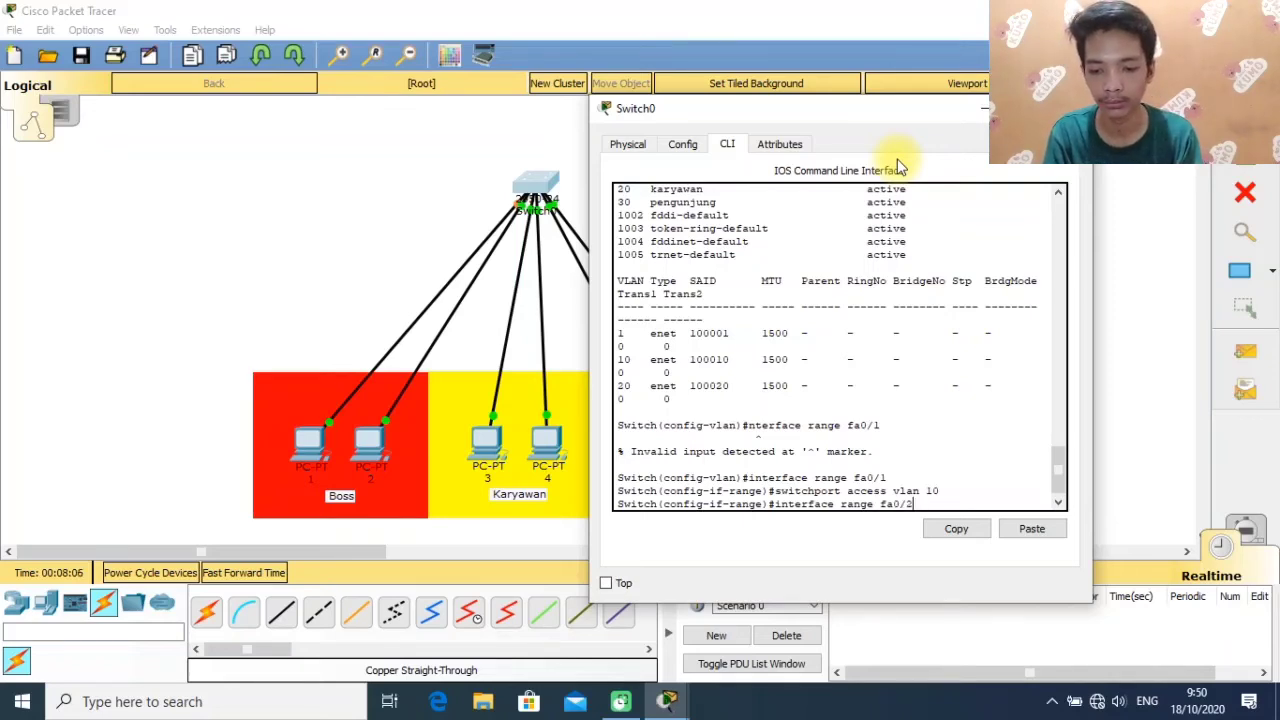
text(2)
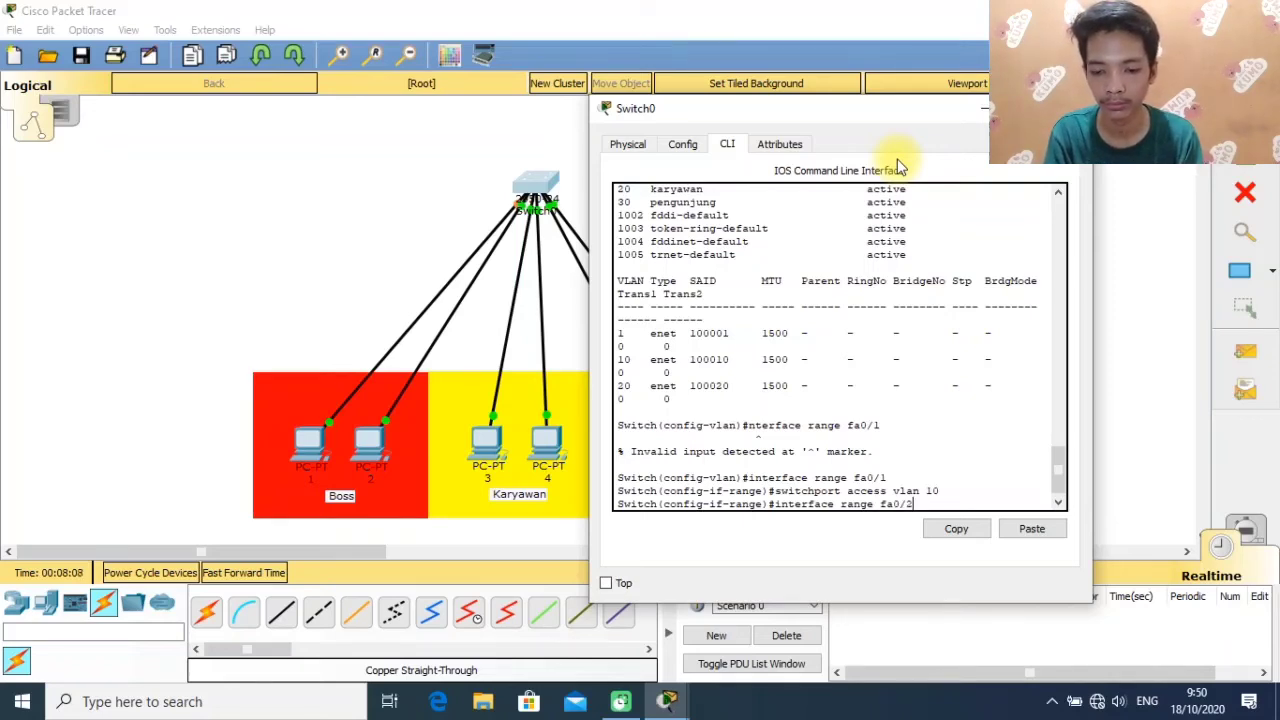
key(Return)
text(switch)
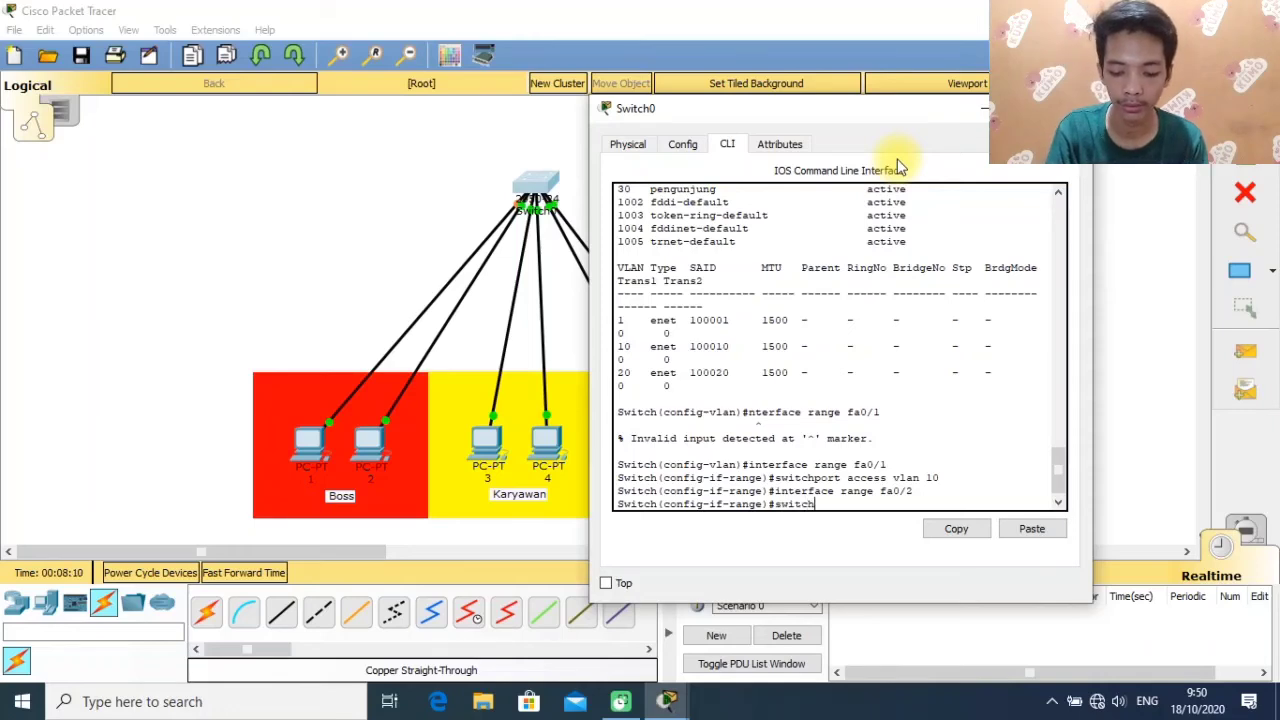
text(port)
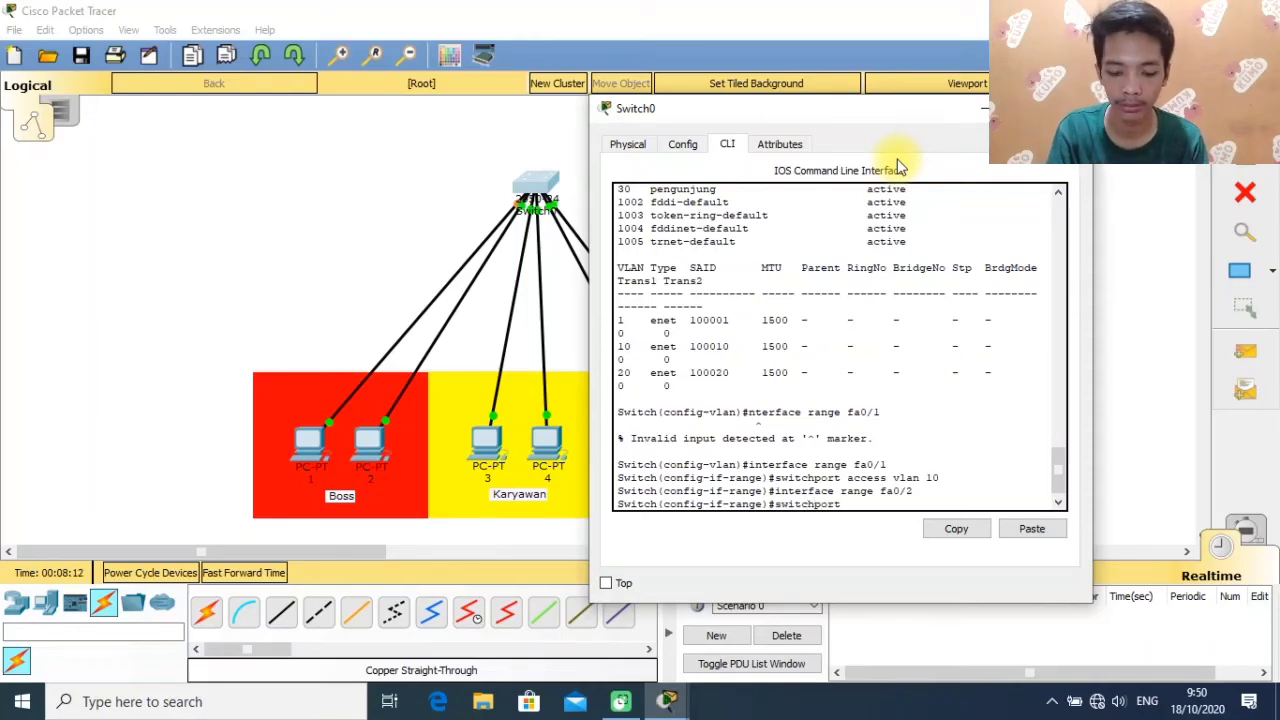
text( access)
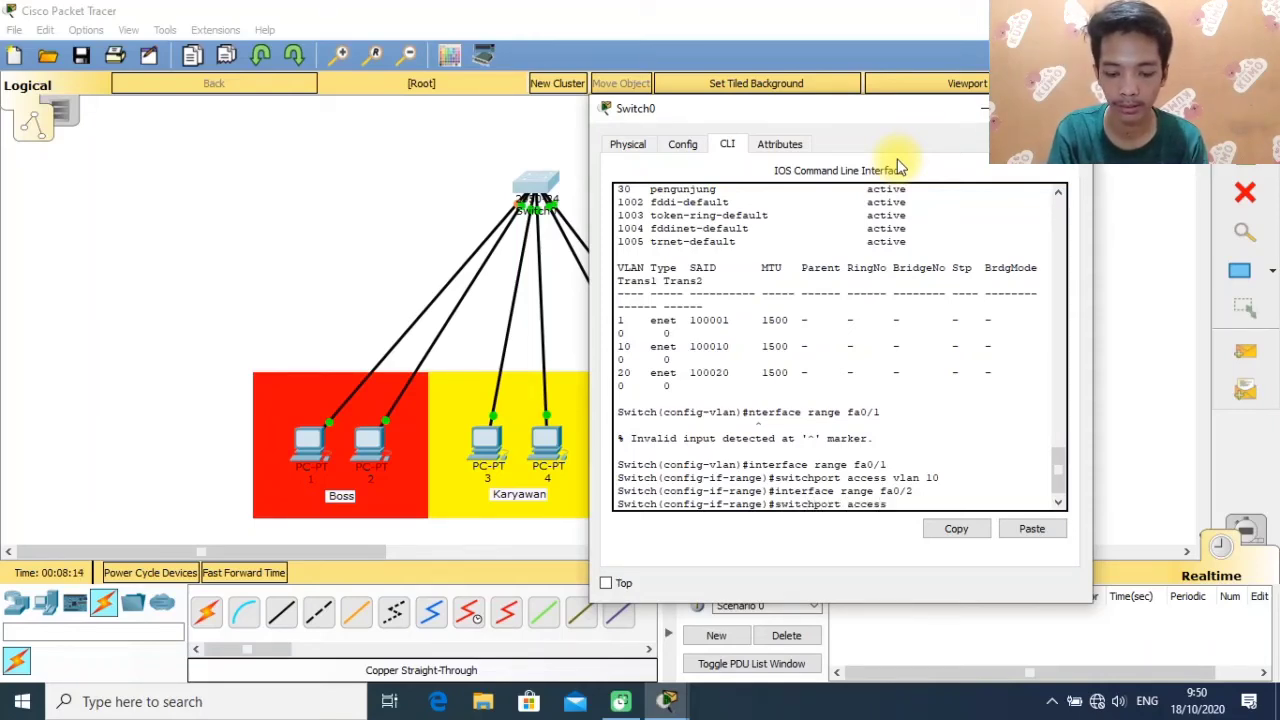
text( vlan 10)
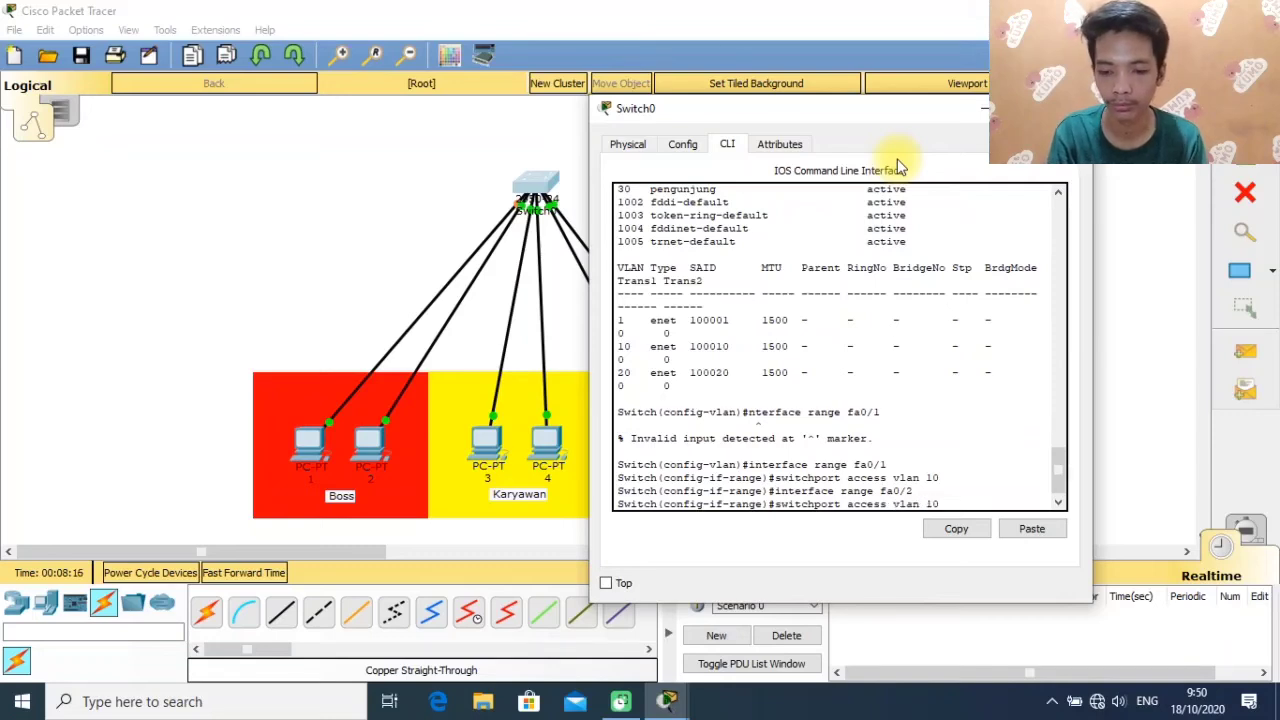
key(Return)
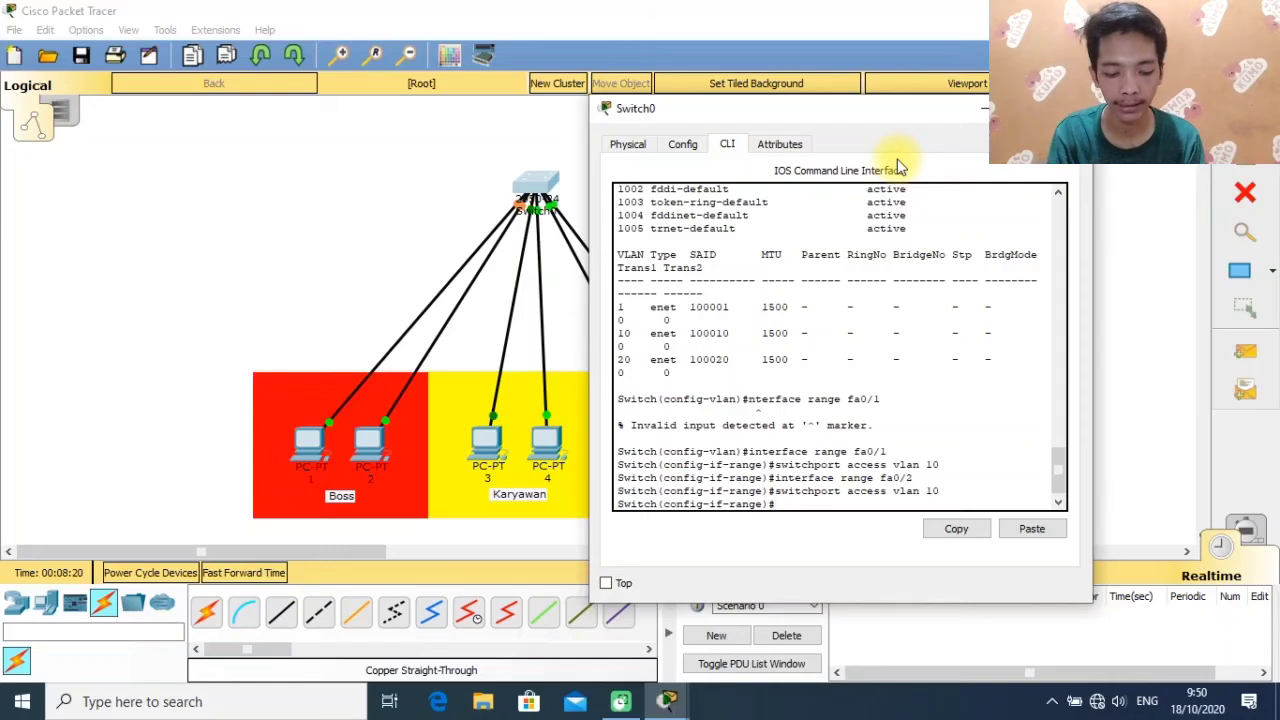
text(DO SH VLAN)
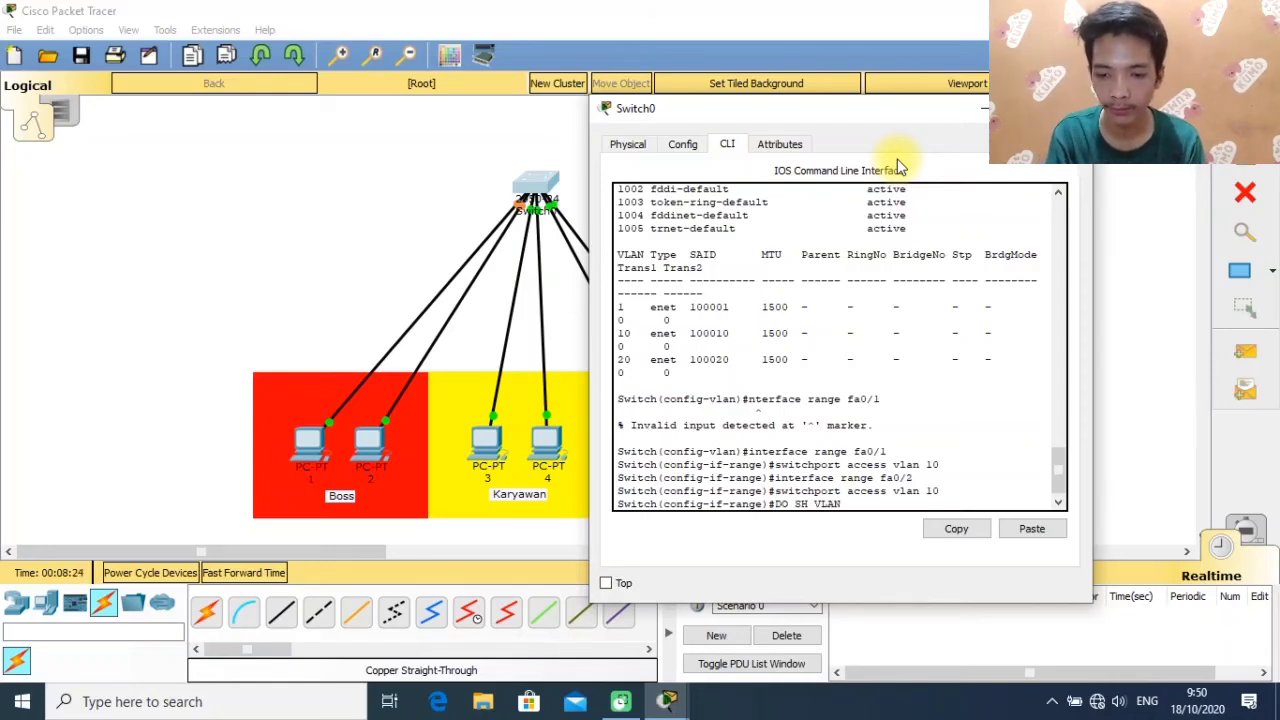
key(Return)
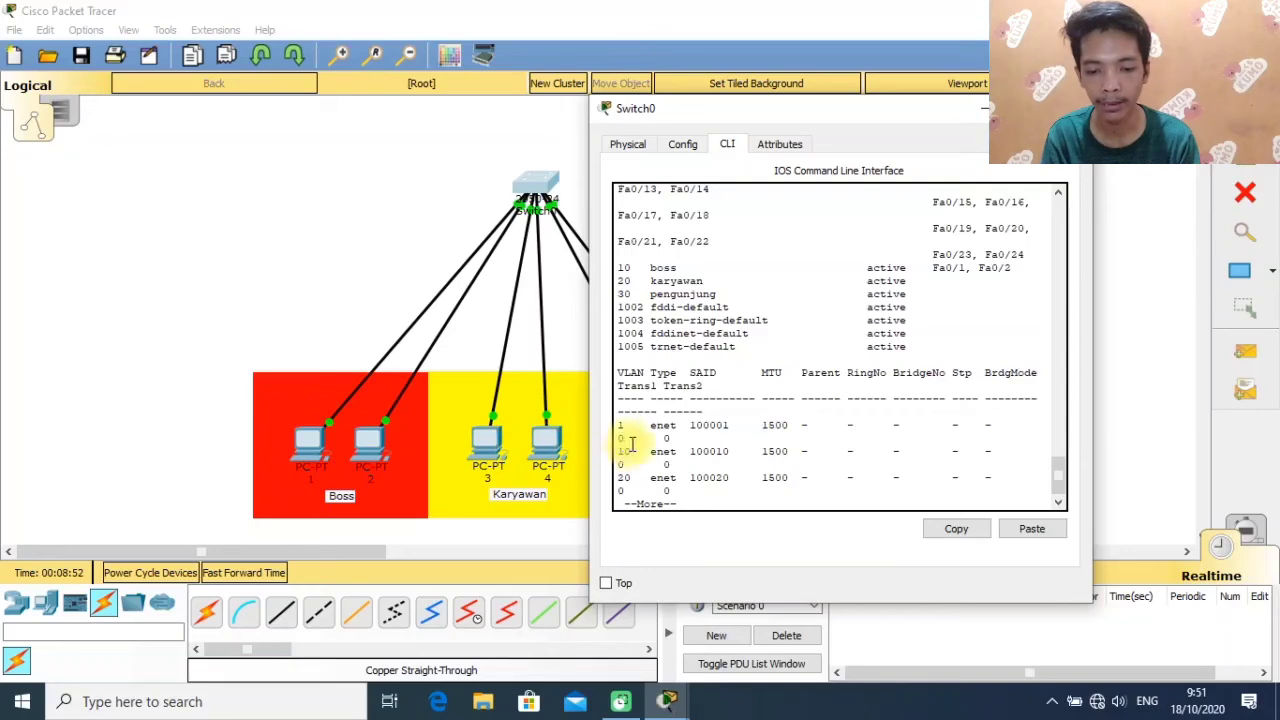
Try to enter interface range configuration for port fa0/3 on the switch.
text(interface)
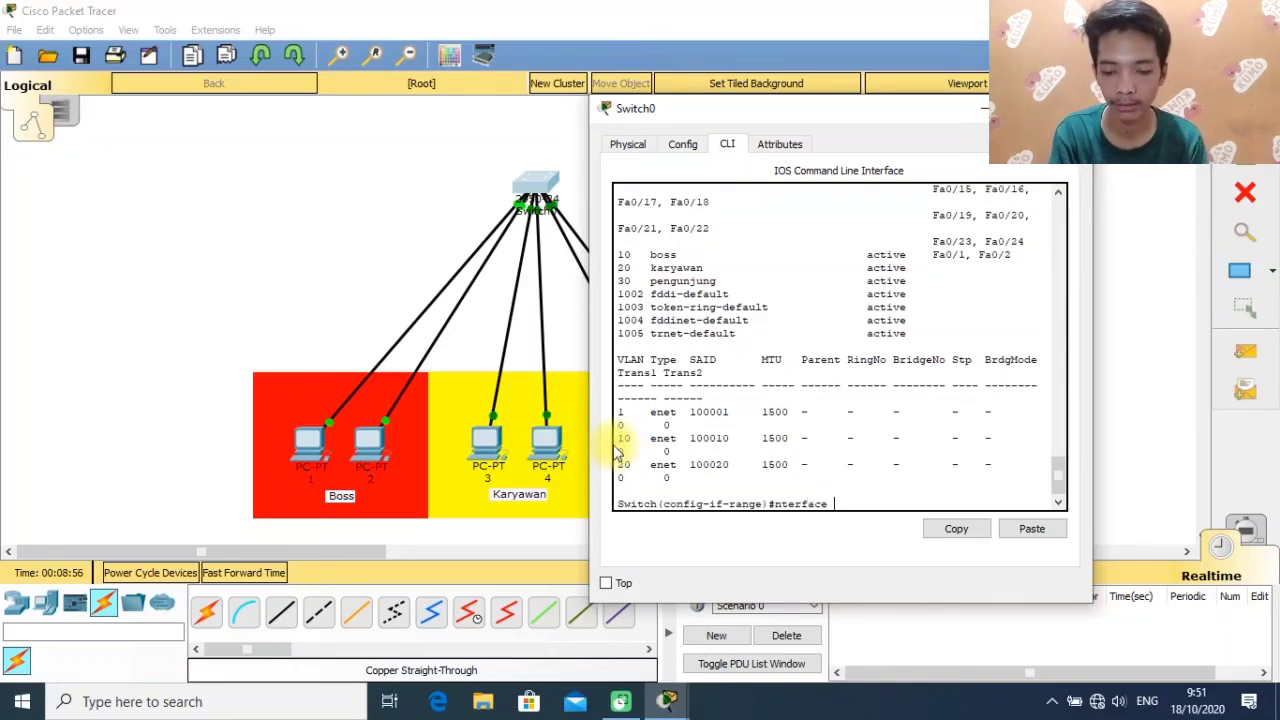
text( range)
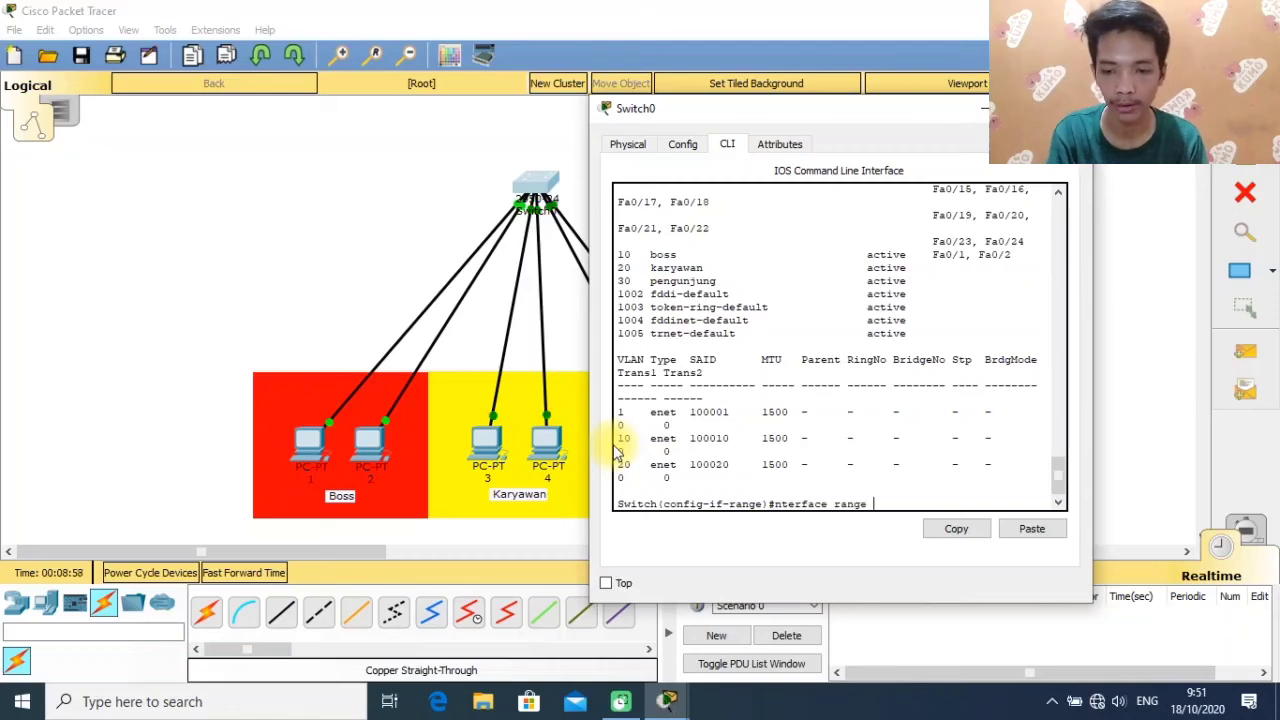
text( fa)
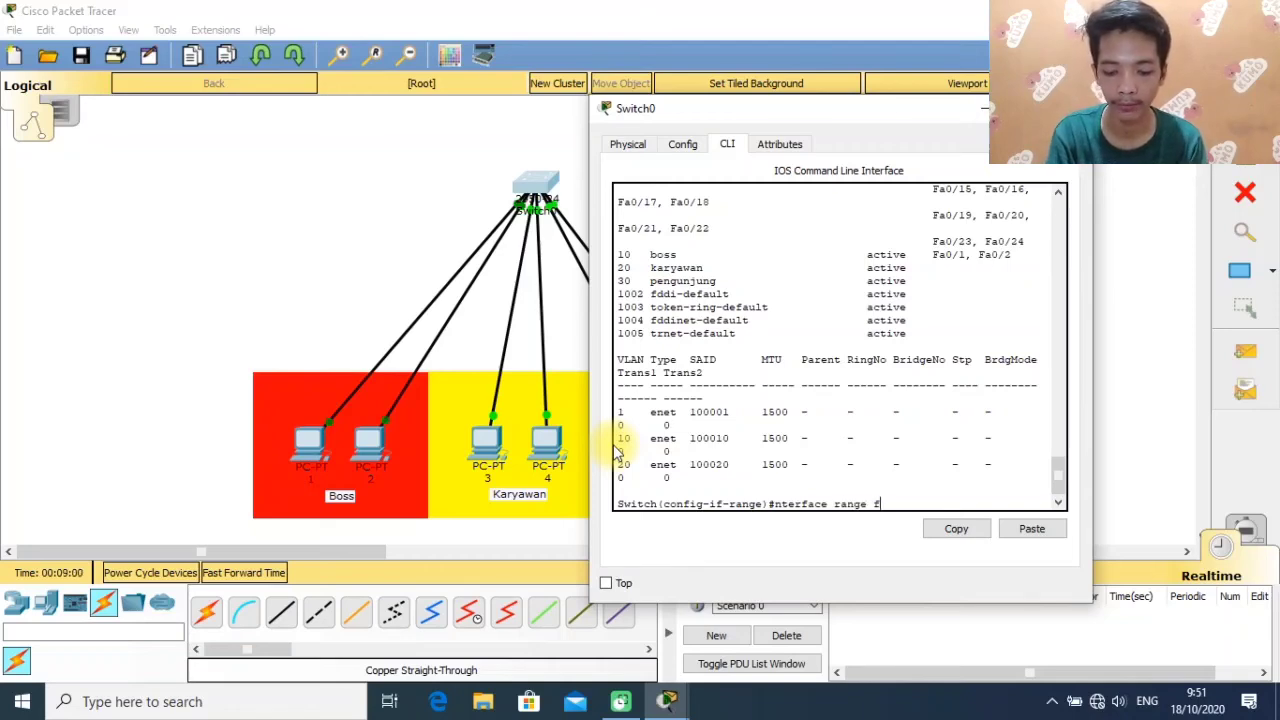
text(0)
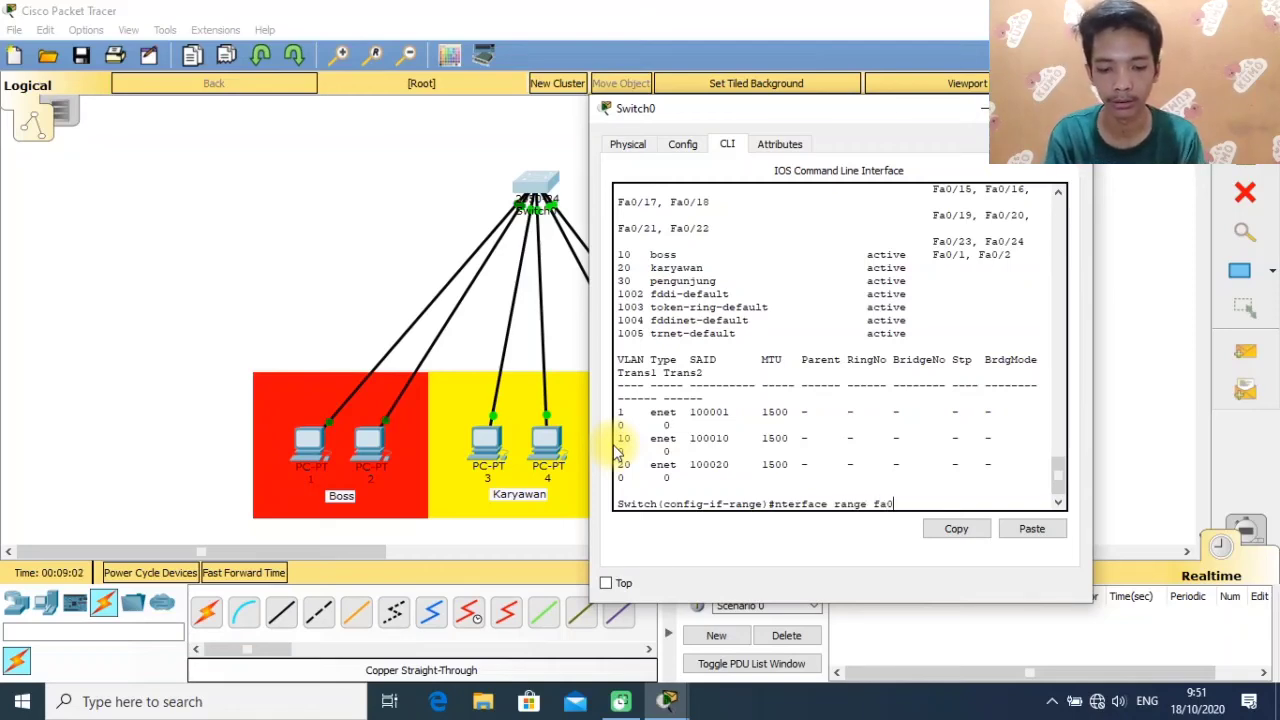
text(/3)
key(Return)
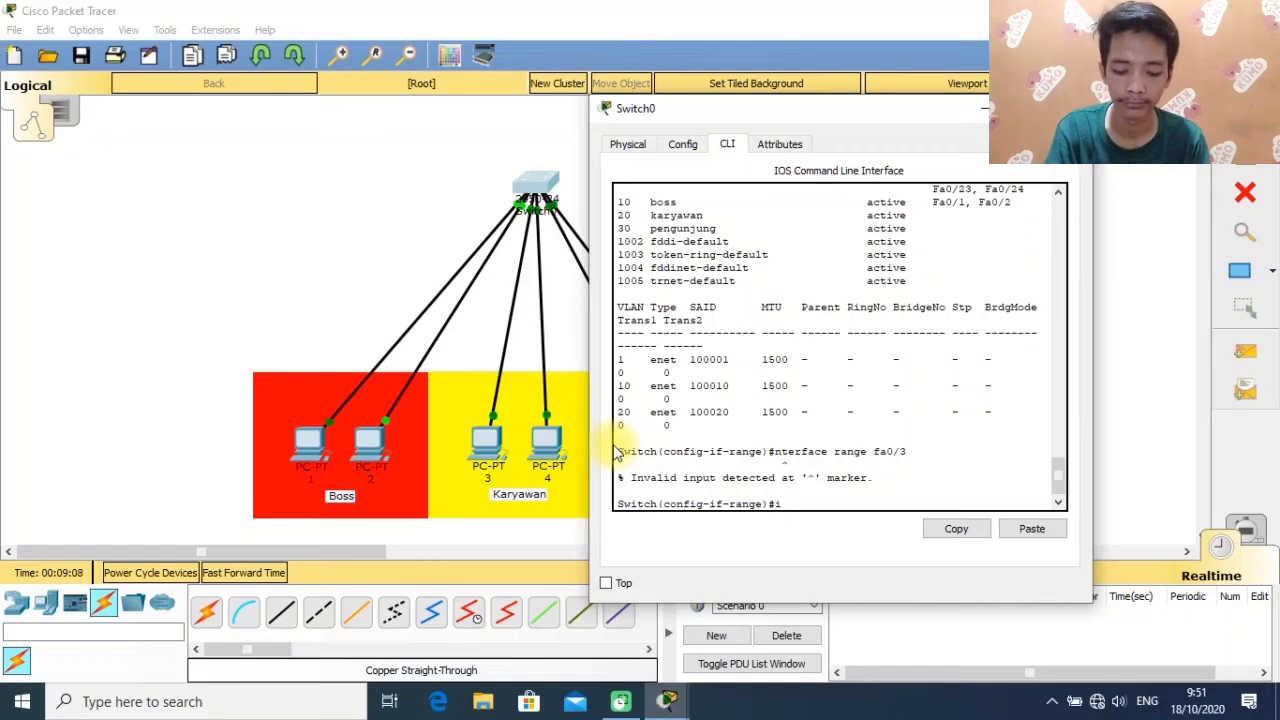
Enter interface range configuration for port fa0/3 on the switch and assign it to access VLAN 20.
text(interface range fa0/3)
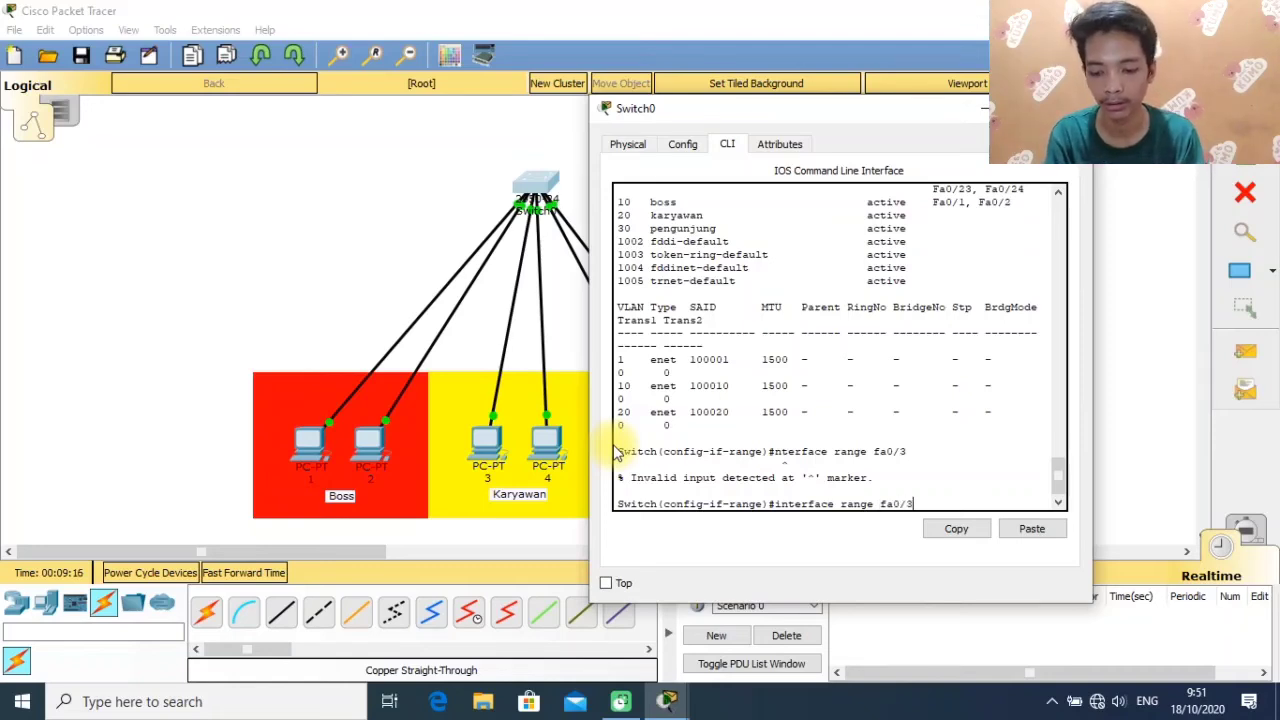
key(Return)
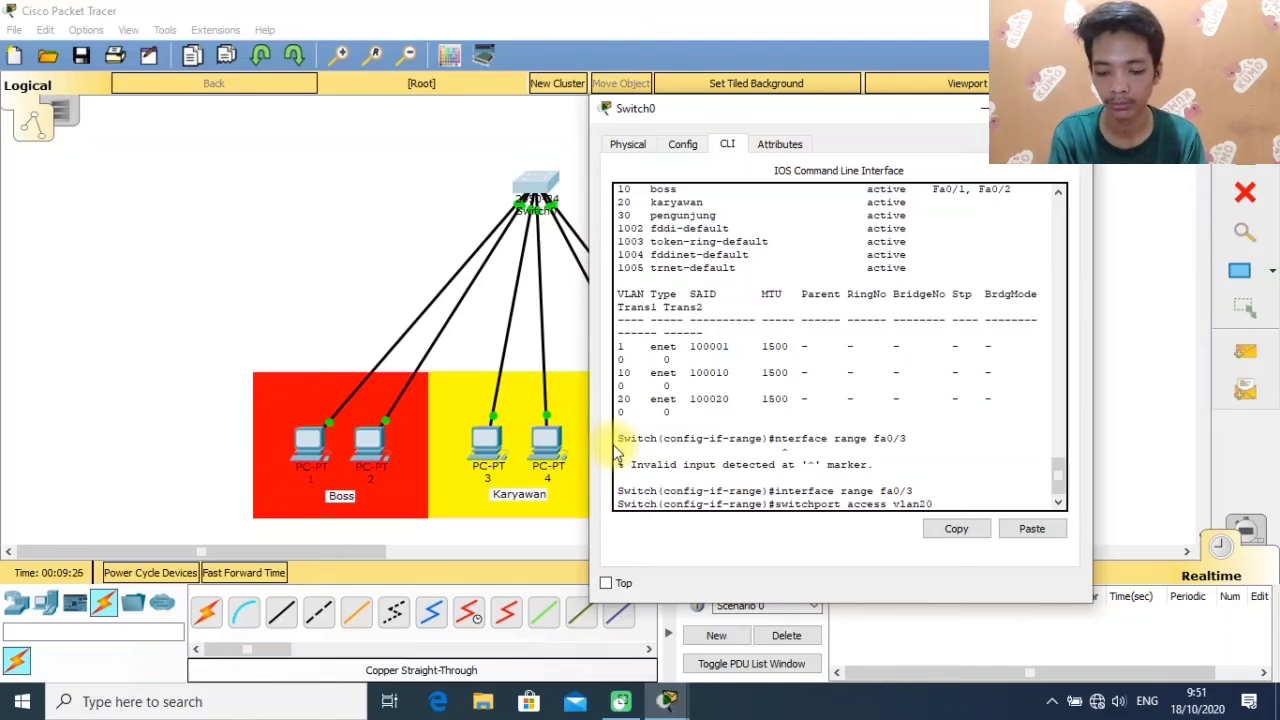
key(BackSpace)
key(BackSpace)
text(0)
key(Return)
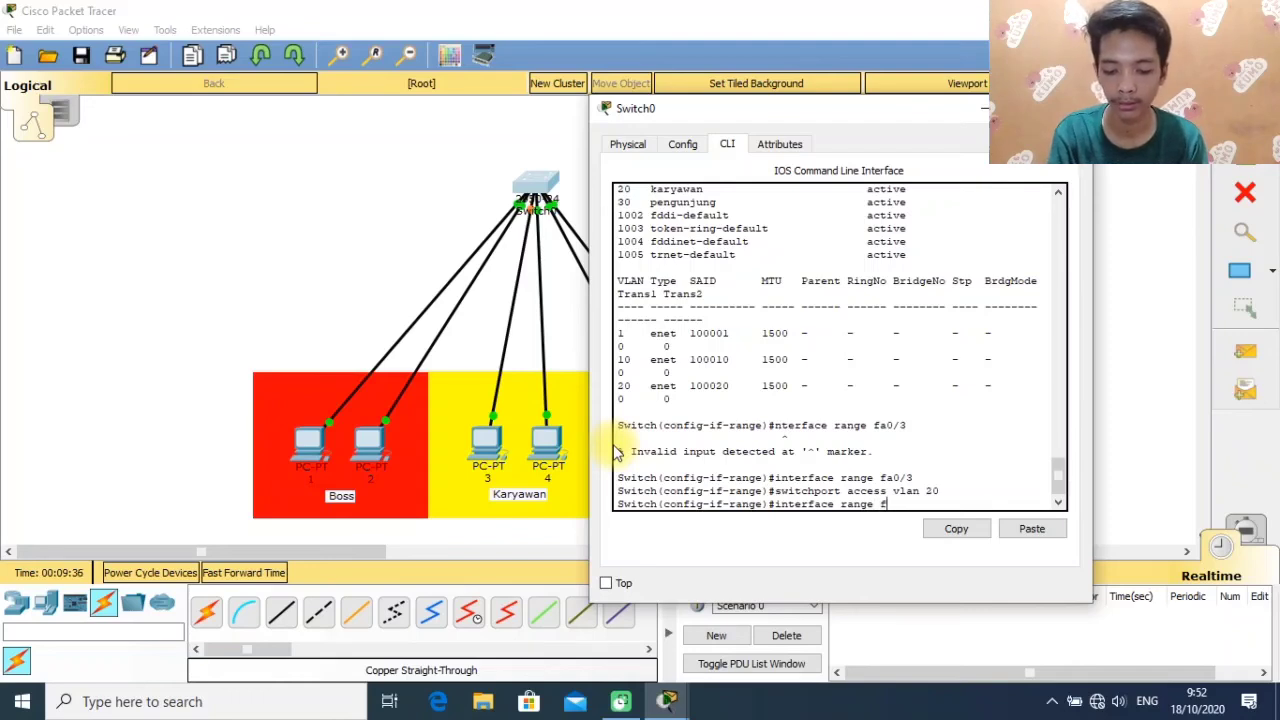
Enter interface range configuration for port fa0/4 on the switch and assign it to access VLAN 20.
text(a0/)
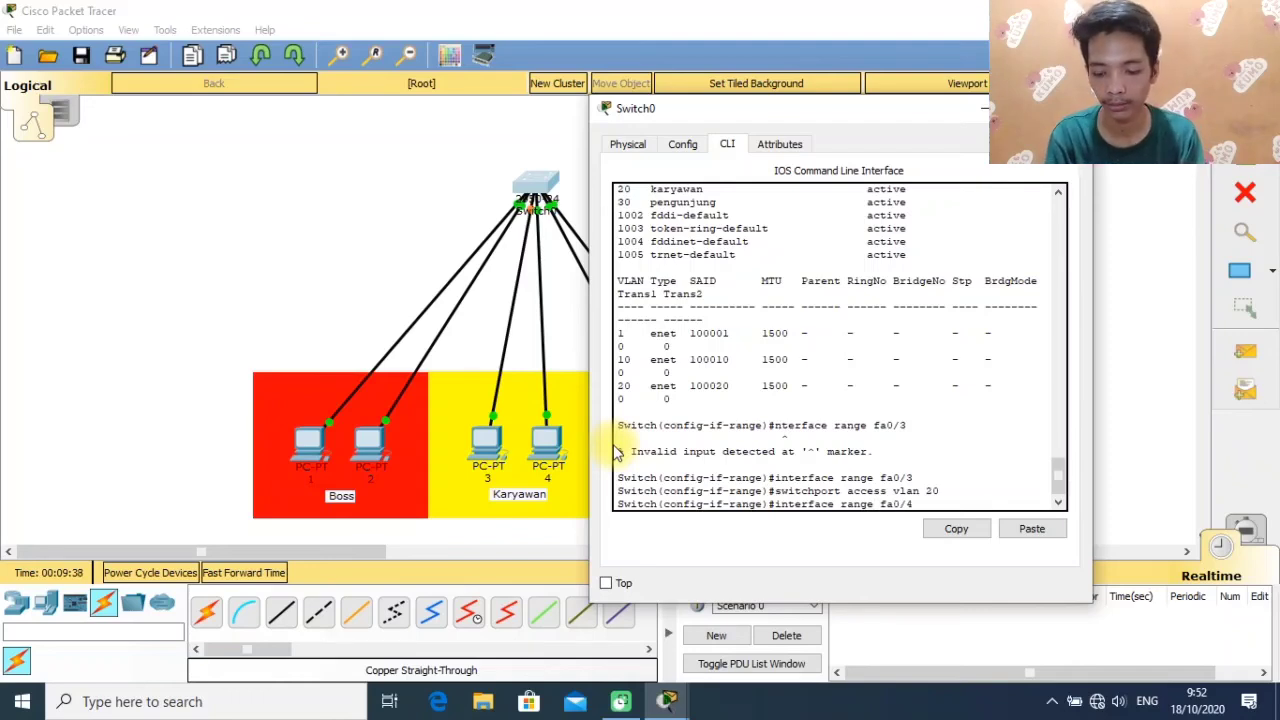
text(4)
key(Return)
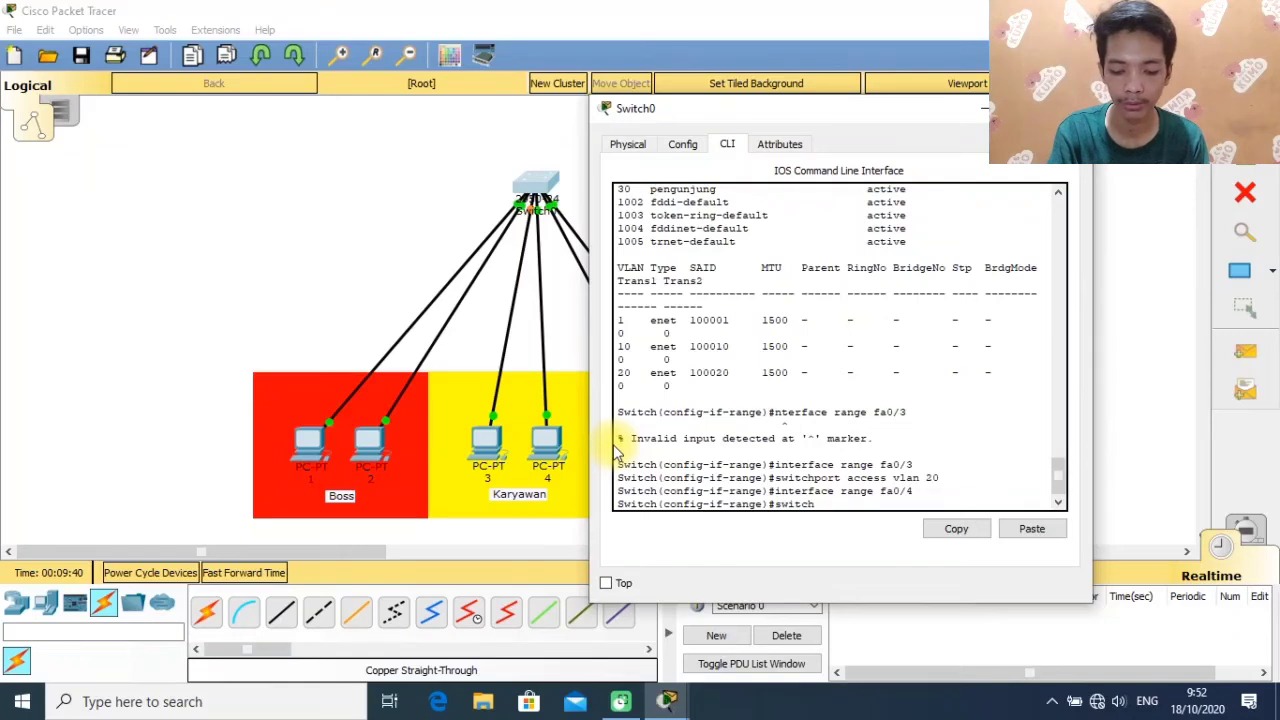
text(switchport ac)
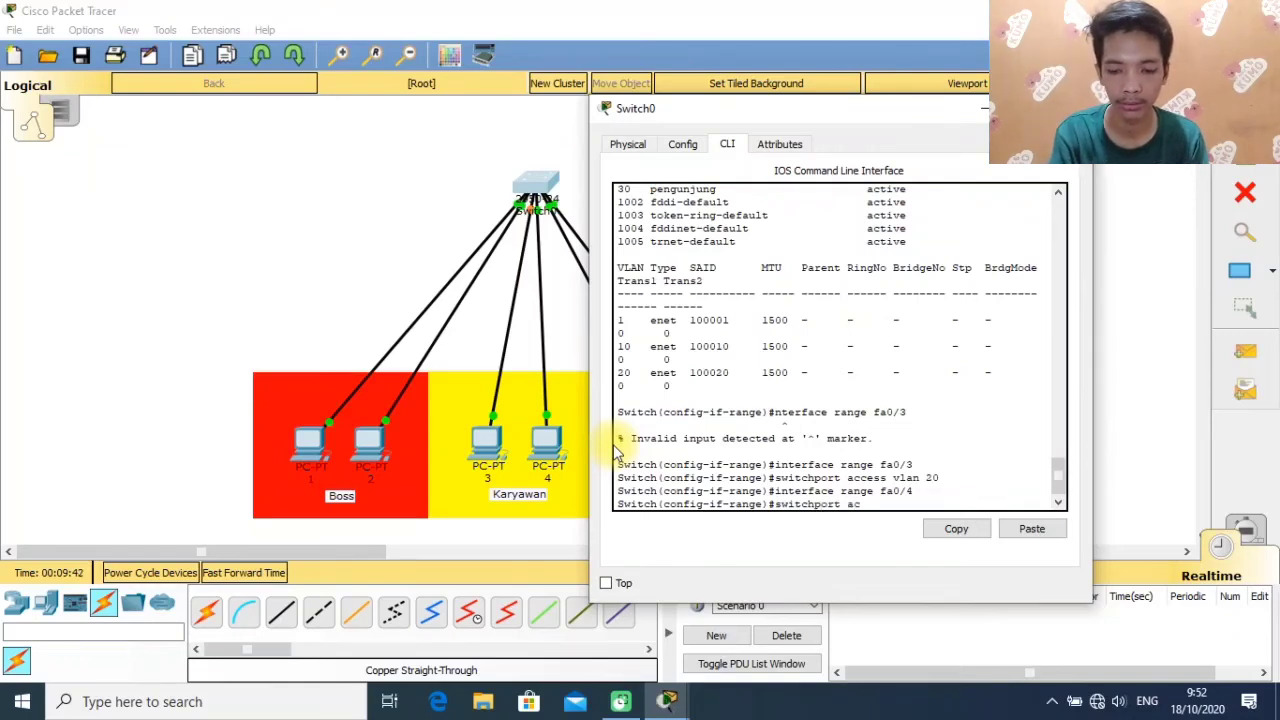
text(cess v)
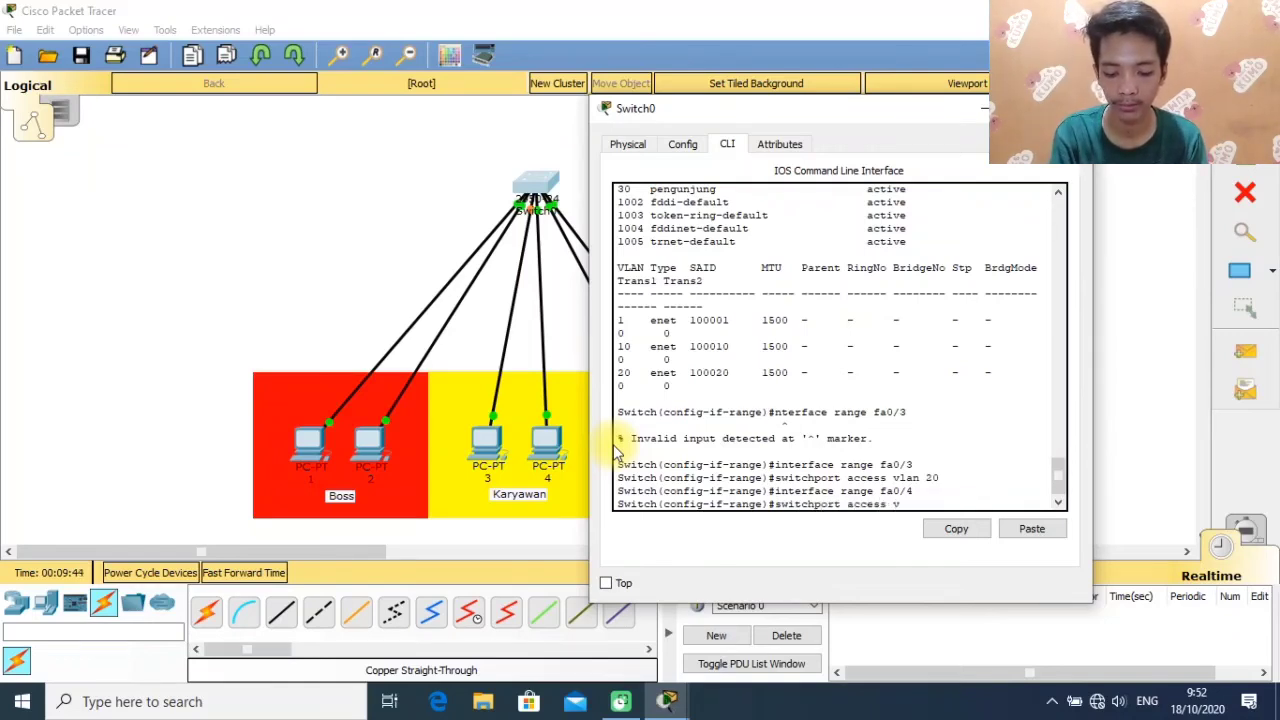
text(lan 20)
key(Return)
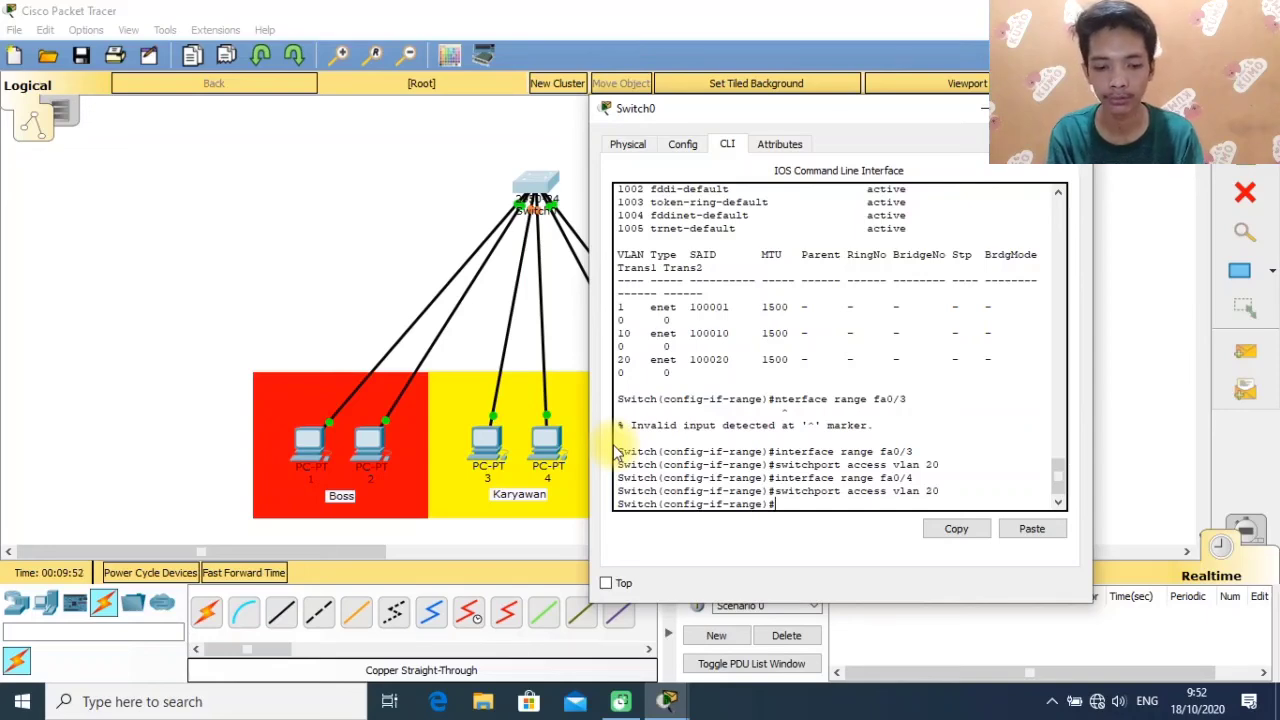
Display the switch's VLAN table with DO SH VLAN to check the karyawan port assignments, moving the switch window clear of the topology.
text(DO)
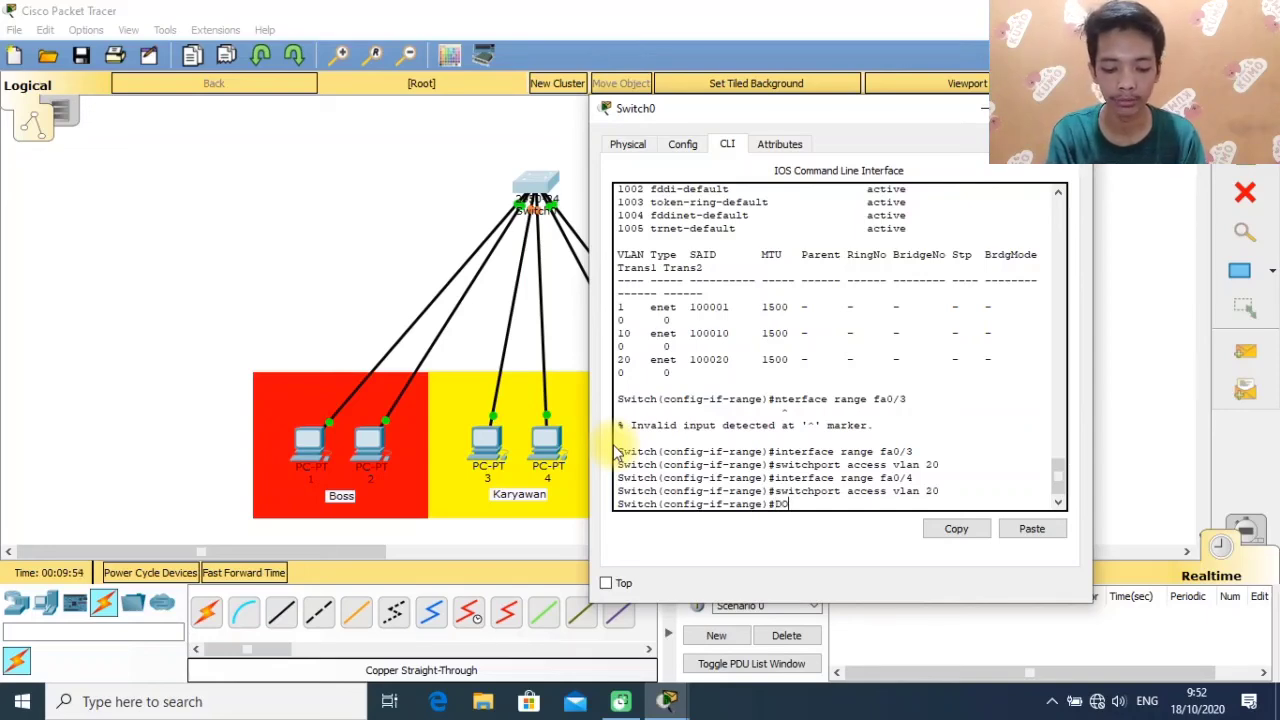
text( SH VLAN)
key(Return)
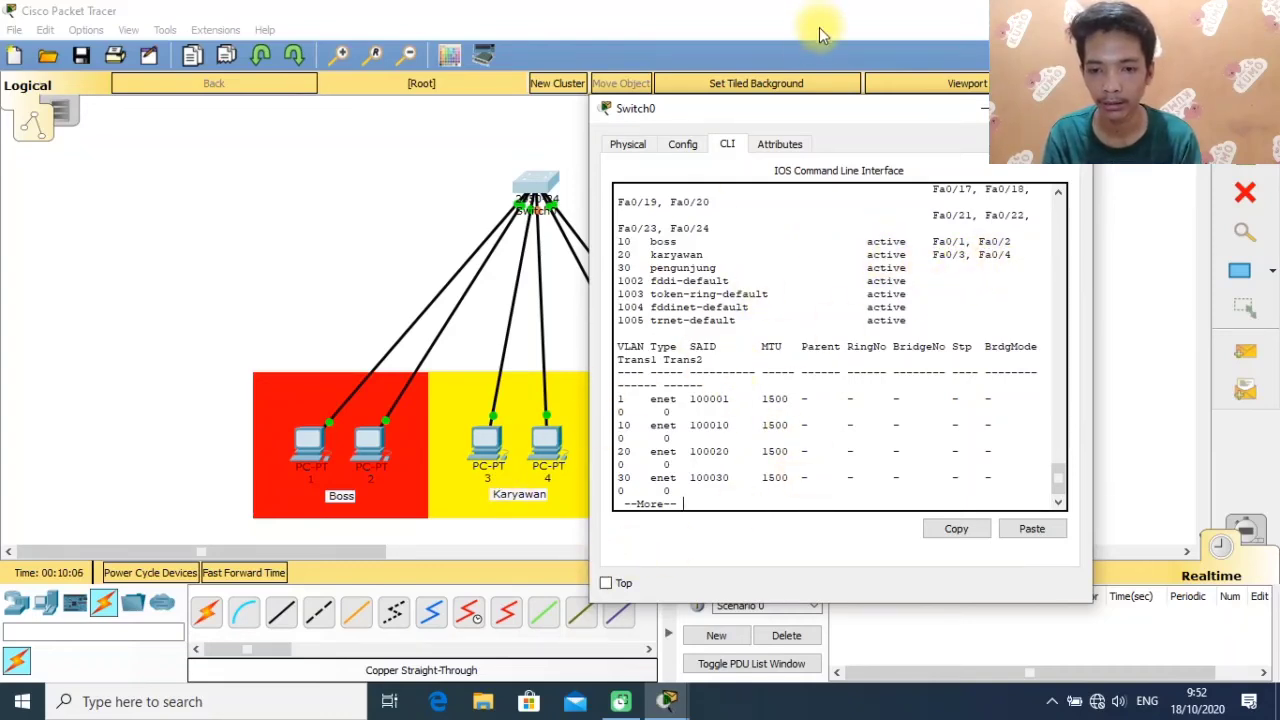
drag(808, 111, 1012, 183)
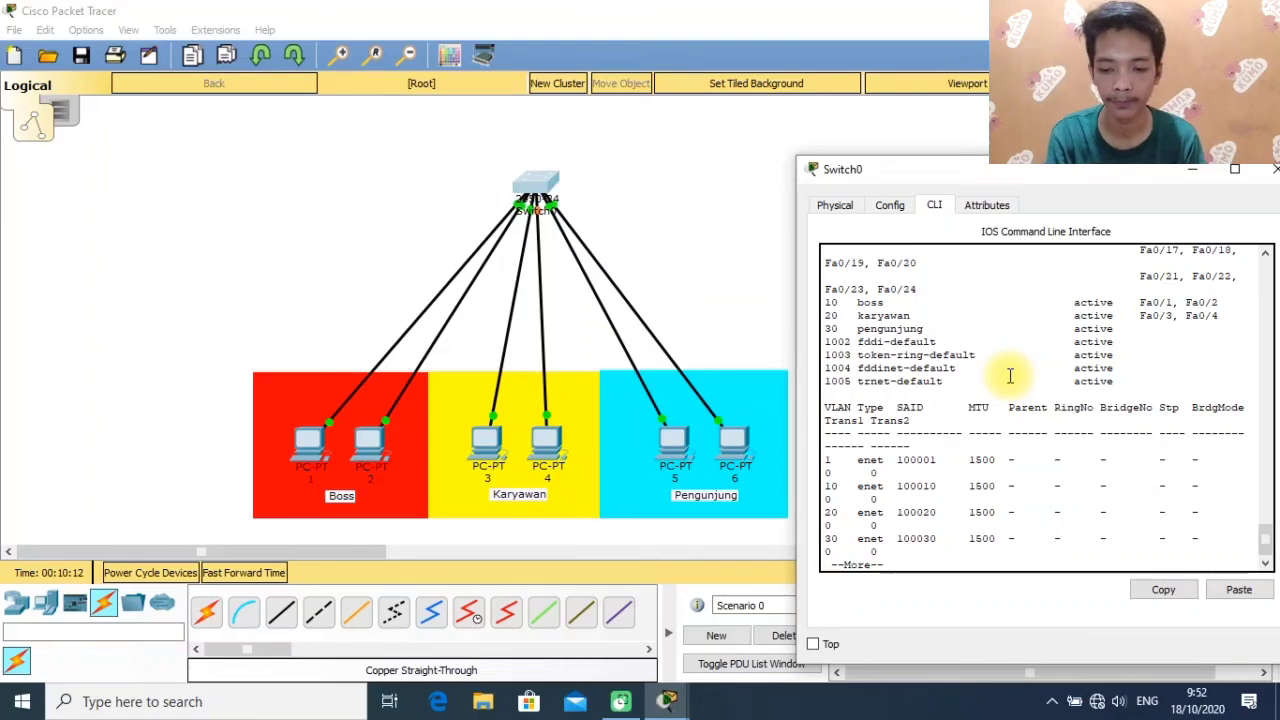
text(i)
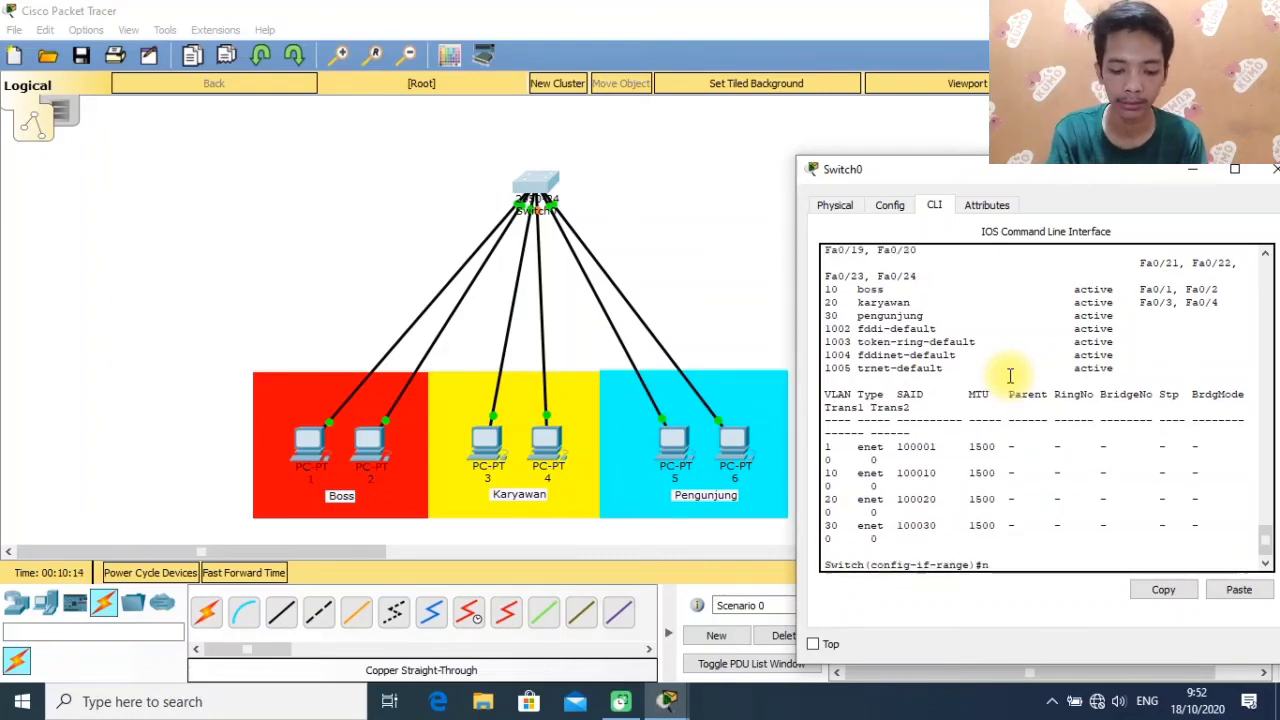
text(nterface)
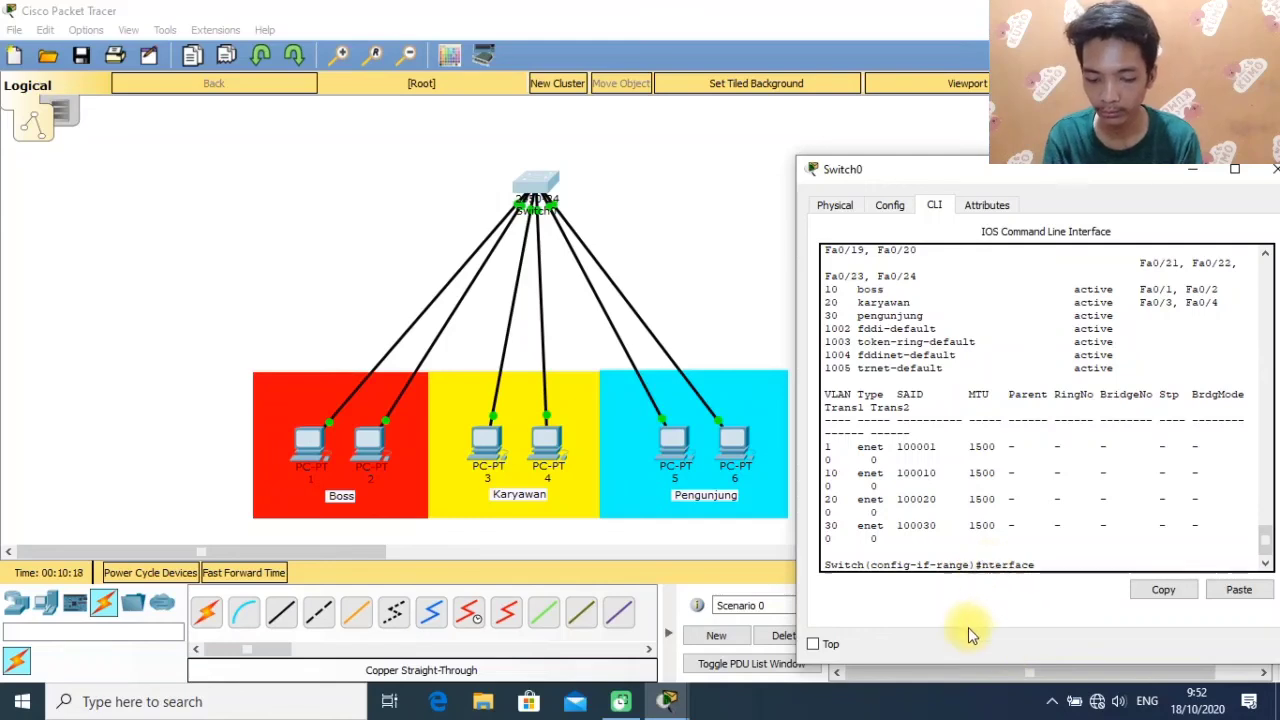
text( i)
key(BackSpace)
key(BackSpace)
key(BackSpace)
key(BackSpace)
key(BackSpace)
key(BackSpace)
key(BackSpace)
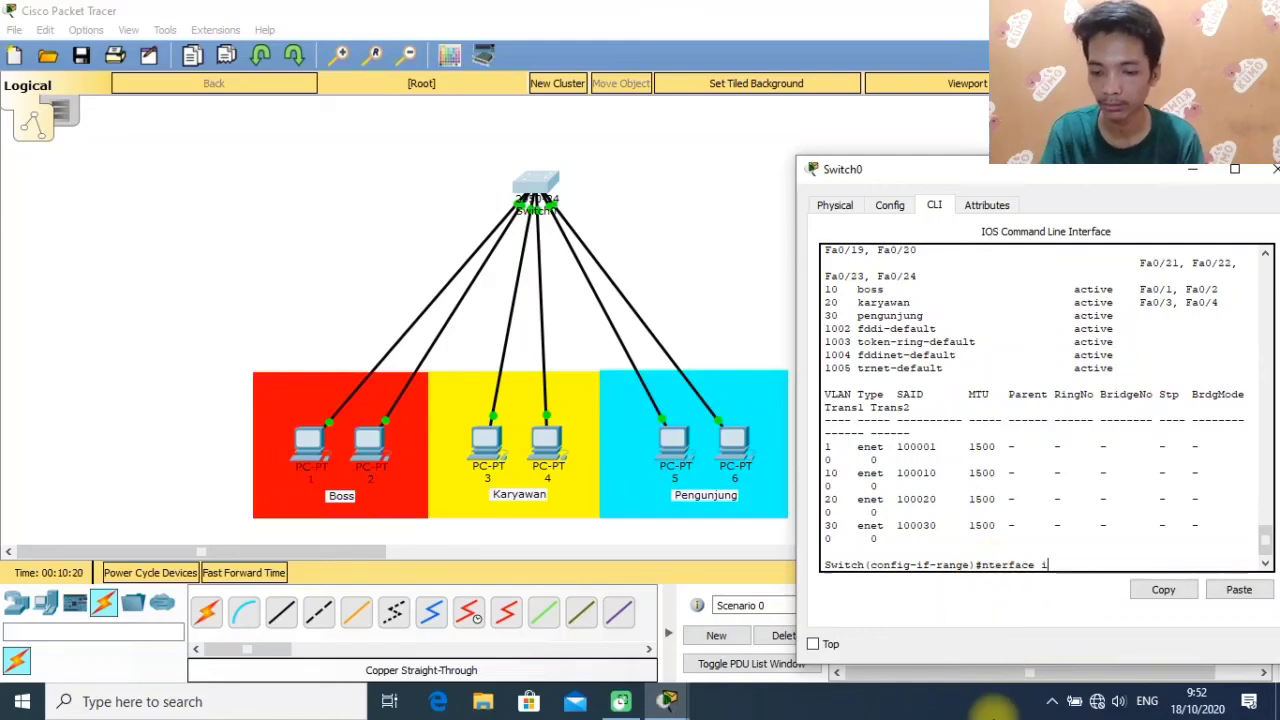
key(BackSpace)
key(BackSpace)
key(BackSpace)
Enter interface range configuration for port fa0/5 on the switch and assign it to access VLAN 30.
text(interf)
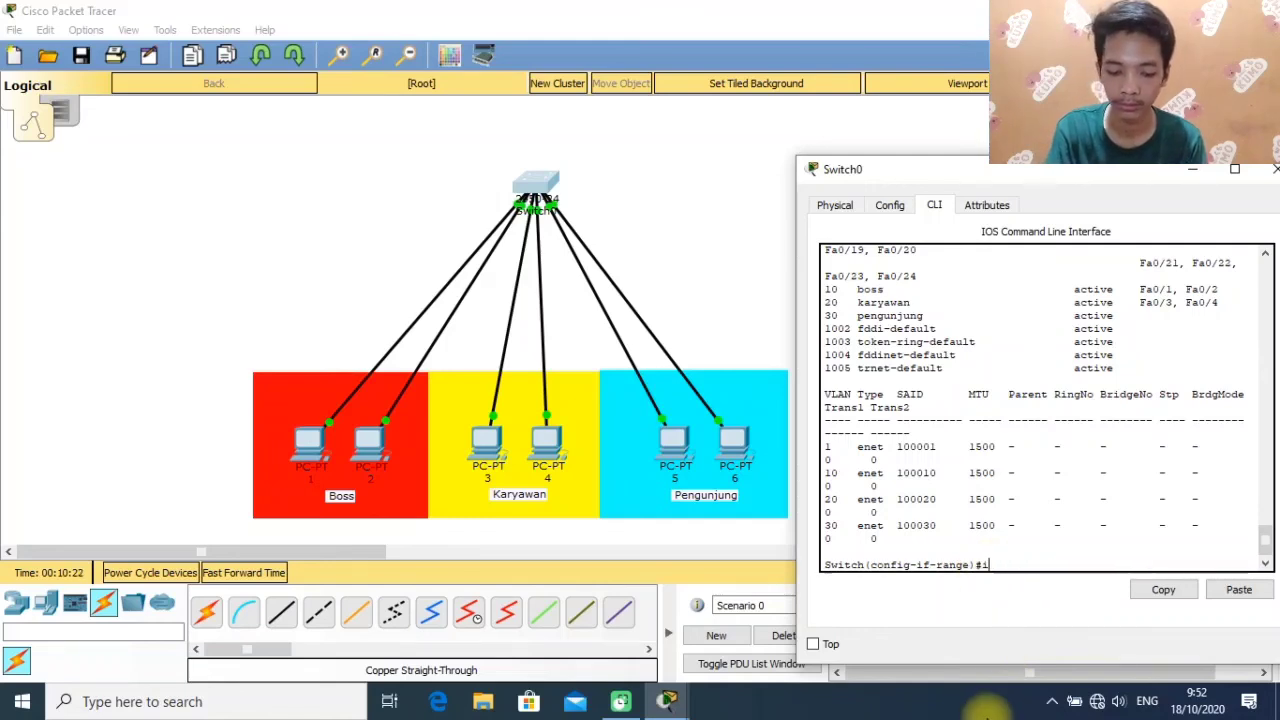
text(ace )
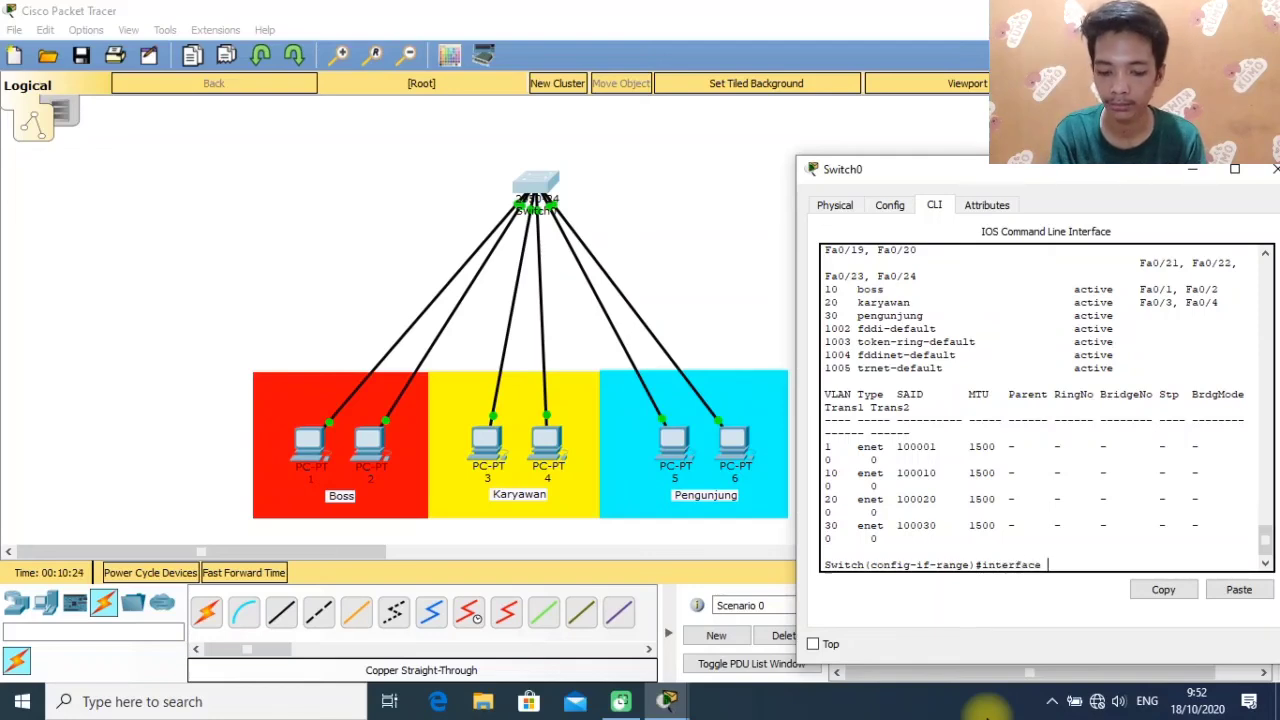
text(range )
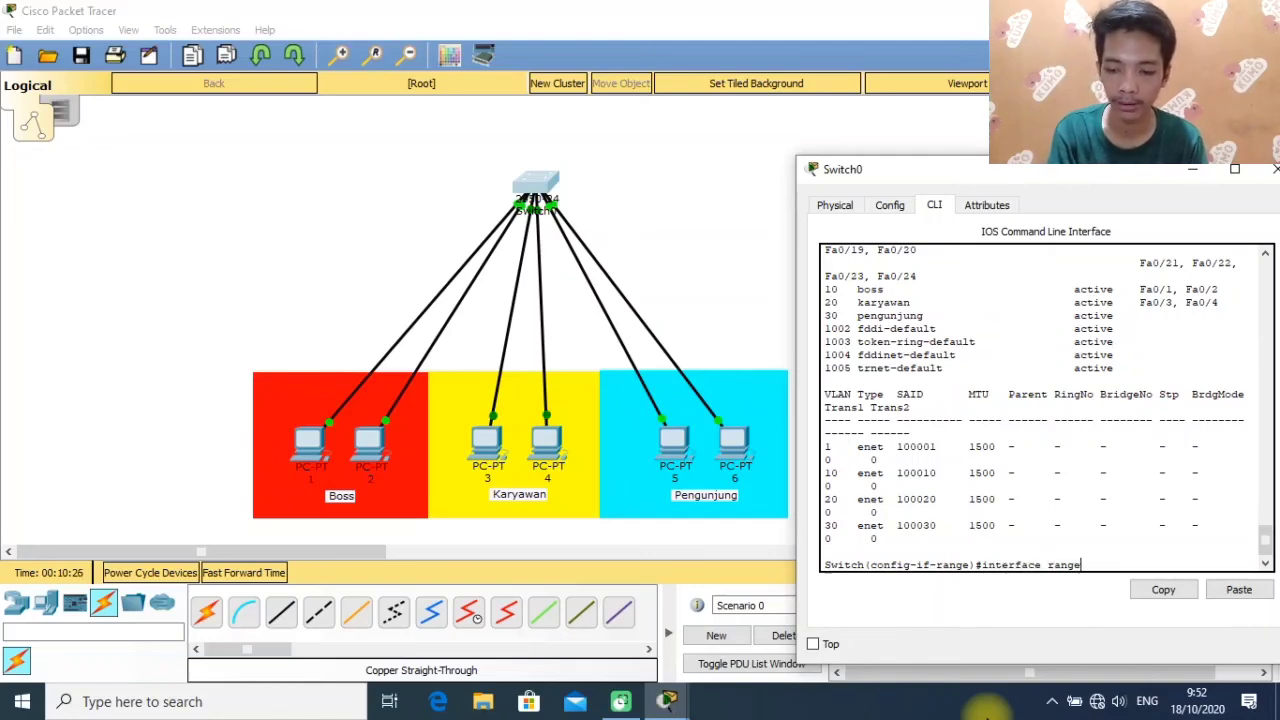
text(fa0/5)
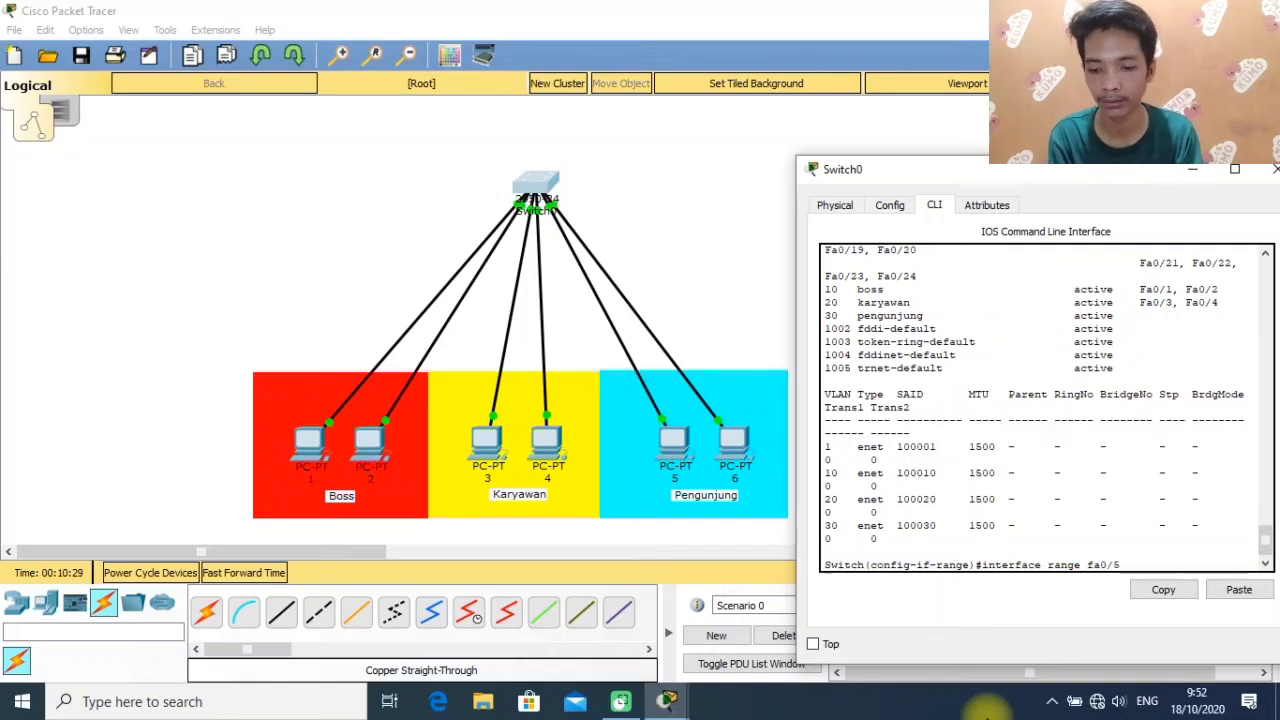
key(Return)
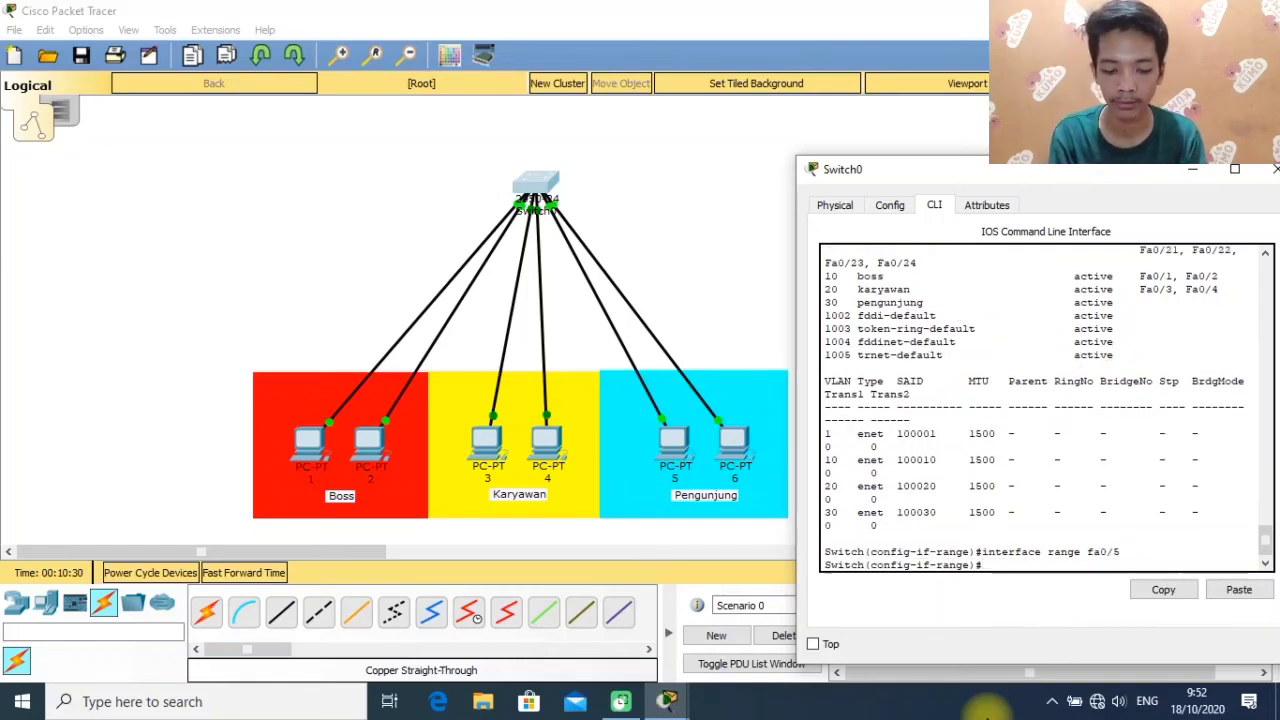
text(switchpo)
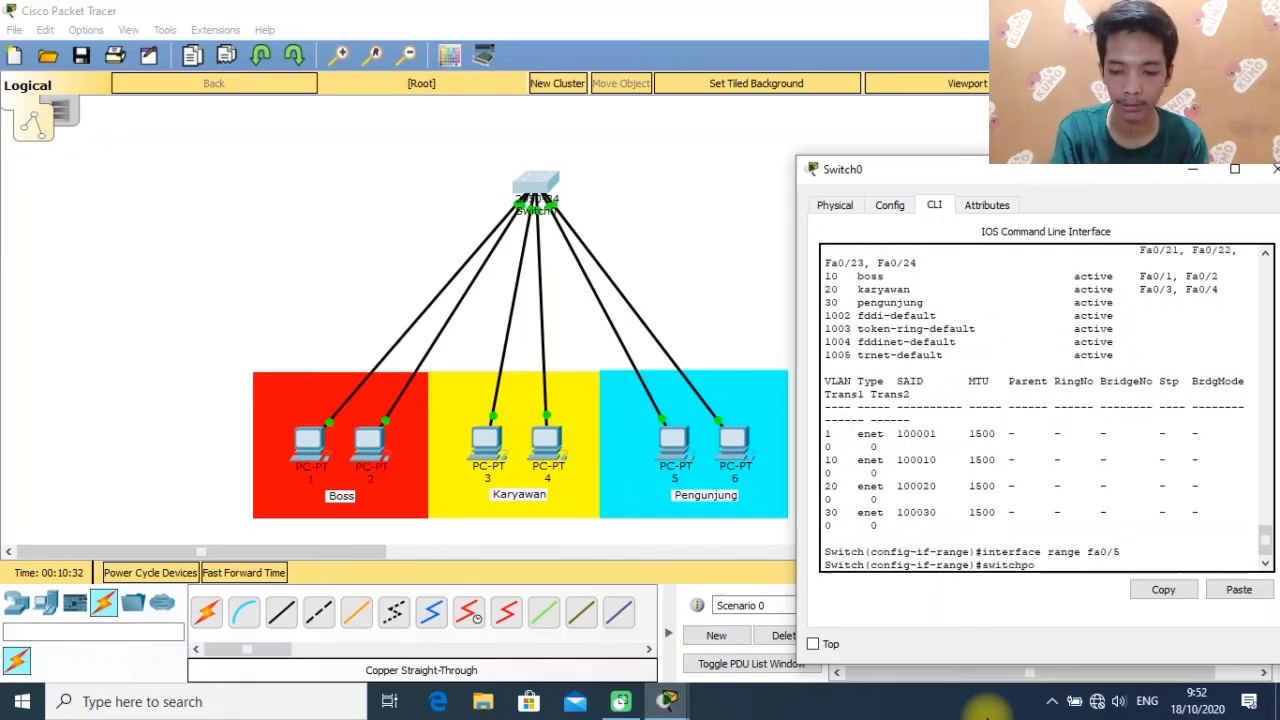
text(rt acce)
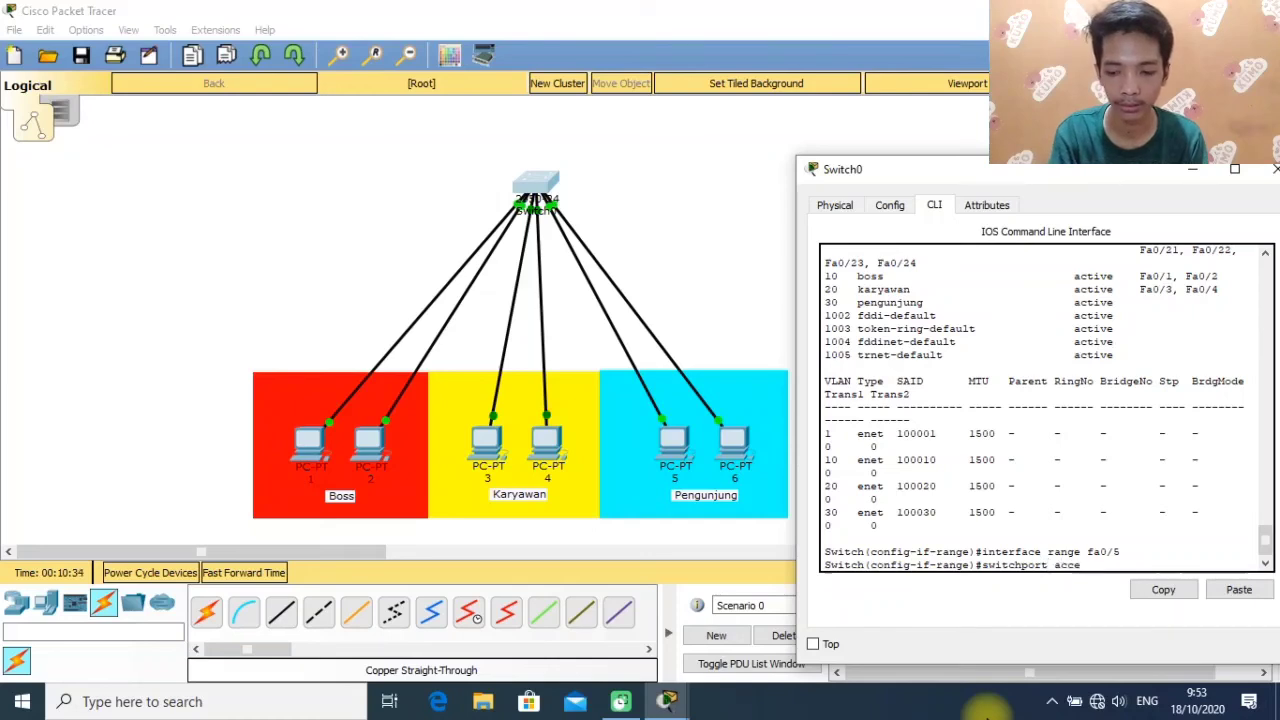
text(ss vlan)
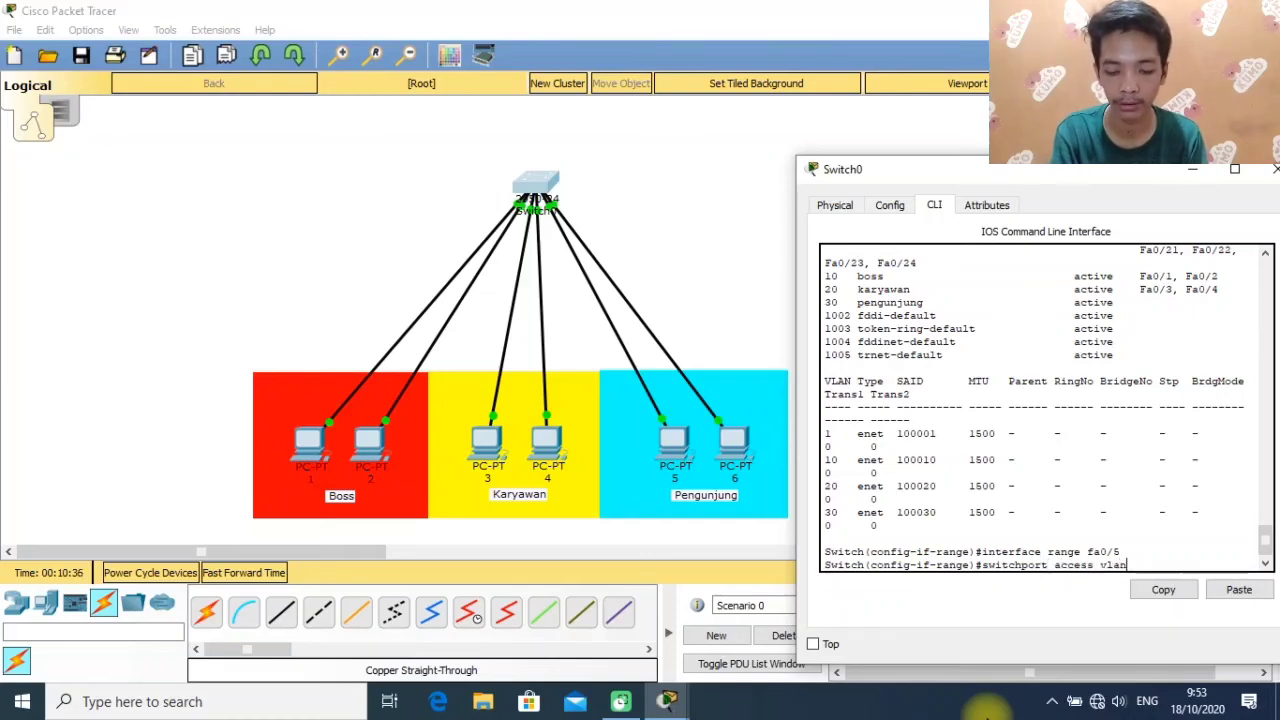
text( 30)
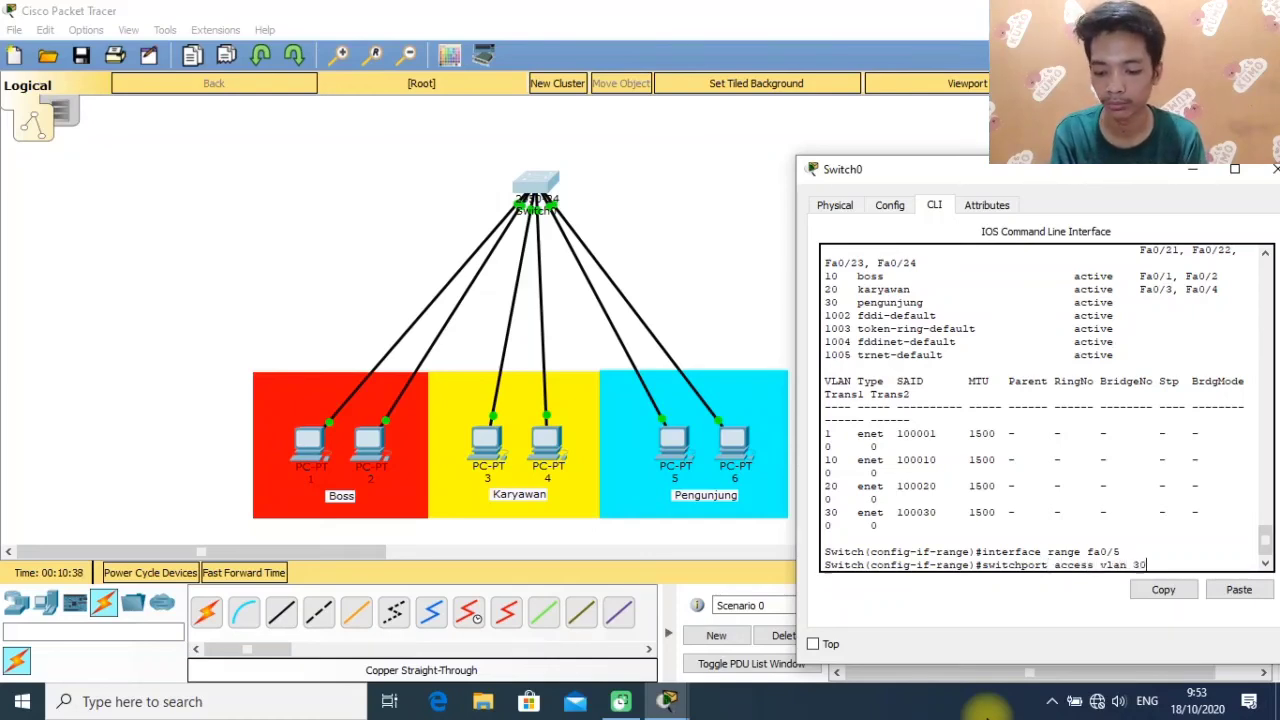
key(Return)
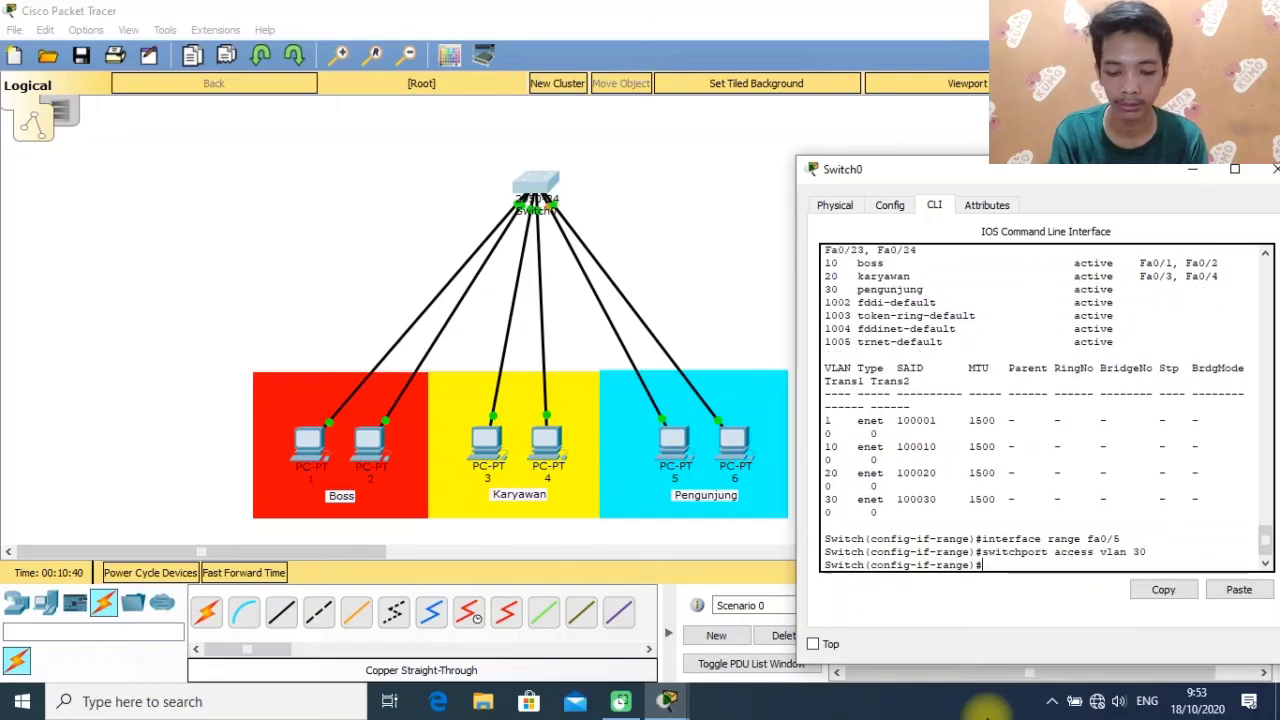
Enter interface range configuration for port fa0/6 on the switch and assign it to access VLAN 30.
text(interface )
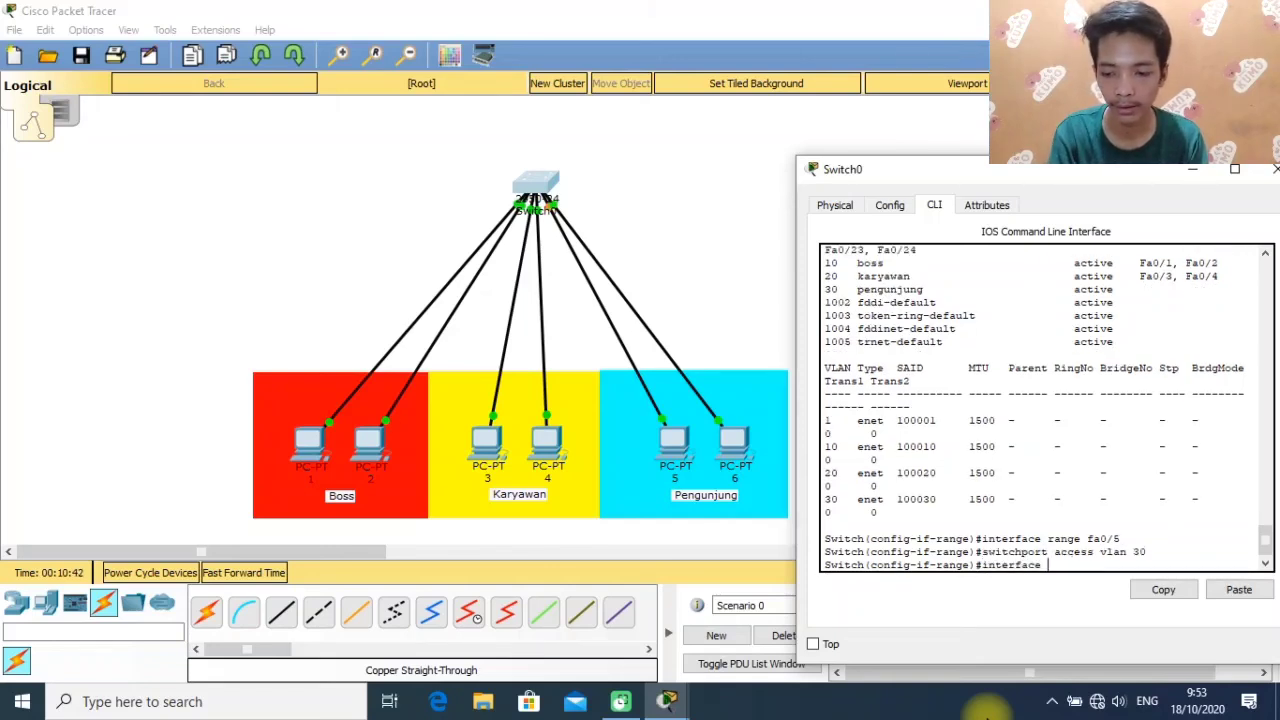
text(range d)
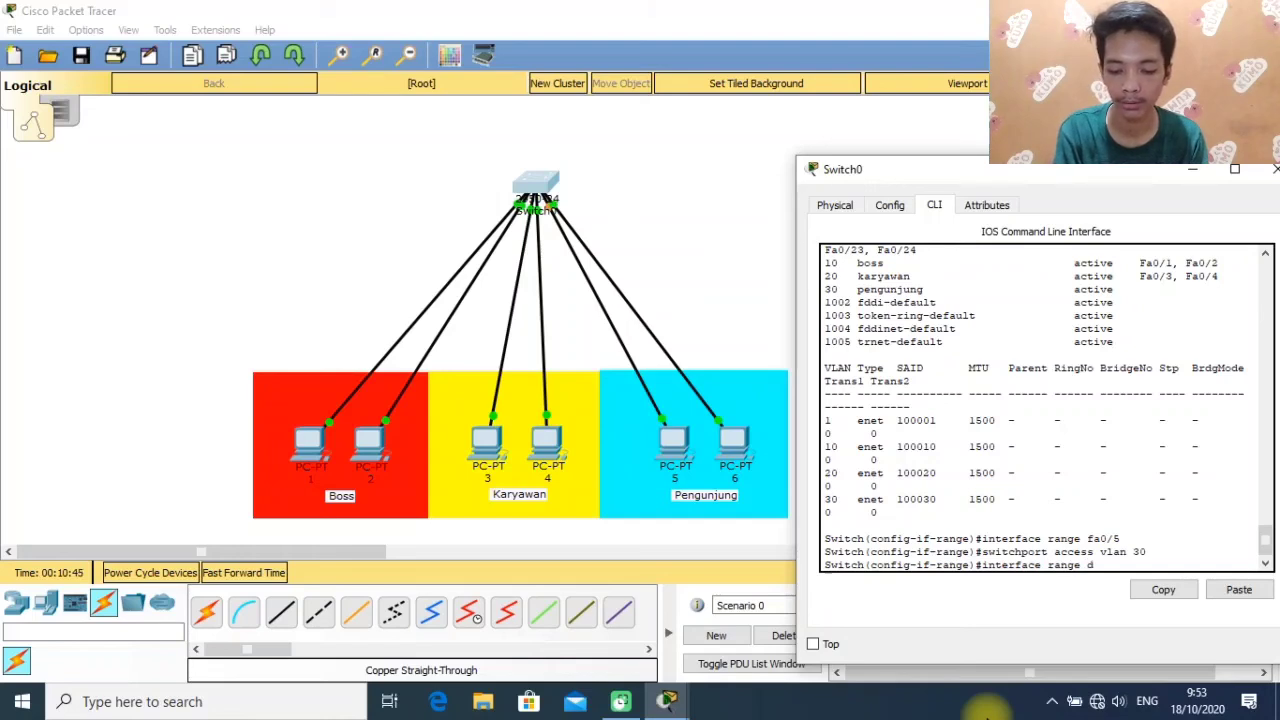
key(BackSpace)
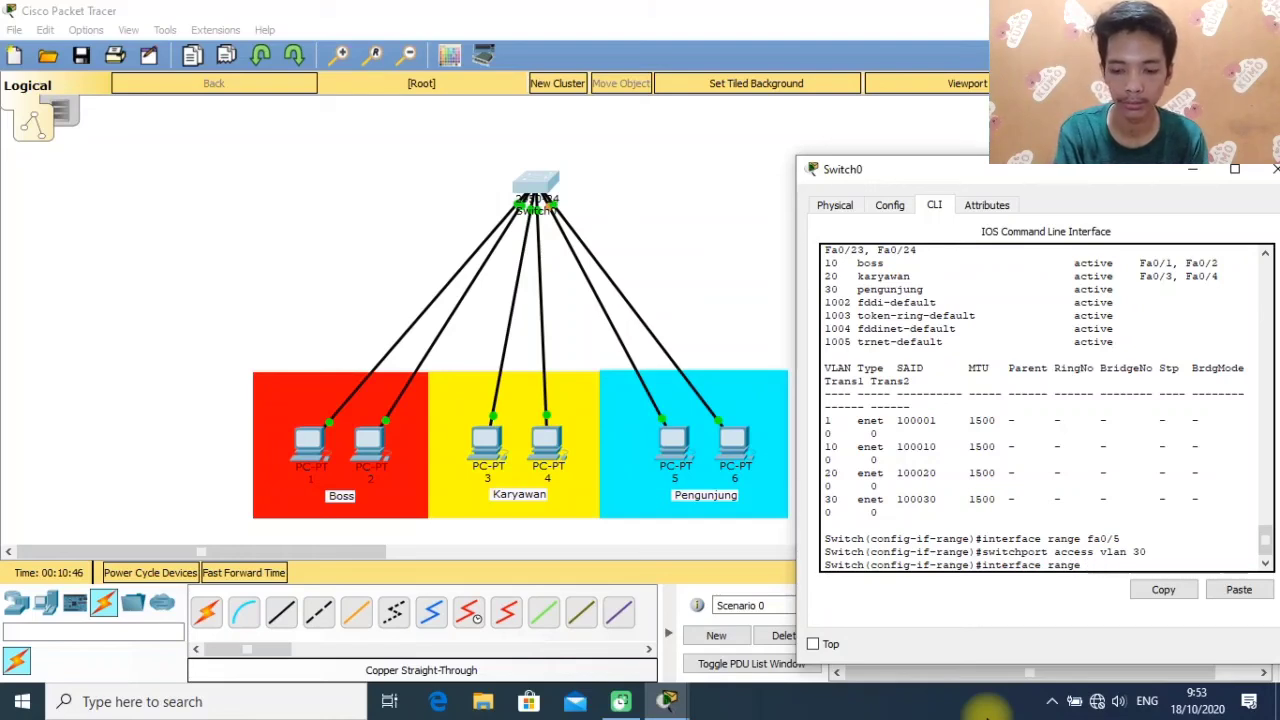
text(fa)
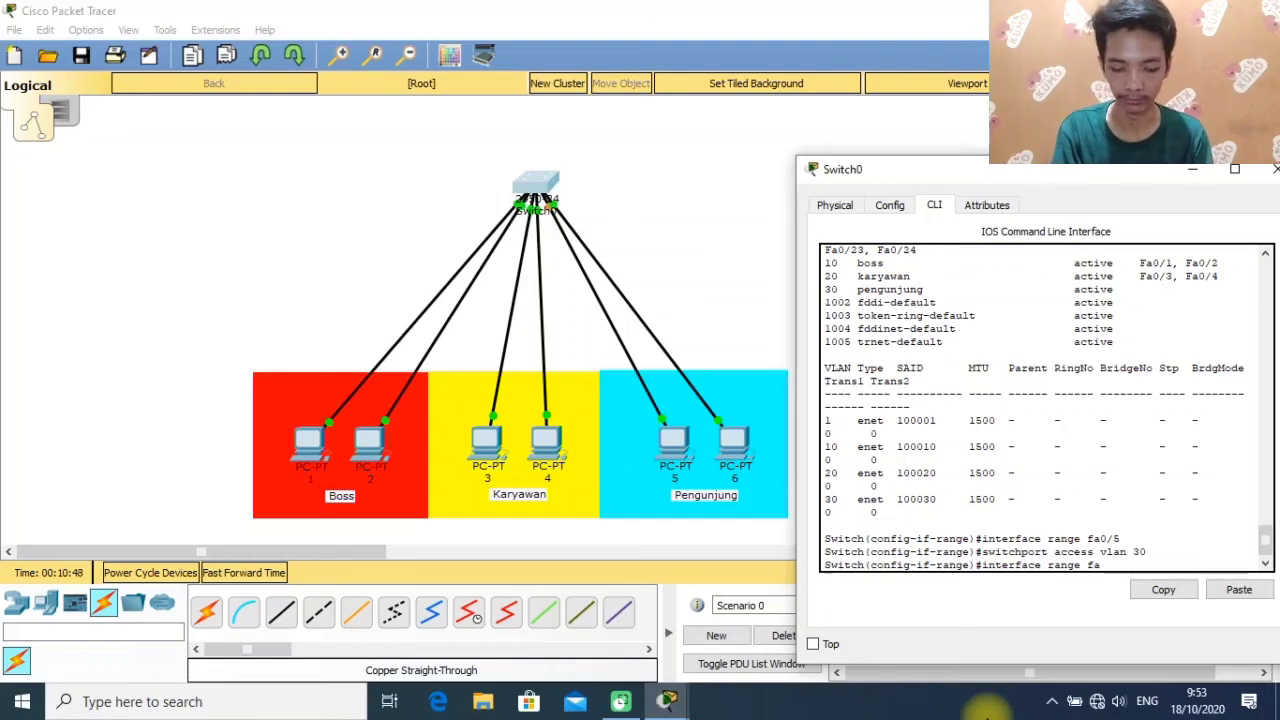
text(0/6)
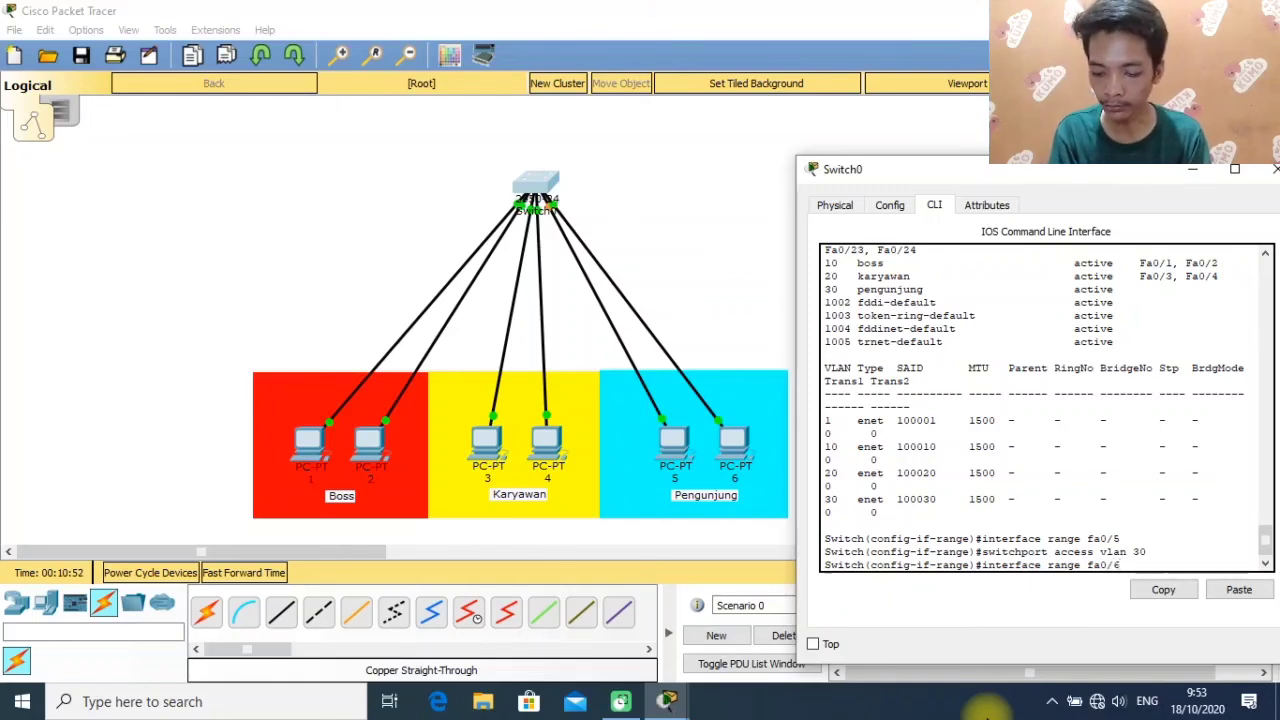
key(Return)
text(sw)
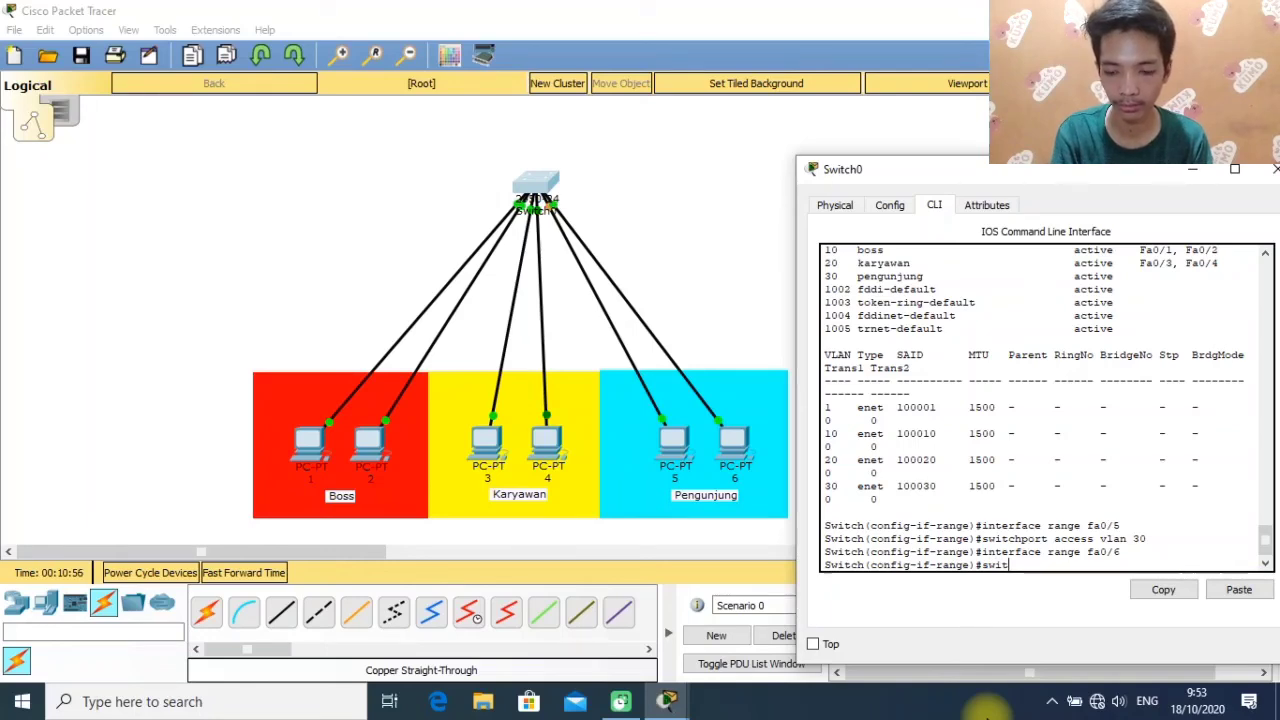
text(itch)
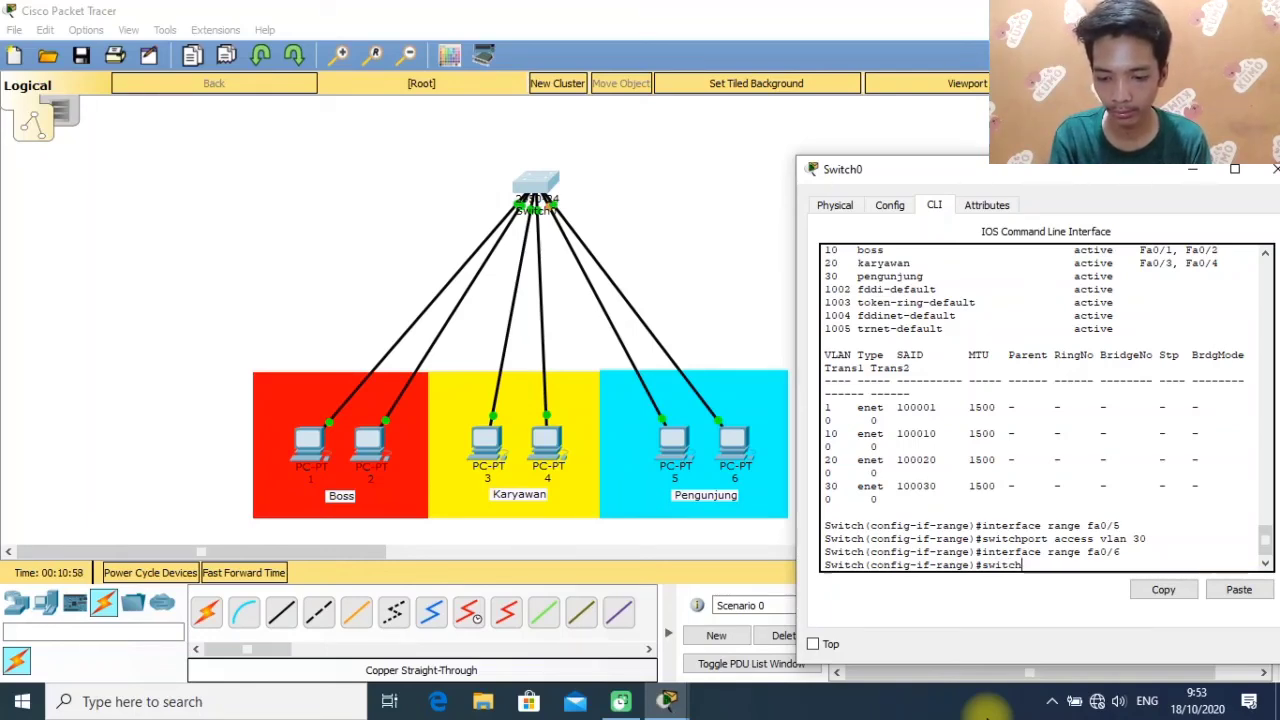
text( ort access)
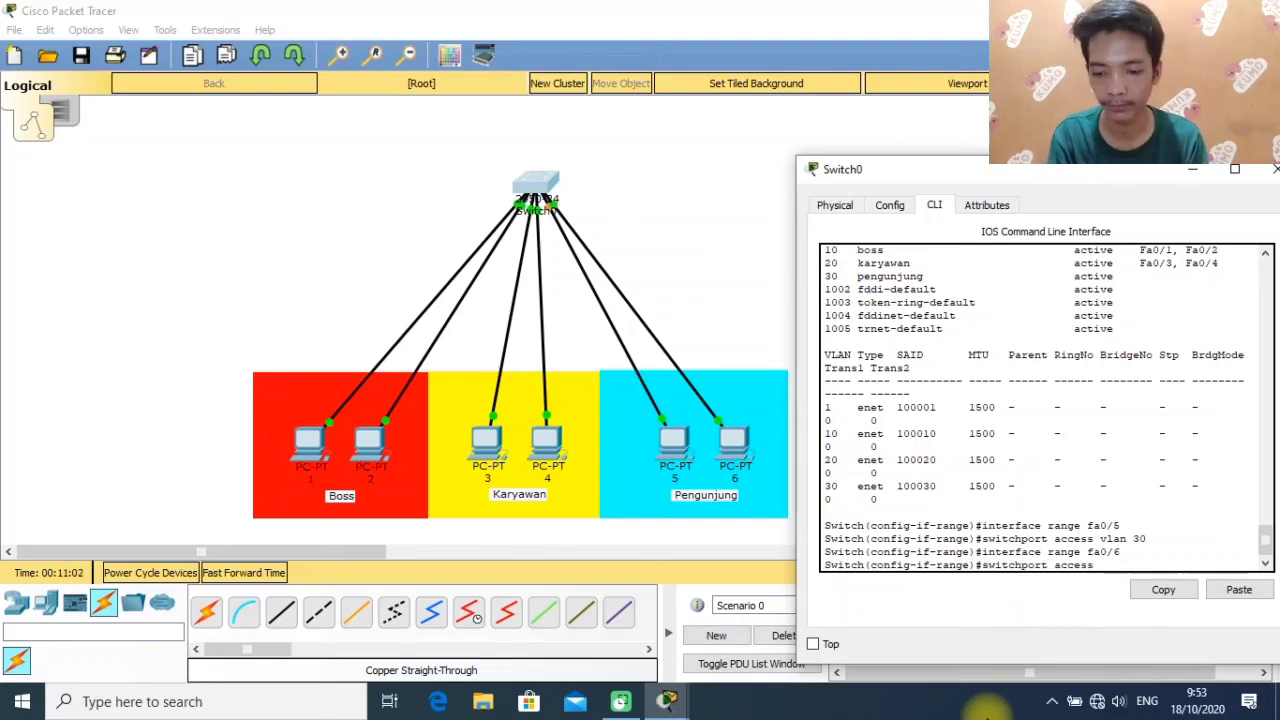
text( vlan)
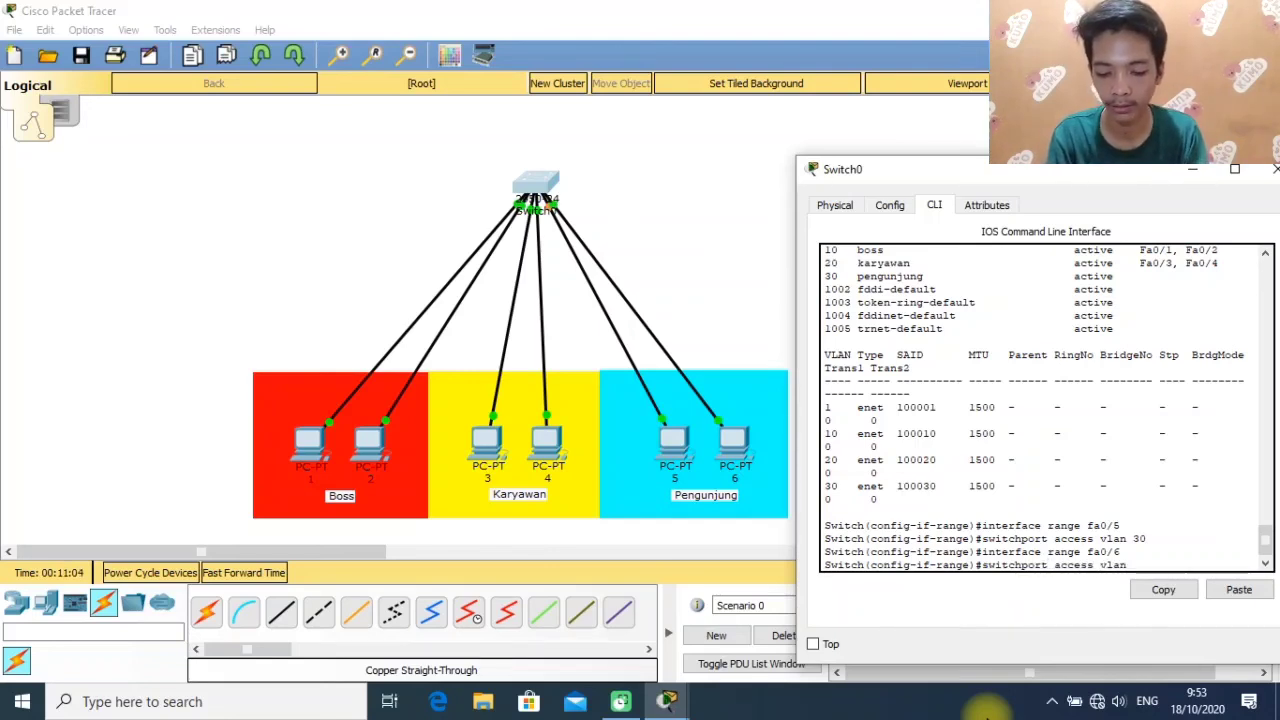
text( 30)
key(Return)
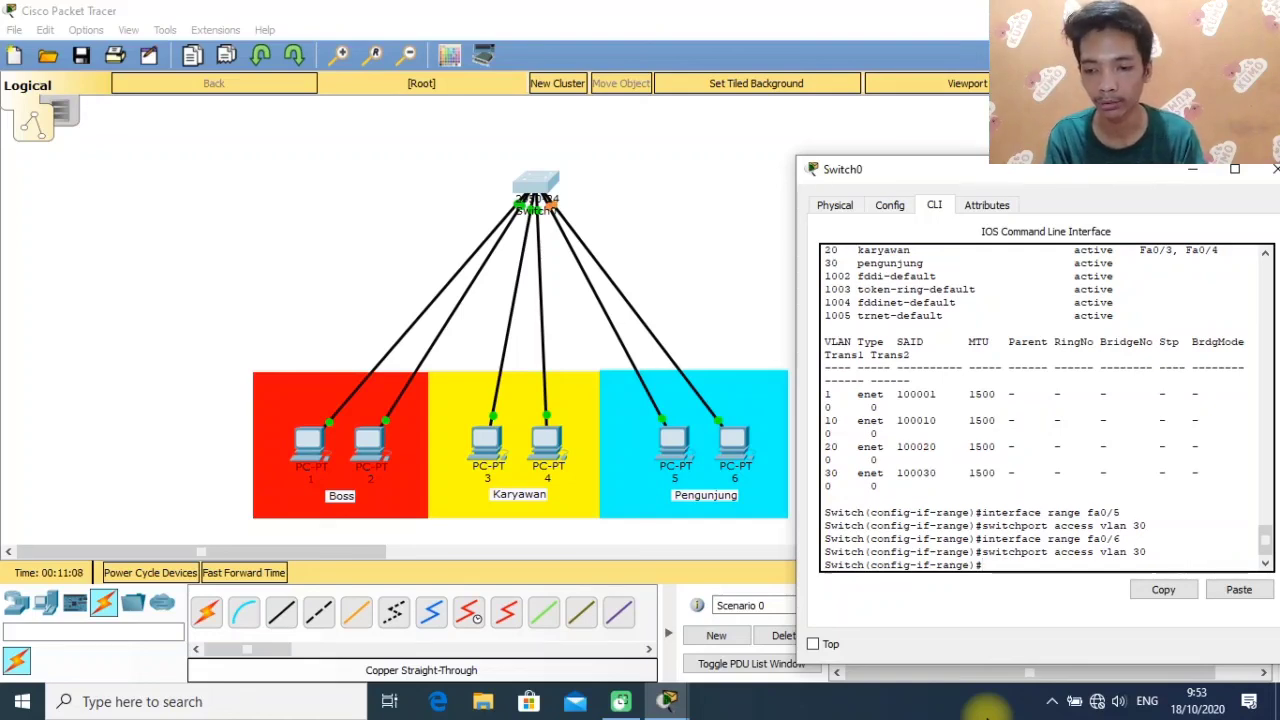
Check the port assignments of VLANs 10, 20 and 30 with DO SH VLAN and leave the paged listing.
text(DO)
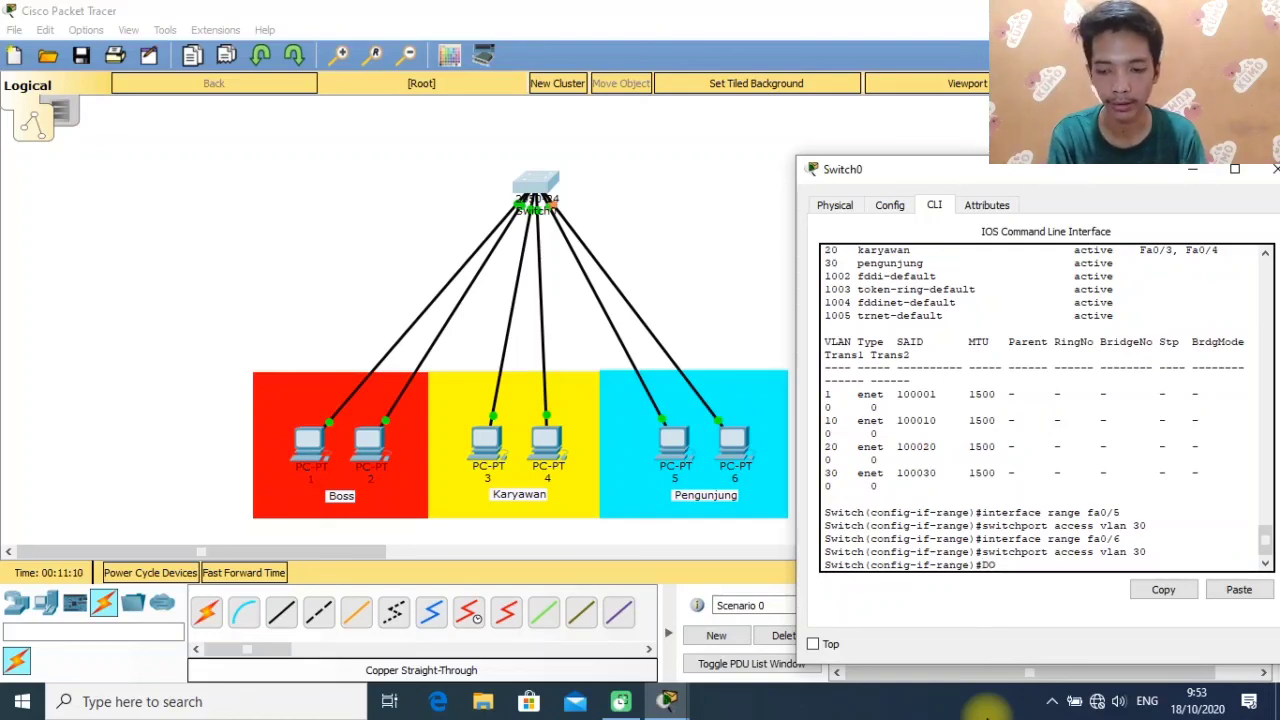
text( SH )
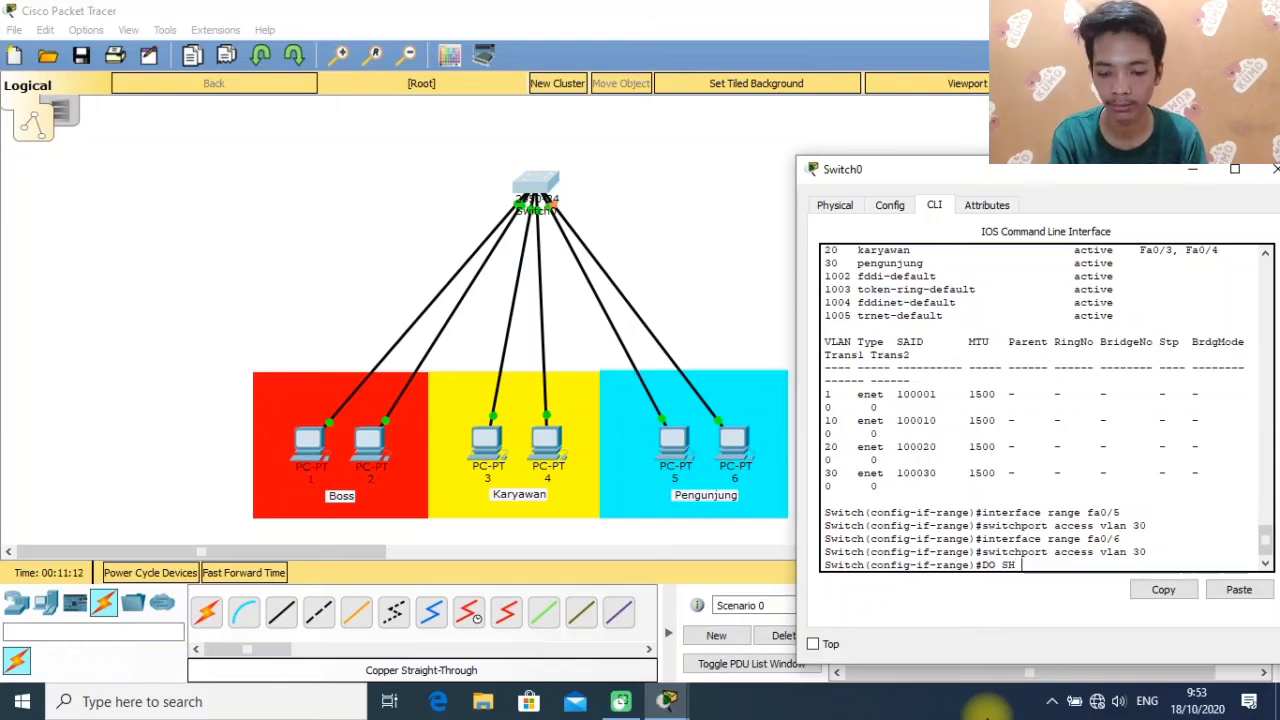
text(VLAN)
key(Return)
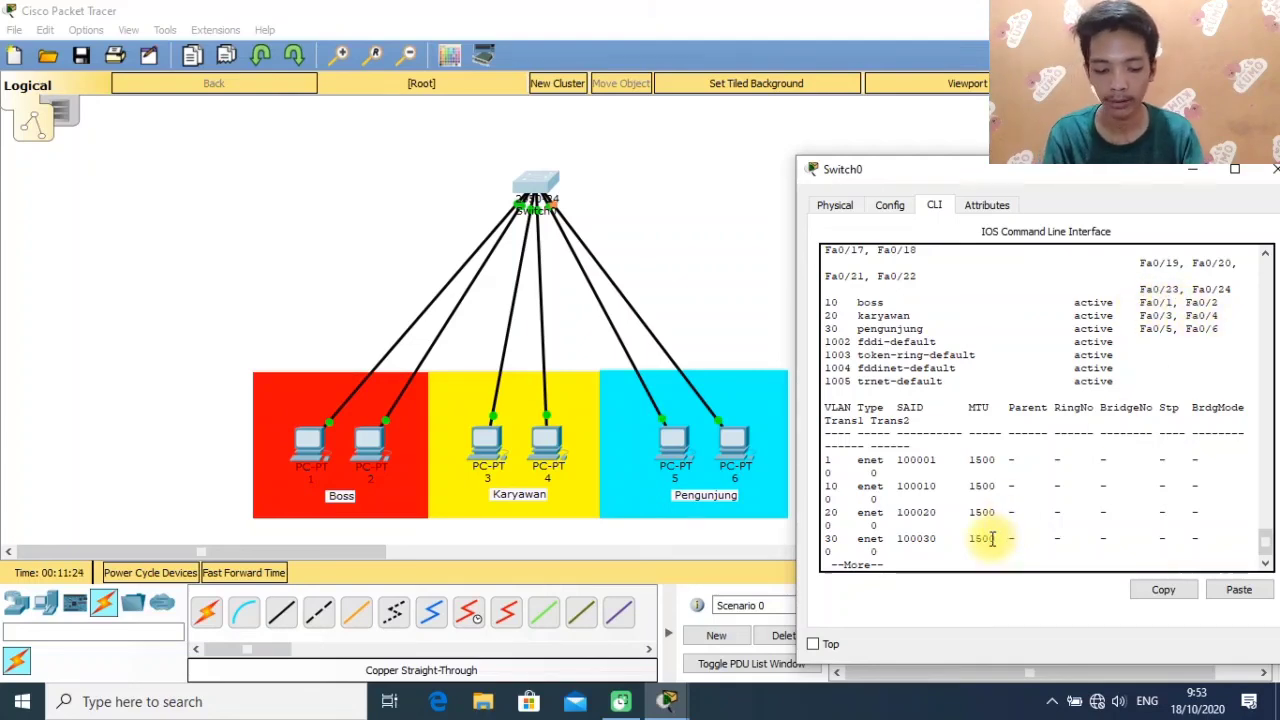
key(q)
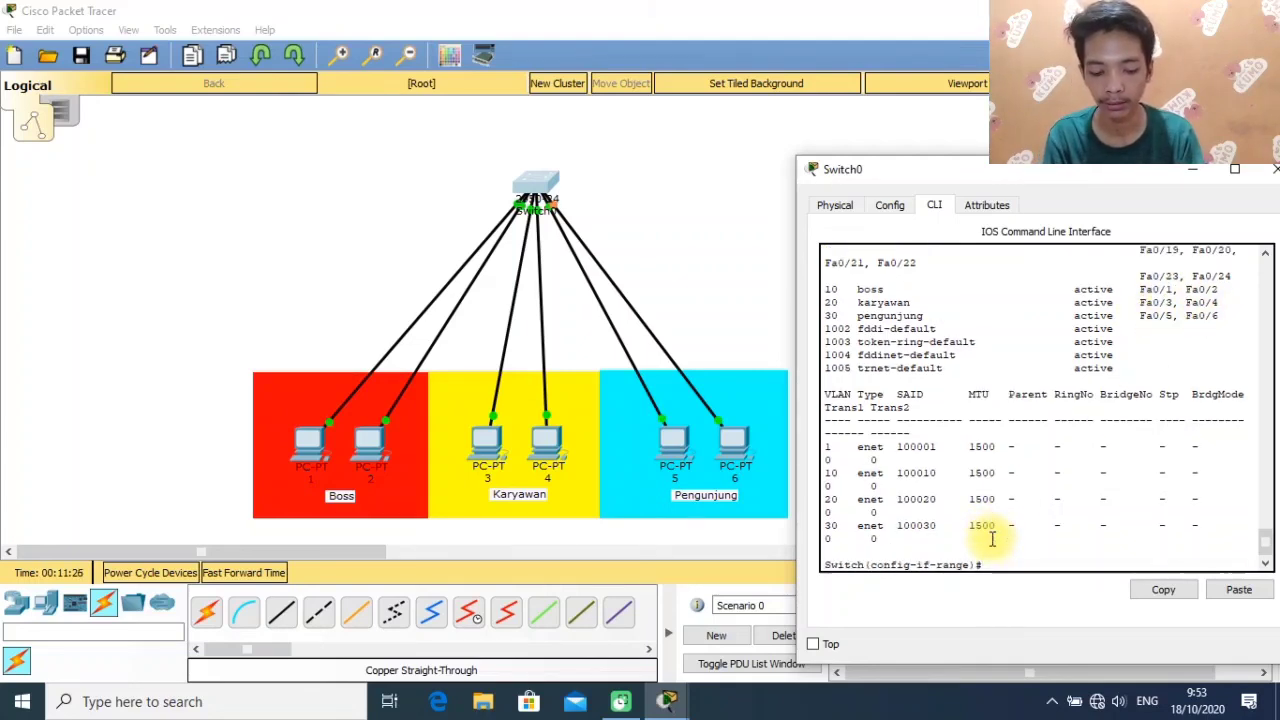
Exit interface range configuration with the exit command and close the switch's configuration window.
text(exit)
key(Return)
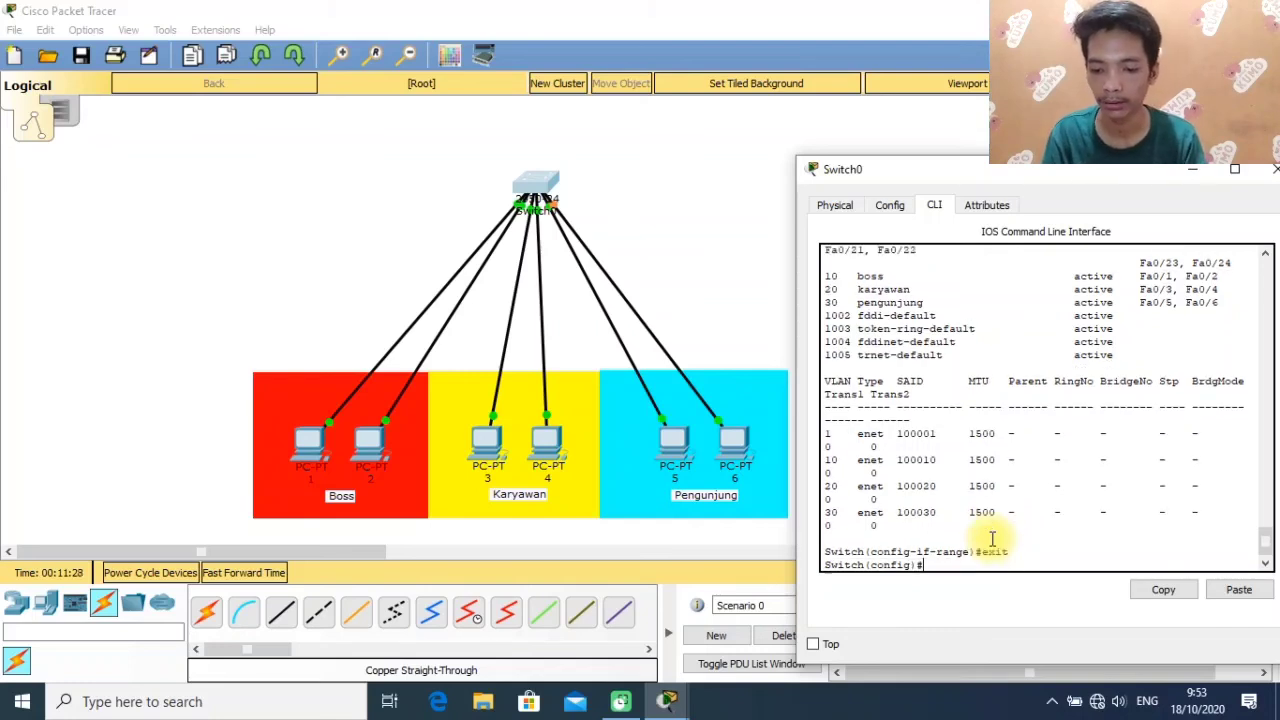
click(1268, 170)
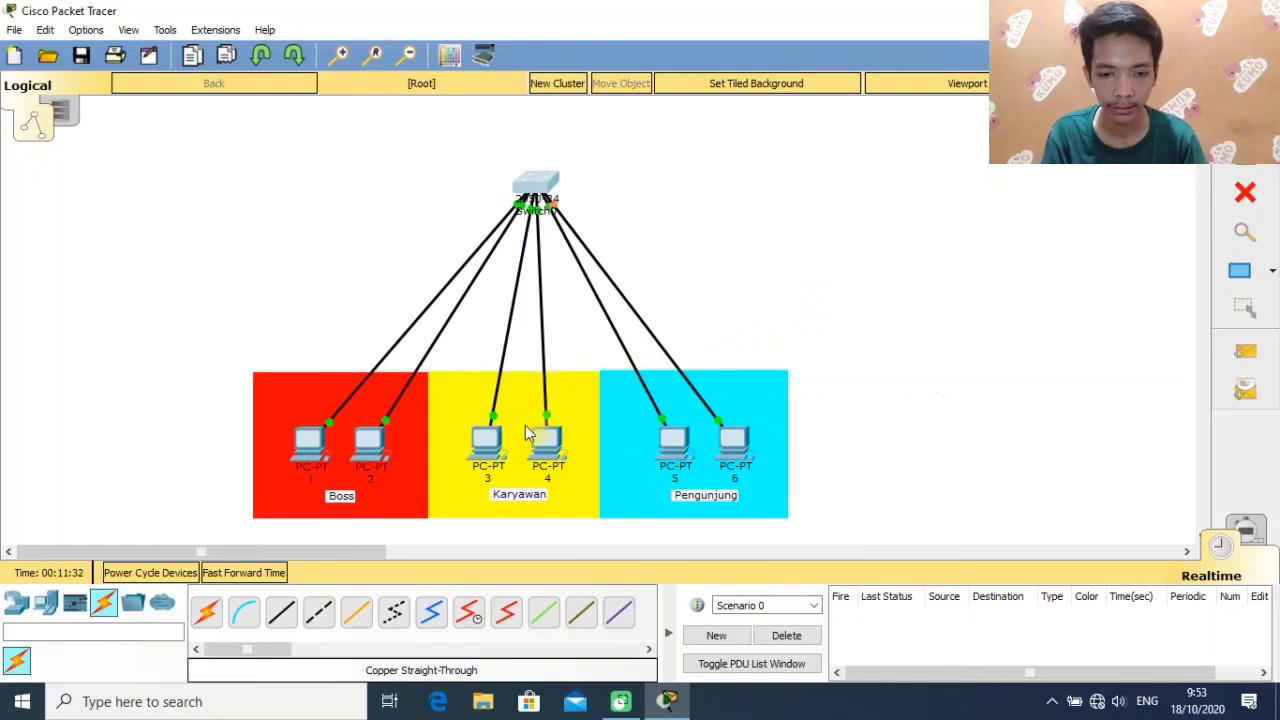
Fast-forward the simulation time and send a simple PDU between the Boss computers, from PC 1 to PC 2.
click(248, 577)
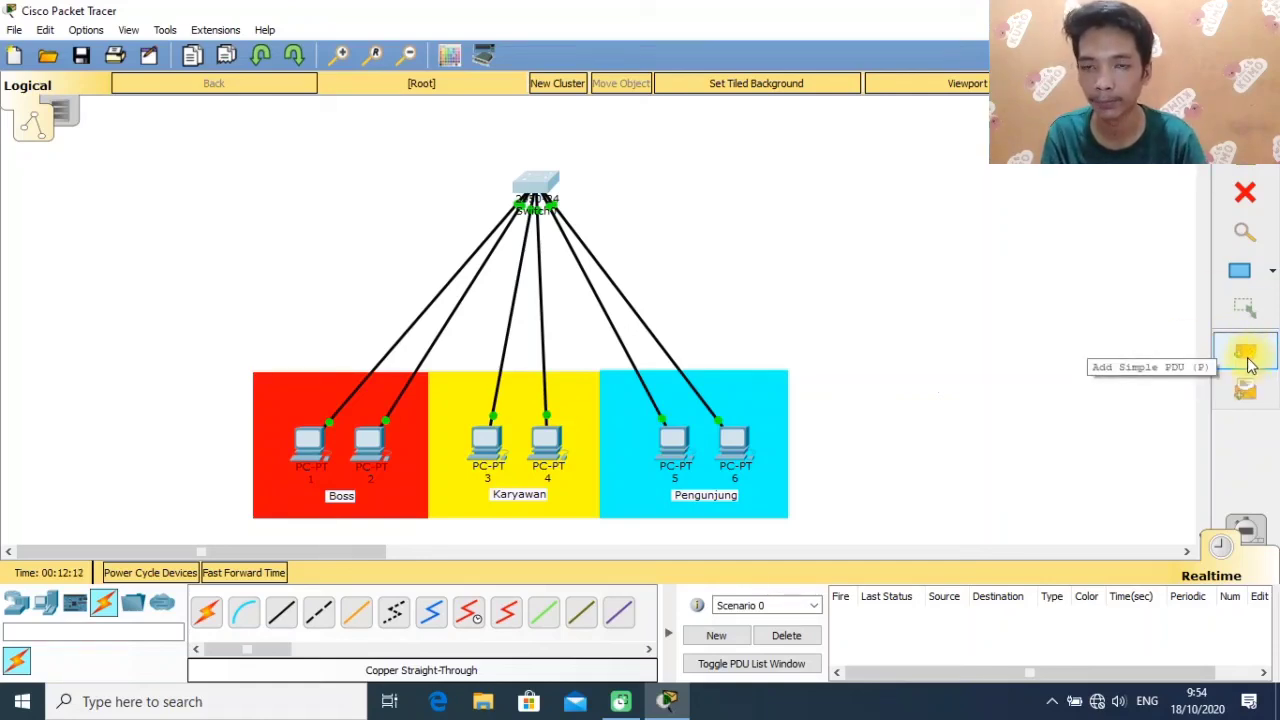
click(1246, 358)
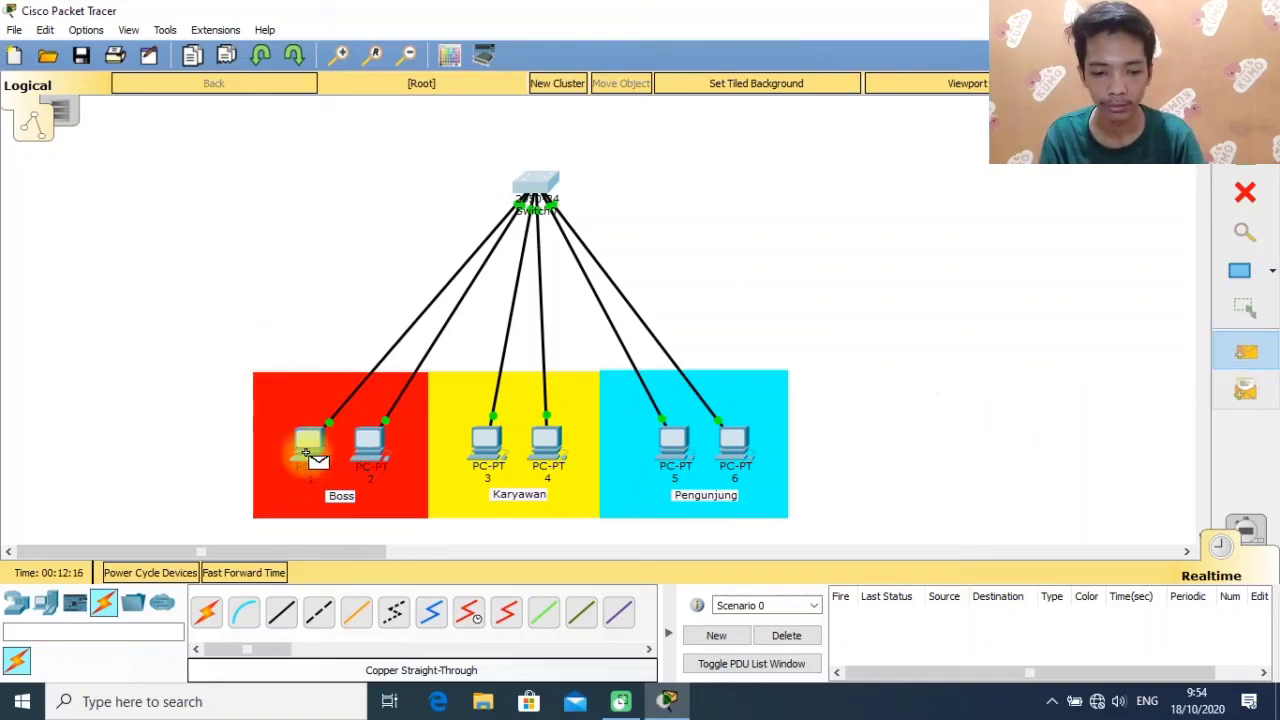
click(310, 460)
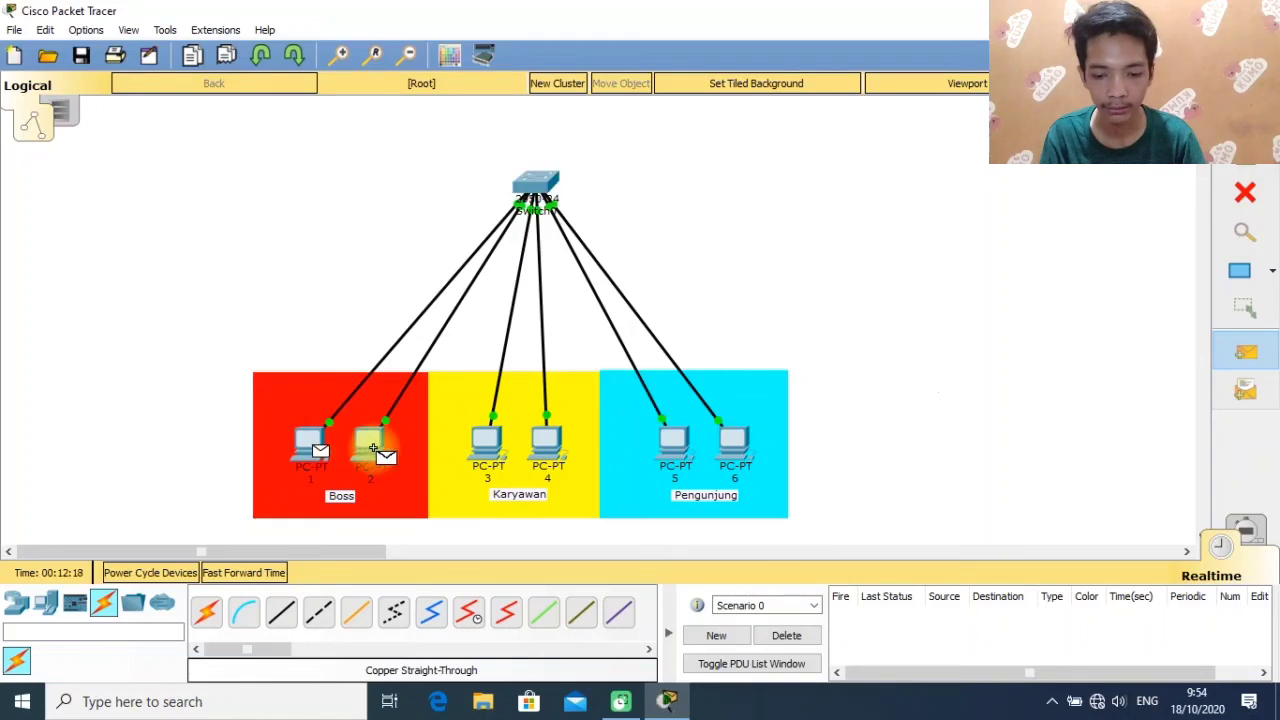
click(378, 457)
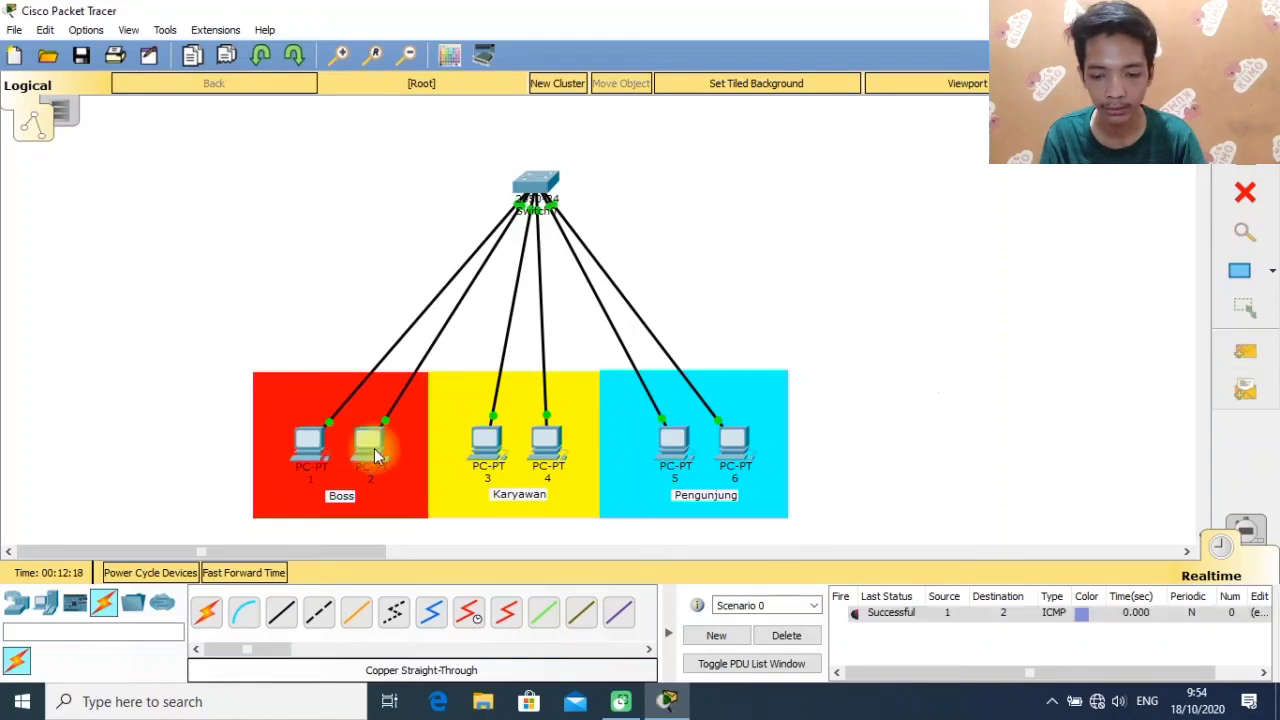
Send simple PDUs within the other two VLANs, from PC 3 to PC 4 and from PC 5 to PC 6.
click(1254, 357)
click(490, 445)
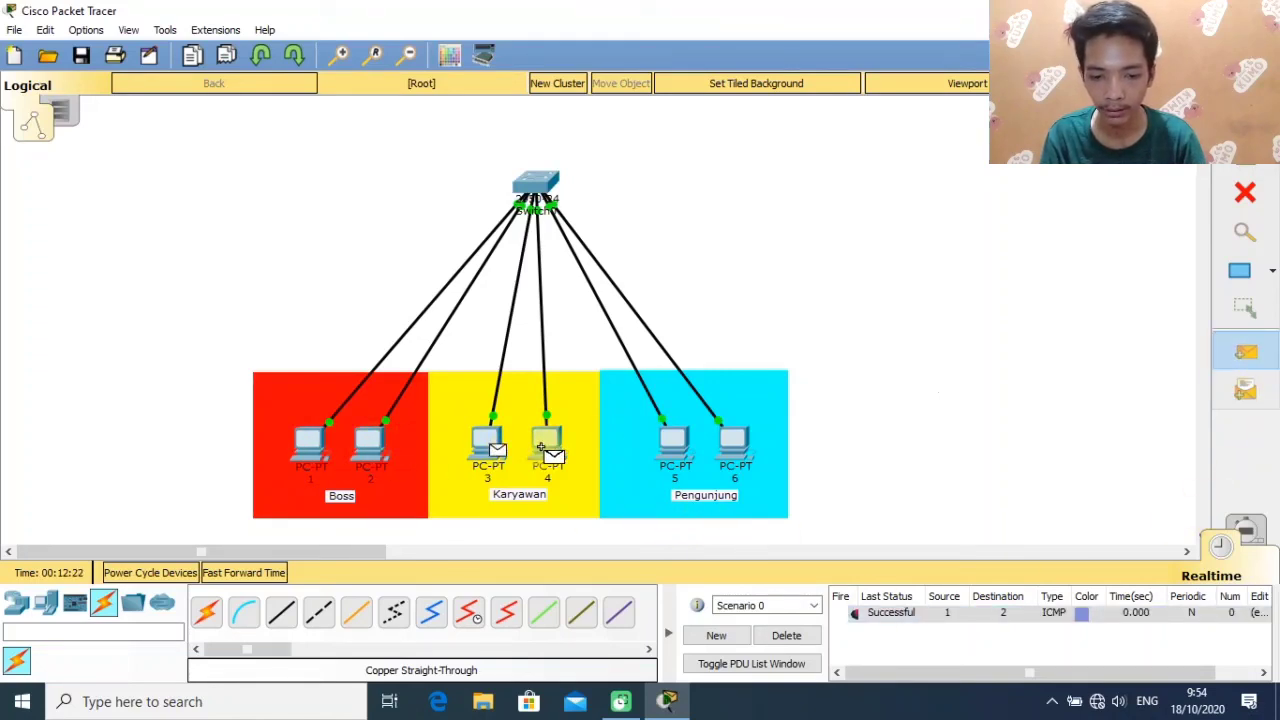
click(543, 446)
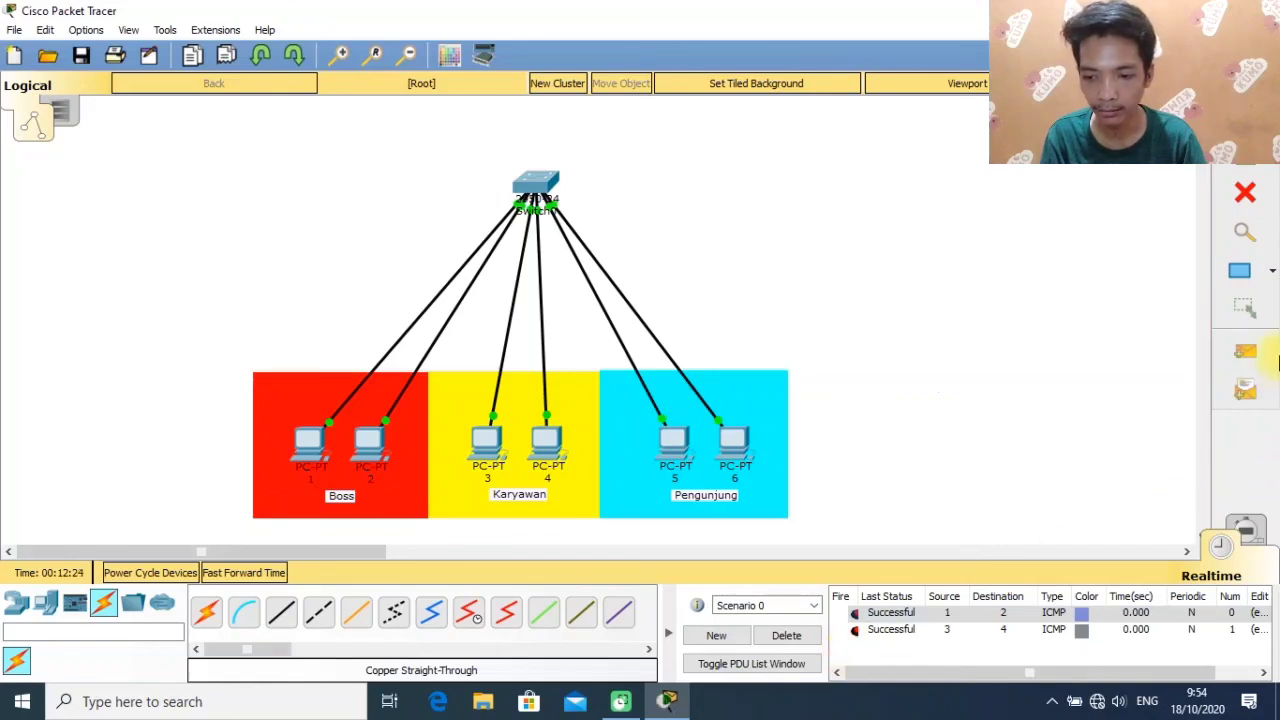
click(1246, 351)
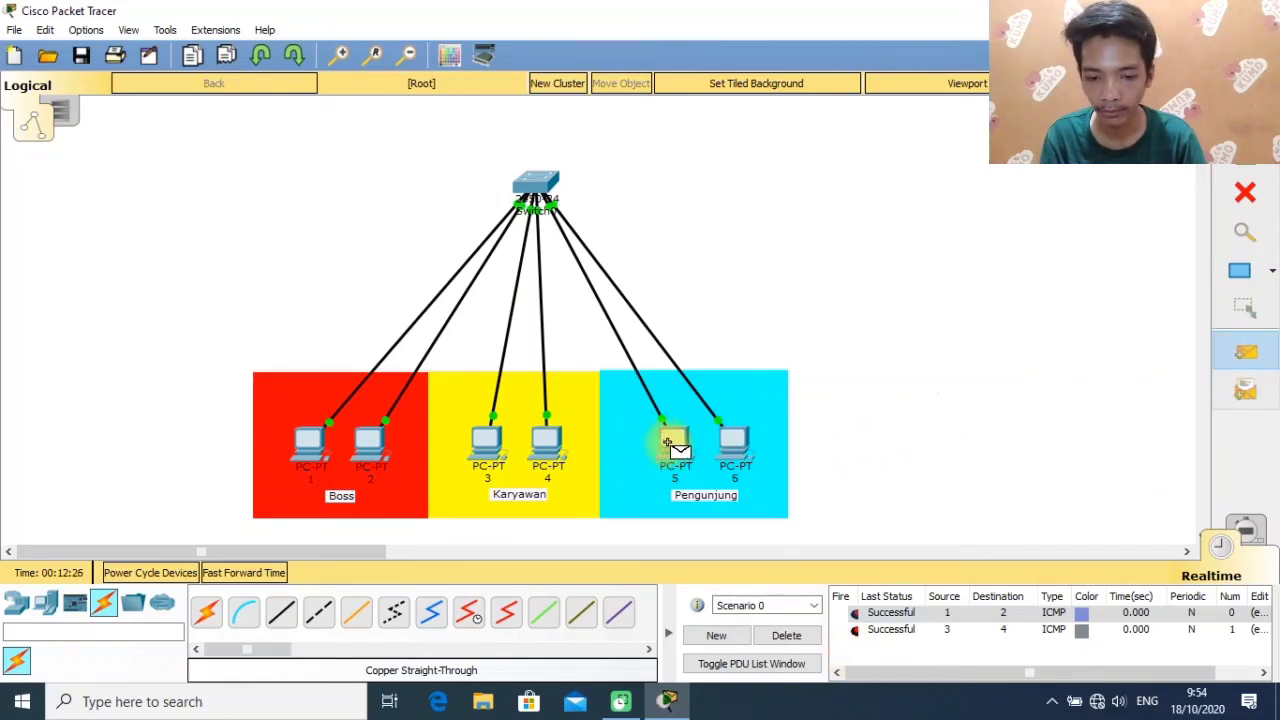
click(670, 445)
click(734, 443)
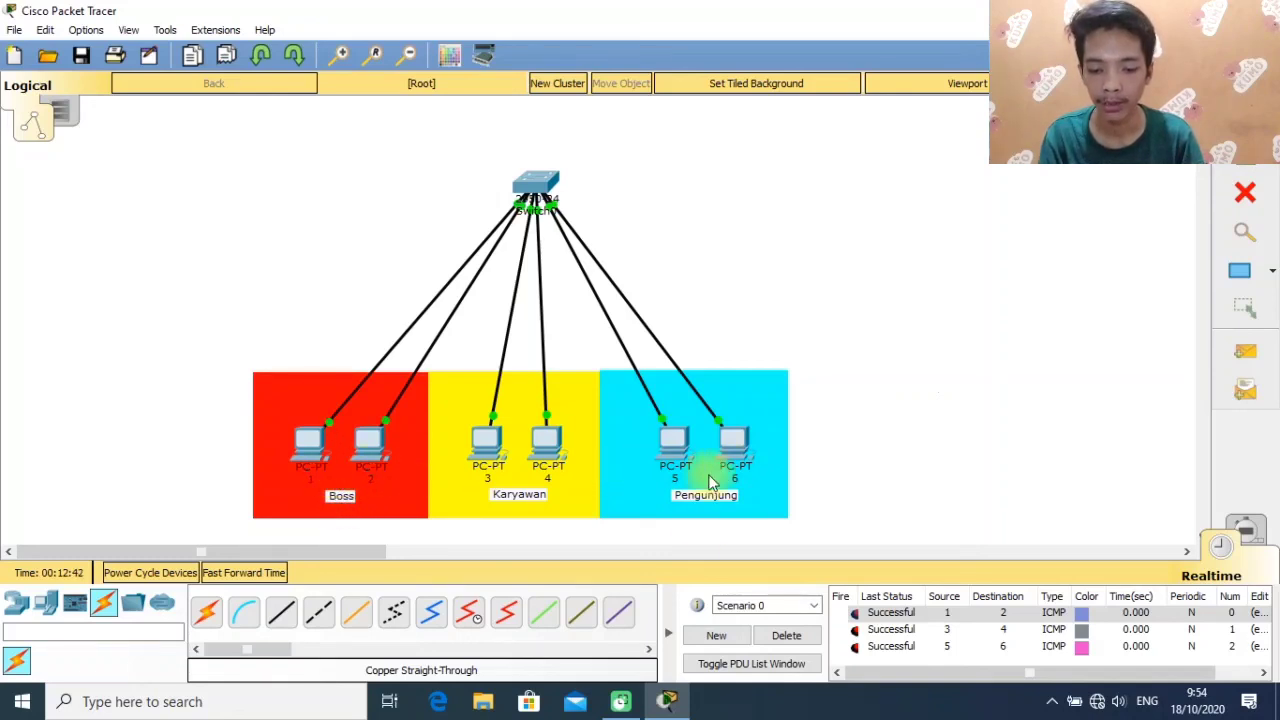
Delete the current PDU scenario and test across VLANs with a simple PDU from PC 5 to PC 4.
click(784, 636)
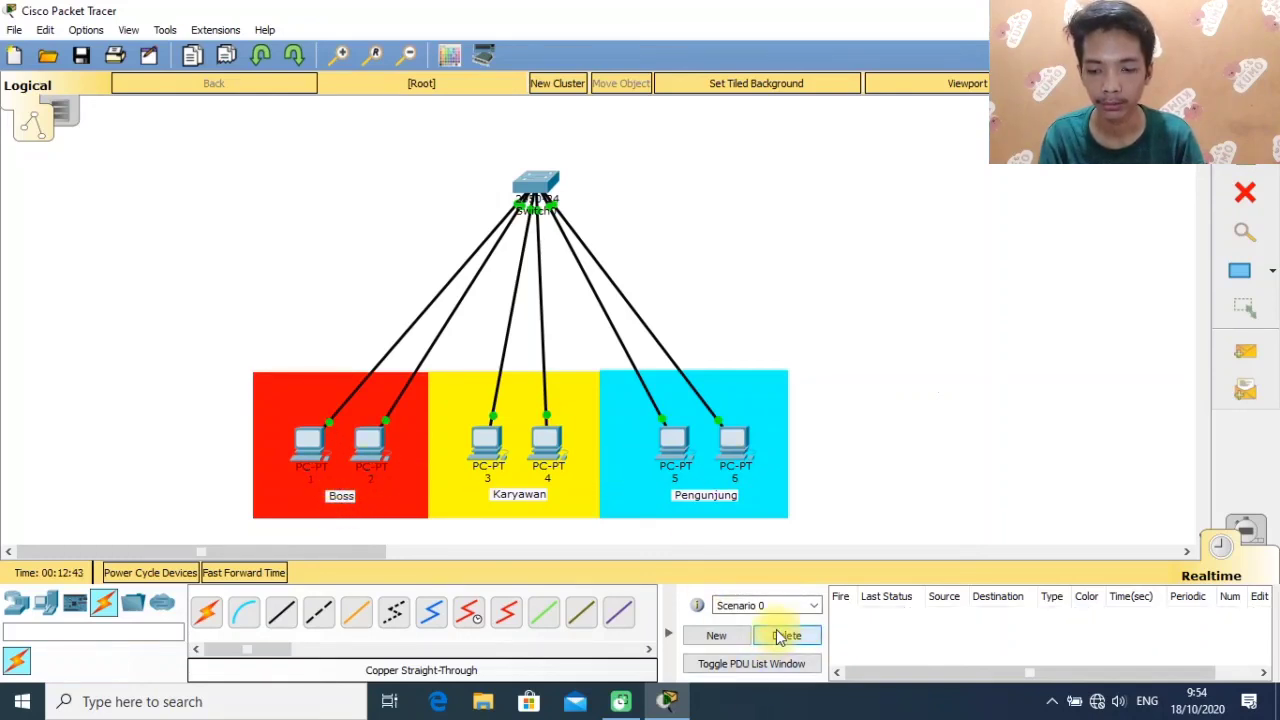
click(1246, 350)
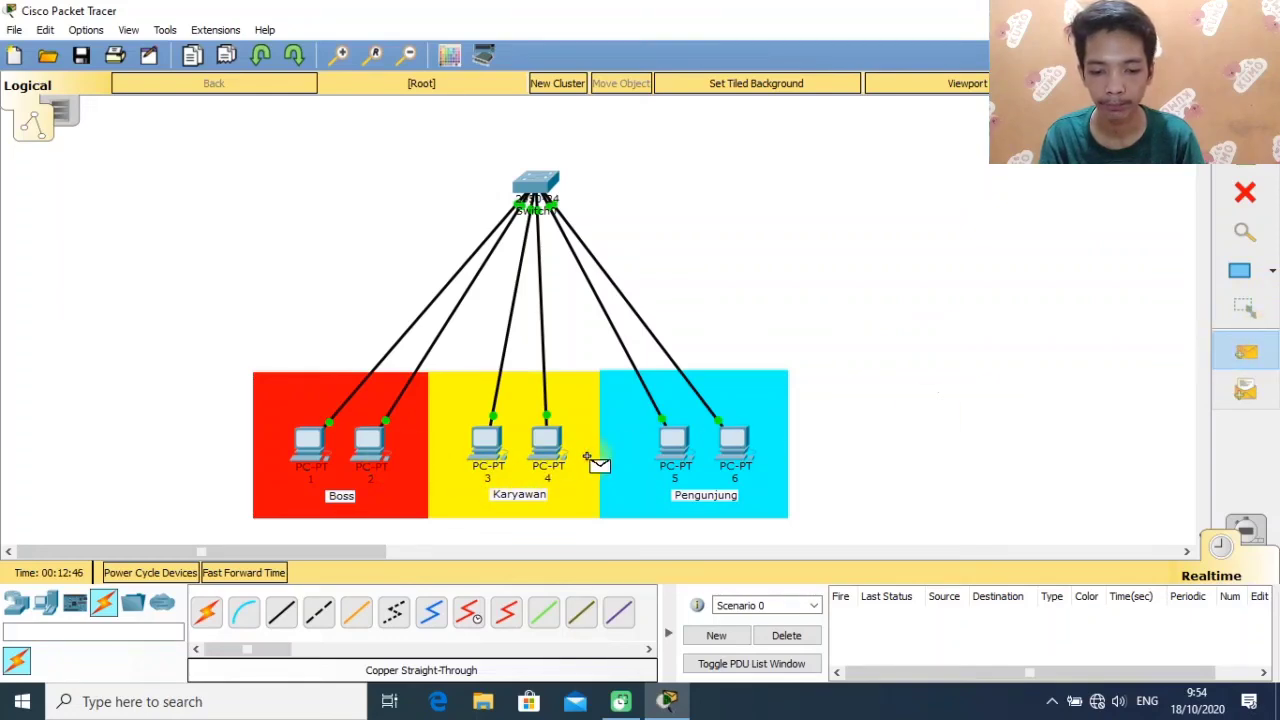
click(674, 452)
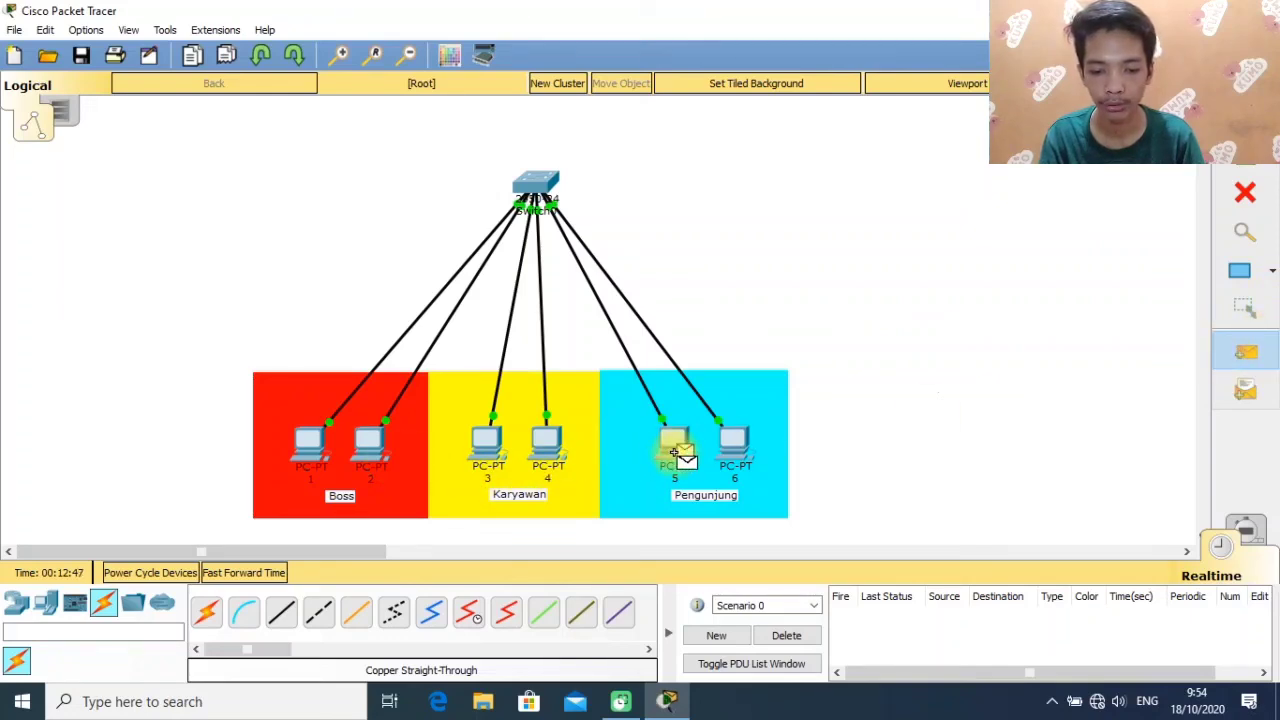
click(543, 450)
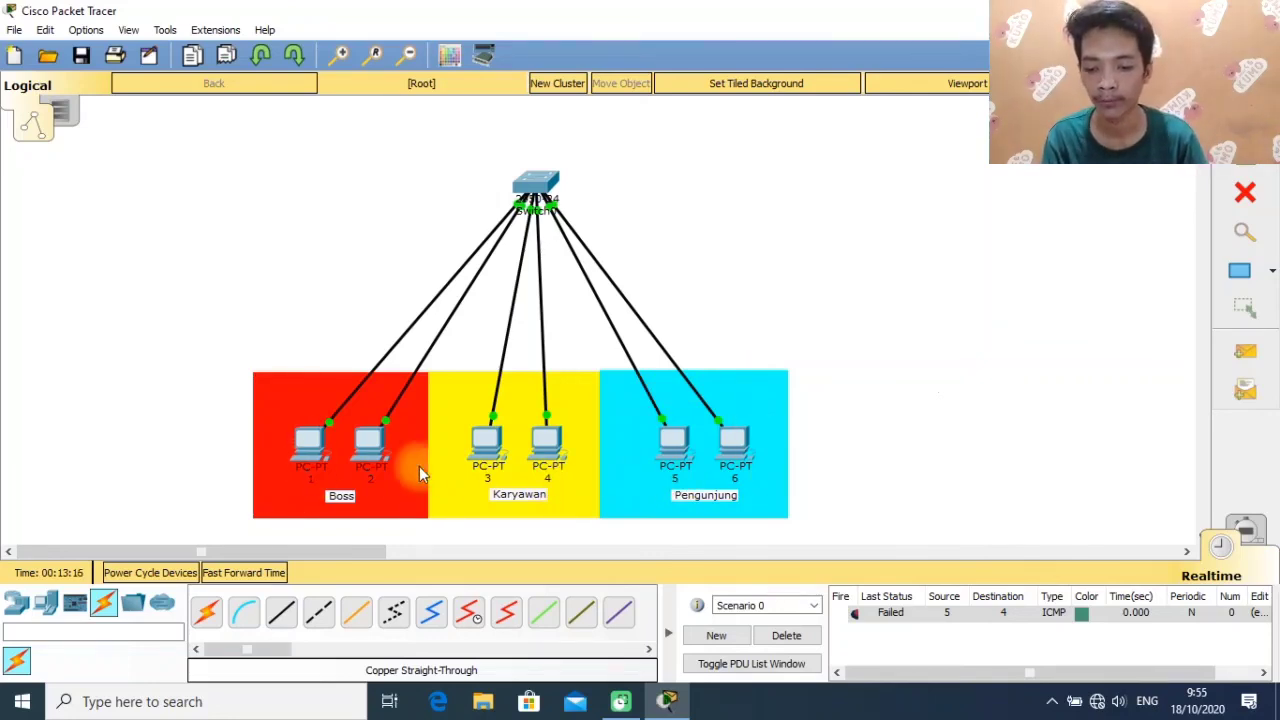
Send further cross-VLAN simple PDUs, from PC 3 to PC 2 and from PC 2 to PC 5.
click(1245, 350)
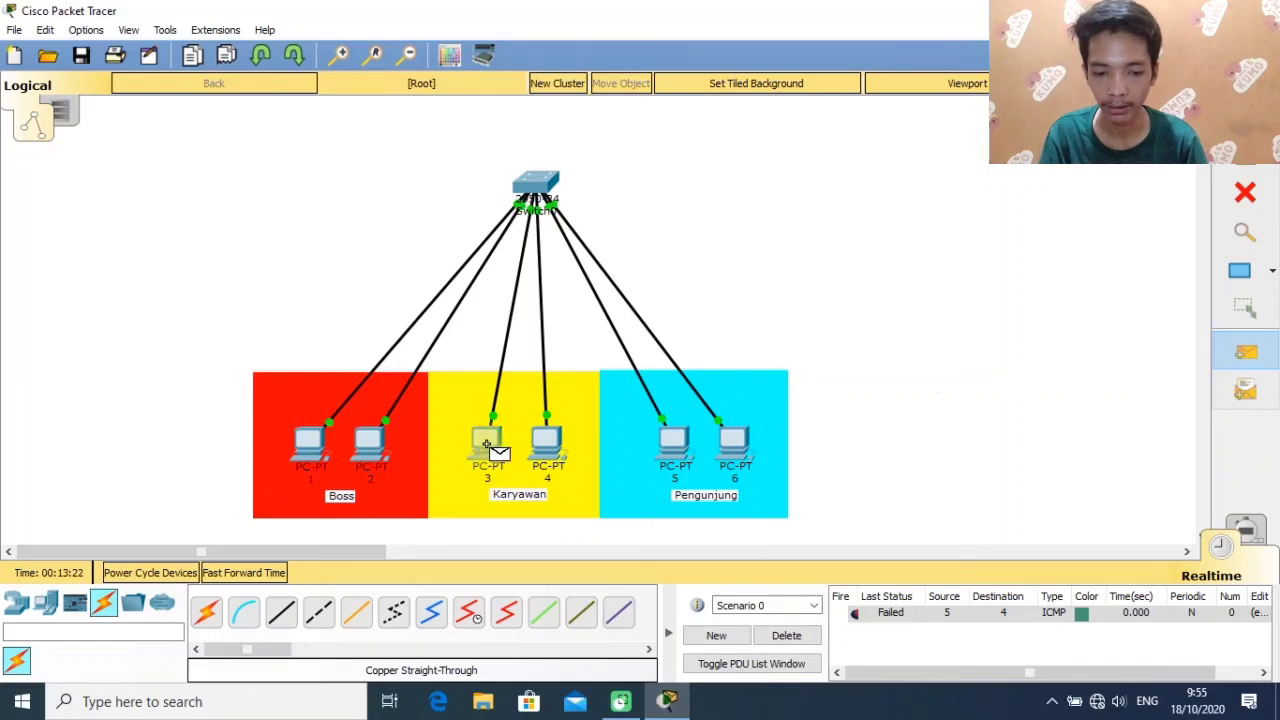
click(487, 442)
click(384, 453)
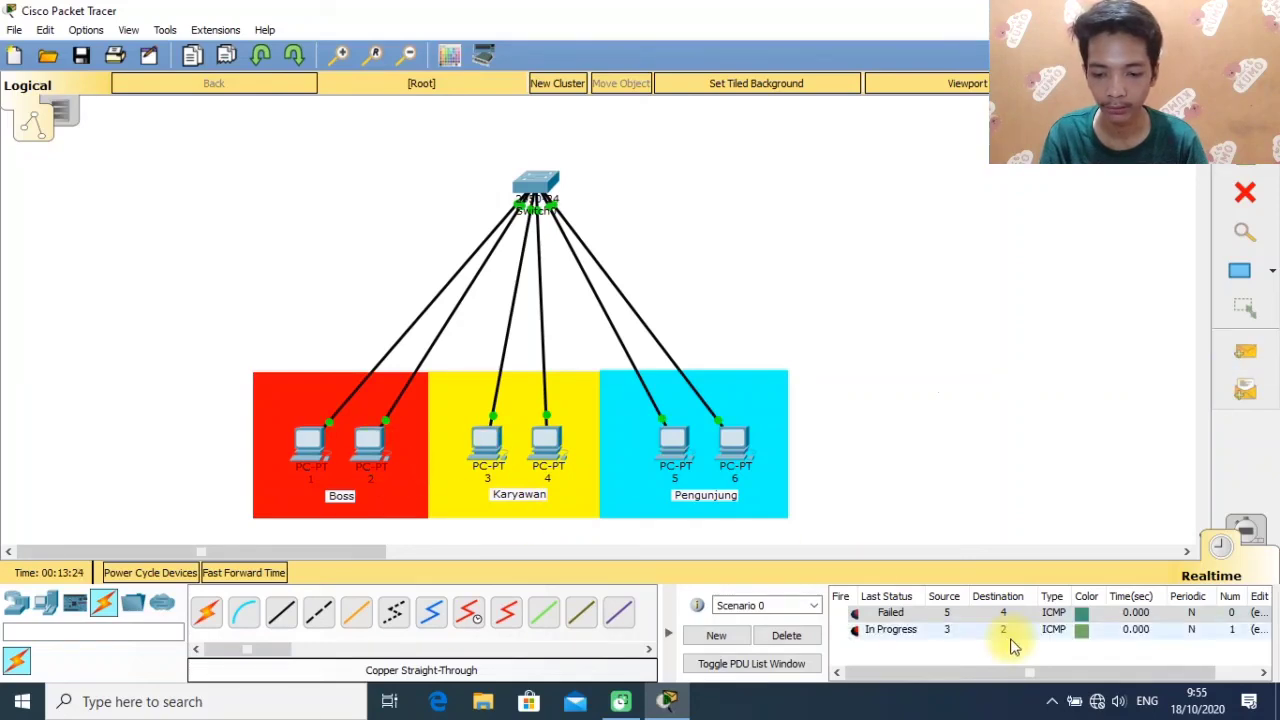
click(1245, 350)
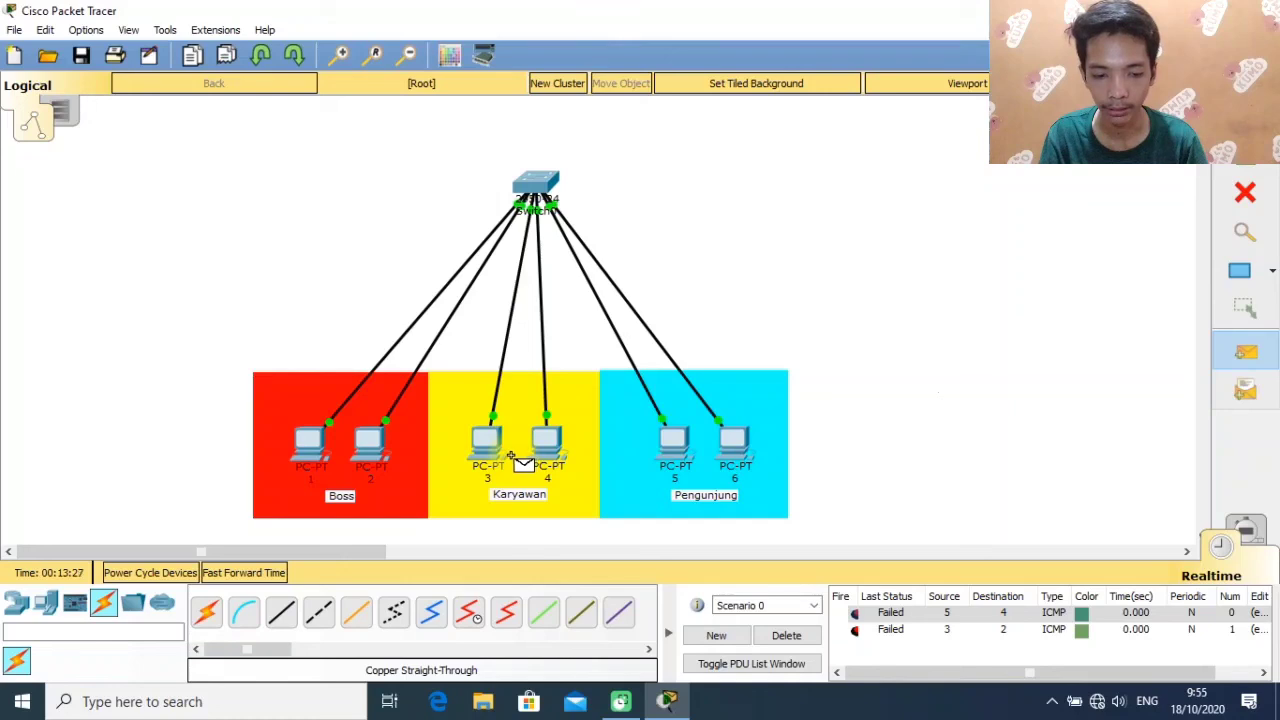
click(372, 443)
click(681, 451)
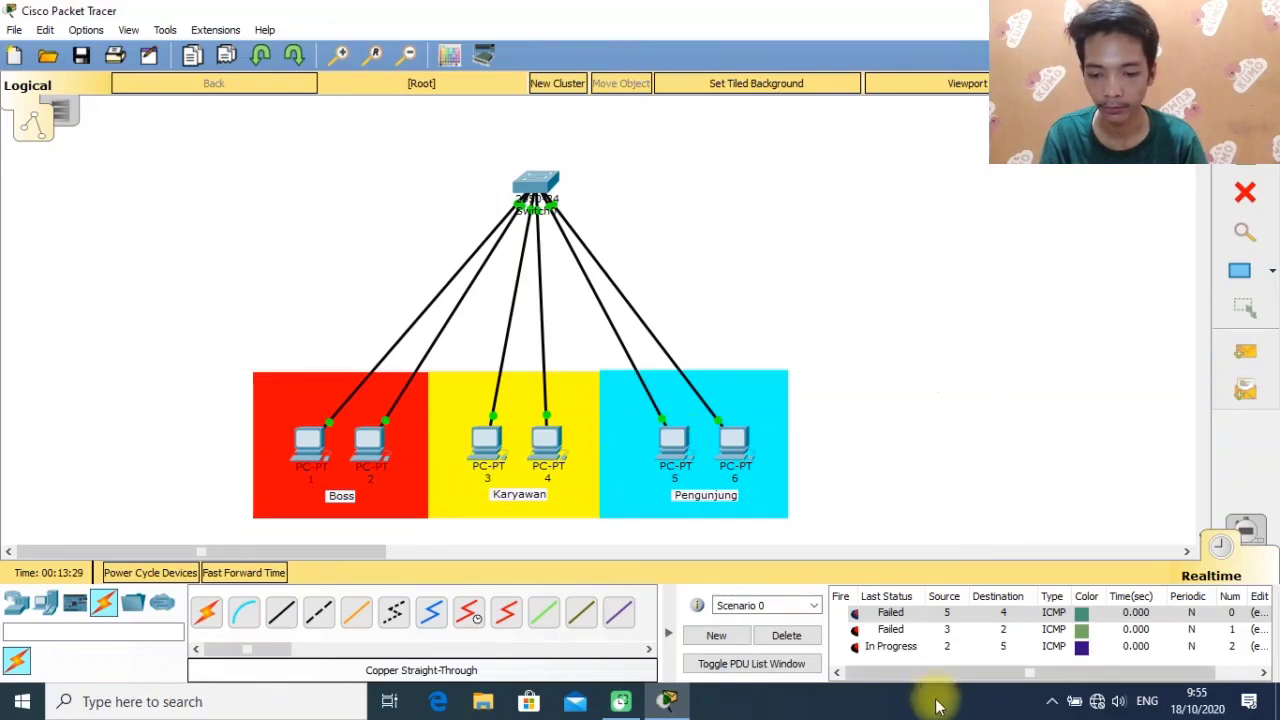